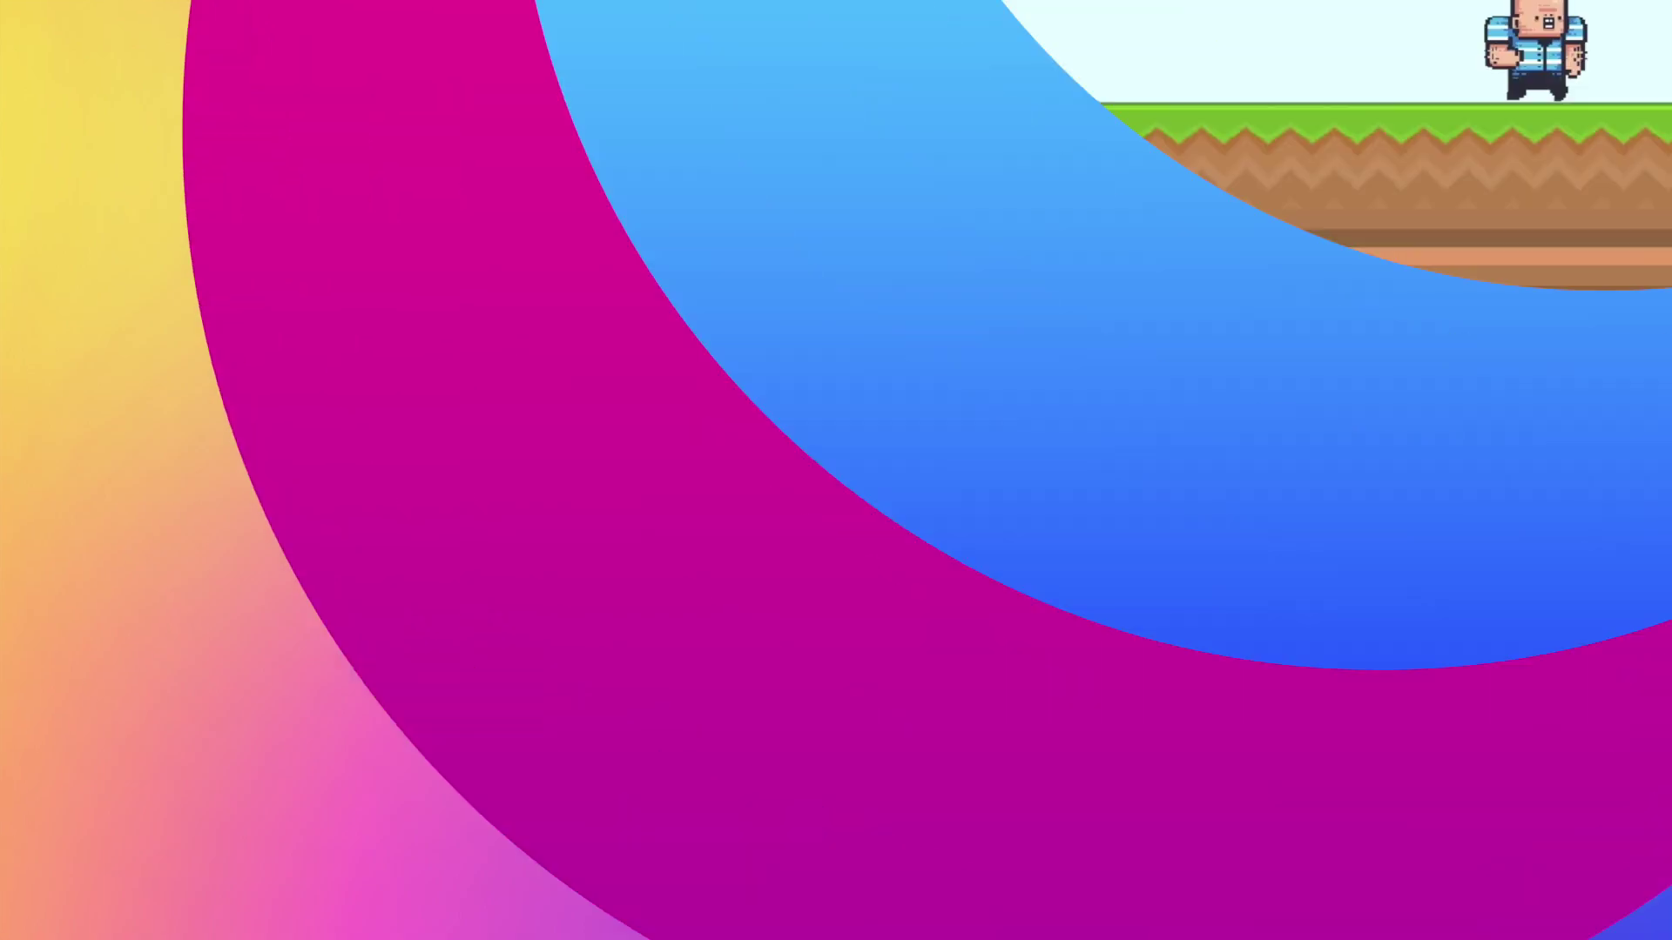
# Try out the character's jumping and its movement in both directions in the Faithful Run preview.
pyautogui.press('space')
pyautogui.press('space')
pyautogui.press('Left')
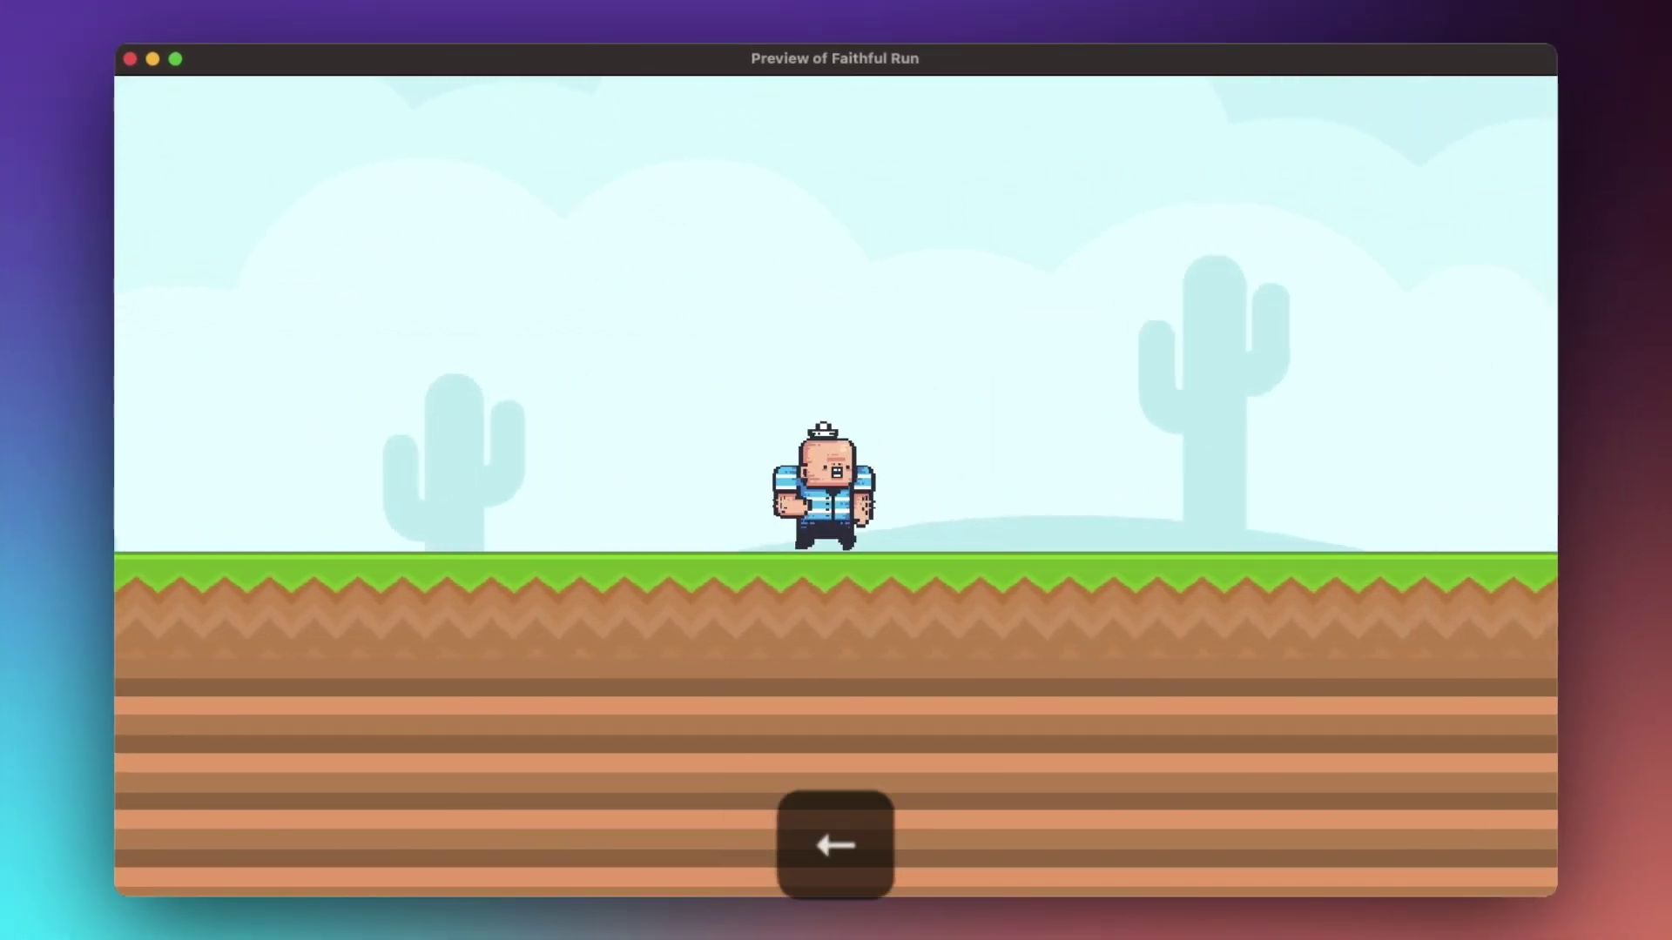
pyautogui.press('Right')
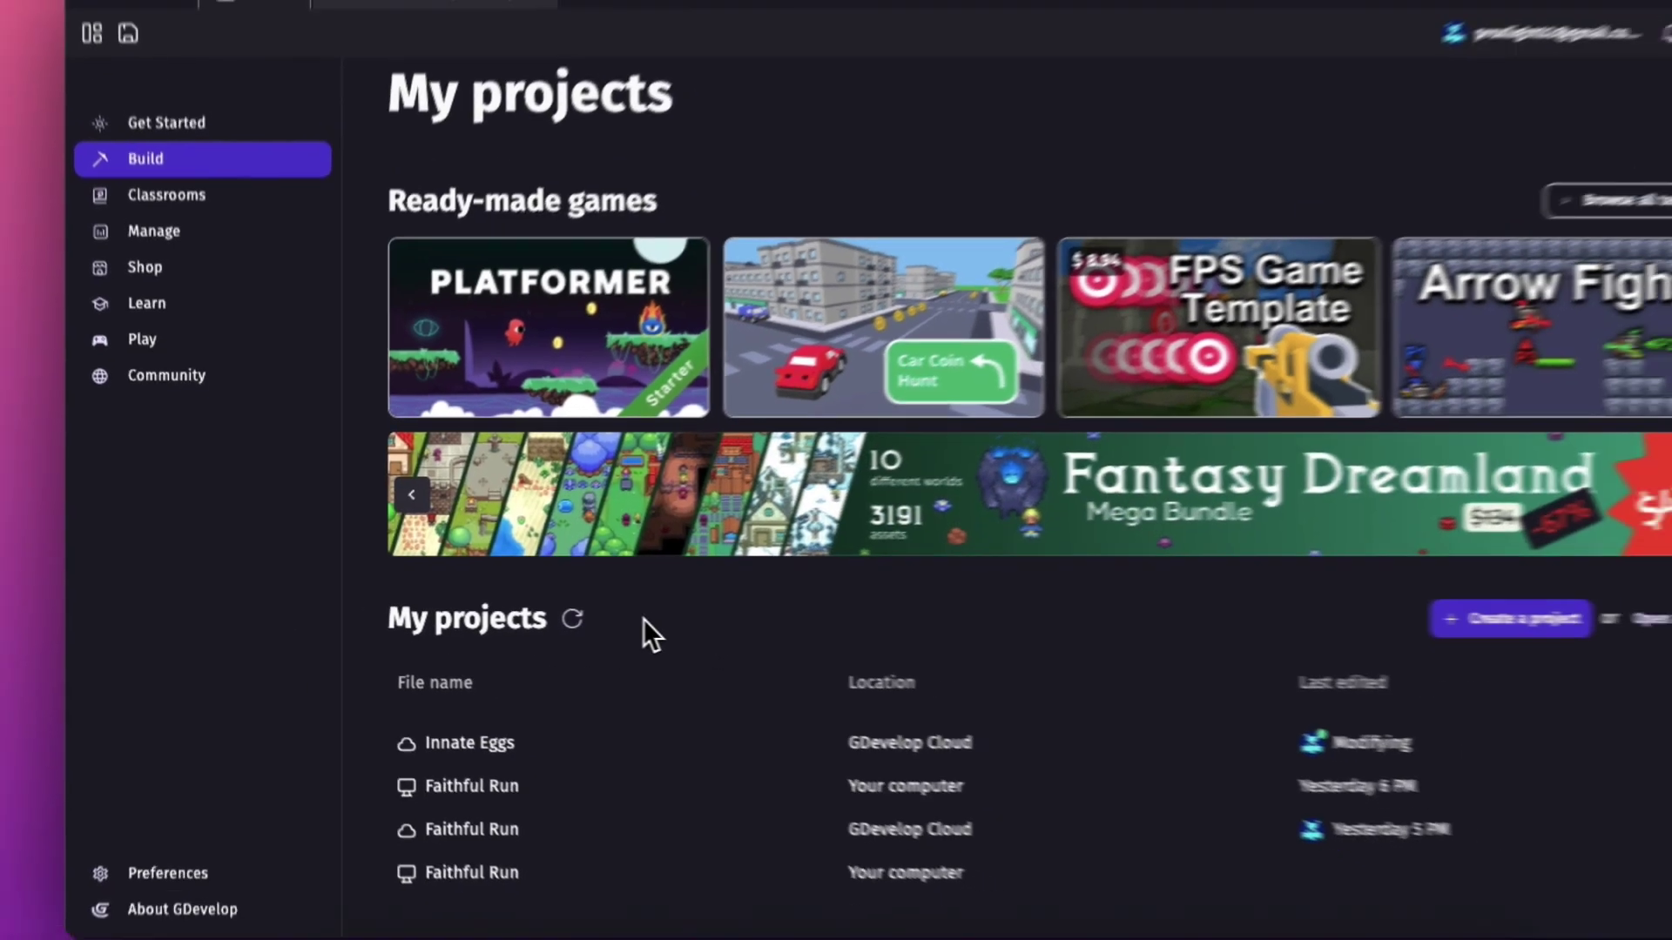
# Start a new project and name it Endless Runner.
pyautogui.scroll(-15, 646, 619)
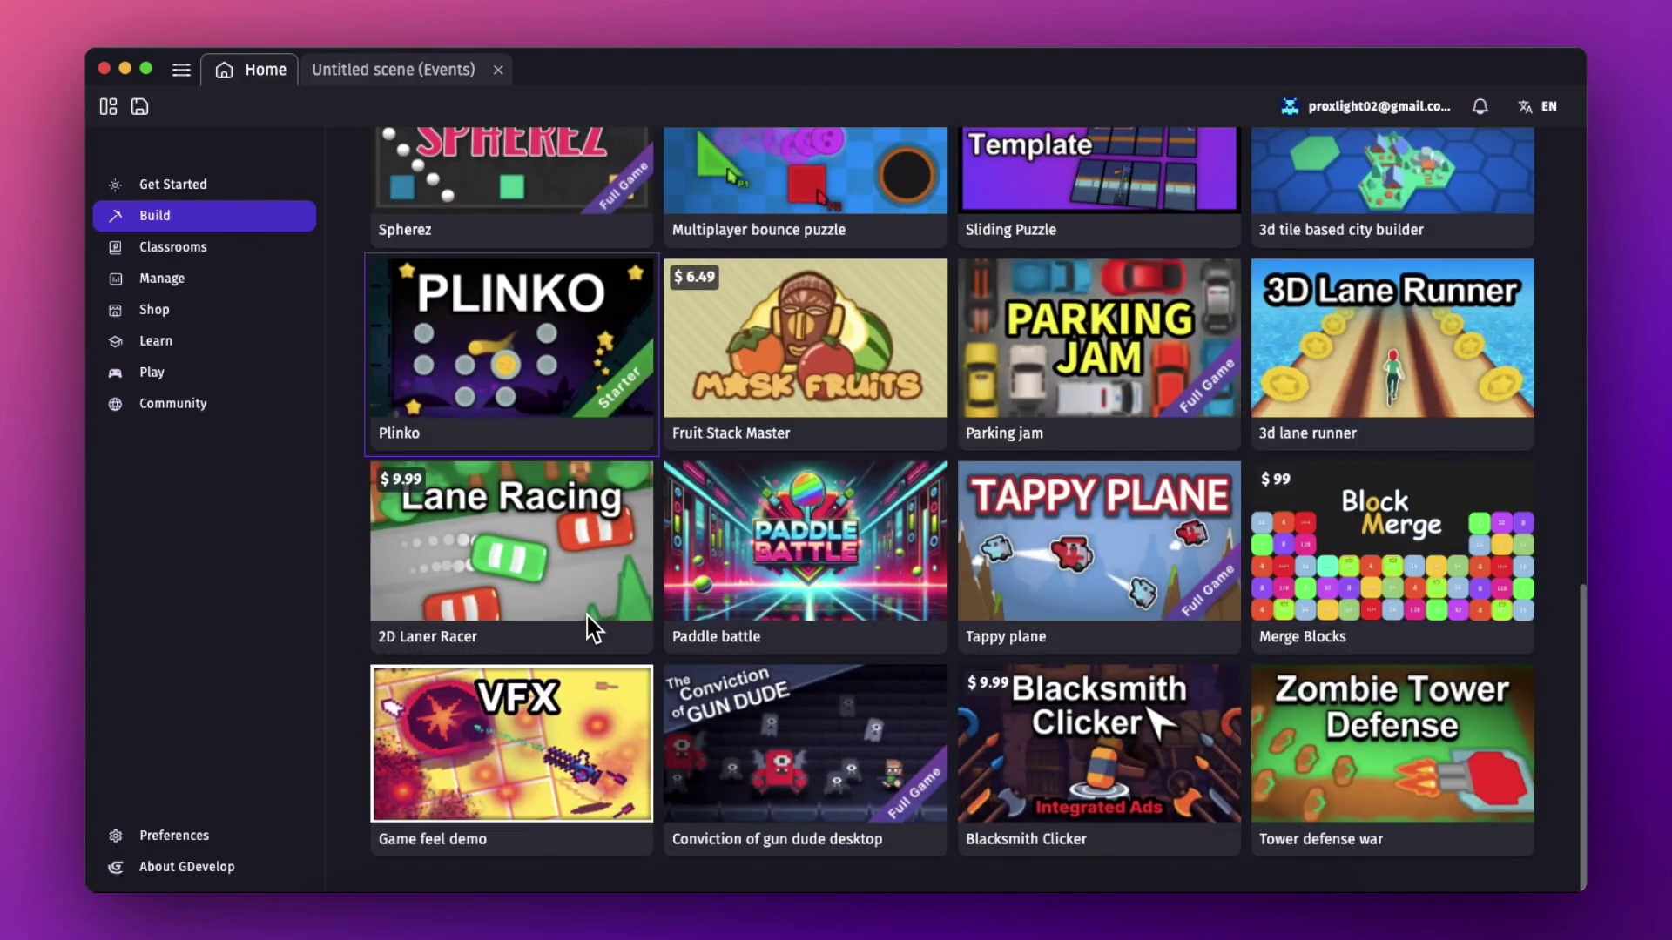
pyautogui.scroll(10, 662, 592)
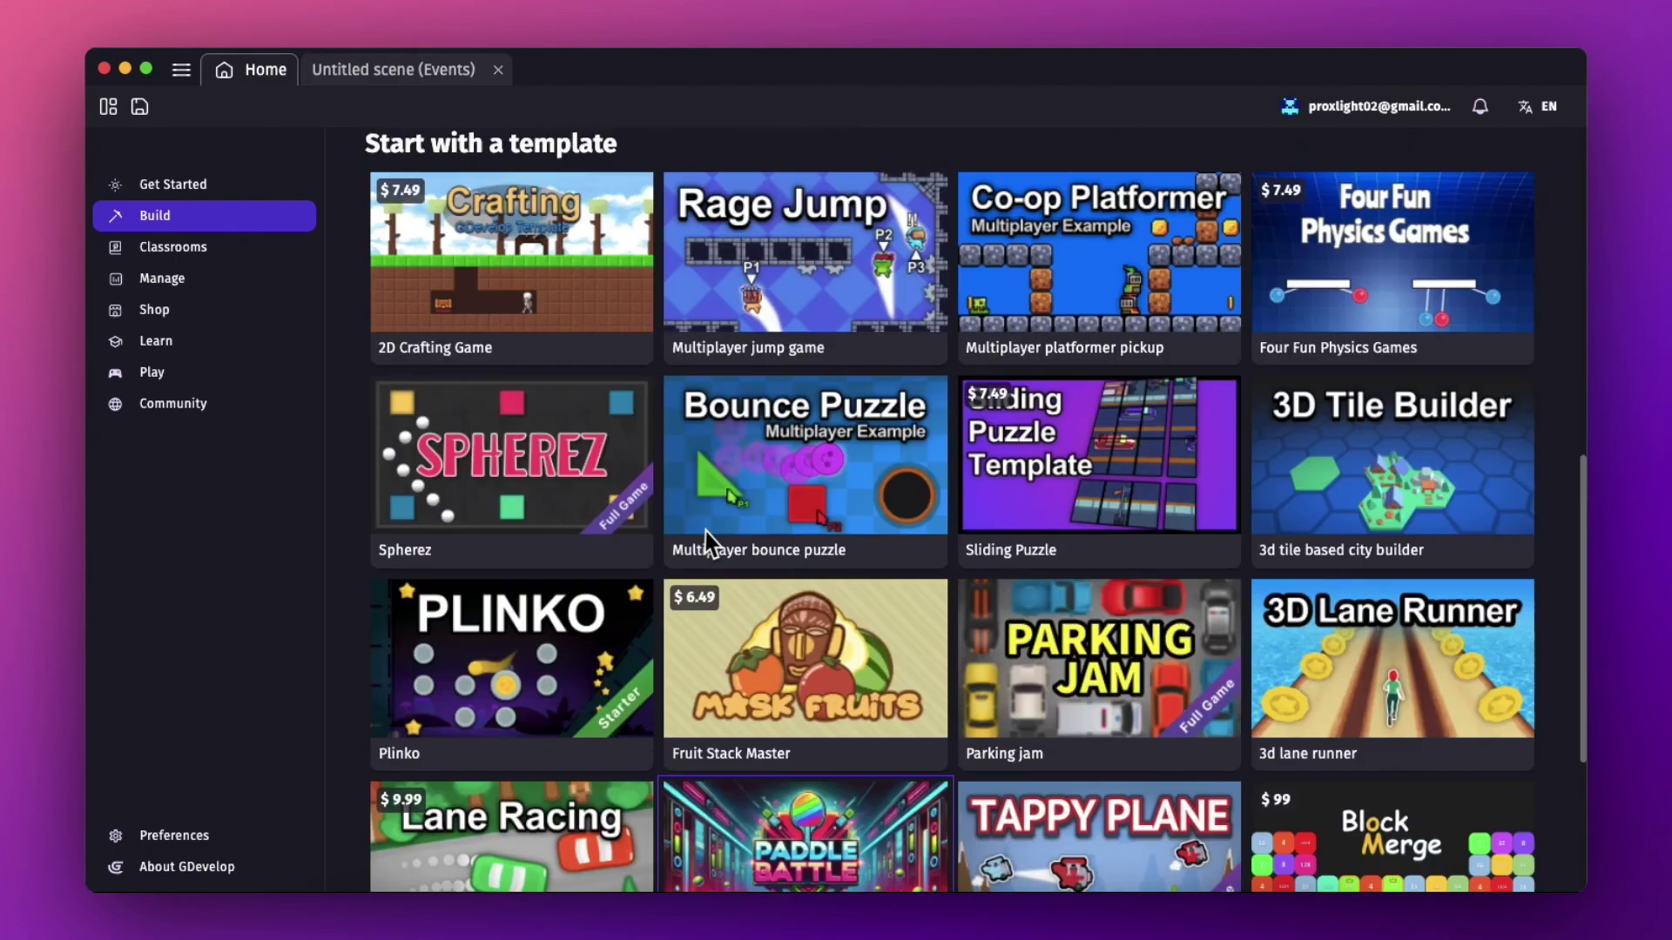
pyautogui.scroll(5, 714, 544)
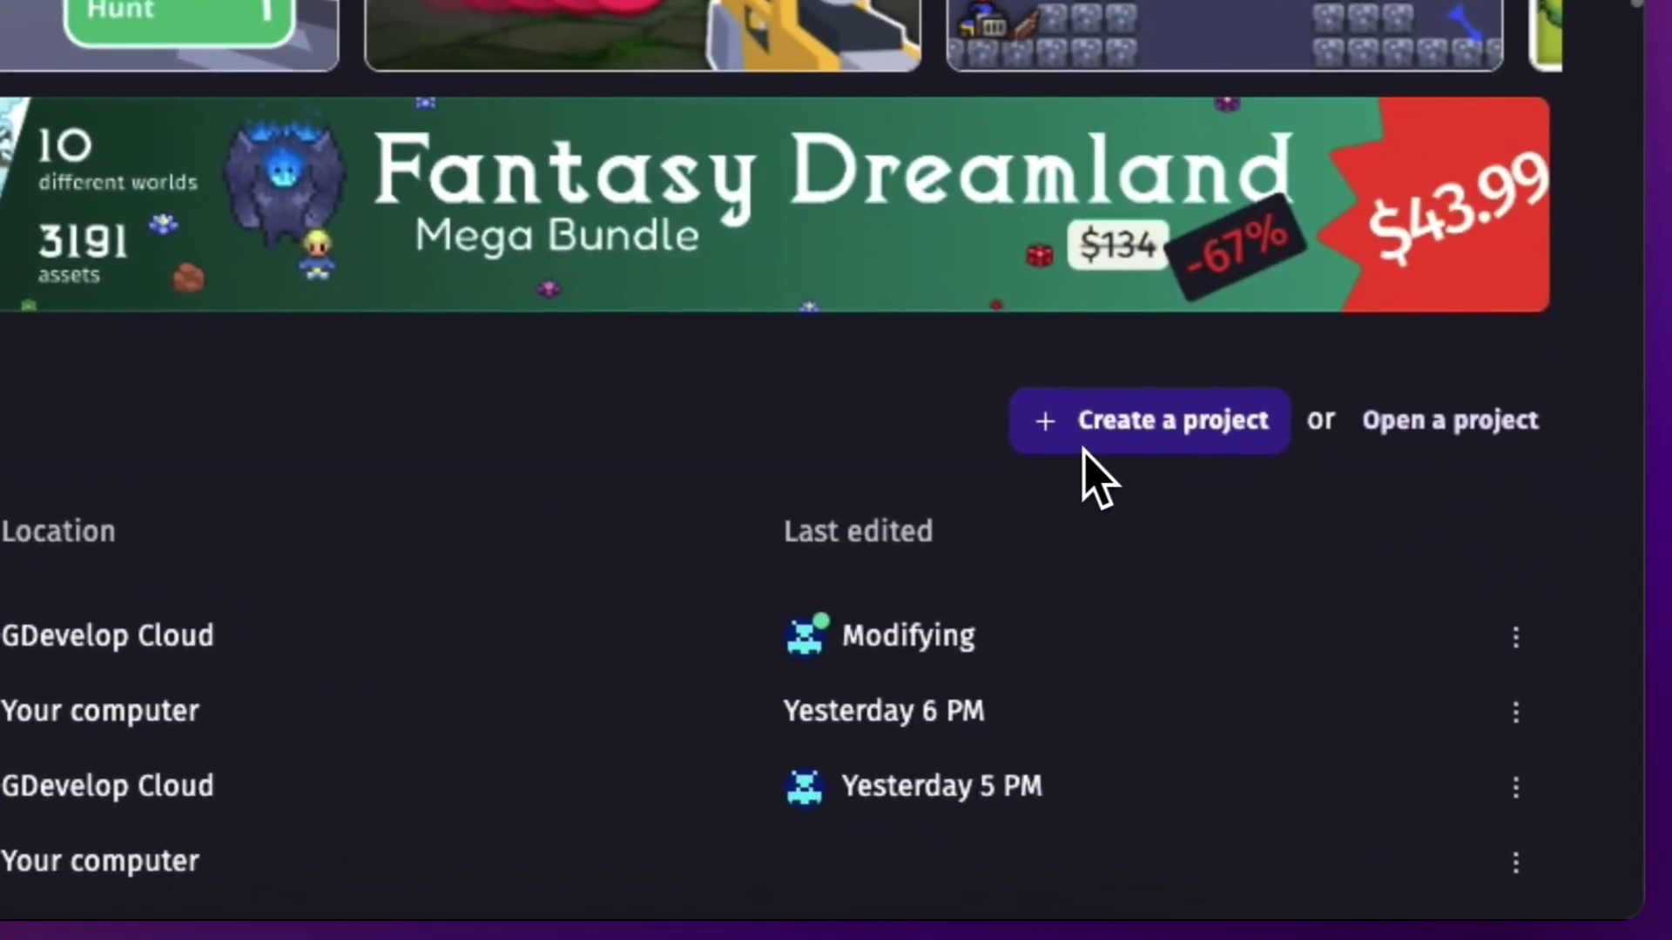
pyautogui.click(1080, 445)
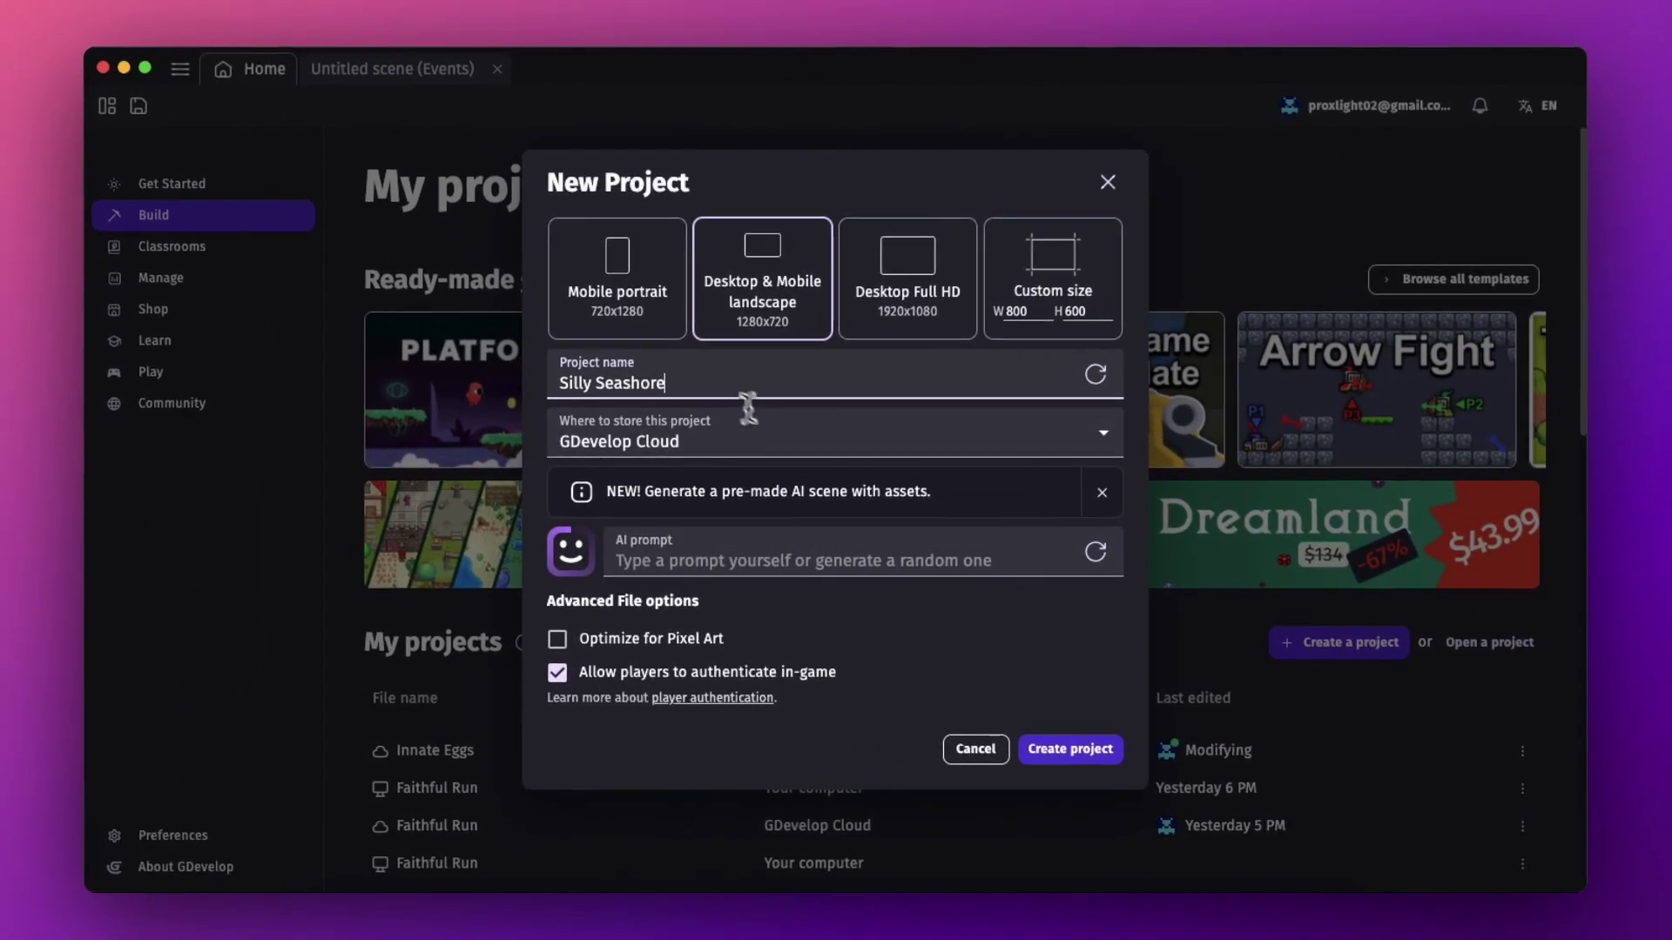
pyautogui.press('super+a')
pyautogui.write('E')
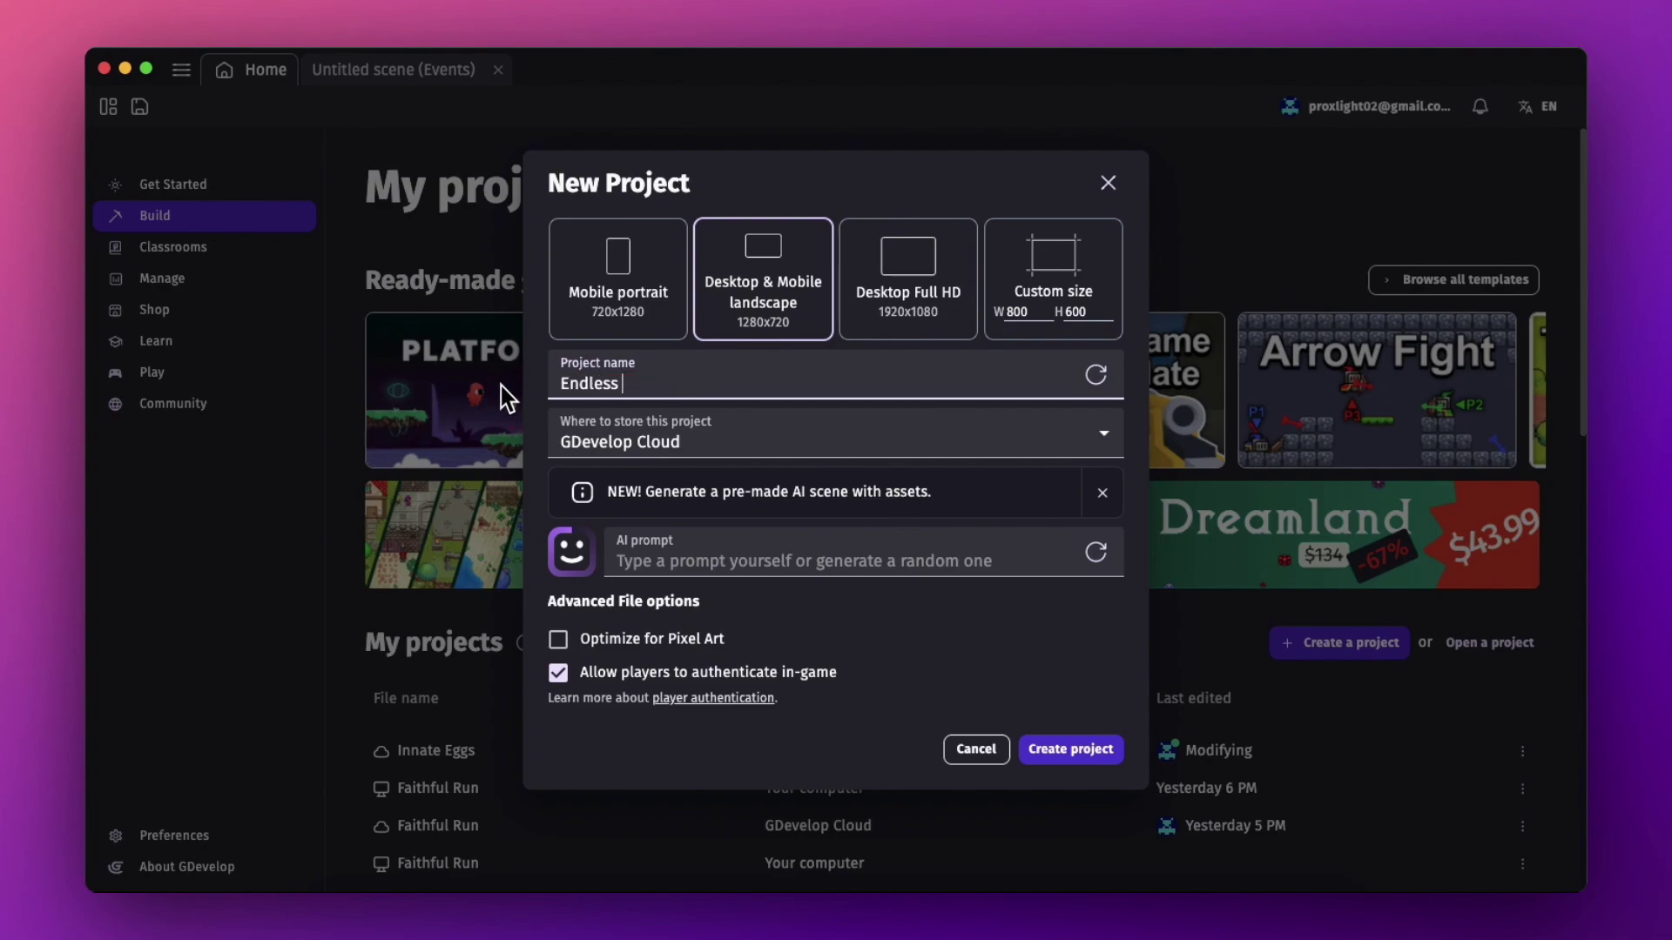
pyautogui.write('ndless Runnr')
pyautogui.press('BackSpace')
pyautogui.write('er')
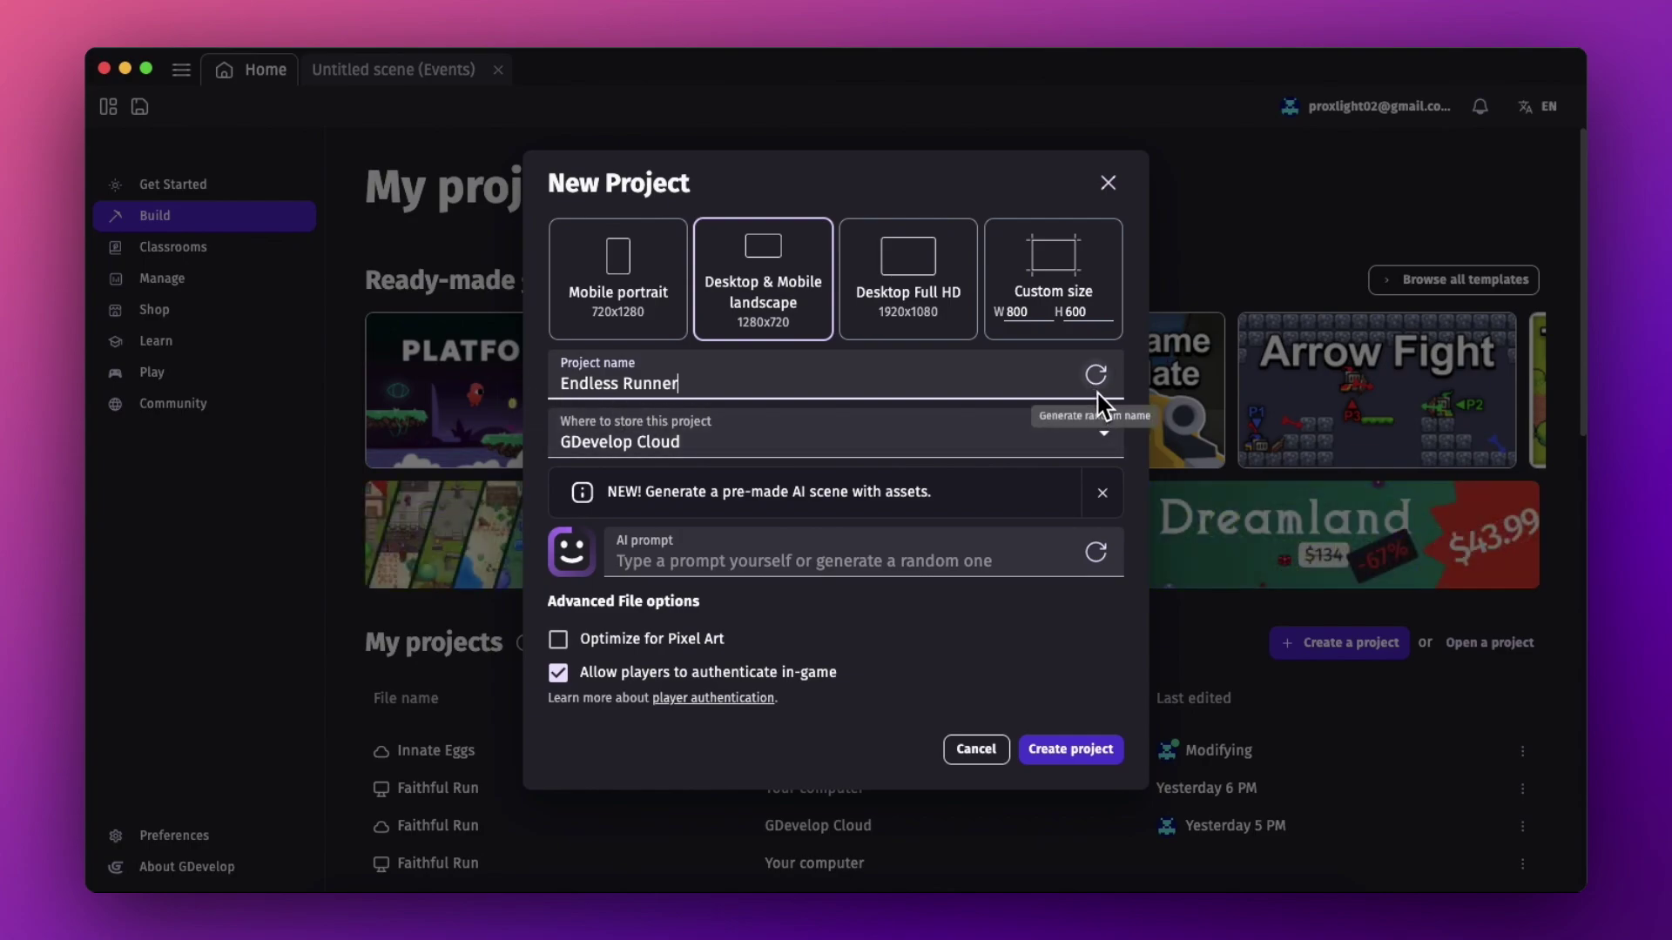
# Choose the Desktop Full HD 1920x1080 format, enable Optimize for Pixel Art, and create the project.
pyautogui.click(902, 294)
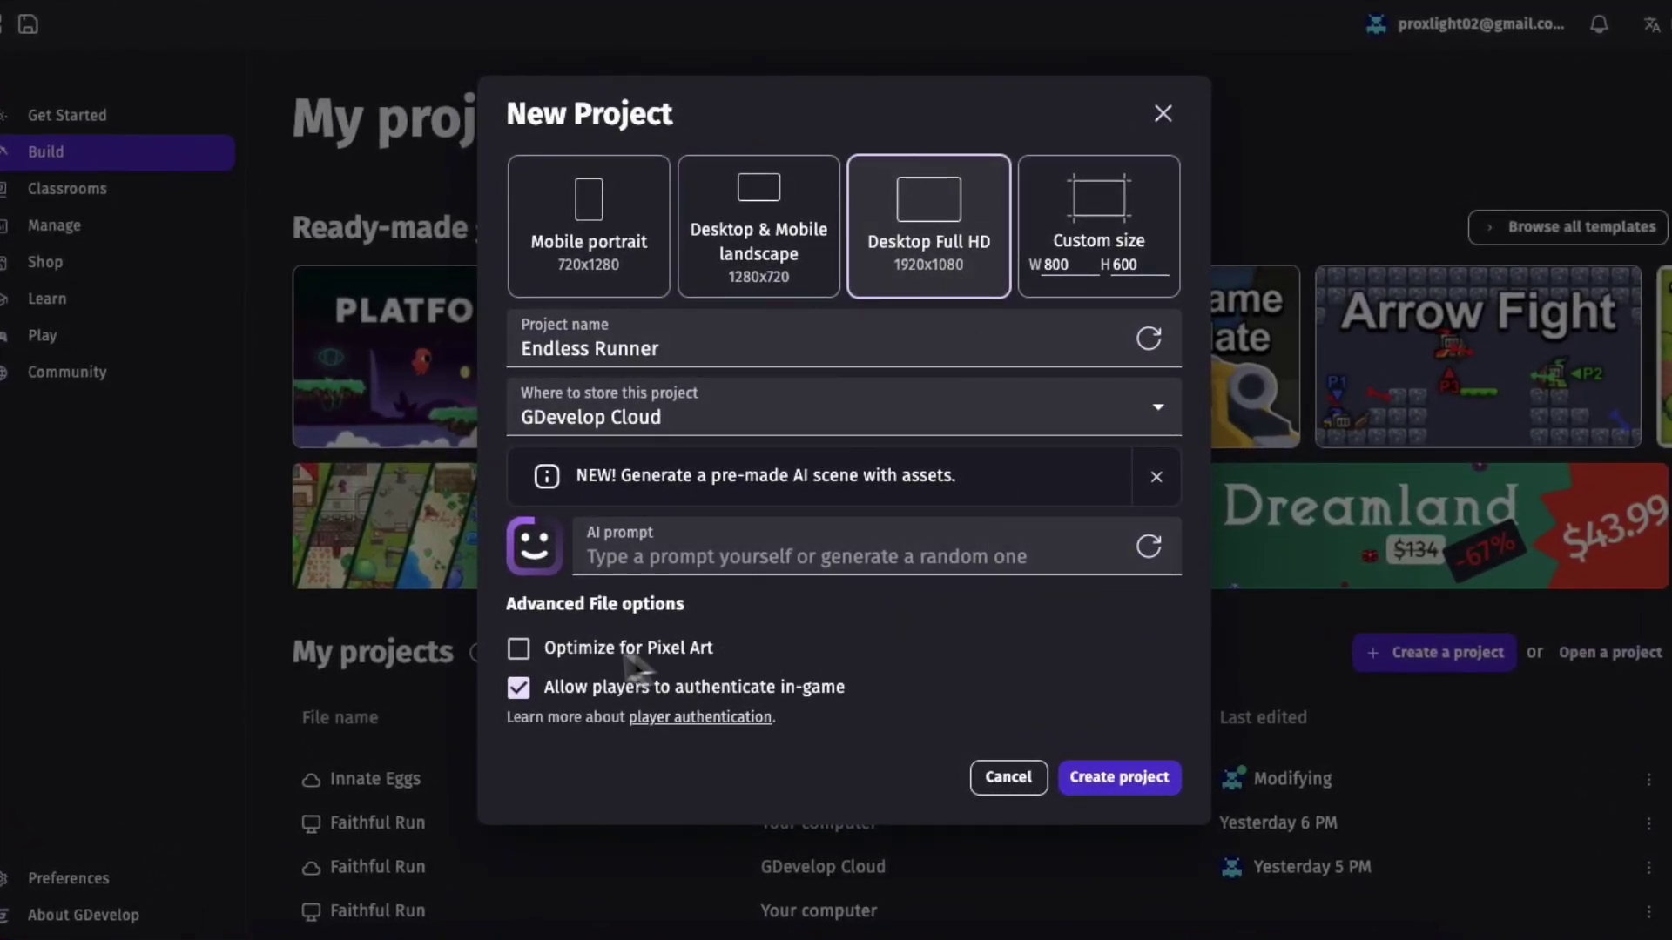
pyautogui.click(515, 651)
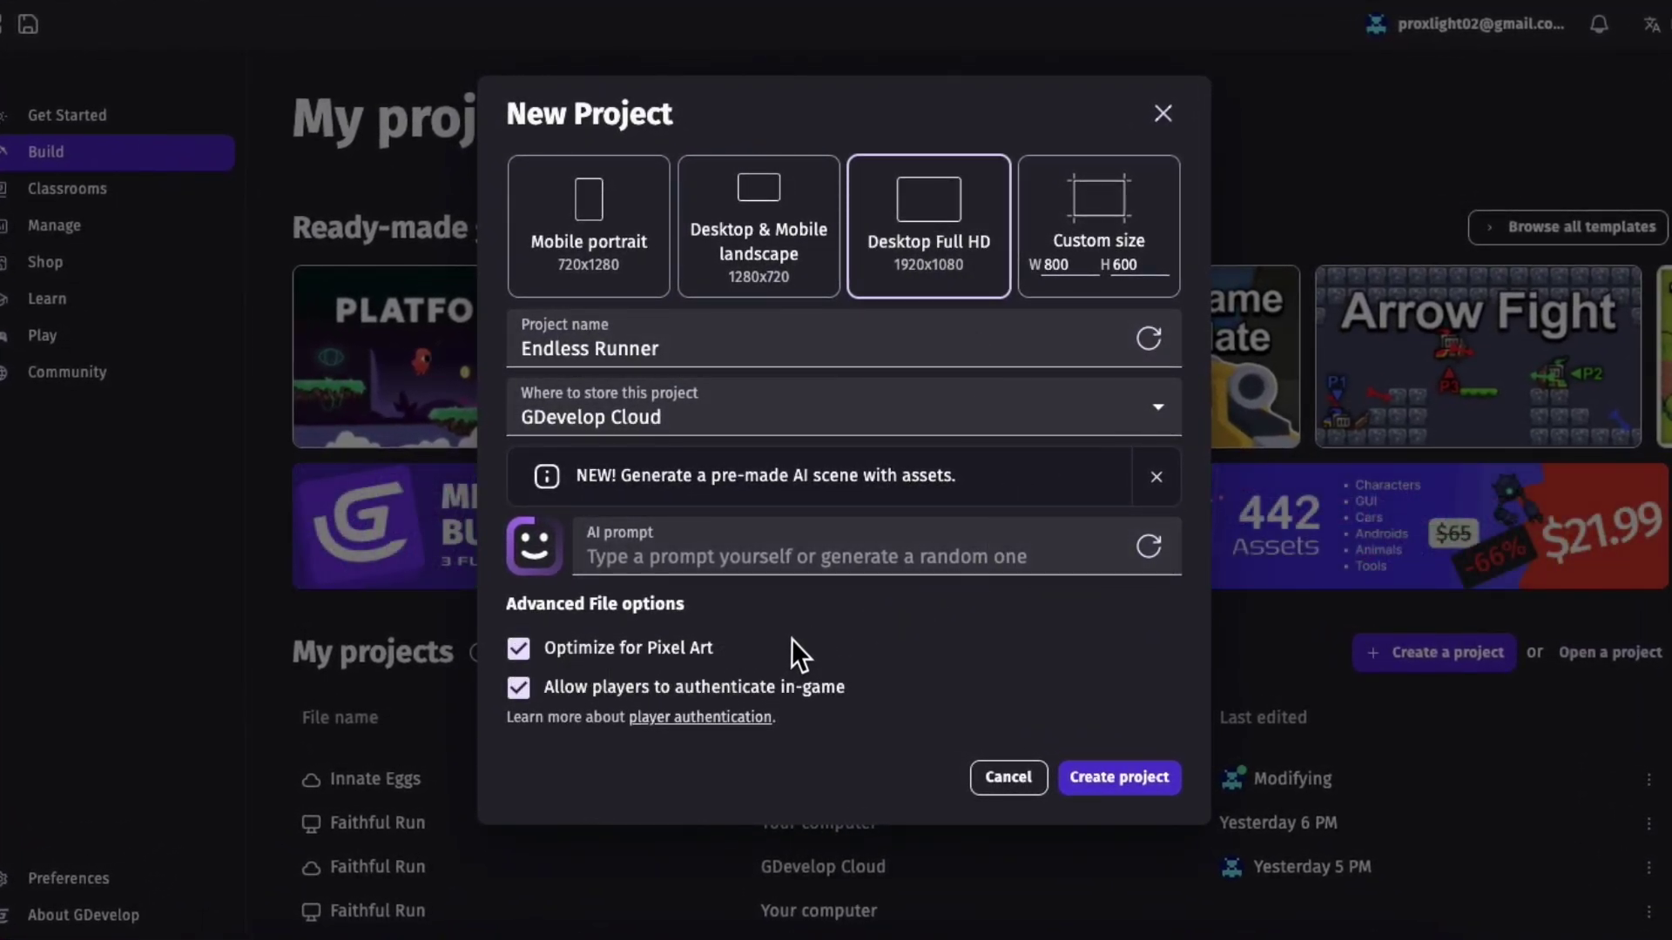
pyautogui.click(1100, 781)
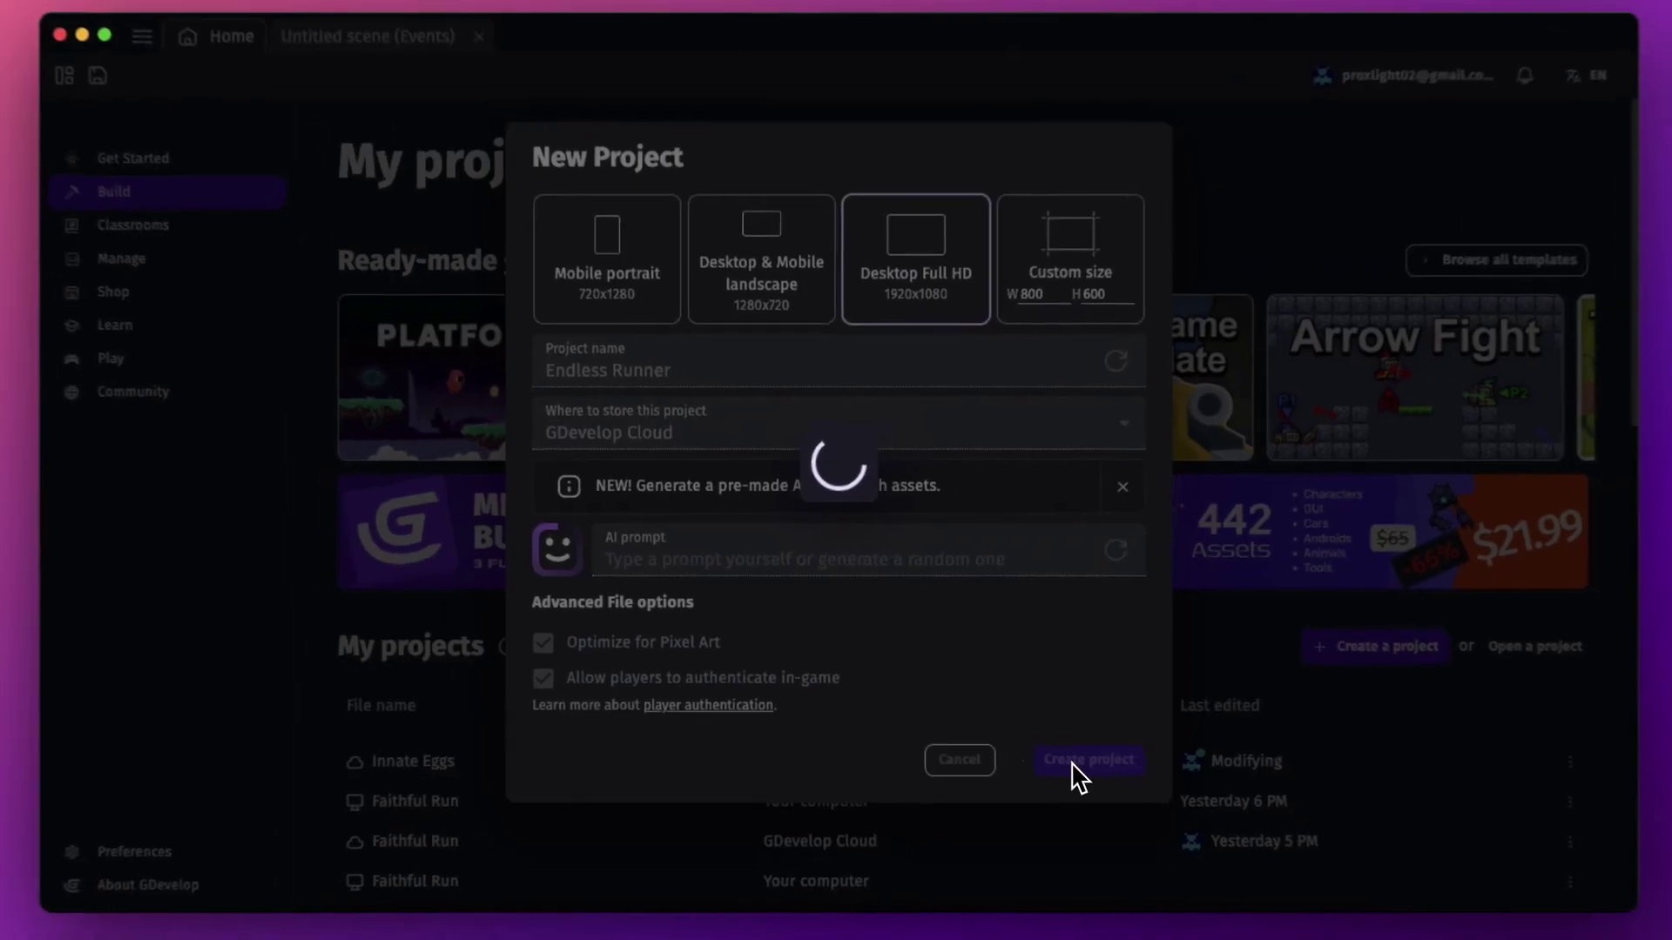
pyautogui.scroll(2, 1053, 766)
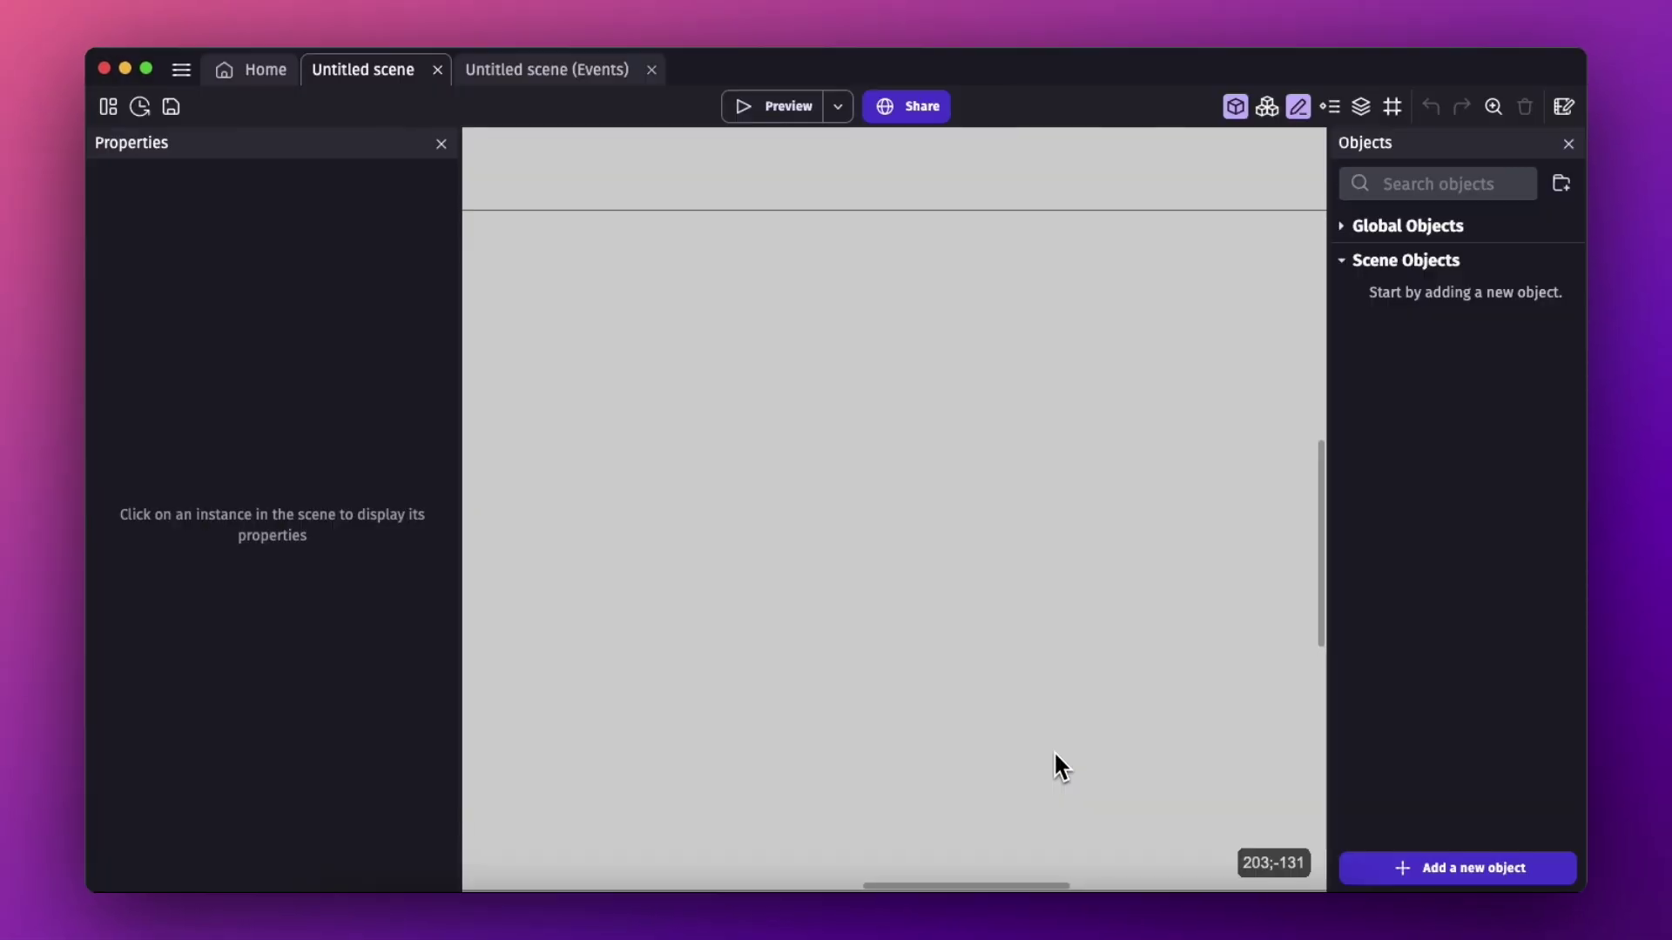
pyautogui.scroll(-5, 1055, 754)
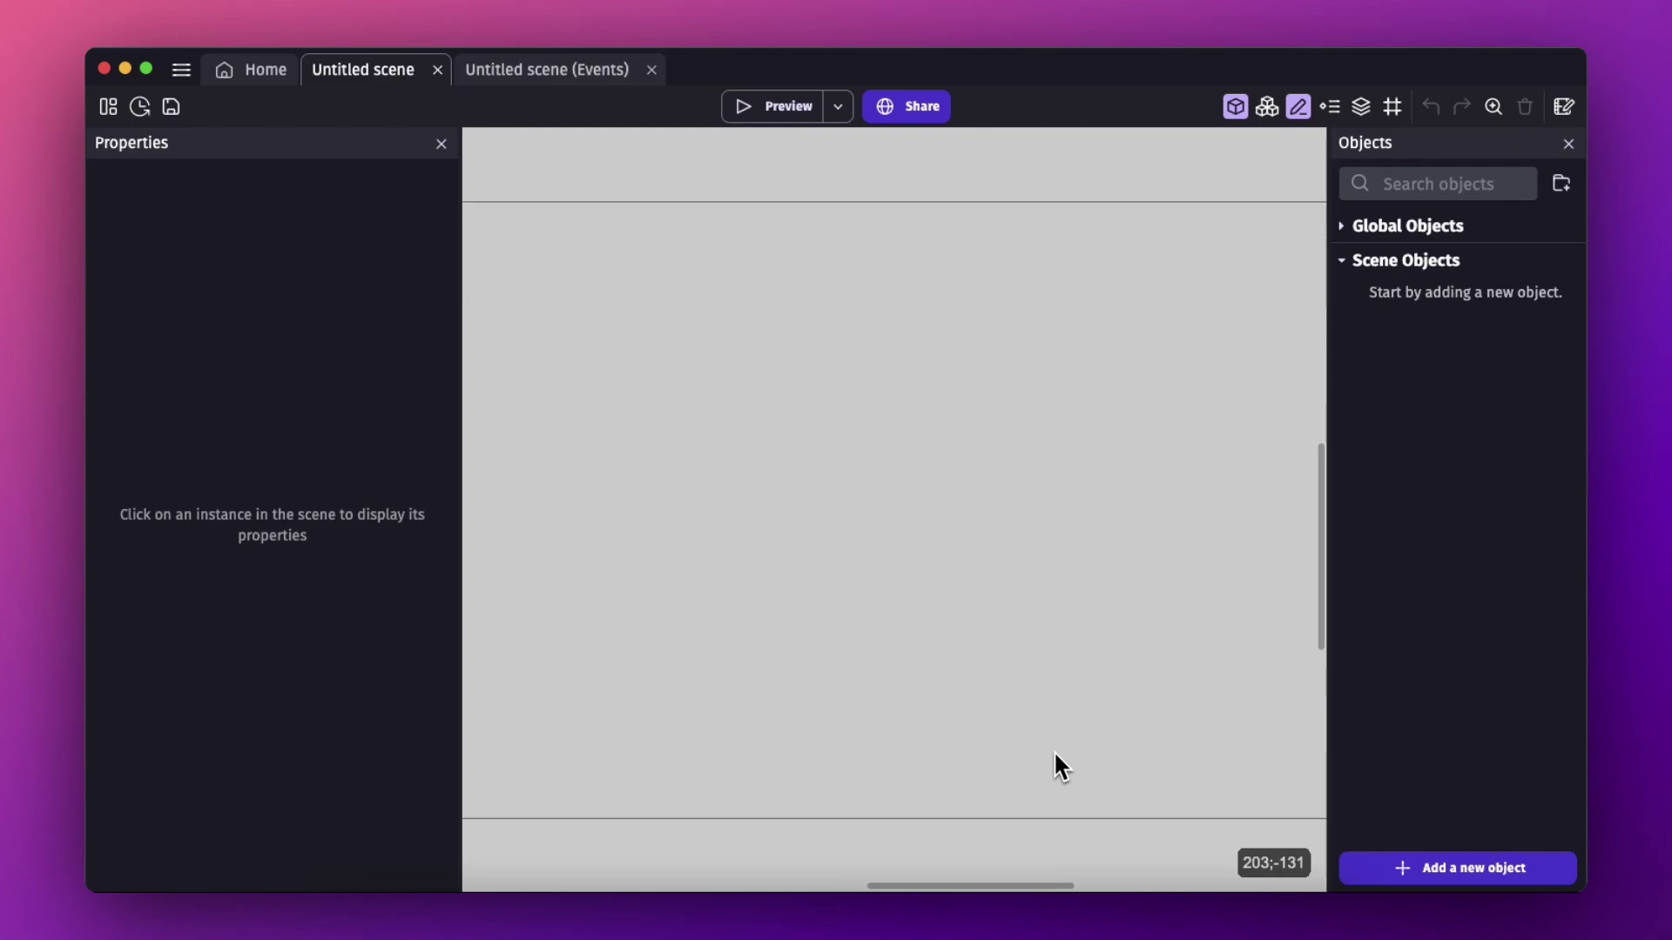
pyautogui.moveTo(926, 552); pyautogui.dragTo(1008, 649)
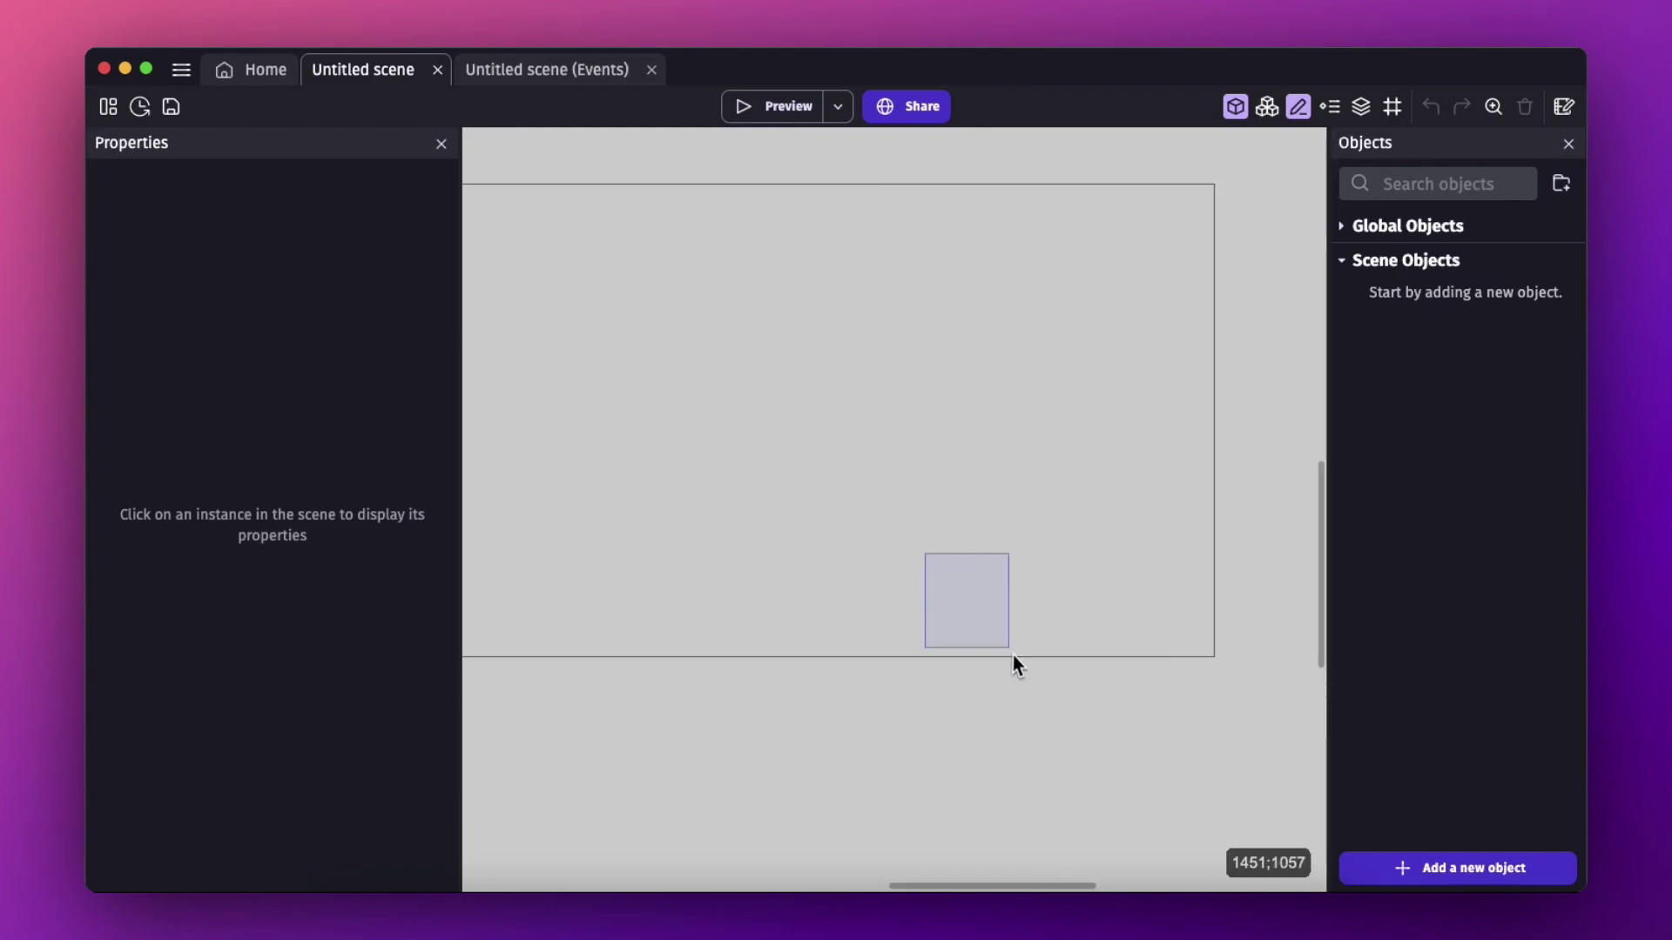
pyautogui.moveTo(992, 635); pyautogui.dragTo(1102, 694, button='middle')
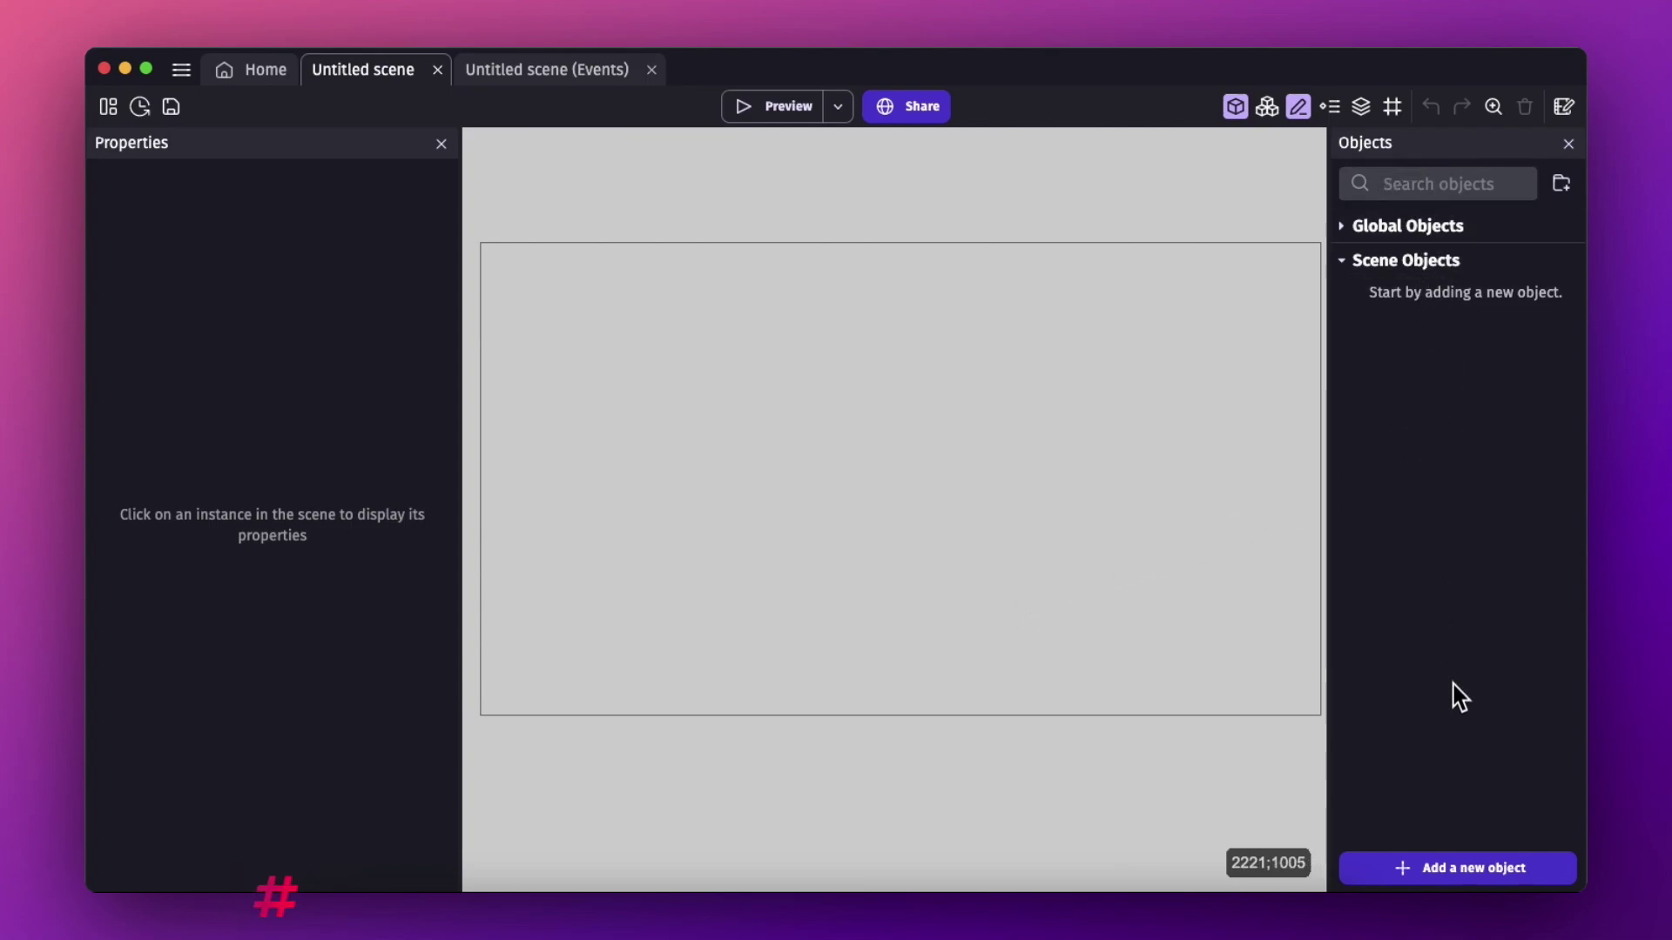
# Add a new Sprite object from scratch to the scene and name it Player.
pyautogui.click(1441, 871)
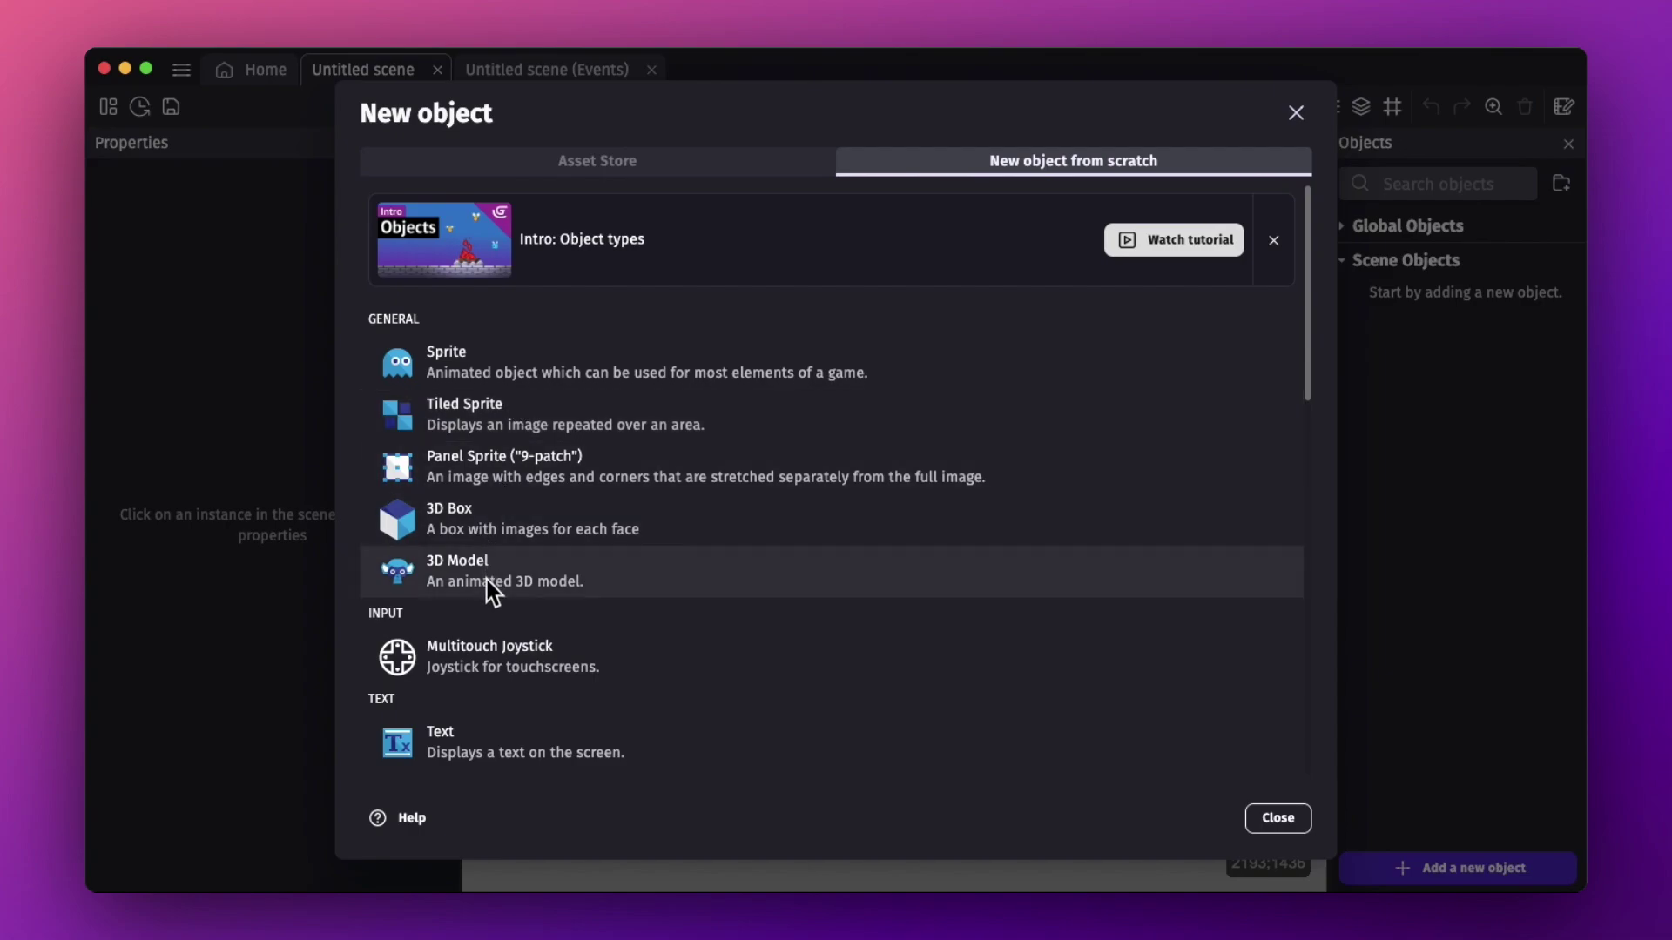
pyautogui.click(479, 377)
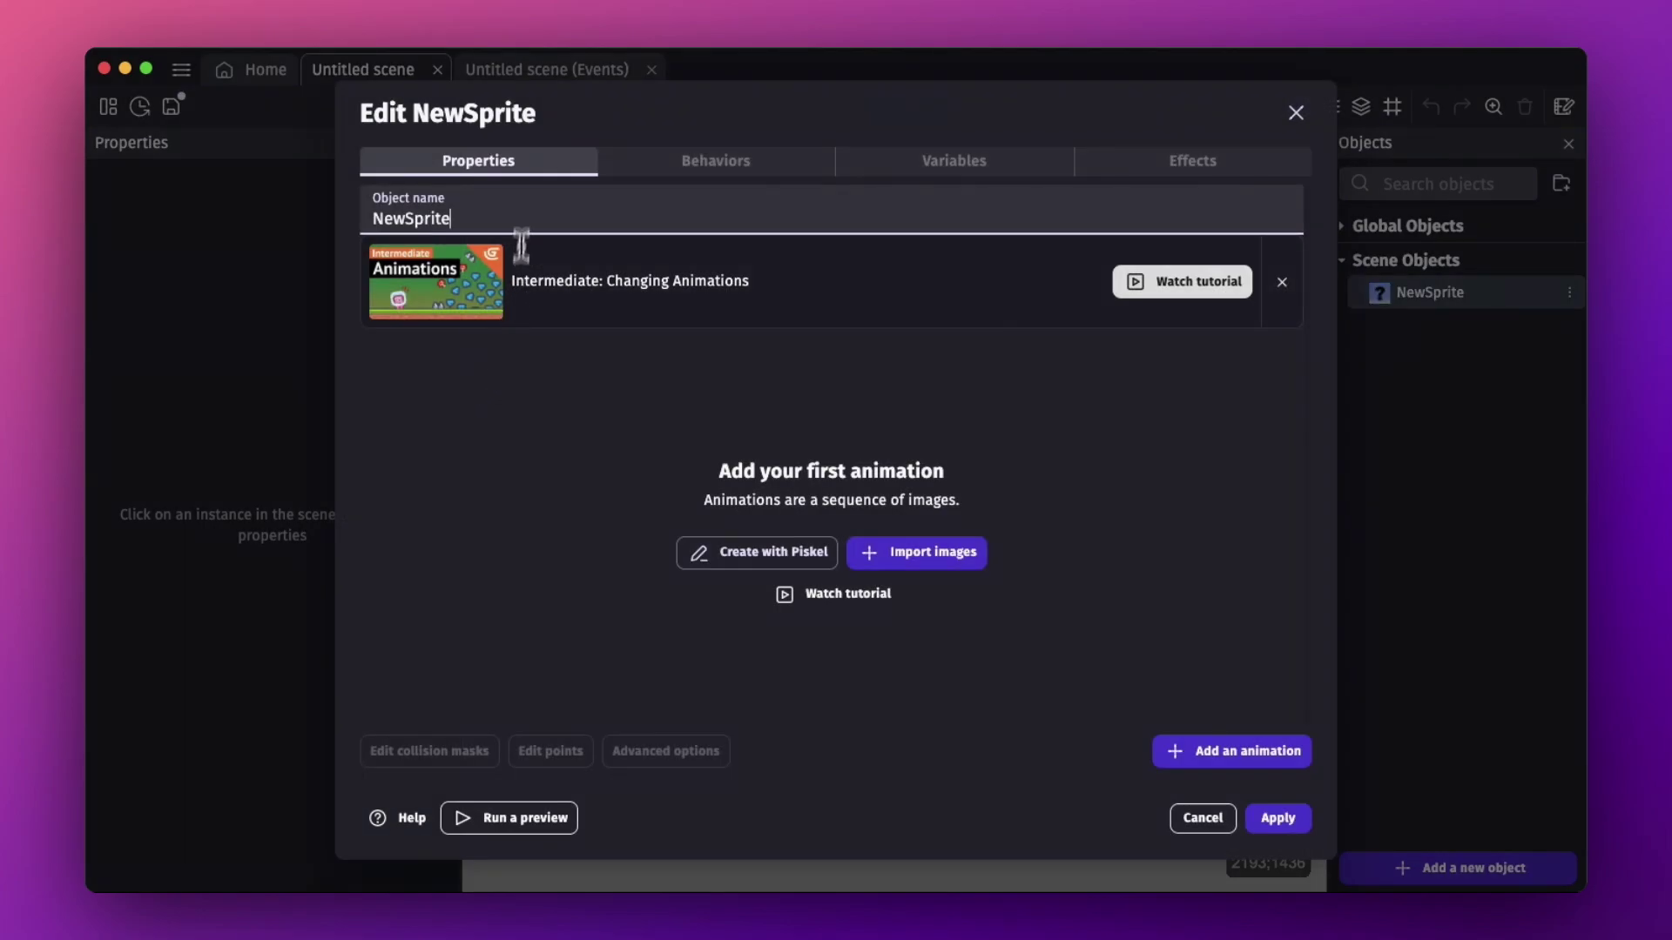
pyautogui.moveTo(519, 209); pyautogui.dragTo(346, 225)
pyautogui.write('Player')
# Import the character's standing image from the device as Player's first animation and name that animation Idle.
pyautogui.click(945, 558)
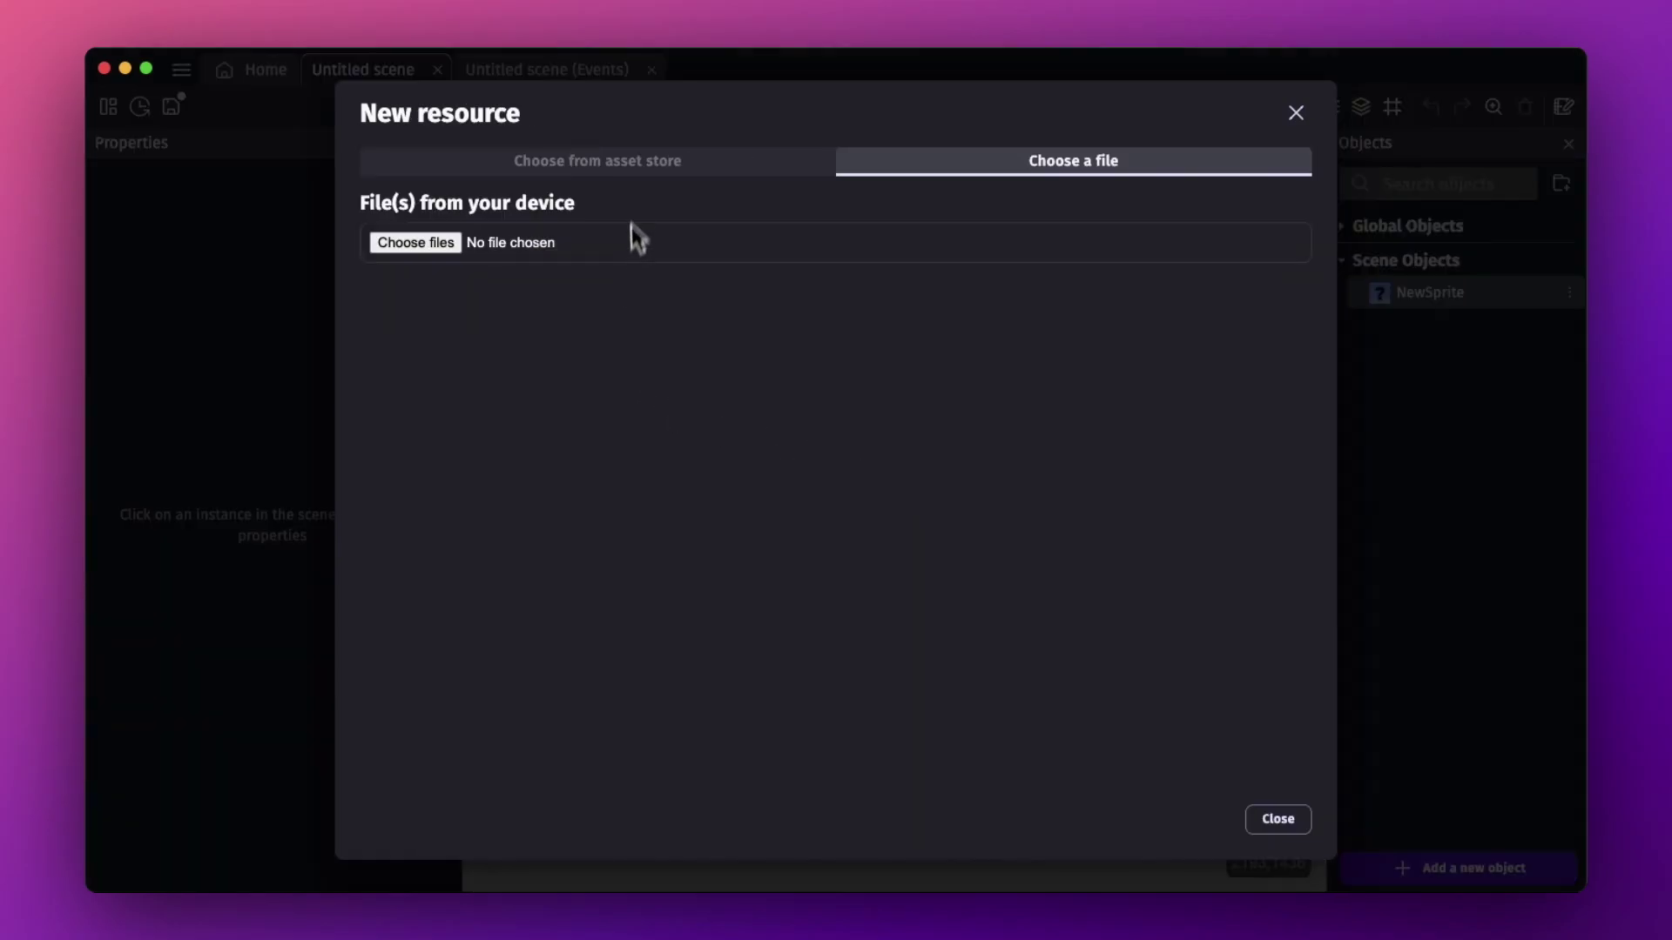
pyautogui.click(639, 173)
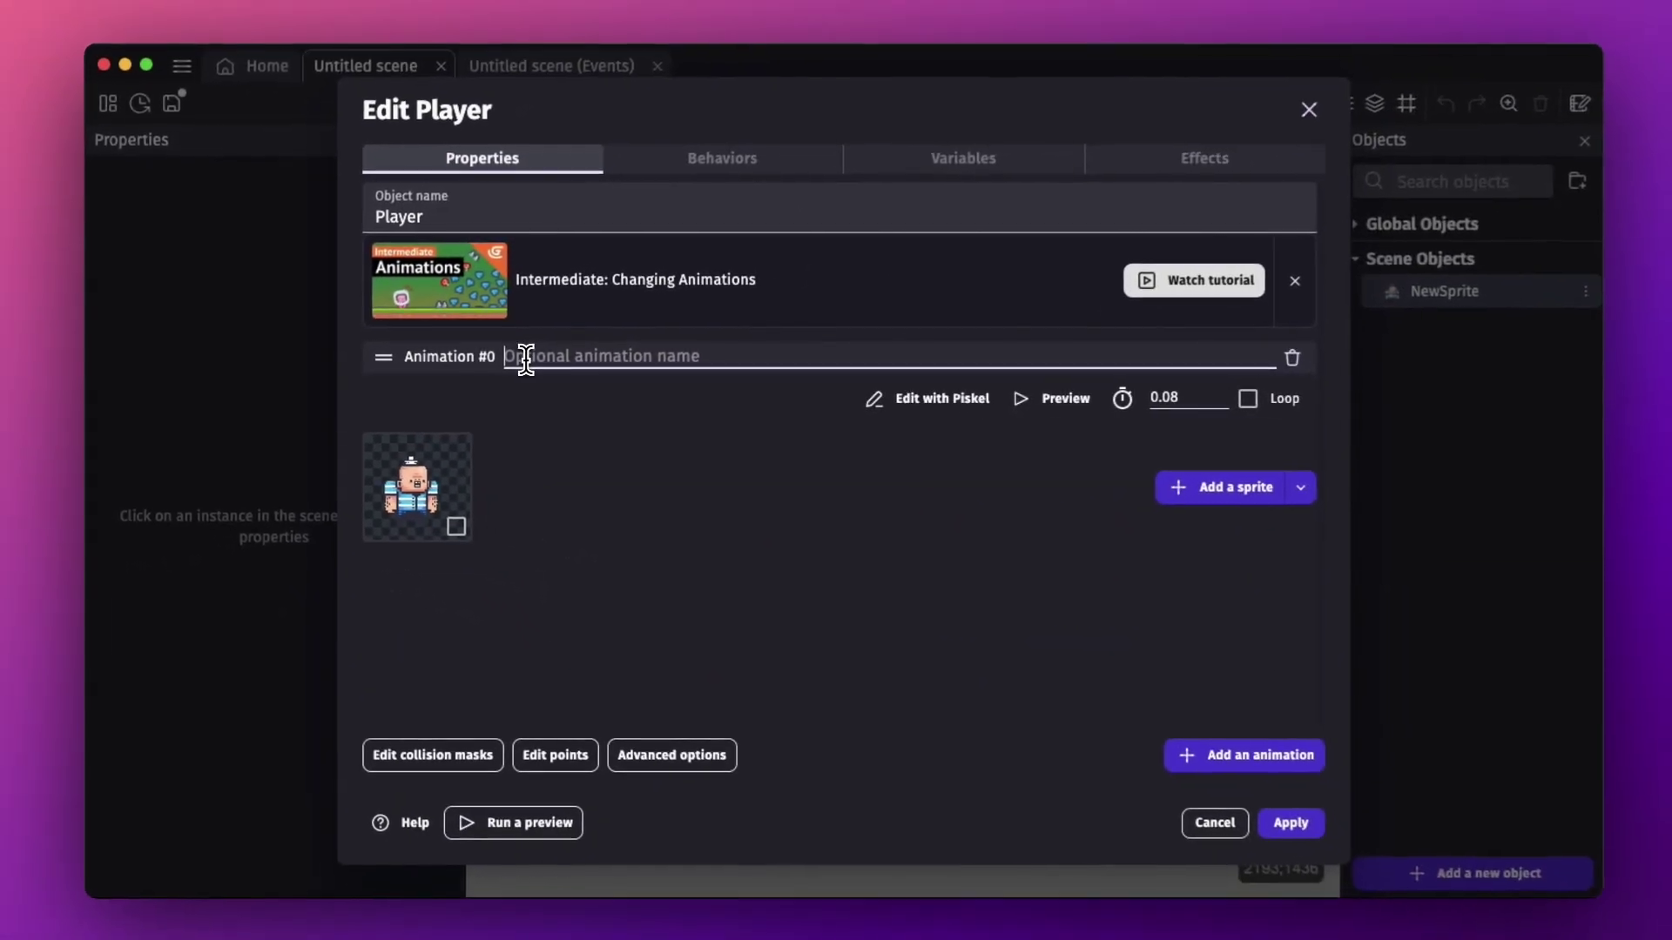
pyautogui.click(568, 354)
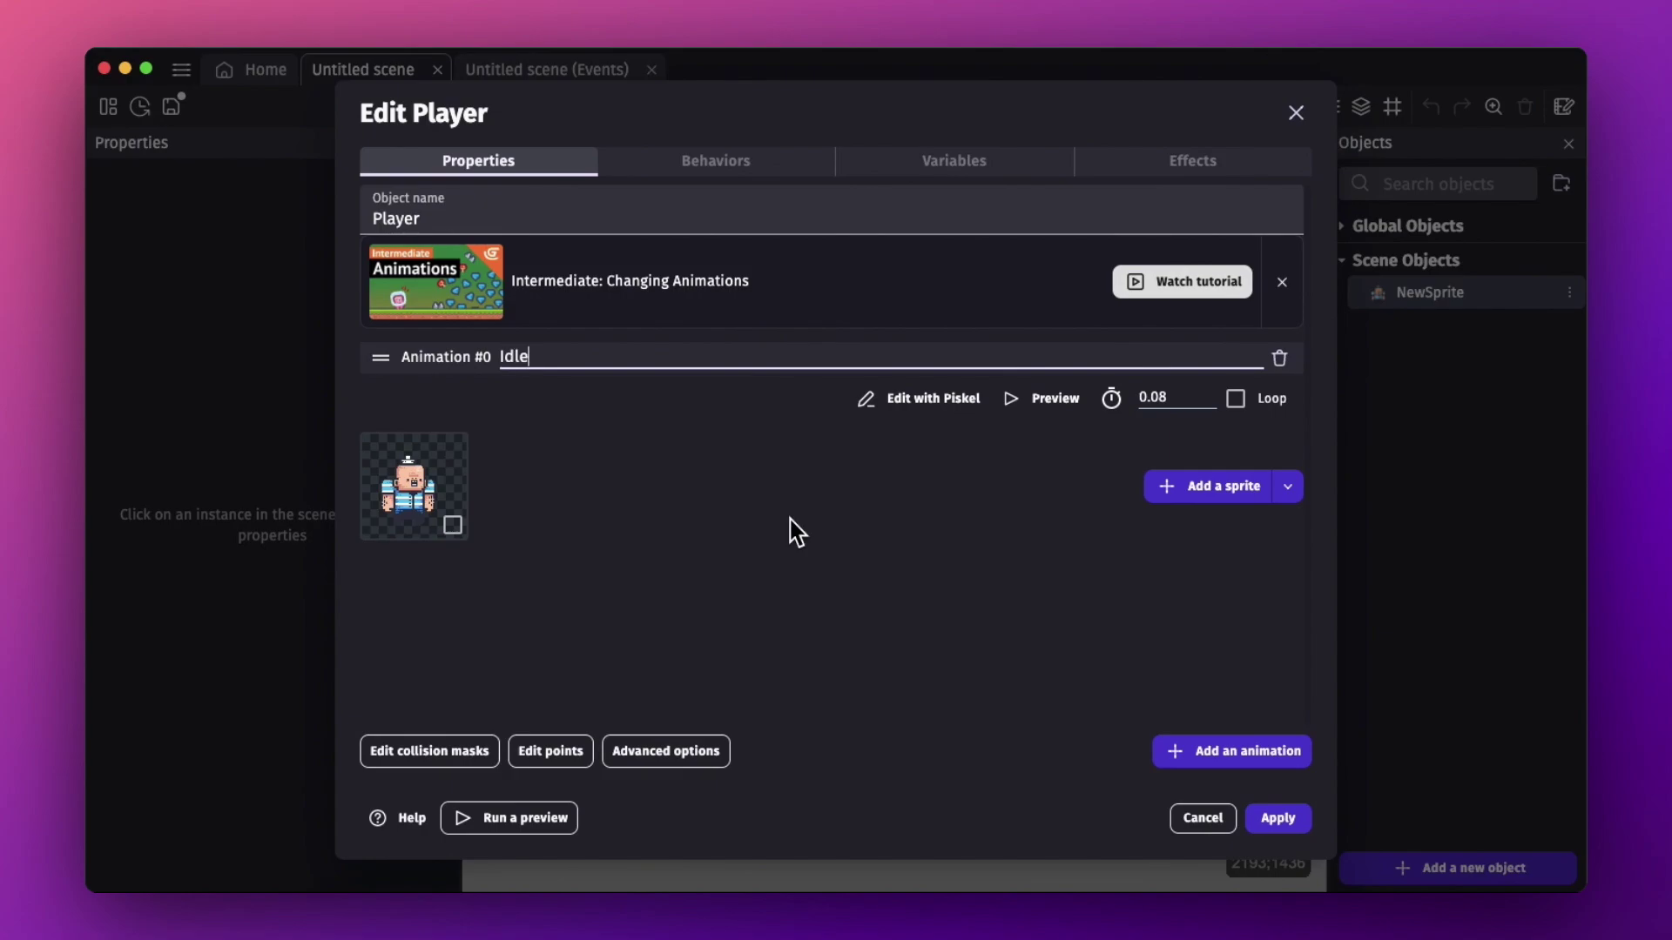
# Add a second Player animation named Run, made of the two running images, with looping enabled.
pyautogui.click(1195, 747)
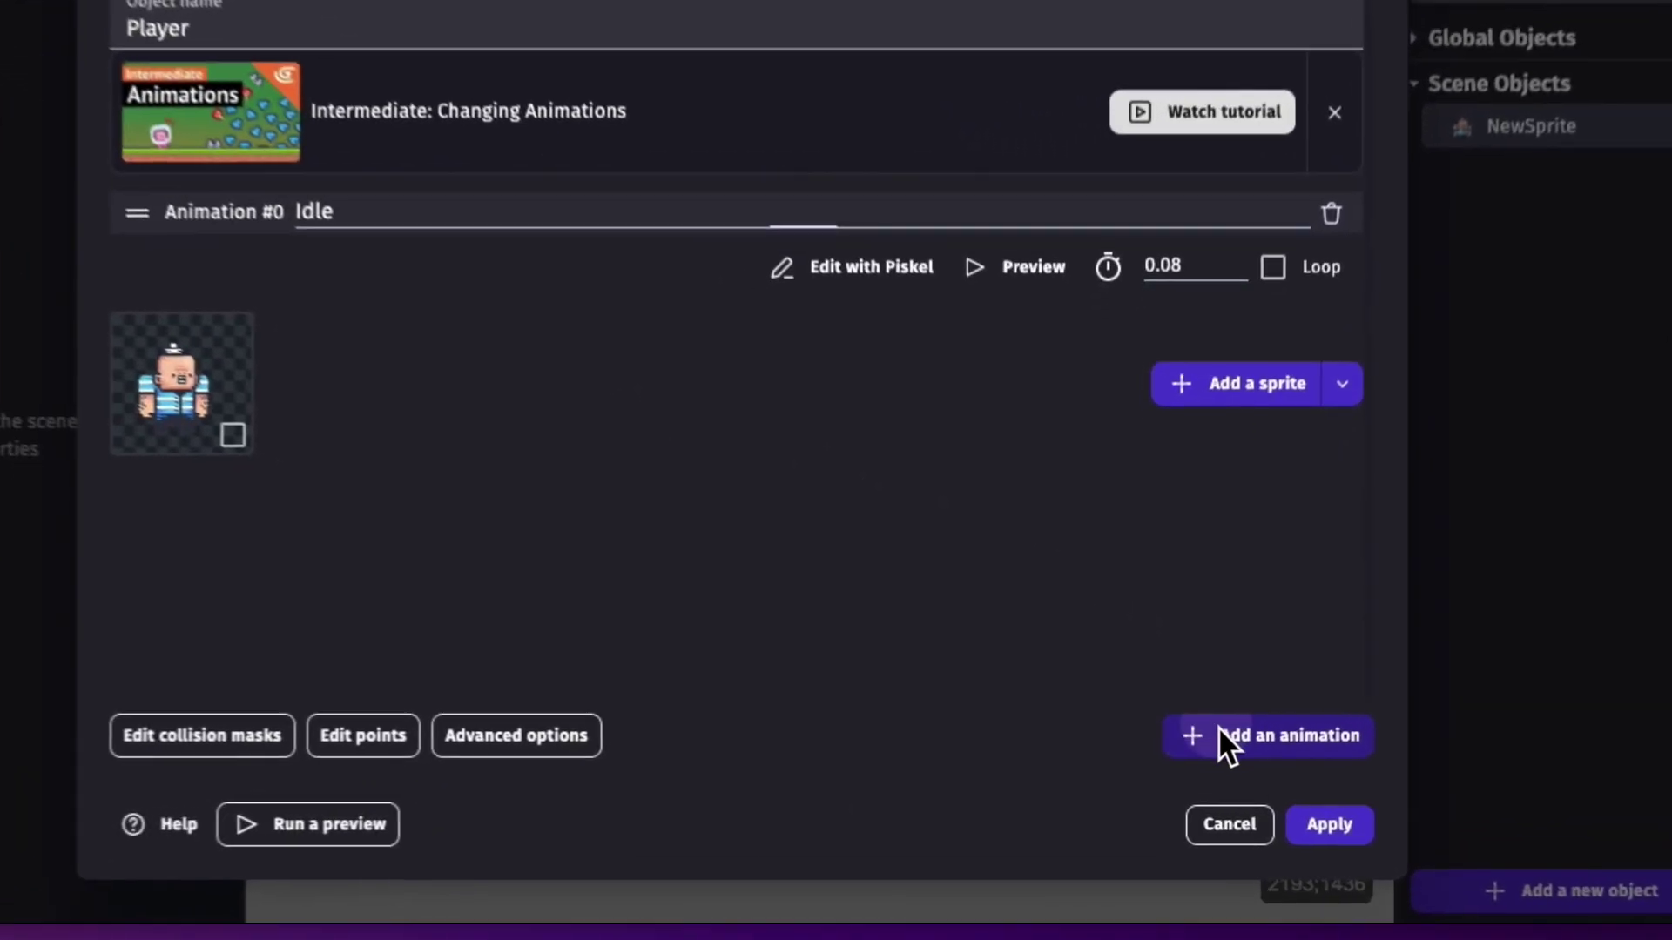
pyautogui.click(694, 426)
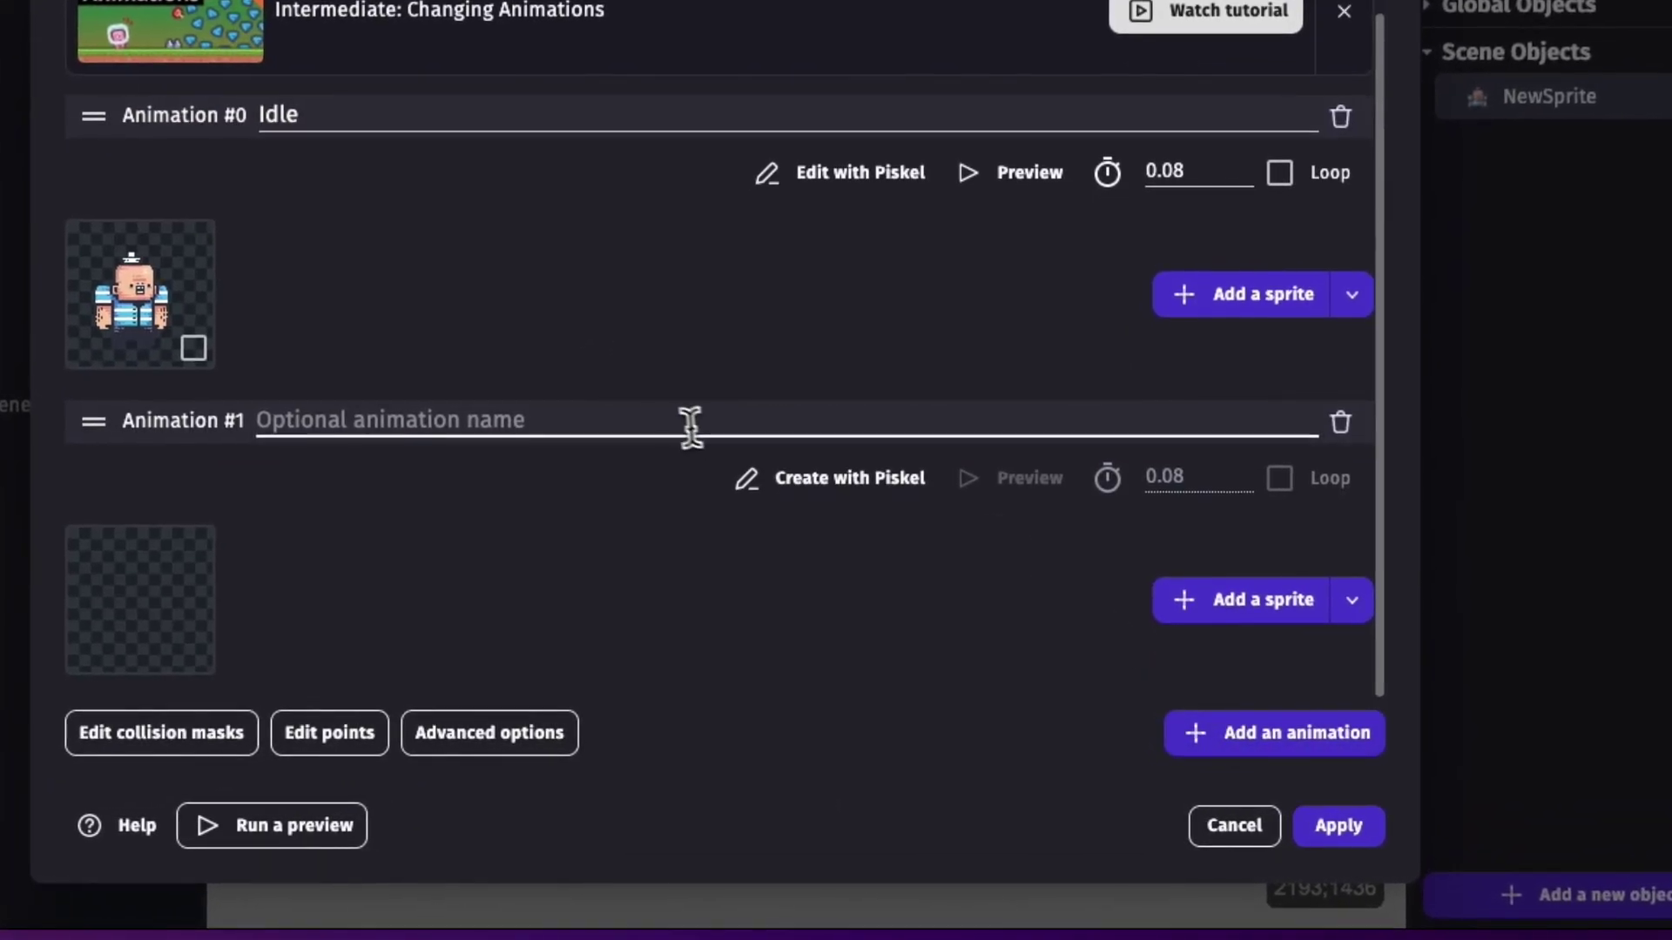
pyautogui.write('Run')
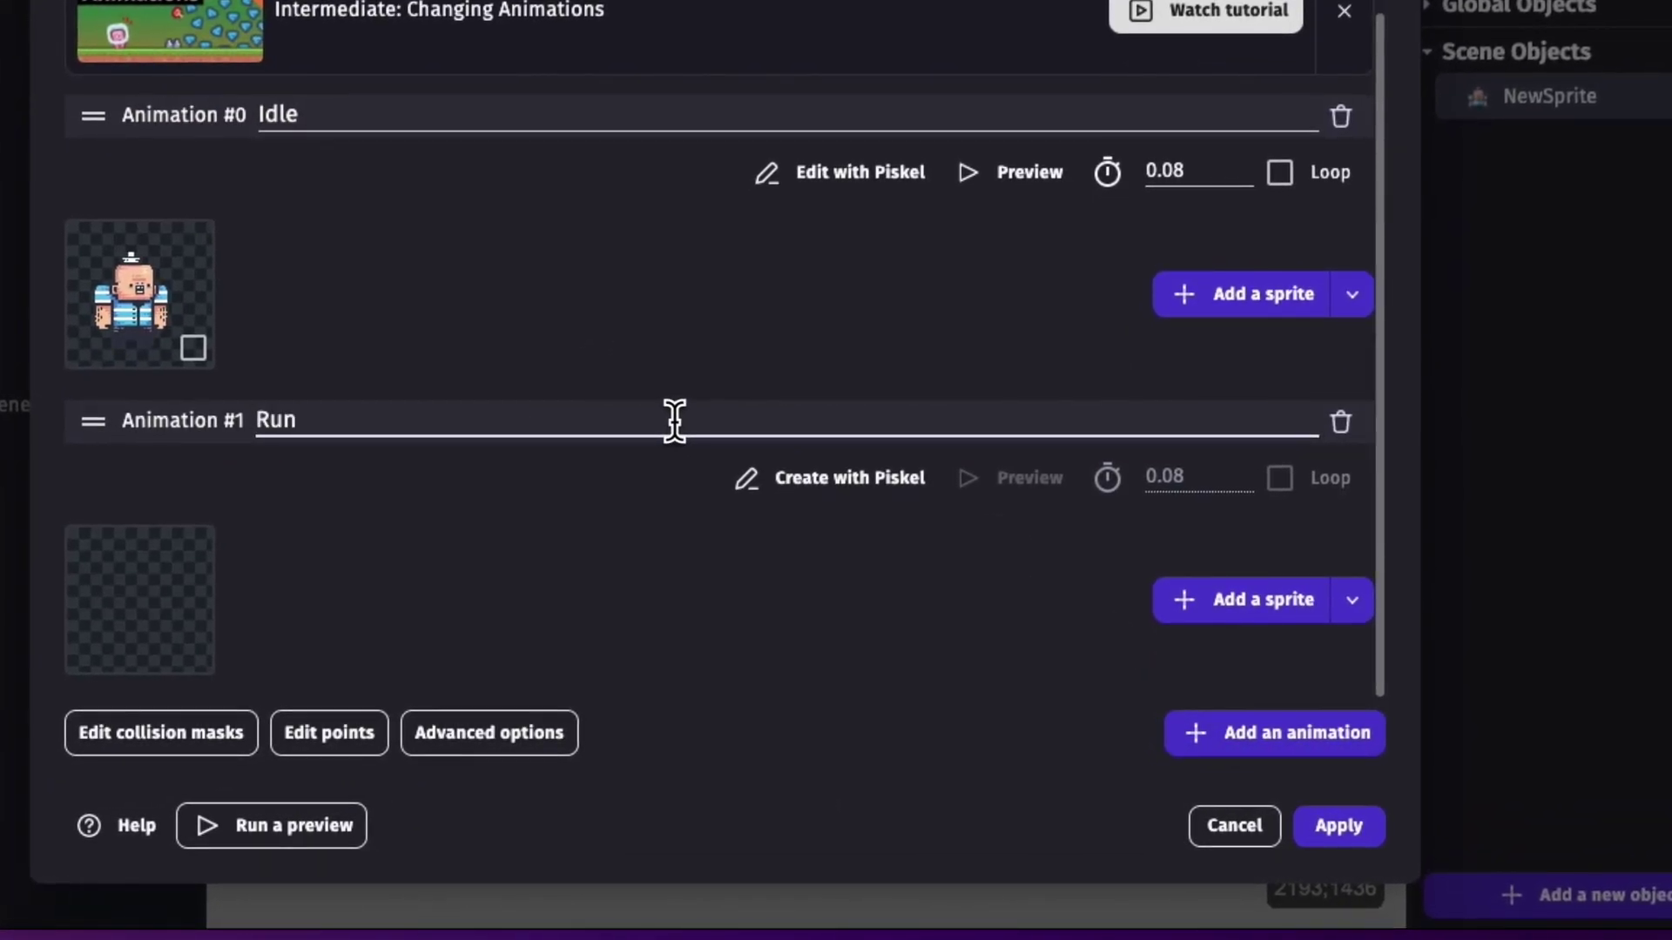
pyautogui.click(1245, 600)
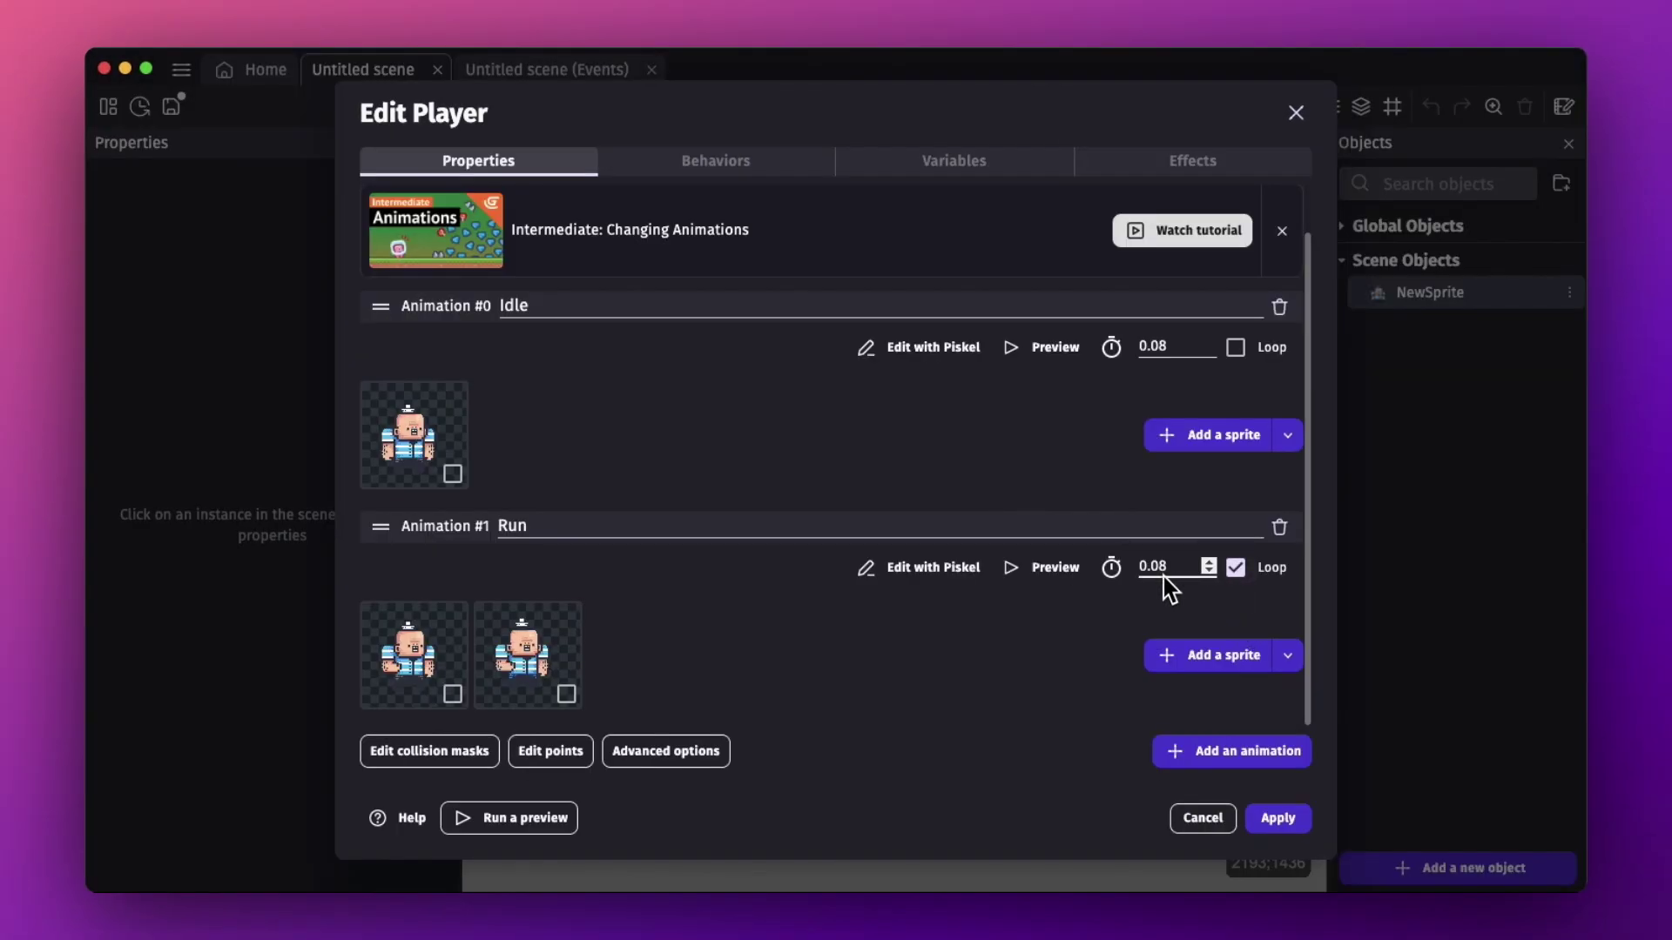
# Set the Run animation's time between frames to 0.075 and inspect its images in the Piskel editor.
pyautogui.click(1208, 571)
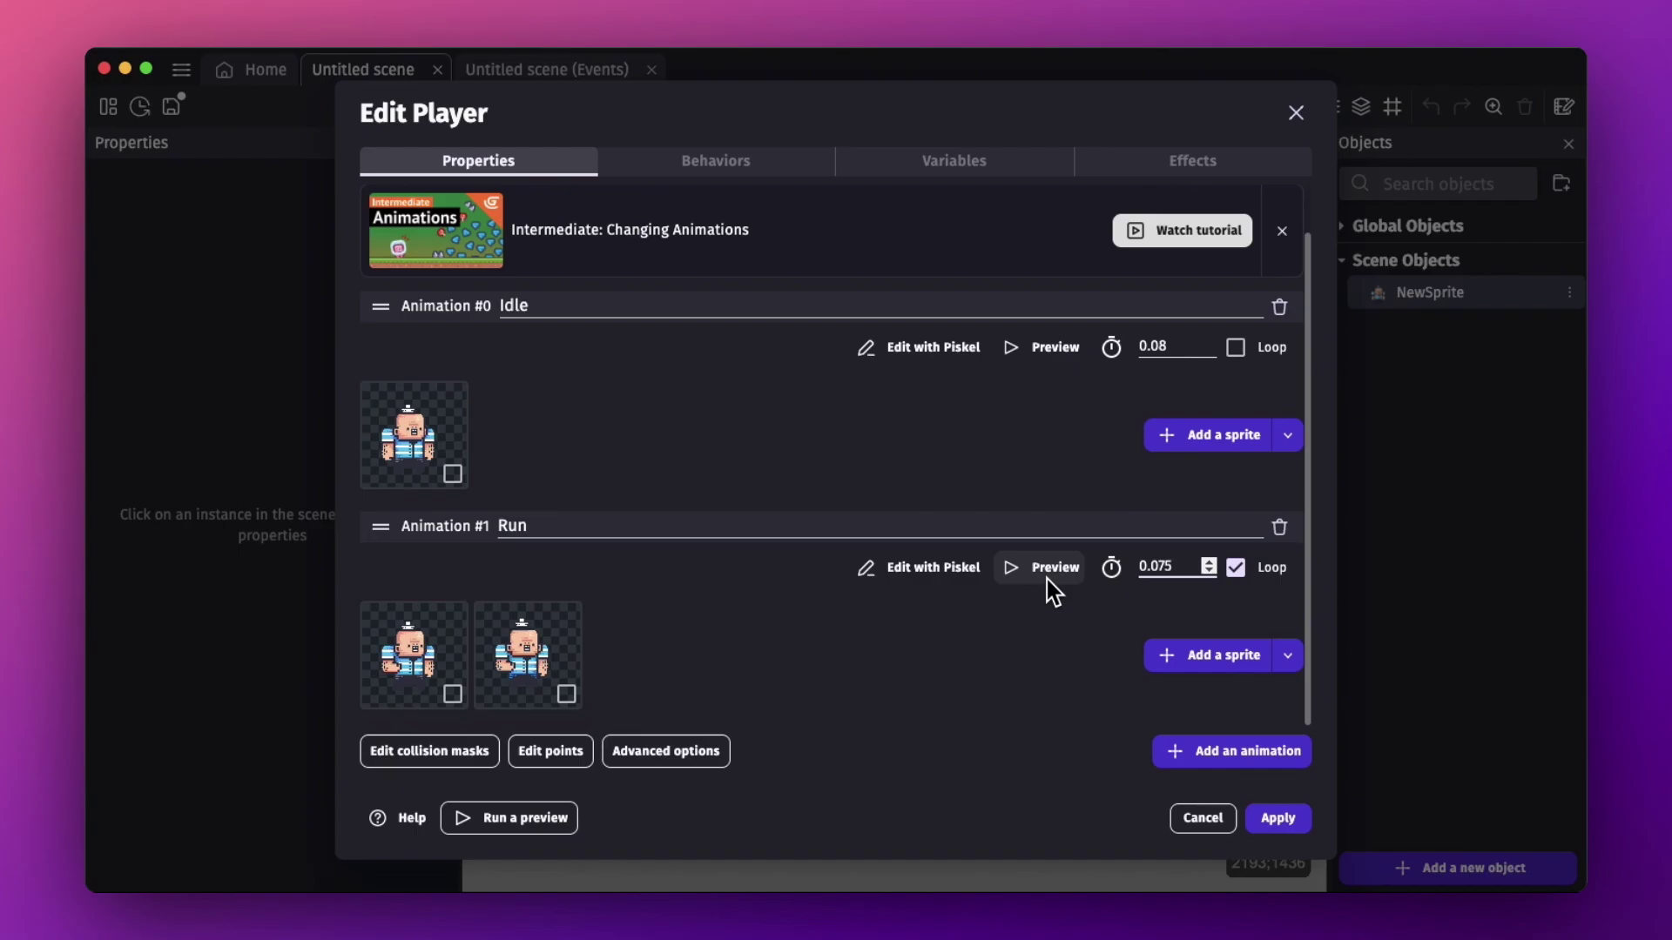
pyautogui.click(946, 578)
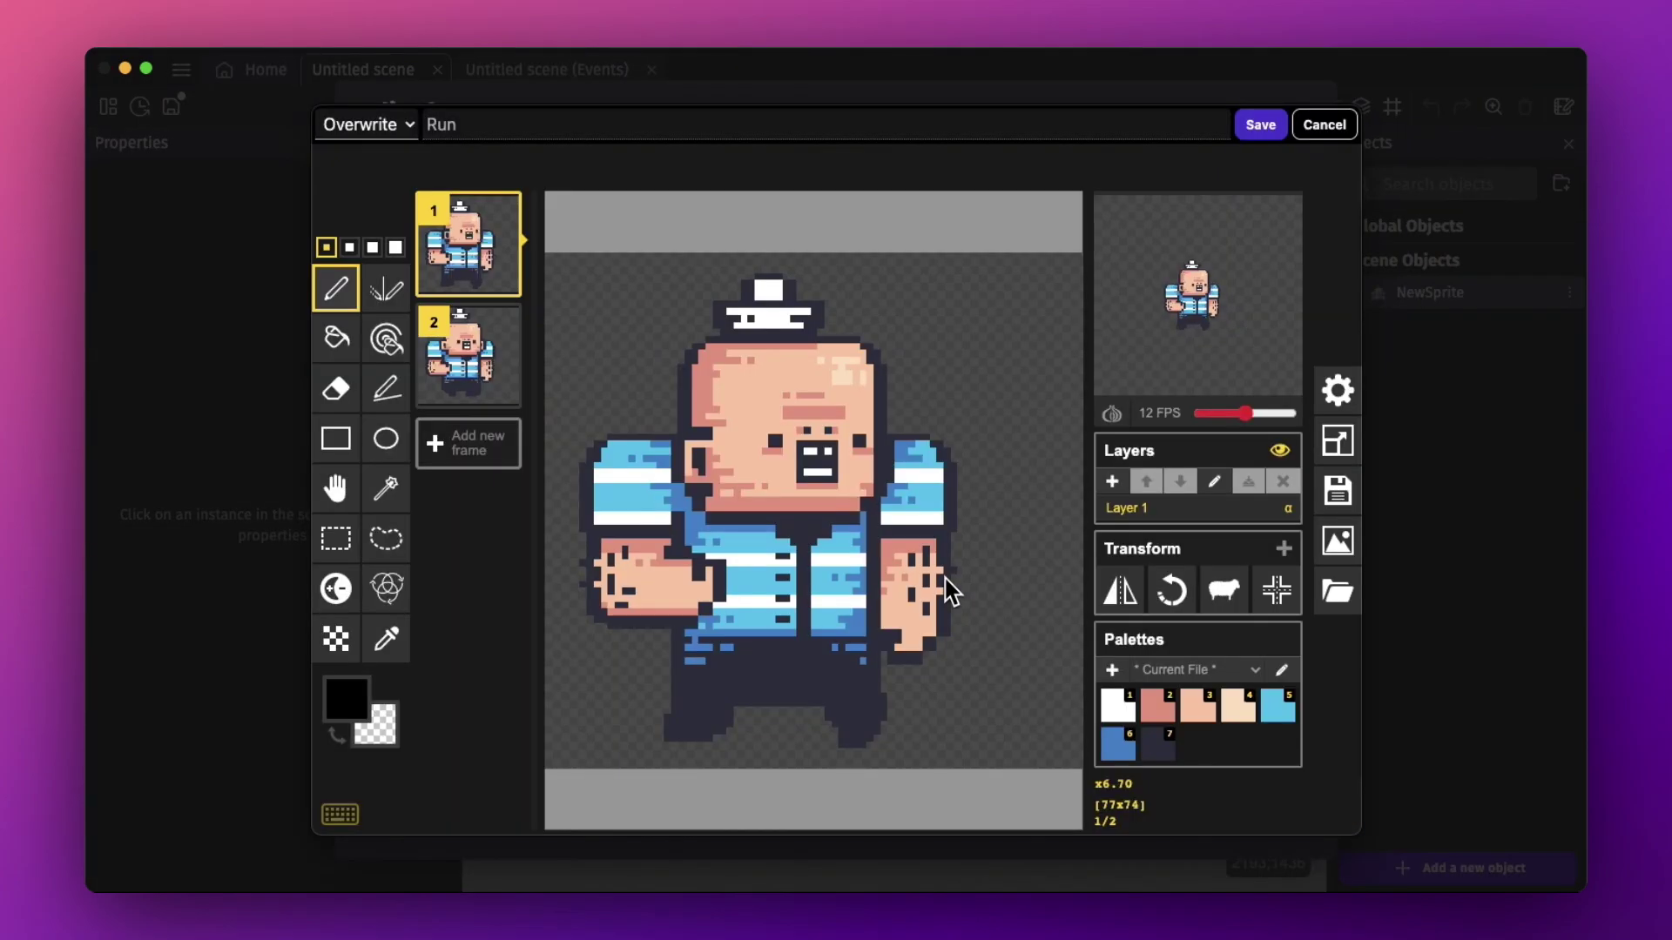
pyautogui.press('Escape')
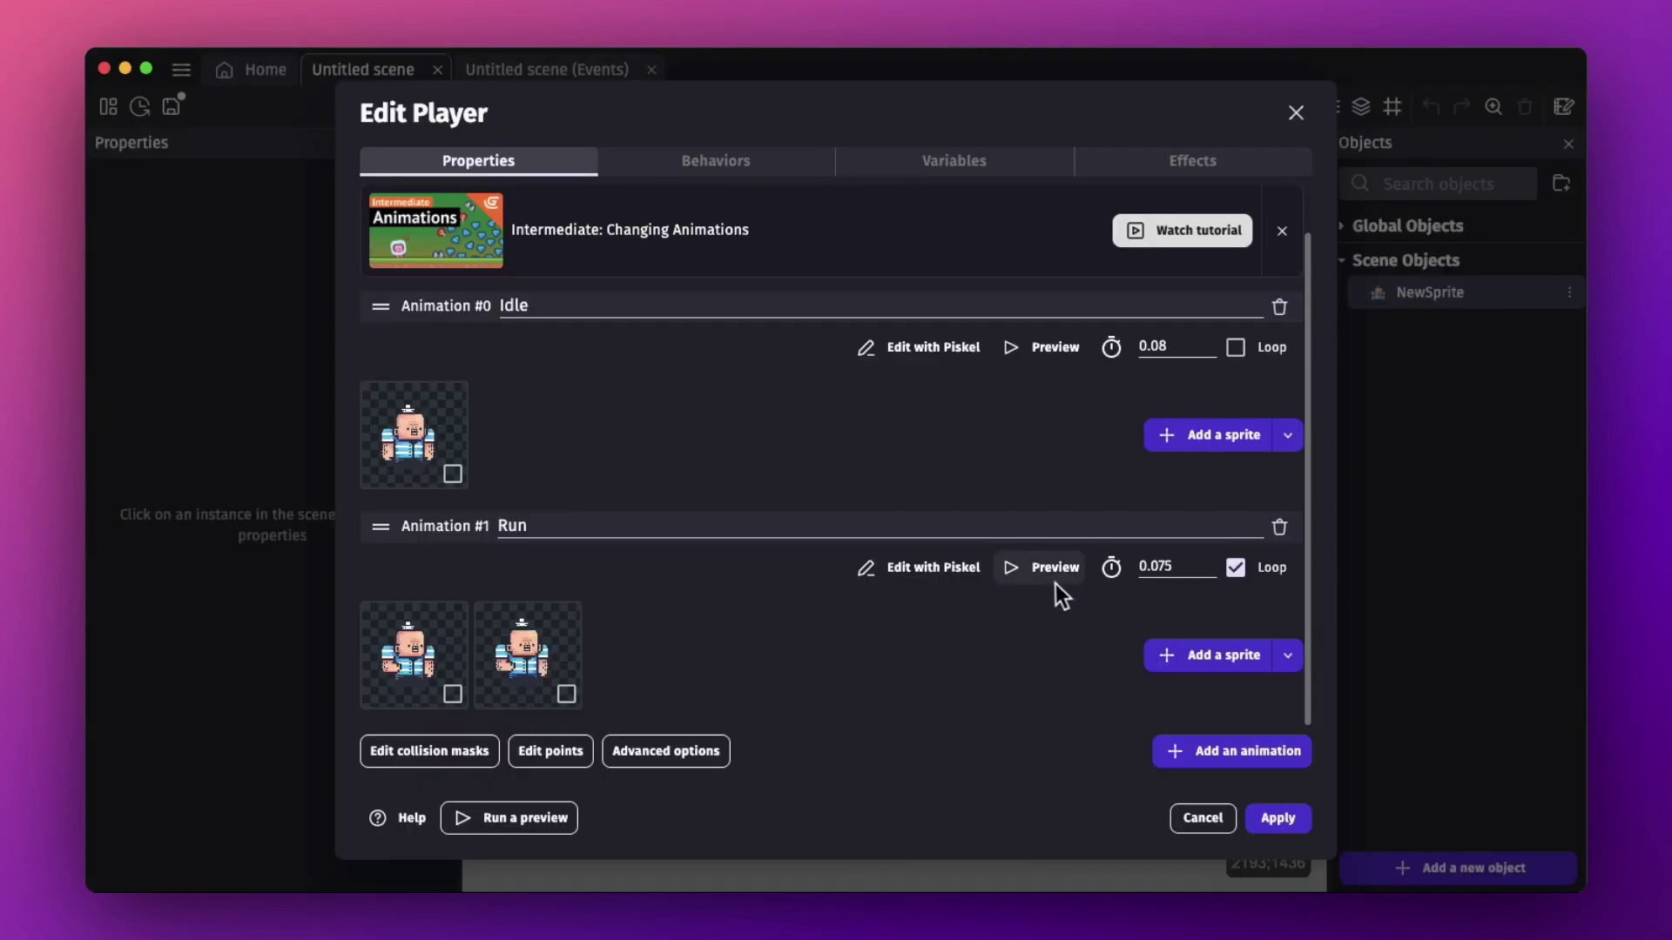
# Preview the Run animation and set its time between frames to 0.105.
pyautogui.click(1055, 579)
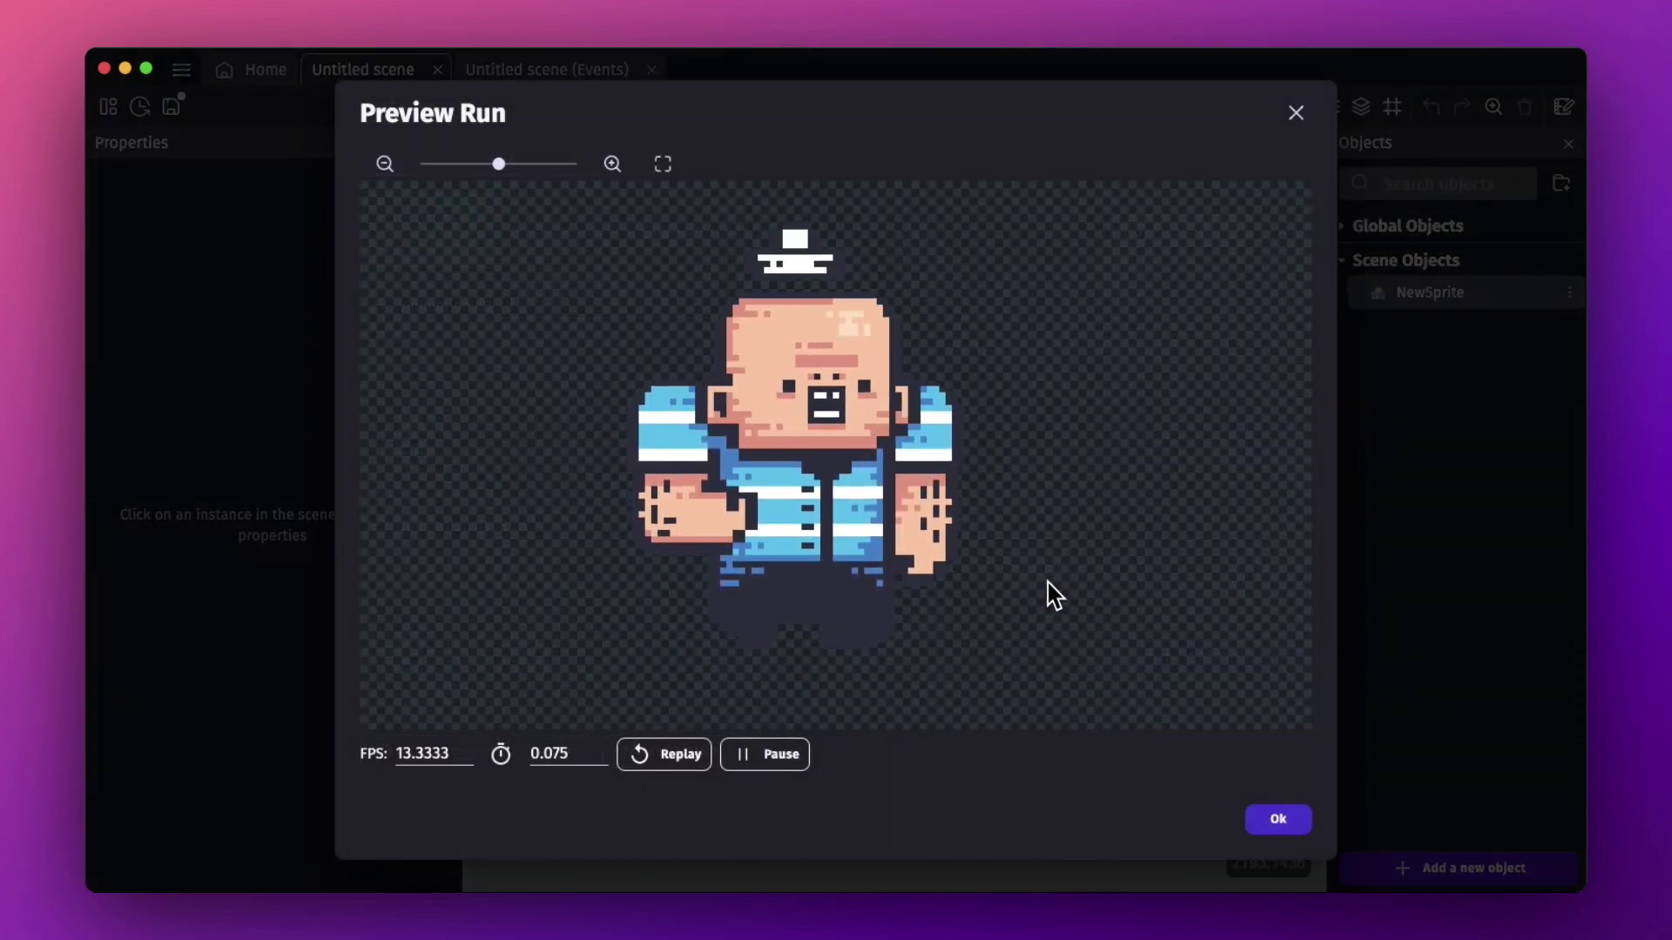
pyautogui.click(600, 759)
pyautogui.click(600, 760)
pyautogui.click(602, 751)
pyautogui.click(603, 750)
pyautogui.click(602, 751)
pyautogui.click(603, 751)
pyautogui.click(602, 750)
pyautogui.click(603, 750)
pyautogui.click(602, 750)
pyautogui.click(603, 751)
pyautogui.click(1282, 823)
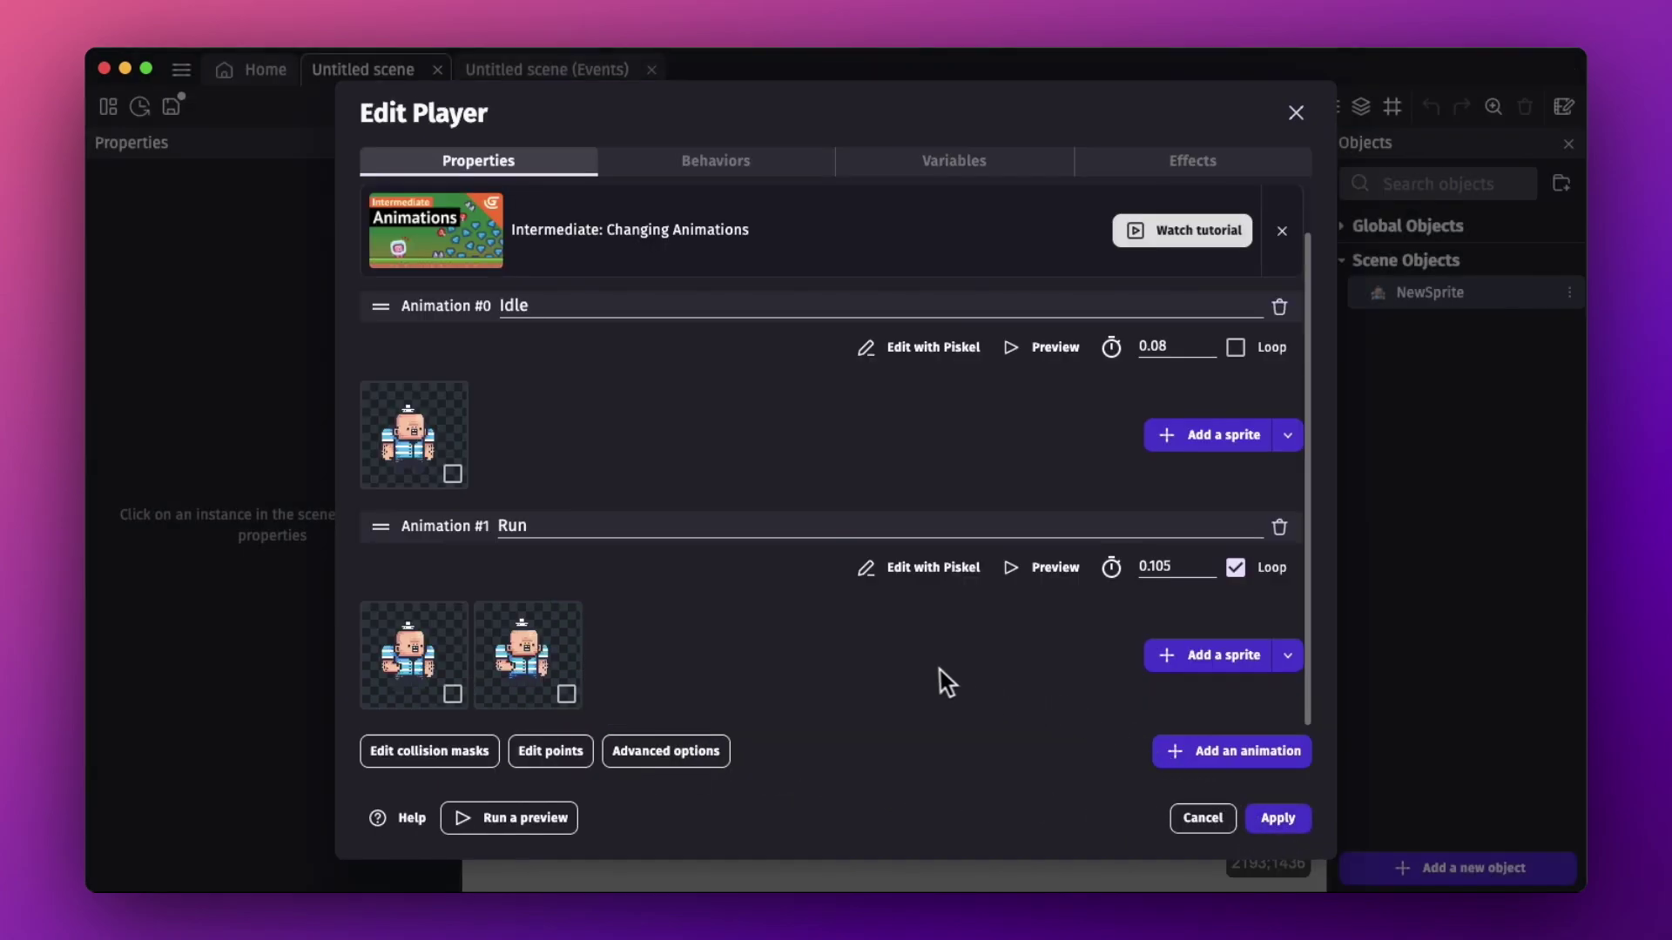
# Add the Platformer character behavior to the Player object.
pyautogui.click(715, 165)
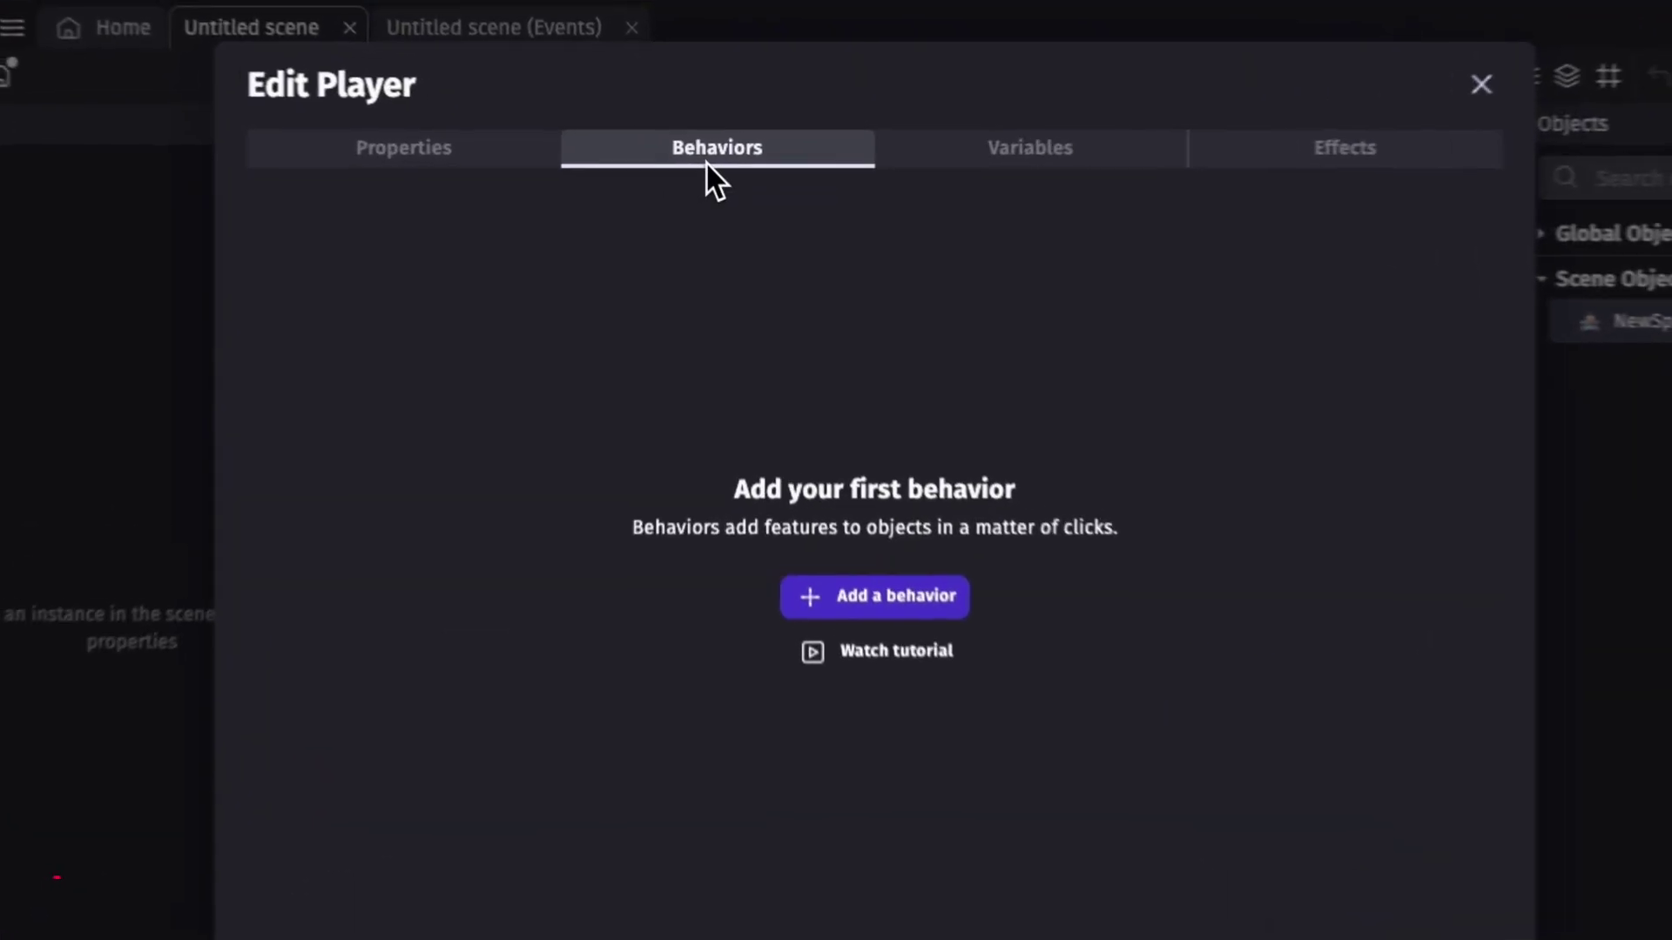
pyautogui.click(853, 637)
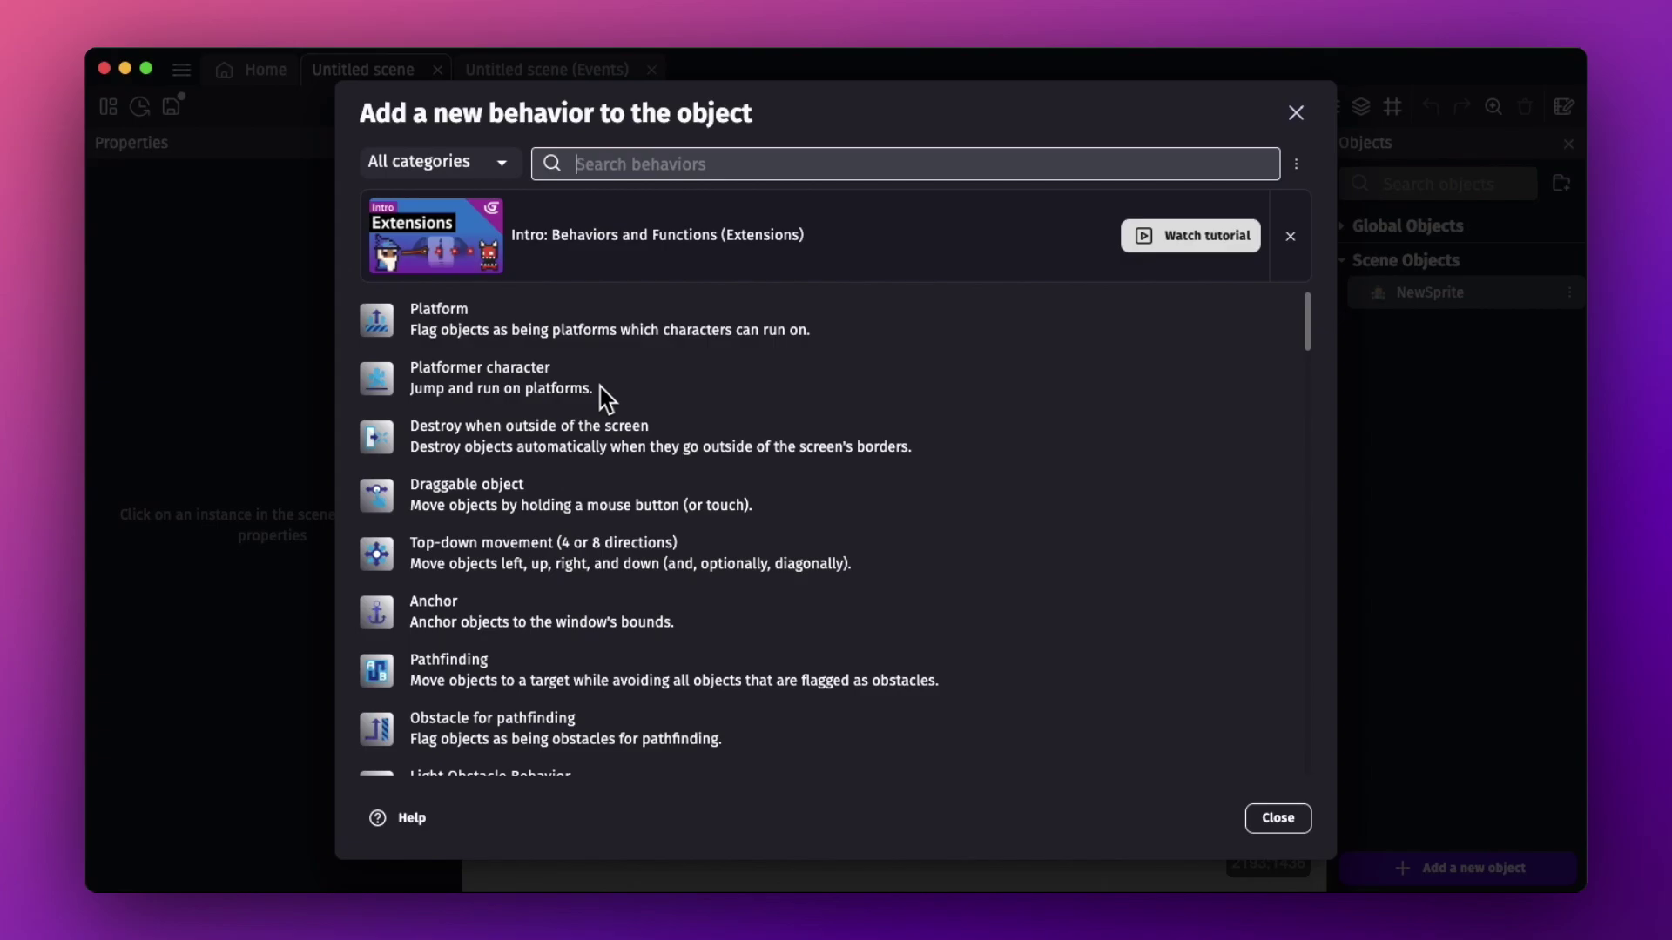
pyautogui.click(468, 384)
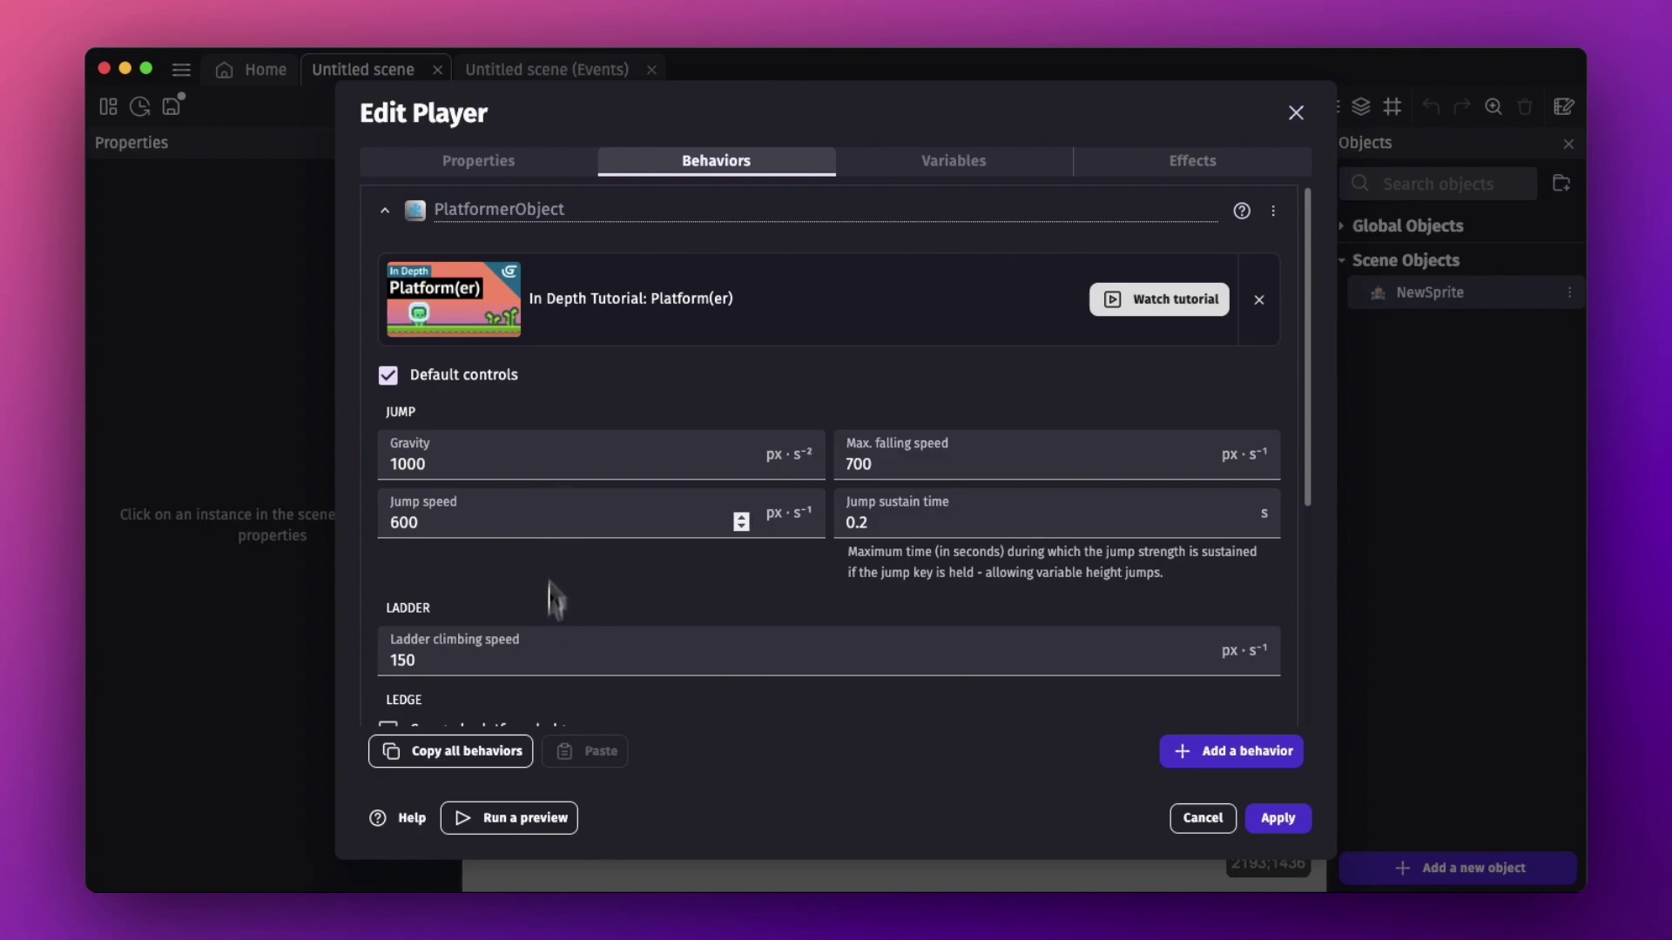
# Set the Player's jump speed to 700 and apply the object's settings.
pyautogui.moveTo(468, 528); pyautogui.dragTo(370, 525)
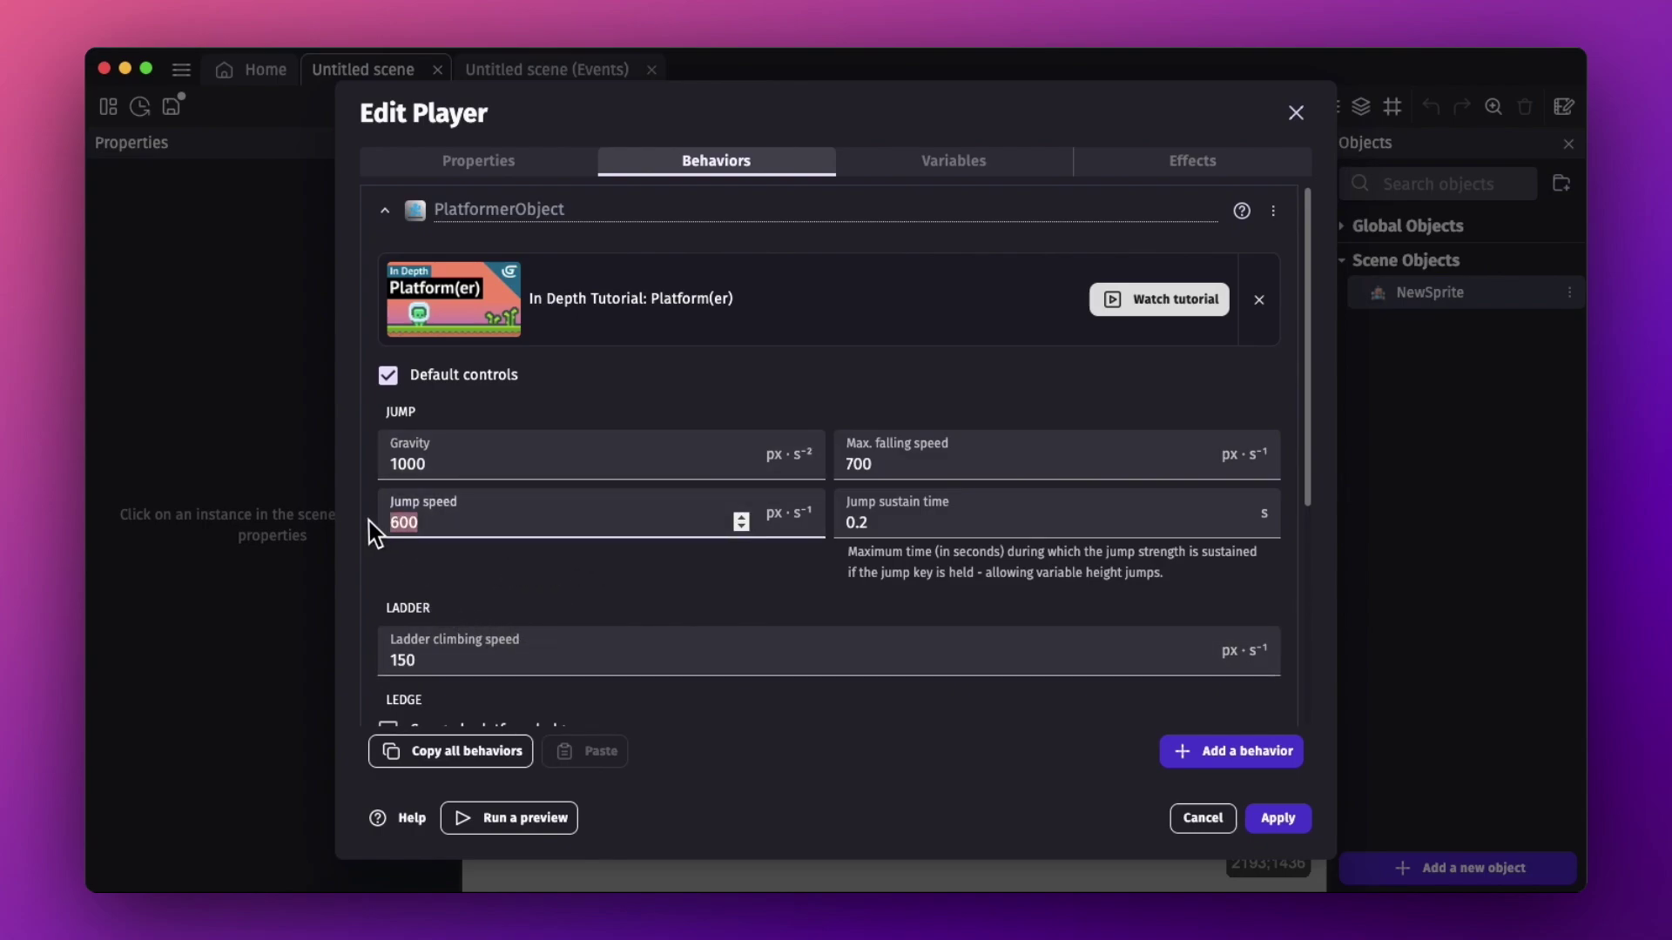
pyautogui.write('700')
pyautogui.scroll(-5, 763, 608)
pyautogui.scroll(5, 763, 607)
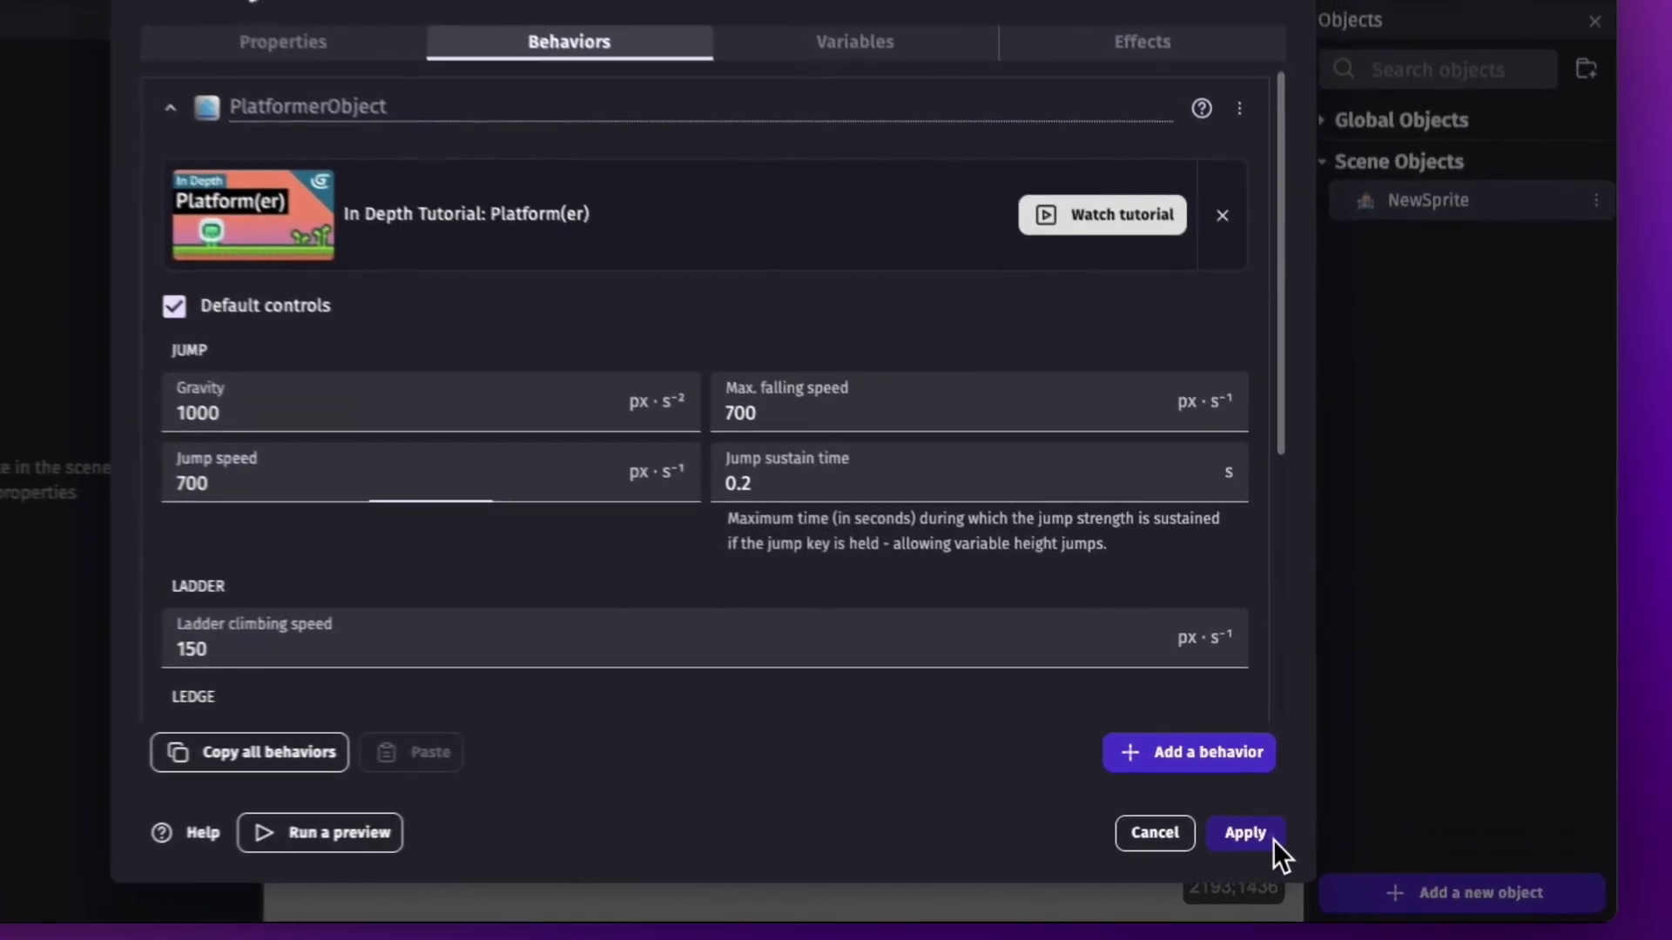
pyautogui.click(1277, 817)
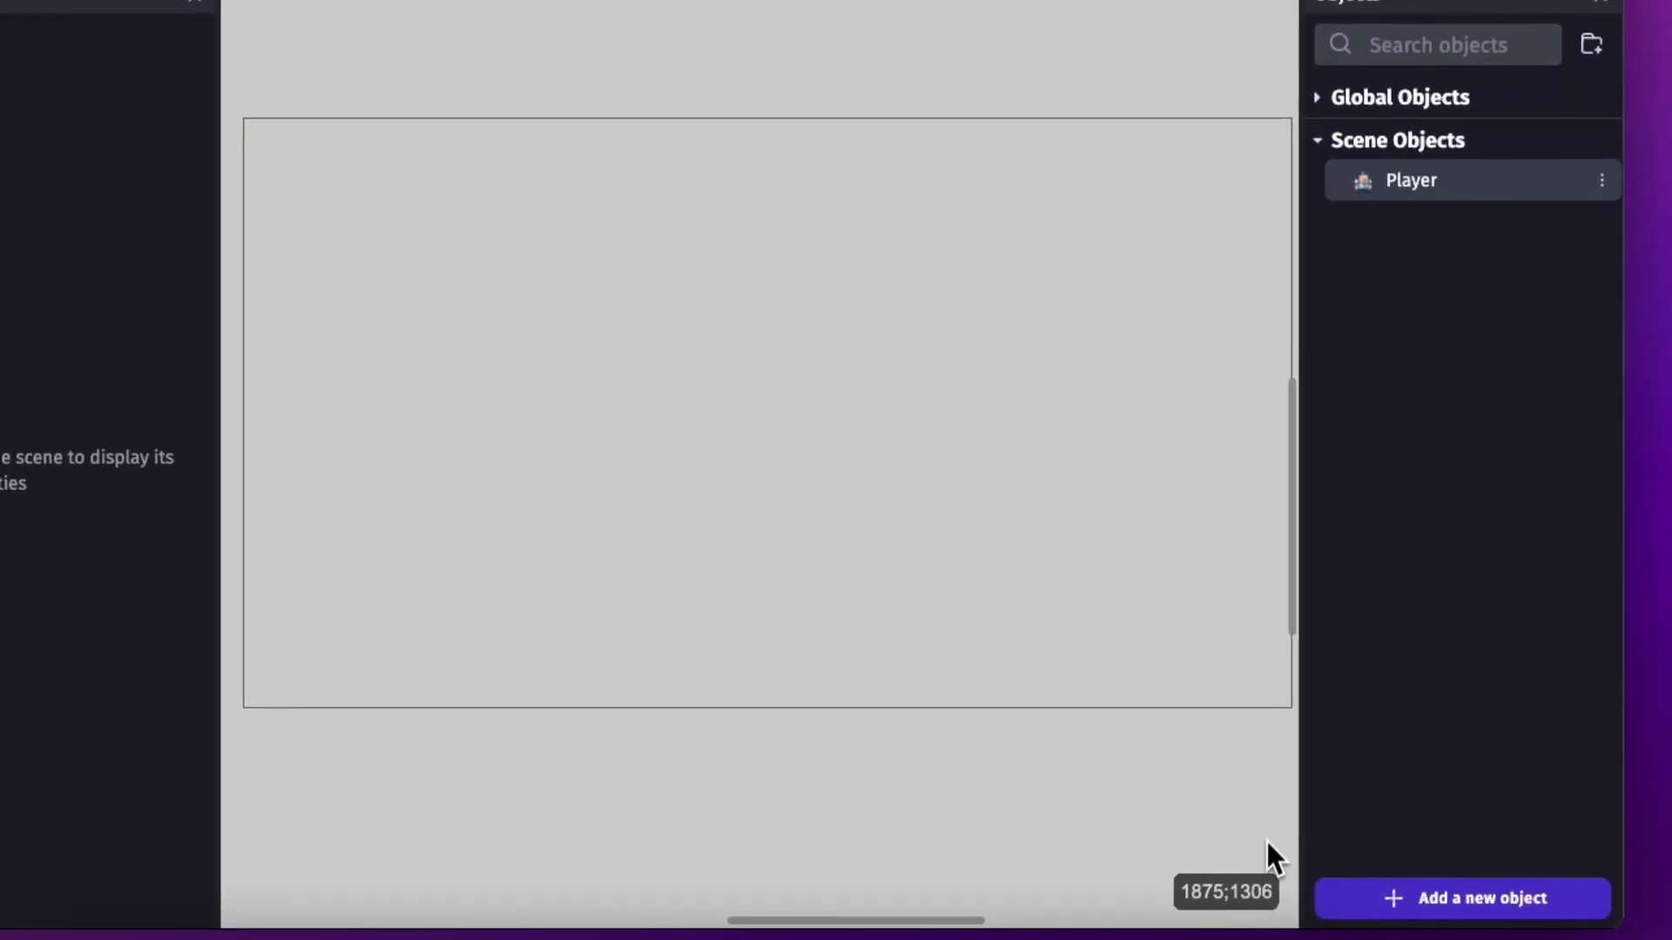
# Place the Player in the middle of the scene at about X 882, Y 422 and enlarge it proportionally.
pyautogui.moveTo(1410, 180); pyautogui.dragTo(729, 365)
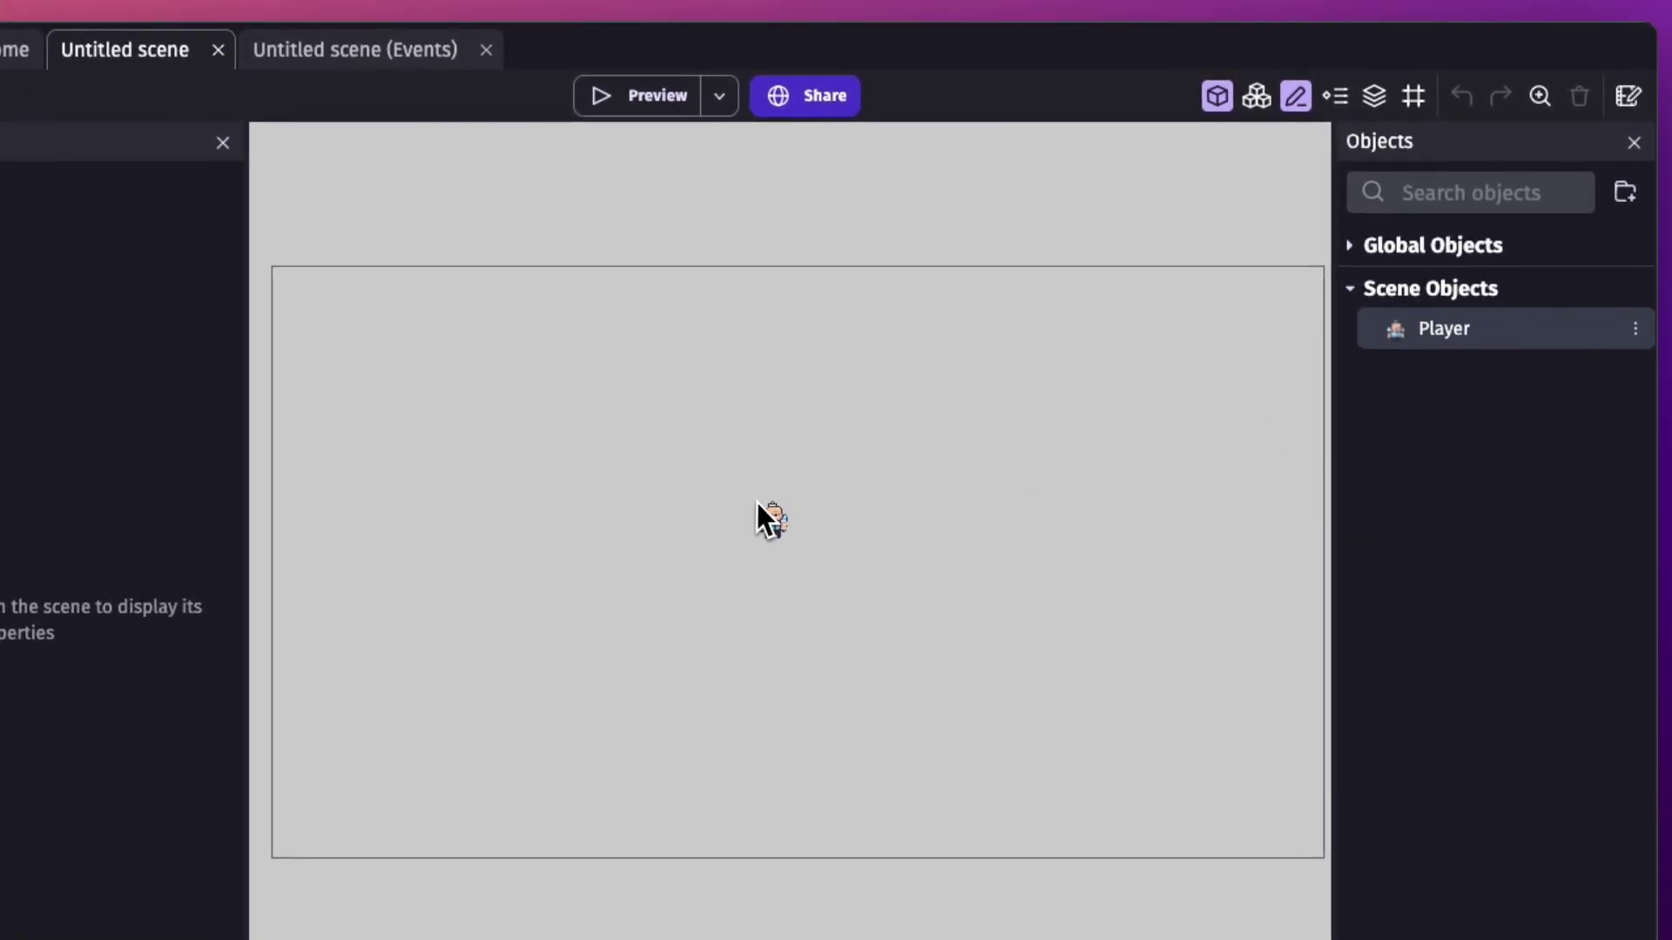
pyautogui.moveTo(756, 502); pyautogui.dragTo(834, 577)
pyautogui.click(770, 524)
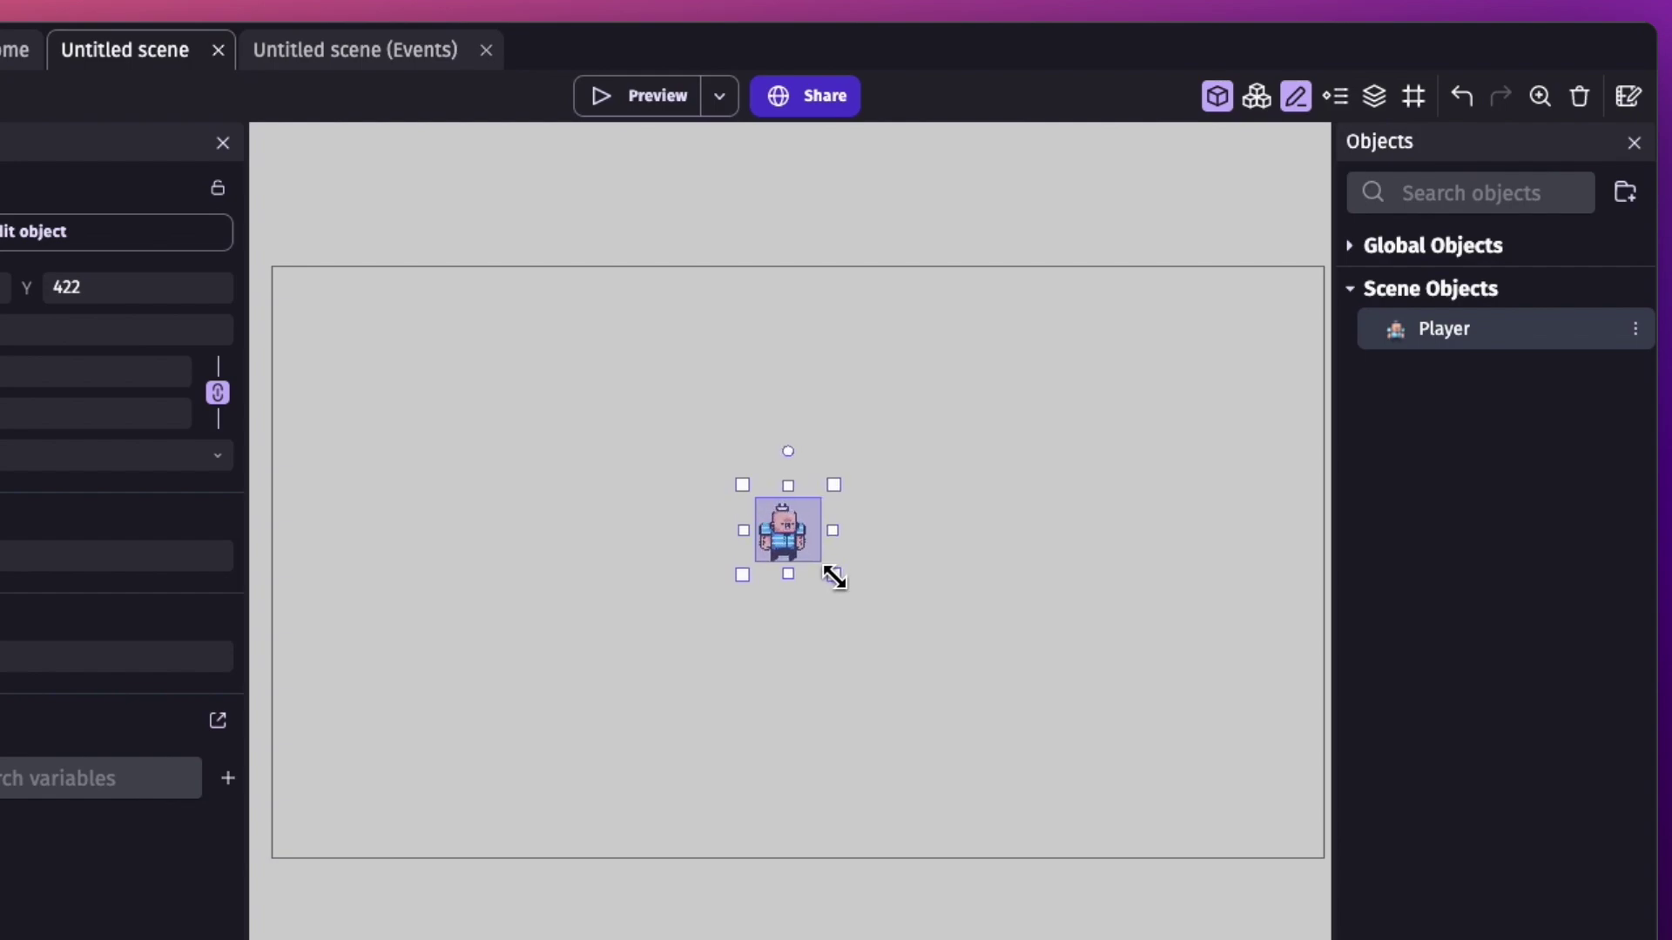
pyautogui.click(919, 587)
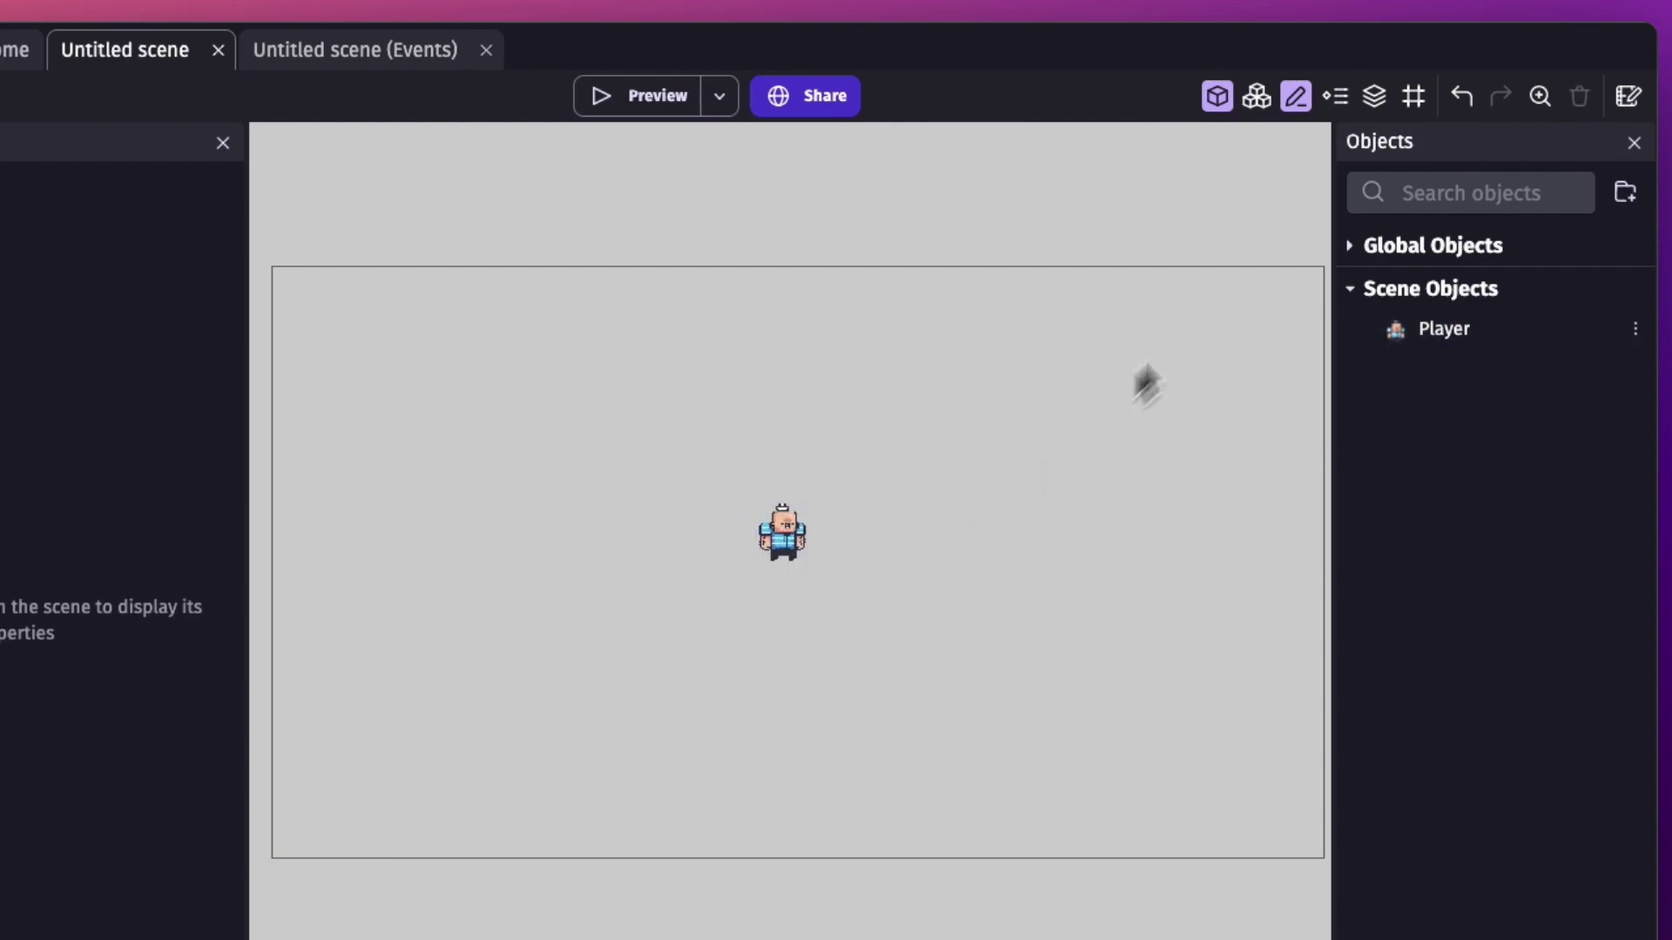
# Show the scene's grid and create a Tiled Sprite object with its default grass image and 32 by 32 pixel size.
pyautogui.click(1414, 99)
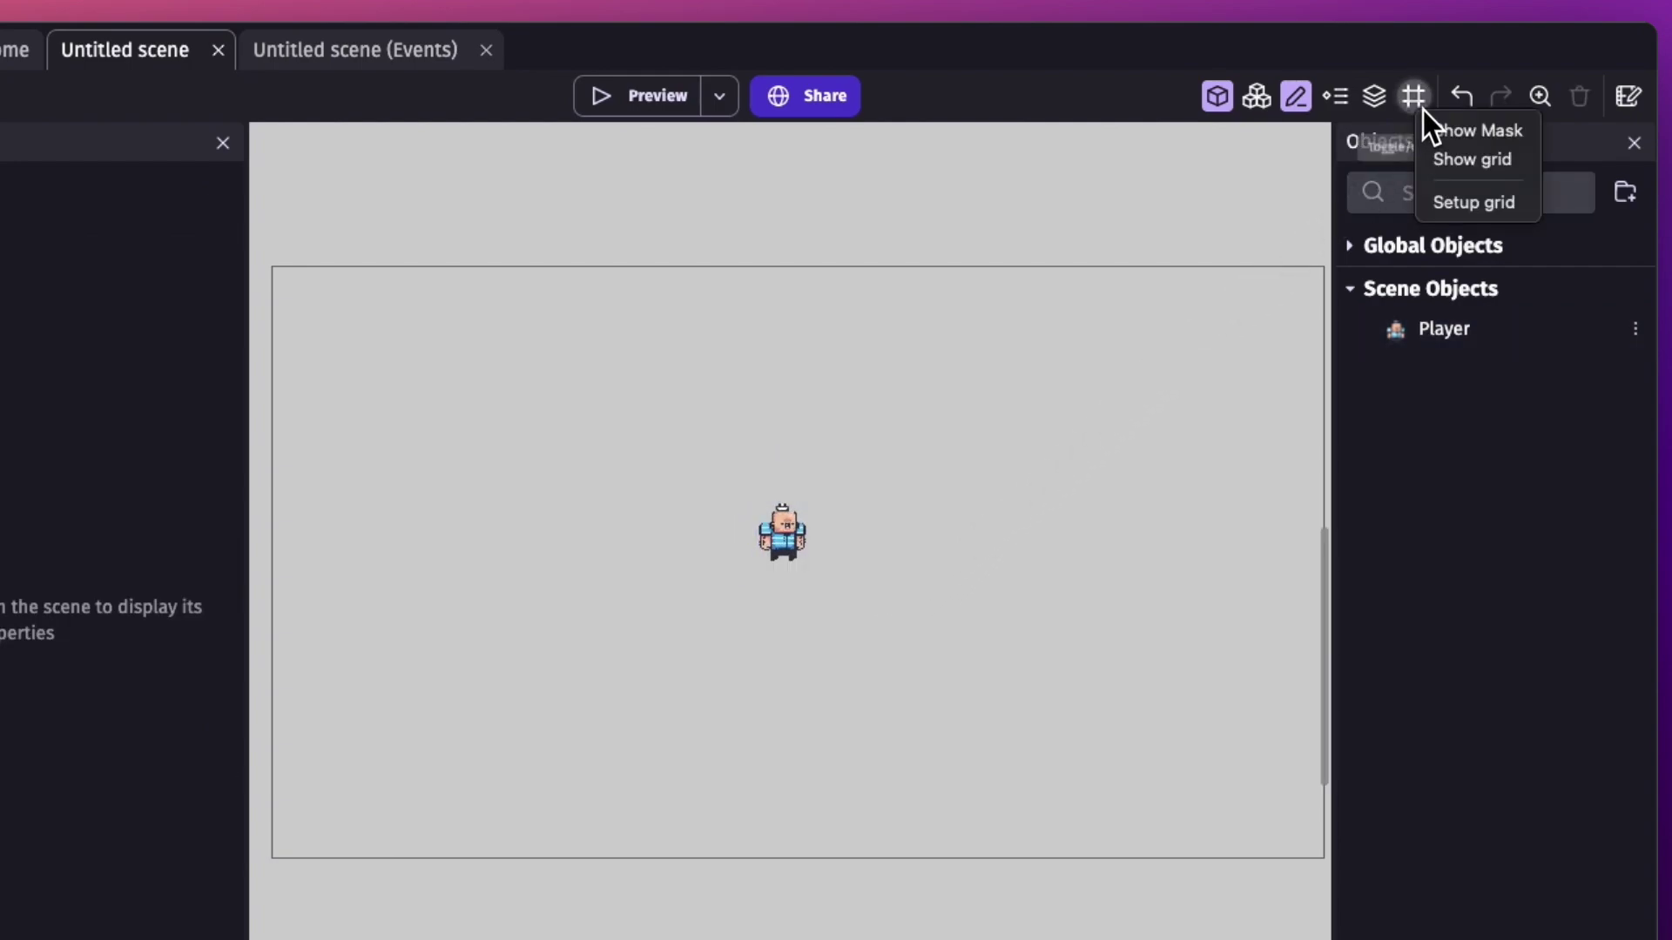
pyautogui.click(1444, 168)
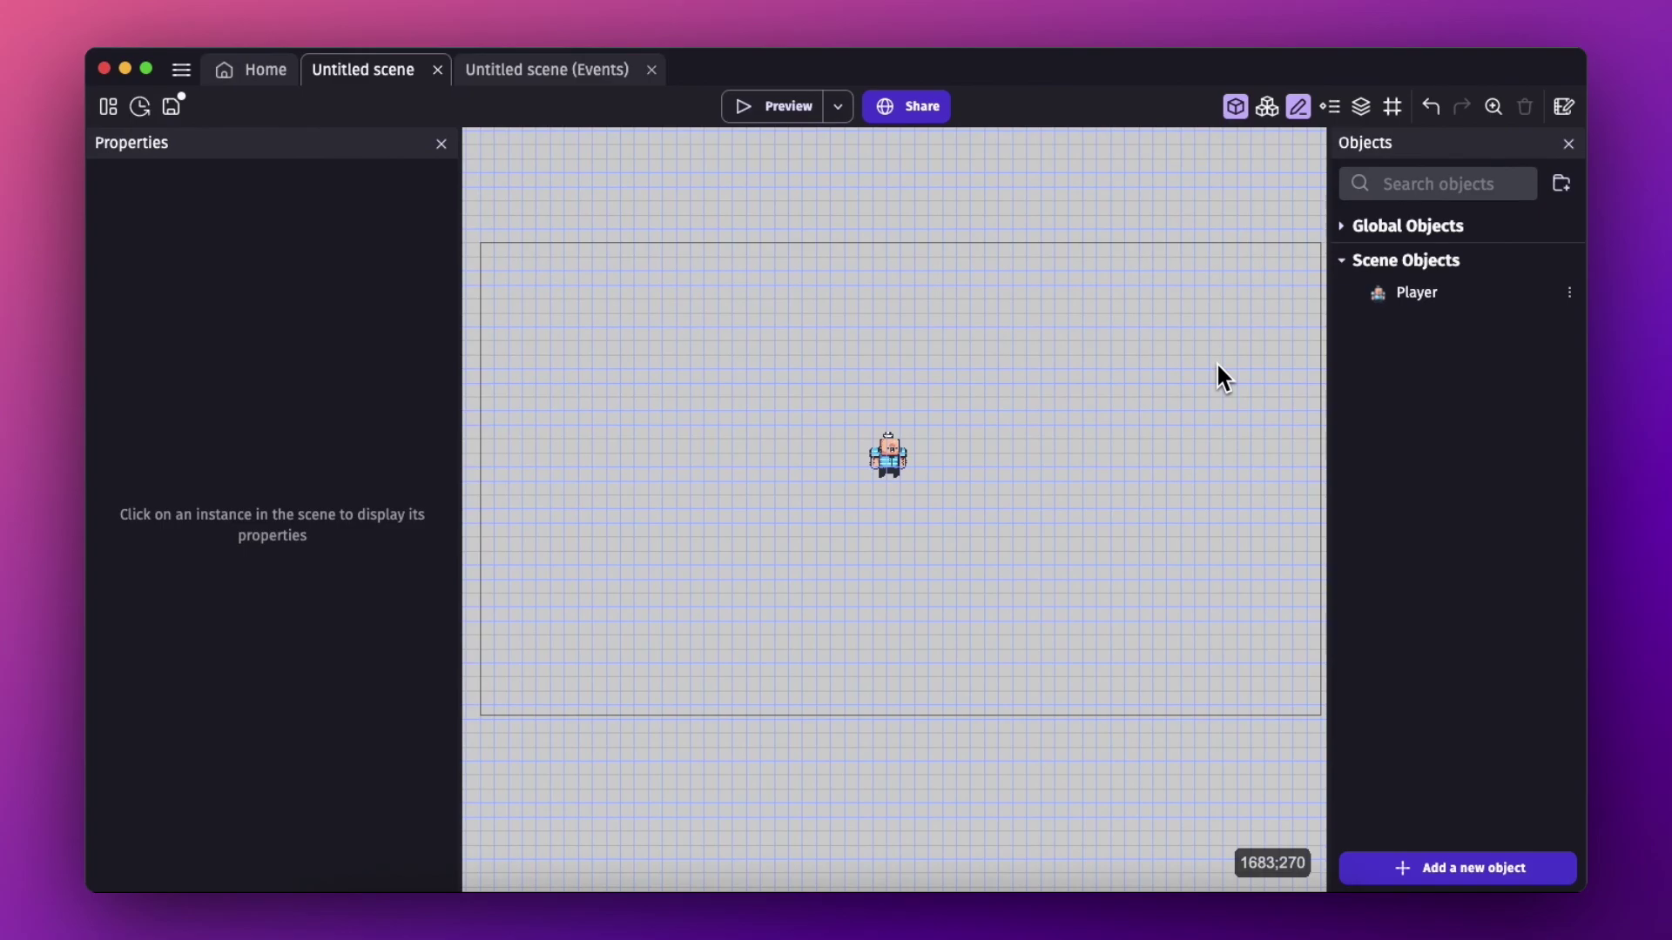
pyautogui.click(1457, 868)
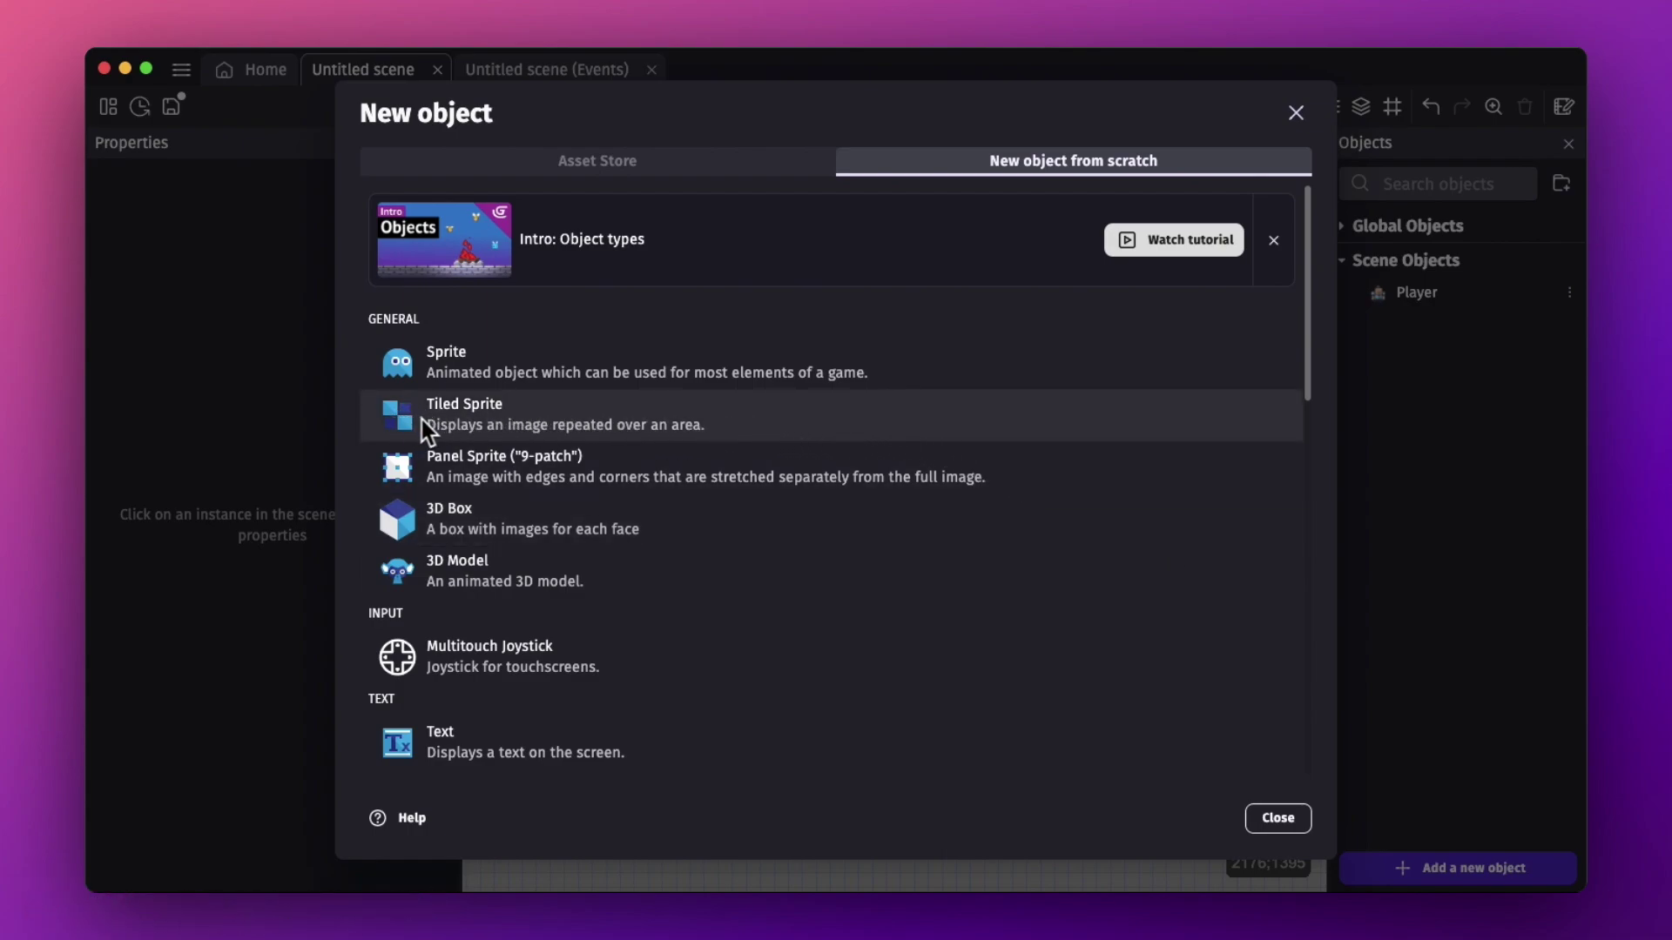
pyautogui.click(514, 431)
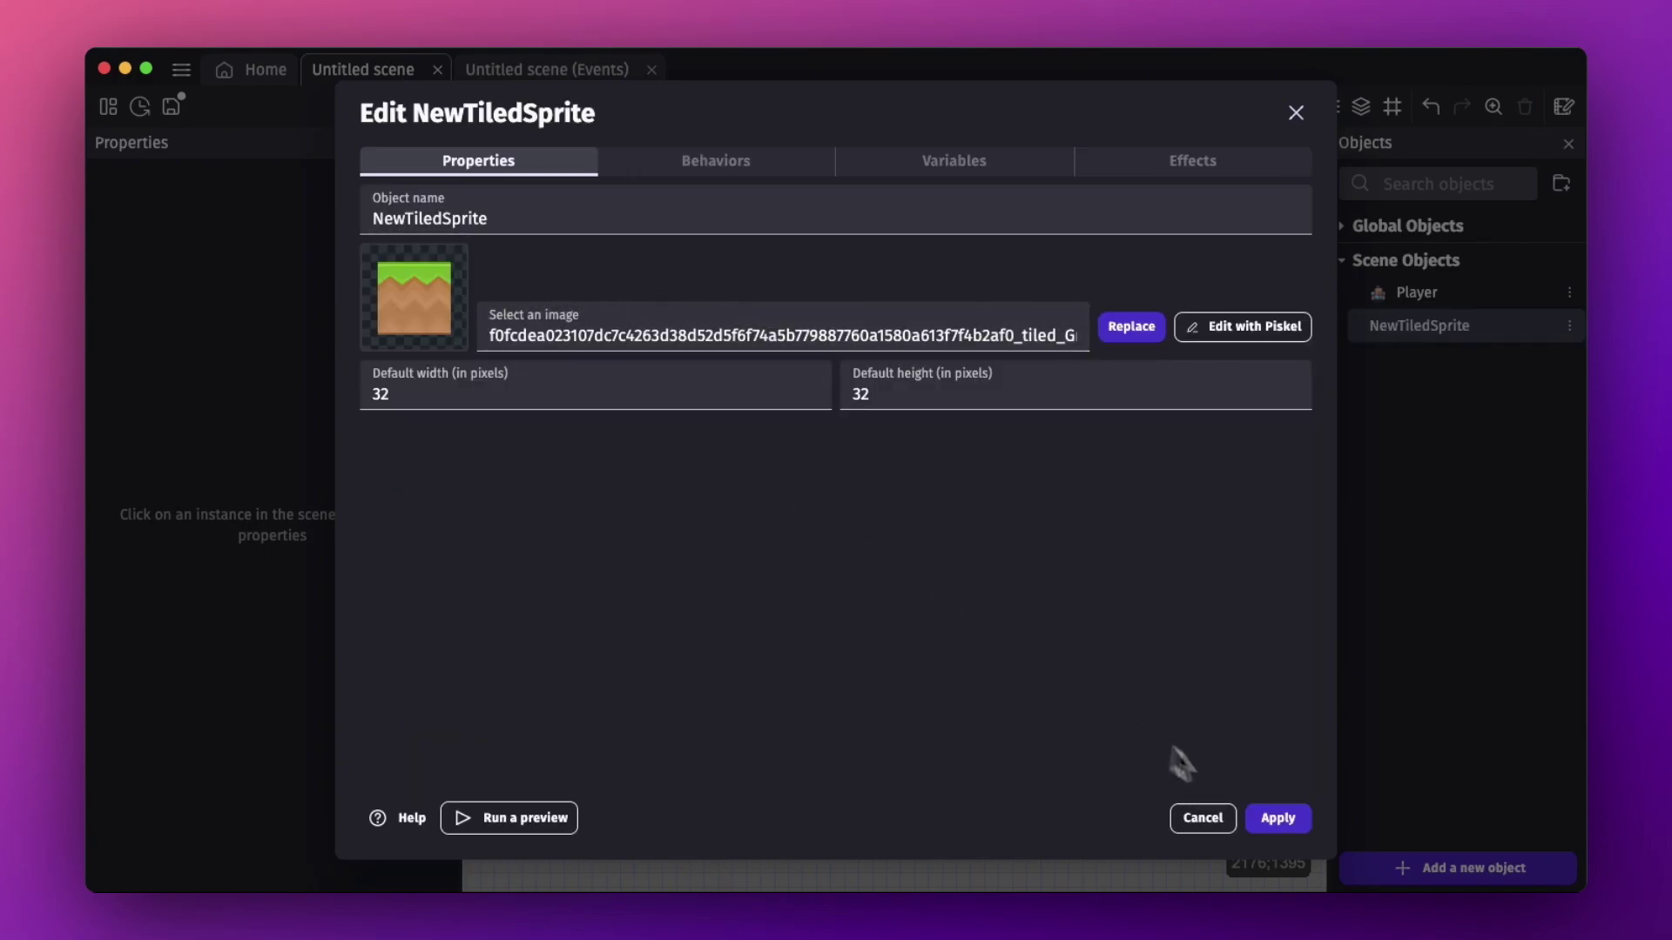
pyautogui.click(1276, 818)
# Place the tiled sprite just below the Player in the scene and enlarge the Player slightly.
pyautogui.moveTo(1412, 347); pyautogui.dragTo(1117, 475)
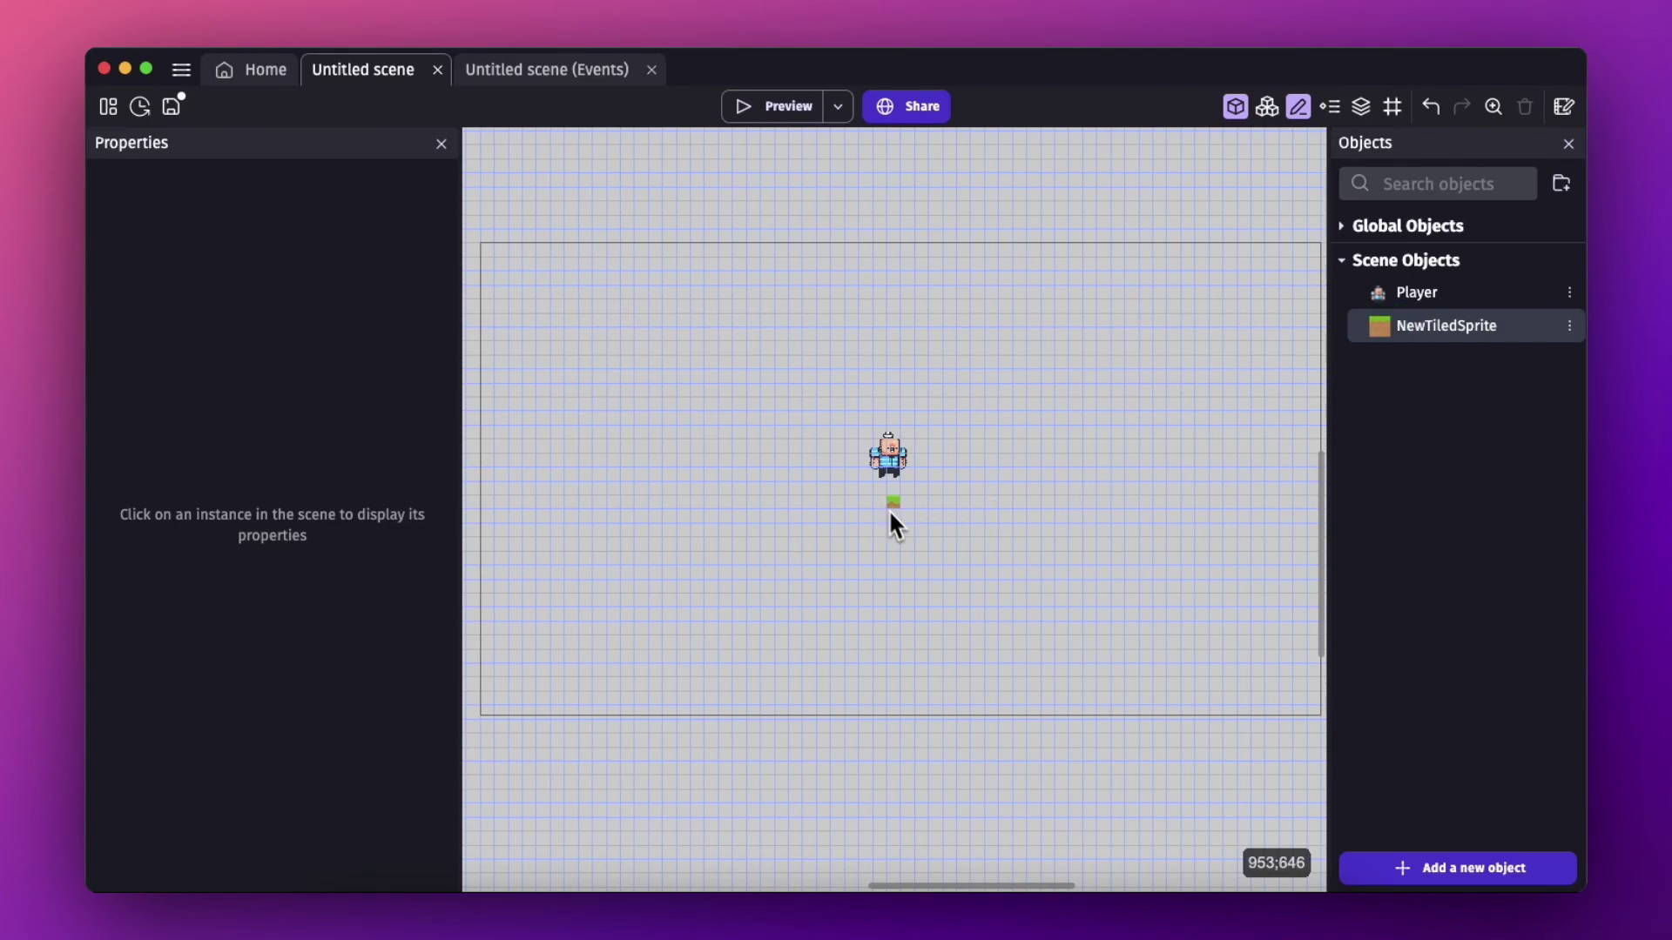
pyautogui.keyDown('ctrl'); pyautogui.scroll(5, 923, 467); pyautogui.keyUp('ctrl')
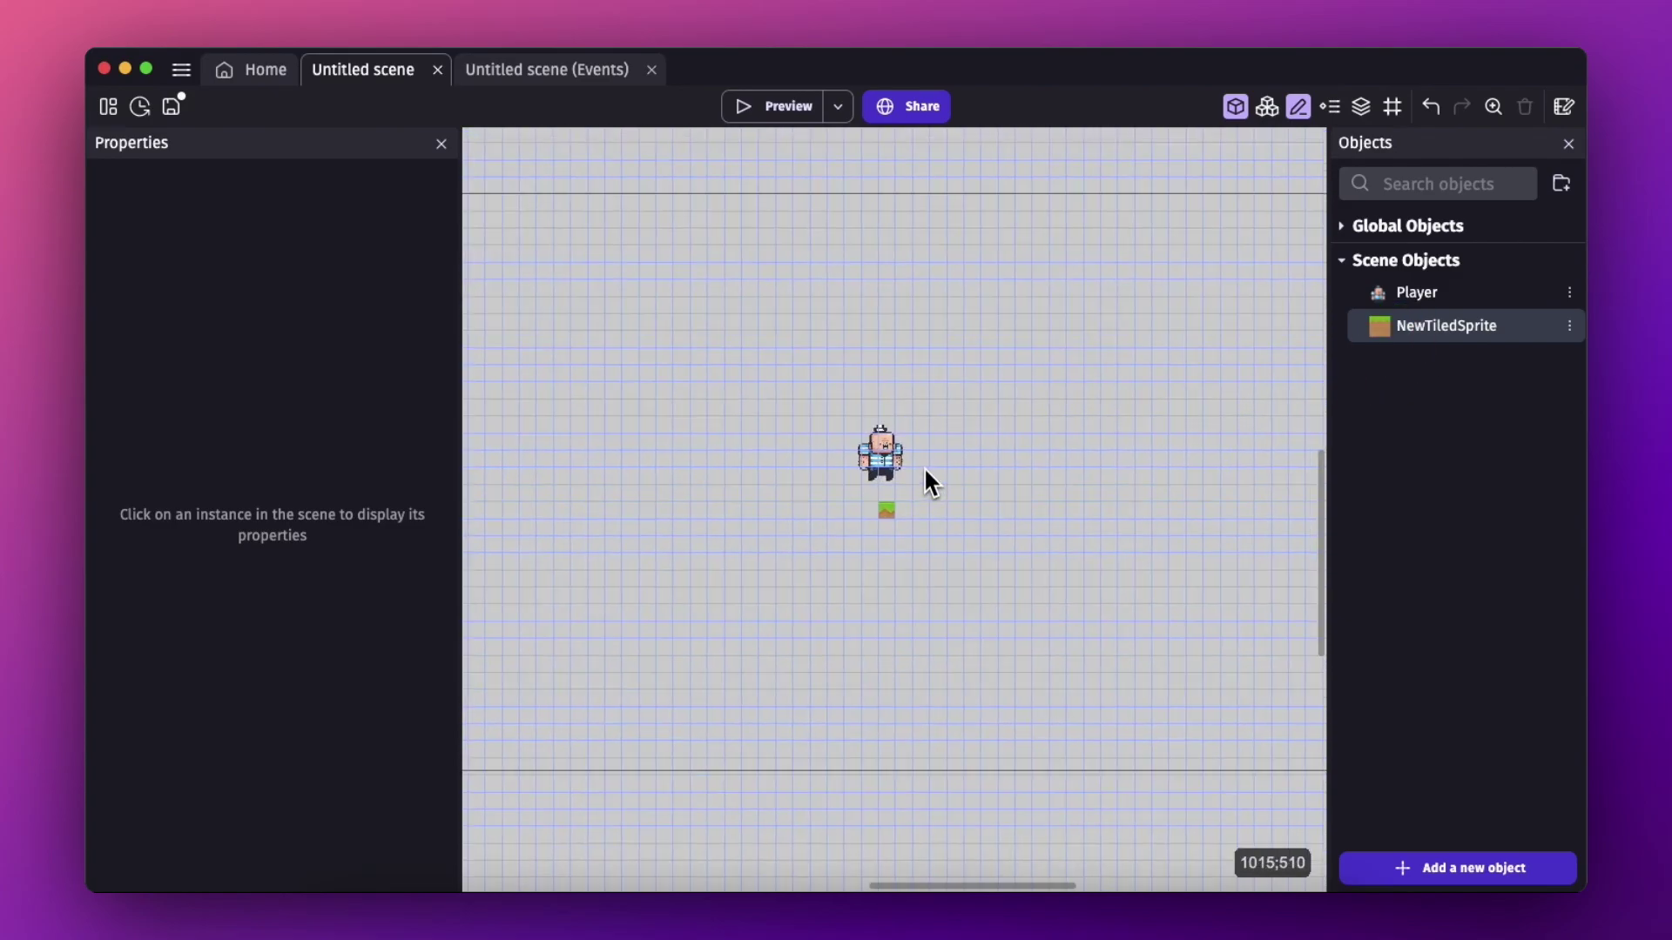
pyautogui.click(861, 471)
pyautogui.click(876, 525)
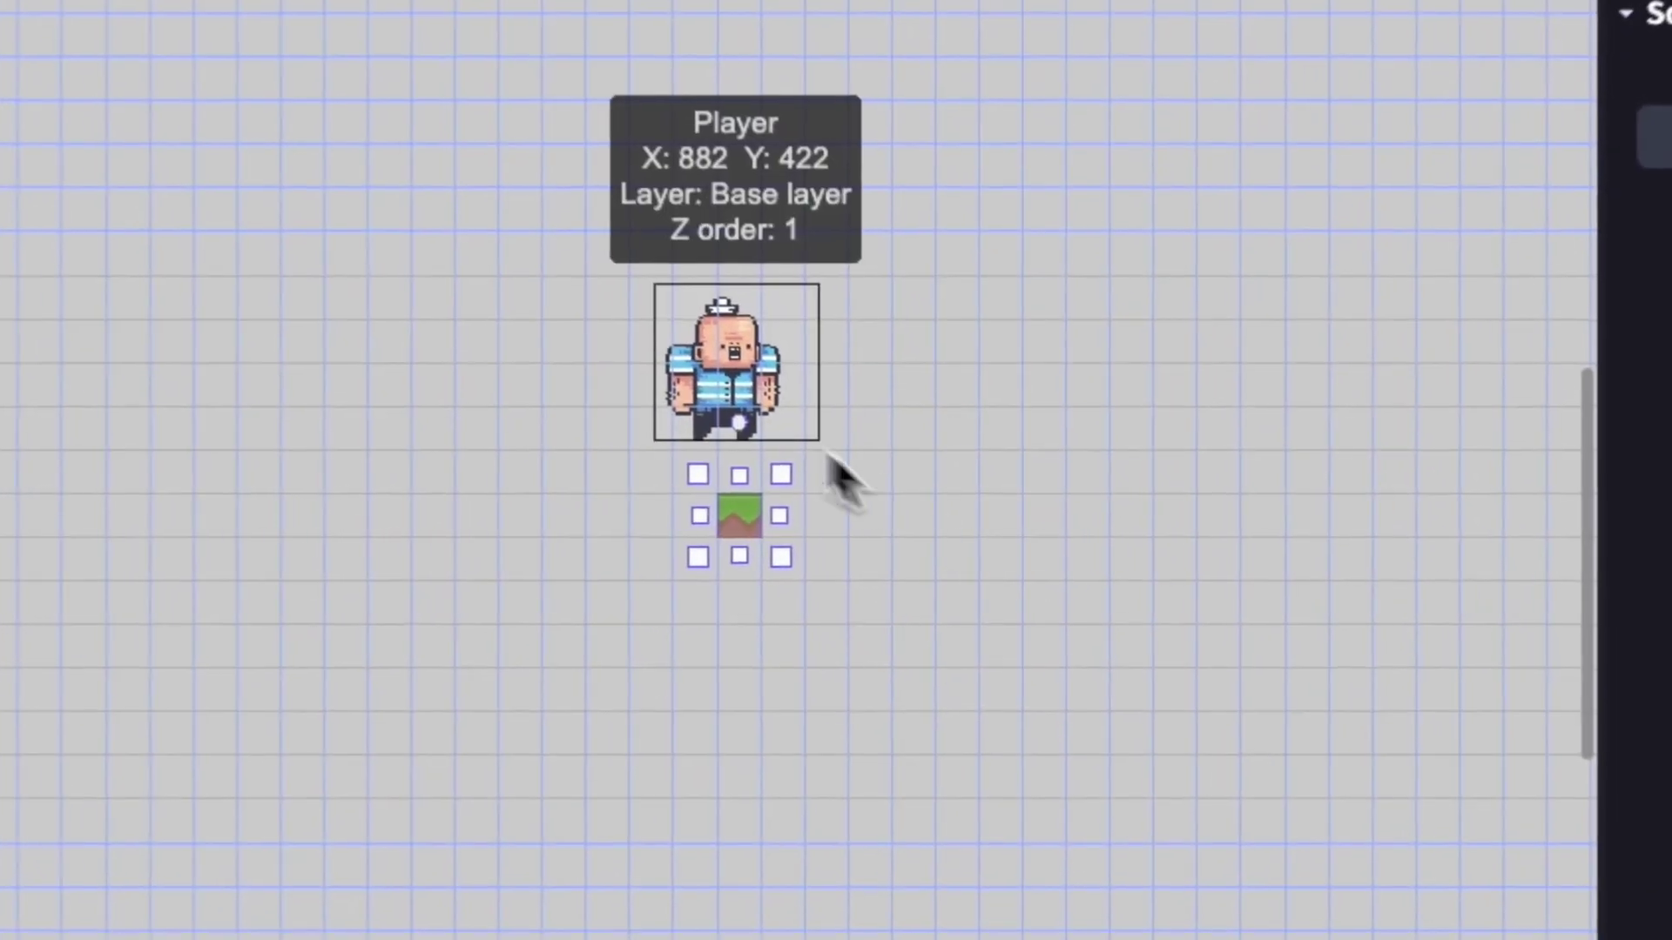
pyautogui.click(750, 395)
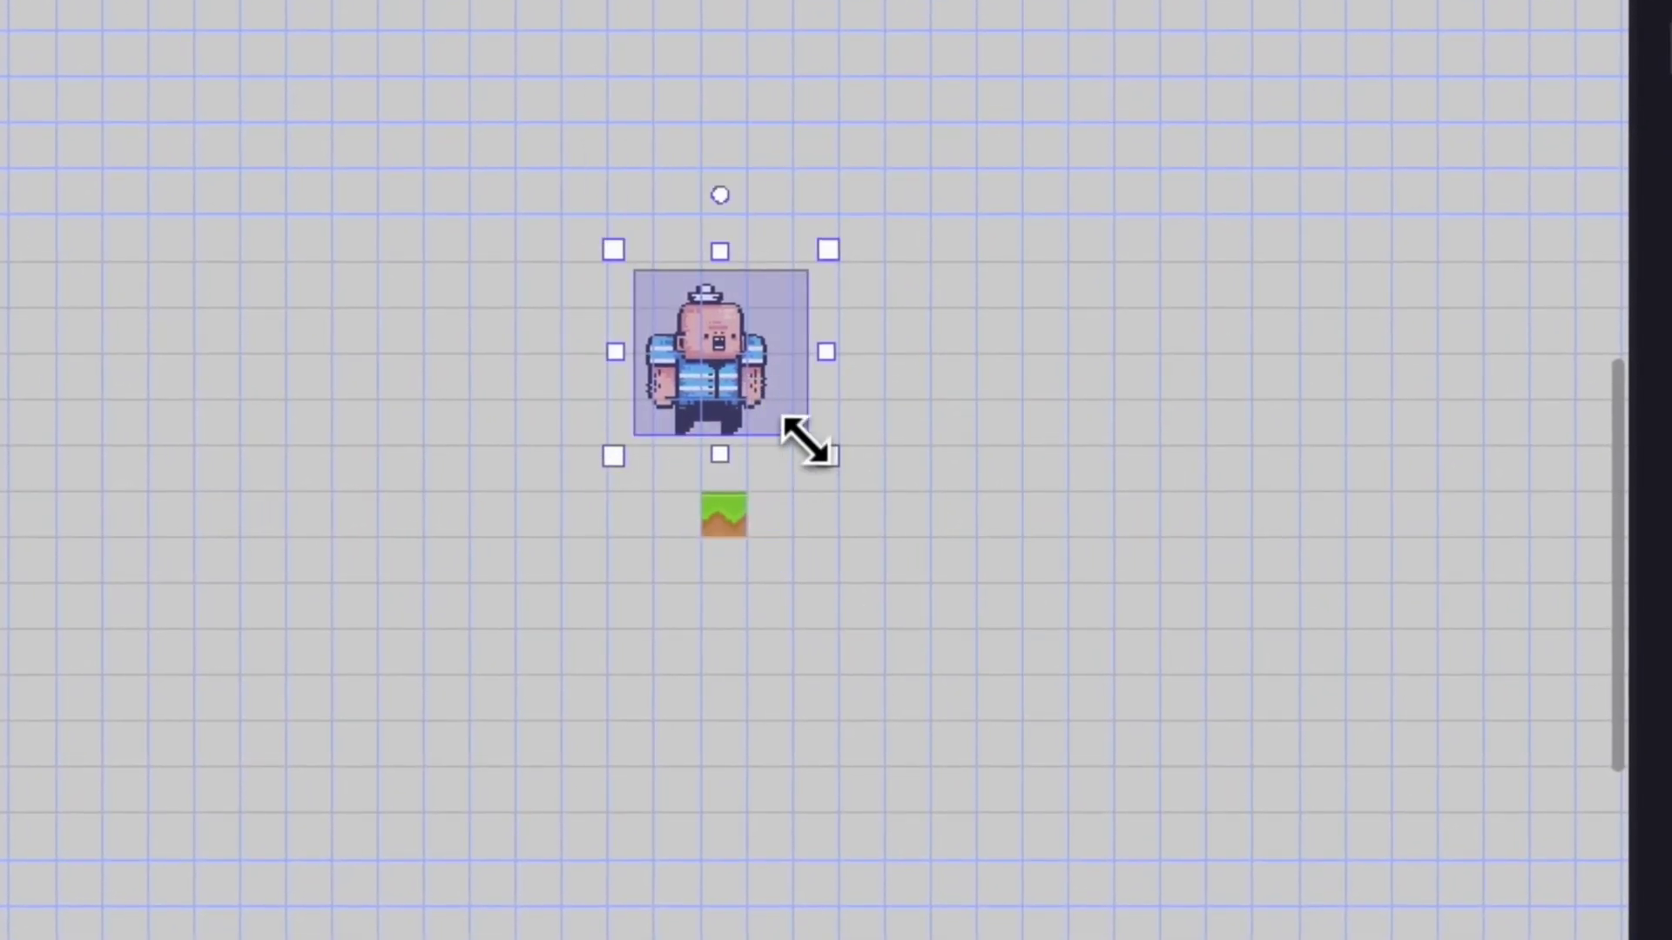
pyautogui.moveTo(828, 456); pyautogui.dragTo(858, 486)
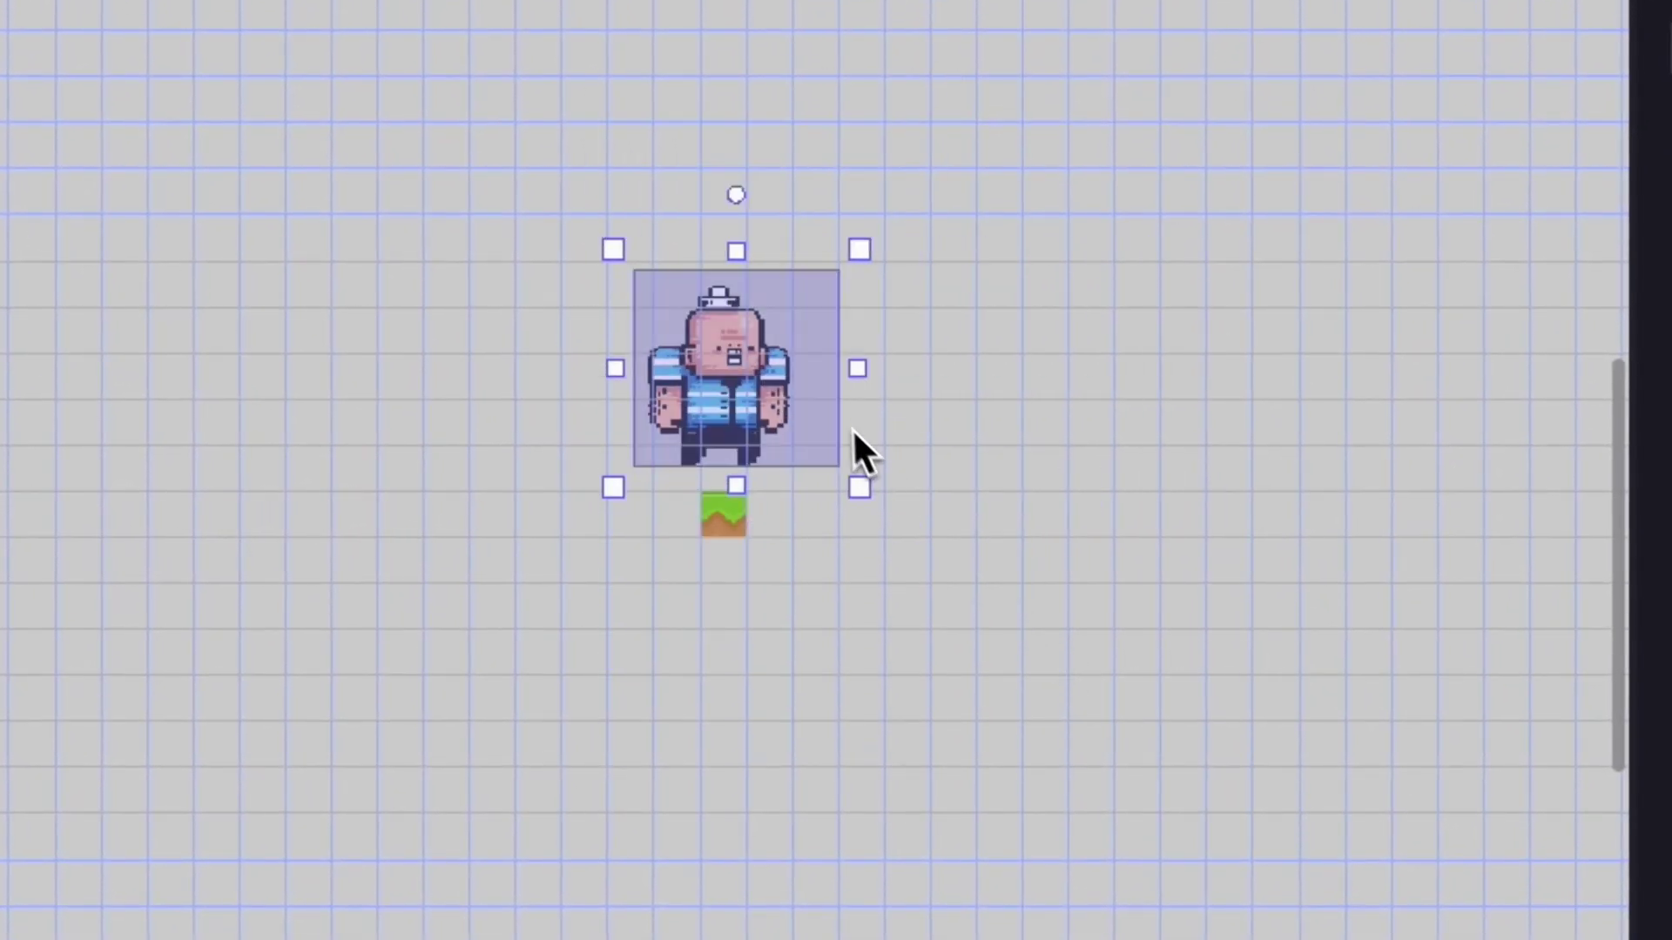
# Stretch the tiled sprite into a platform 1056 wide and 64 high, positioned under the Player at X 448, Y 544.
pyautogui.click(724, 514)
pyautogui.moveTo(767, 557); pyautogui.dragTo(1441, 607)
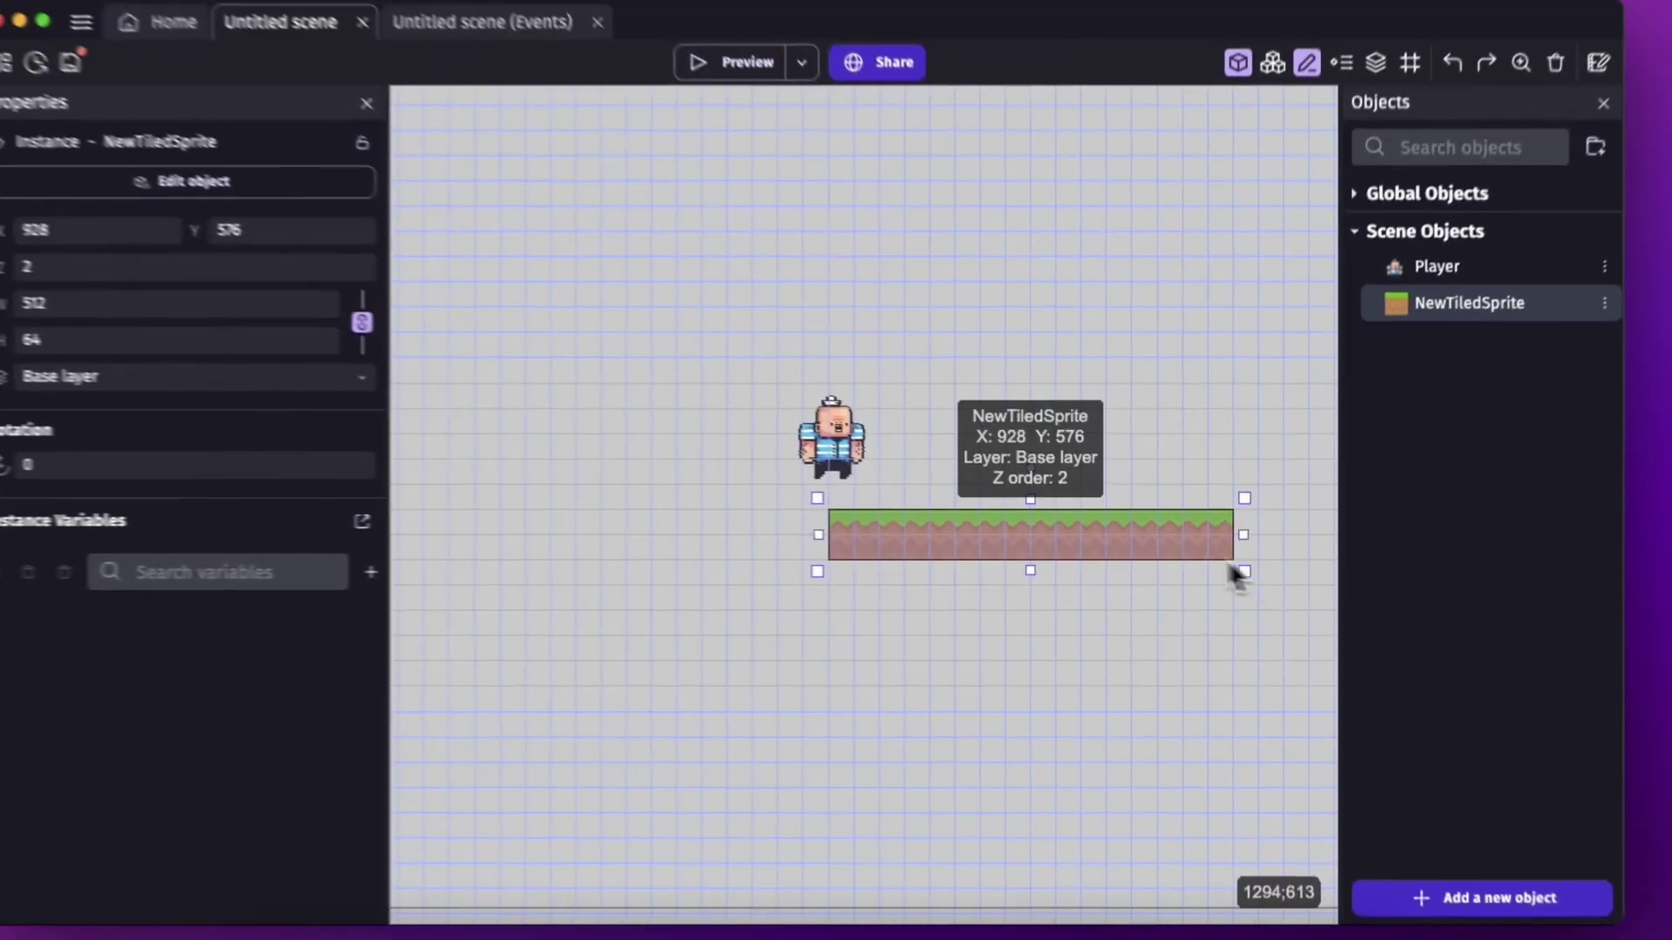
pyautogui.moveTo(1088, 555); pyautogui.dragTo(710, 528)
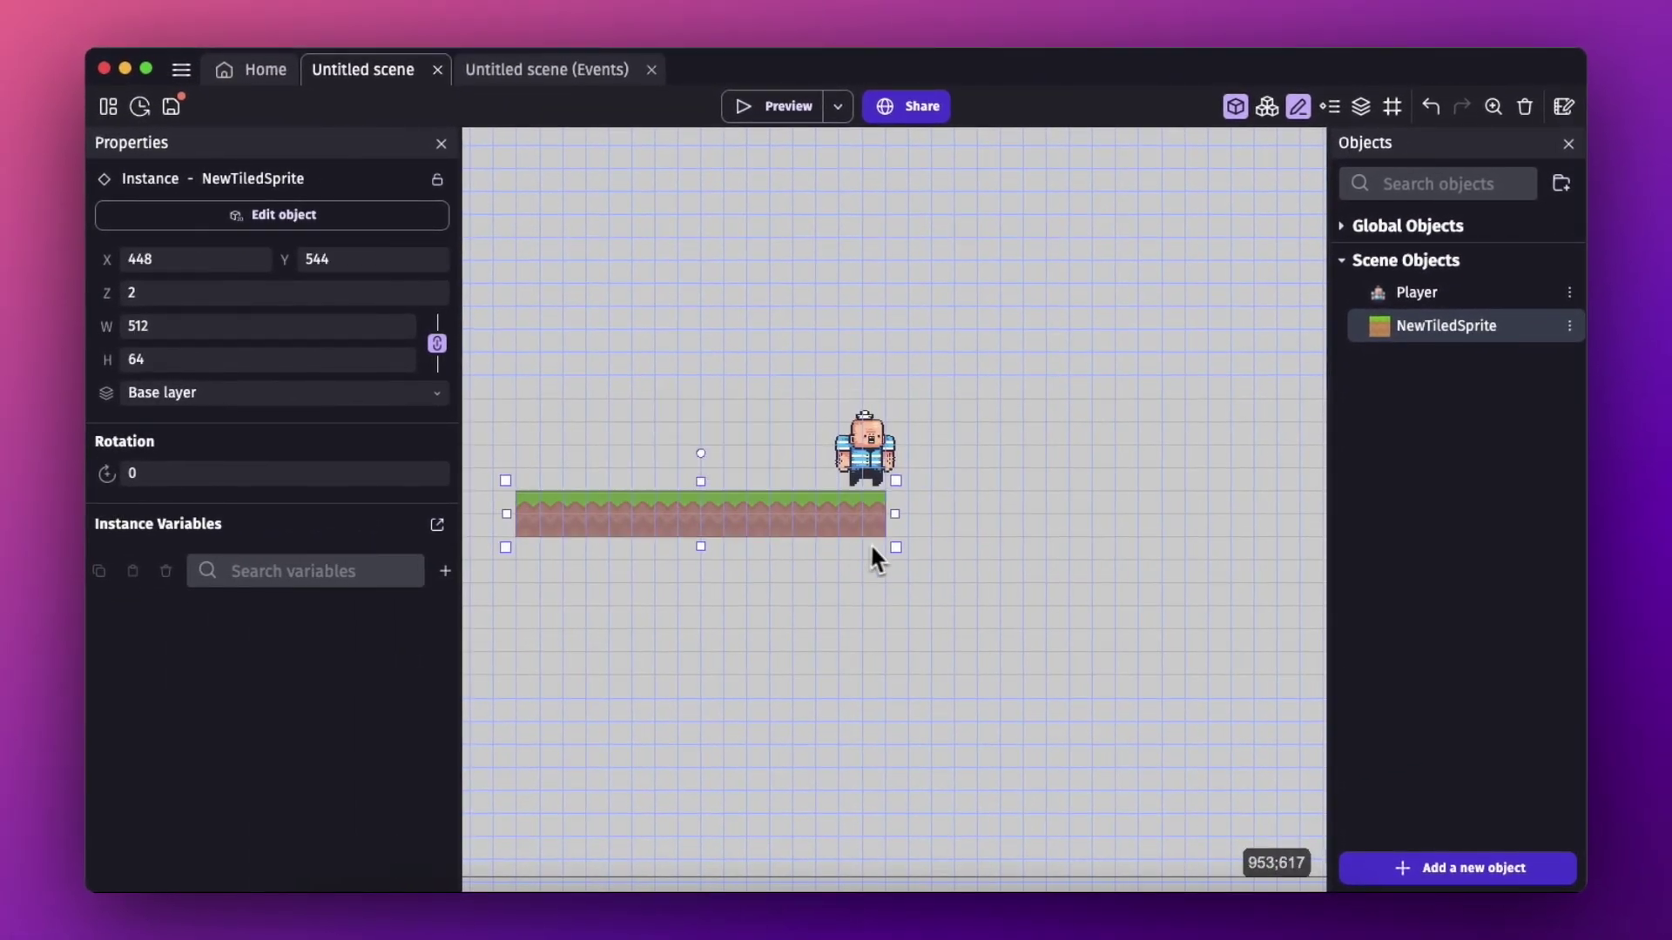
pyautogui.moveTo(895, 549); pyautogui.dragTo(1307, 563)
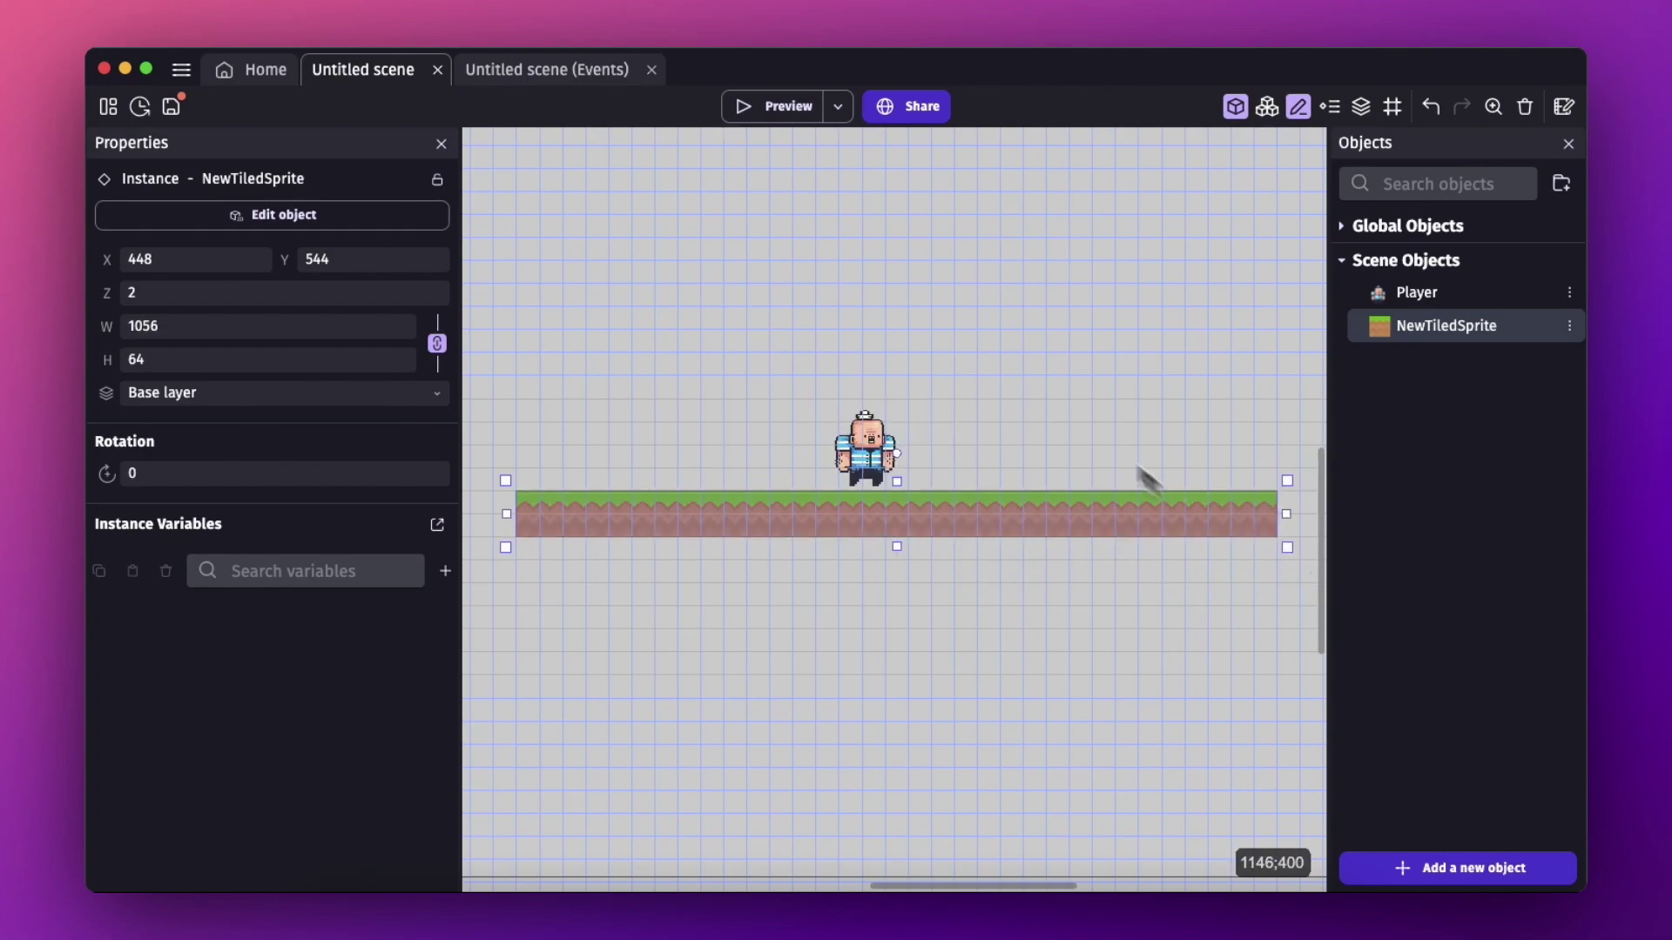
# Extend the platform at both ends past the scene's borders, starting at X -32 with a width of 1984.
pyautogui.keyDown('ctrl'); pyautogui.scroll(-5, 1084, 402); pyautogui.keyUp('ctrl')
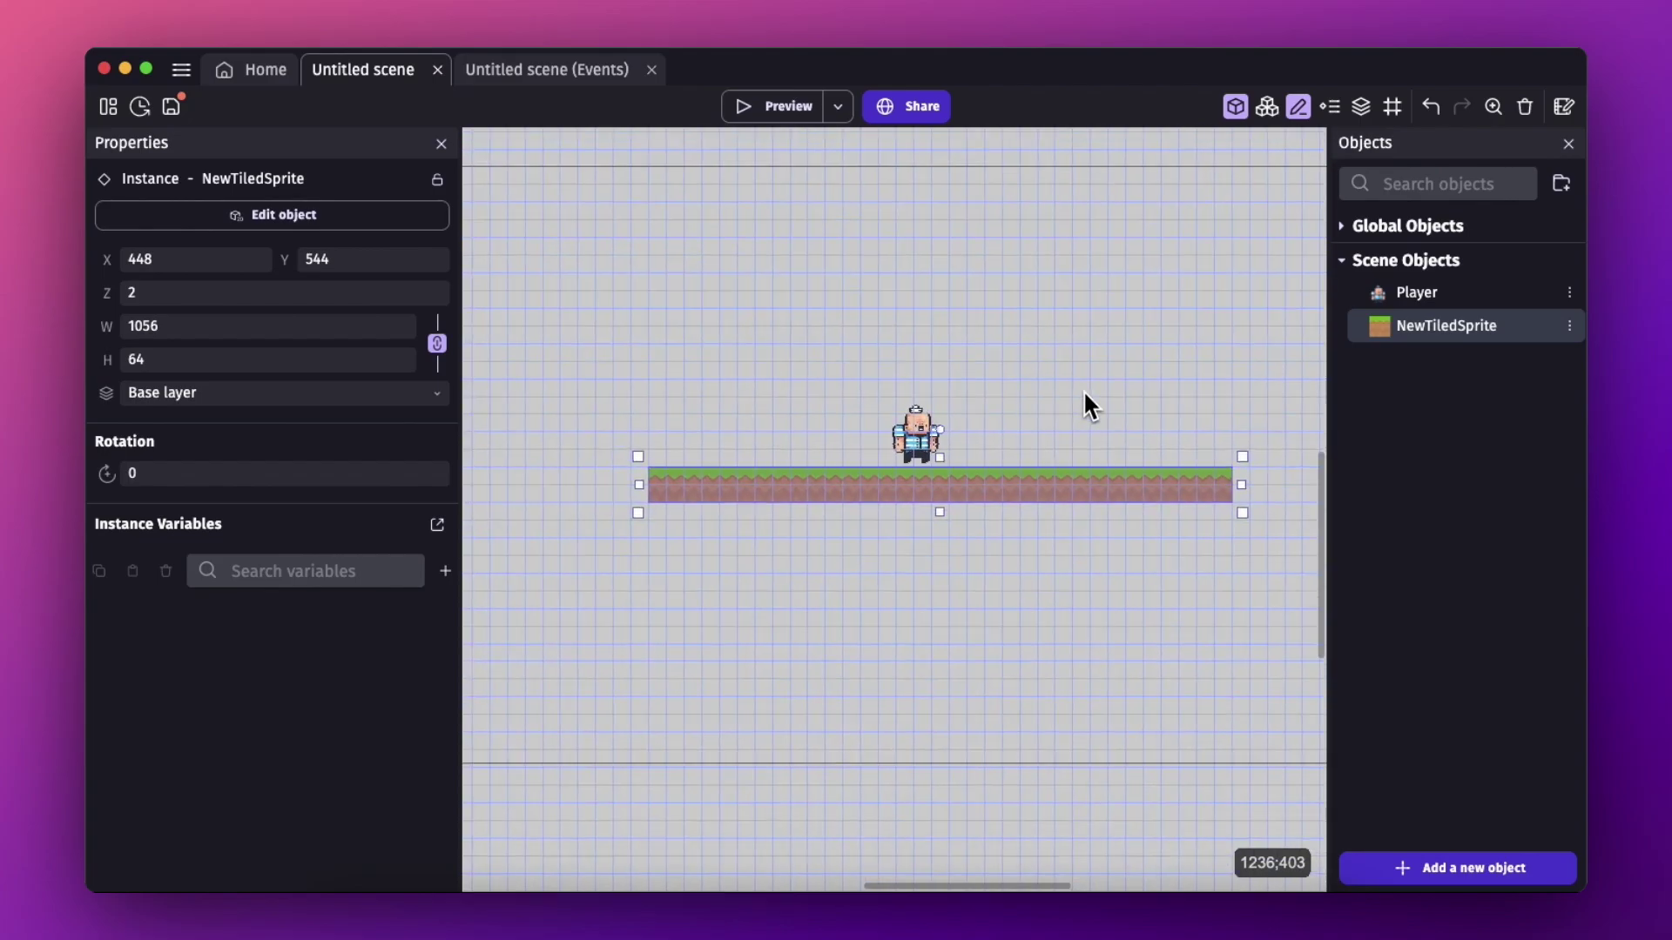
pyautogui.keyDown('ctrl'); pyautogui.scroll(-1, 1212, 514); pyautogui.keyUp('ctrl')
pyautogui.moveTo(1205, 488); pyautogui.dragTo(1376, 505)
pyautogui.moveTo(838, 484); pyautogui.dragTo(633, 509)
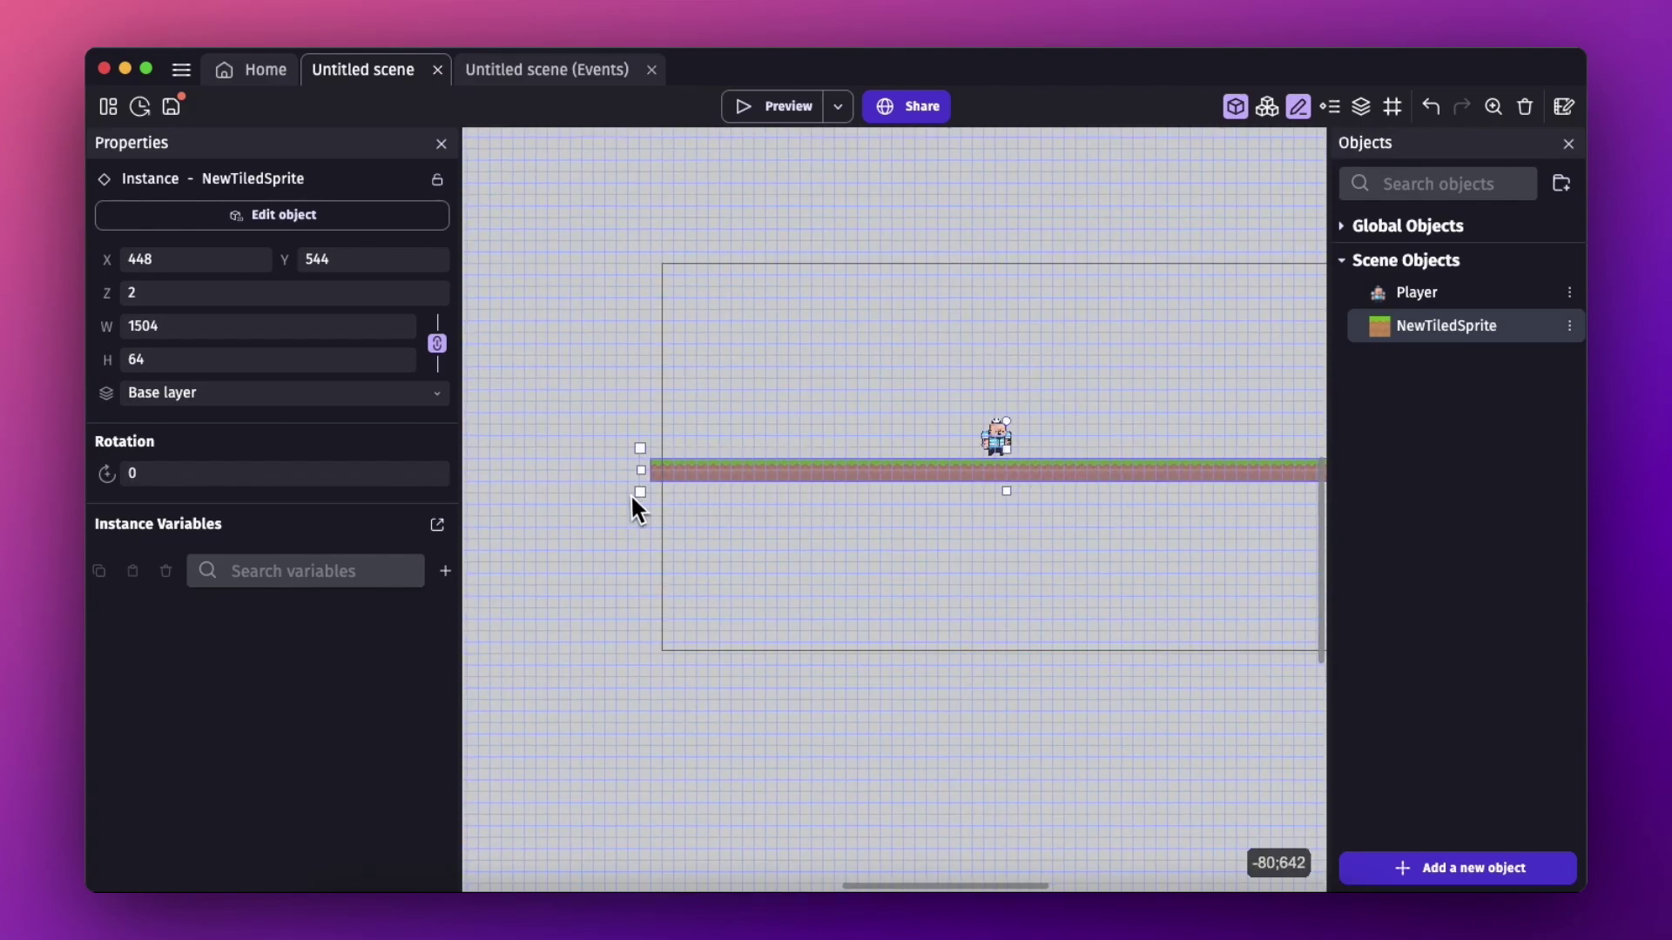
pyautogui.click(990, 317)
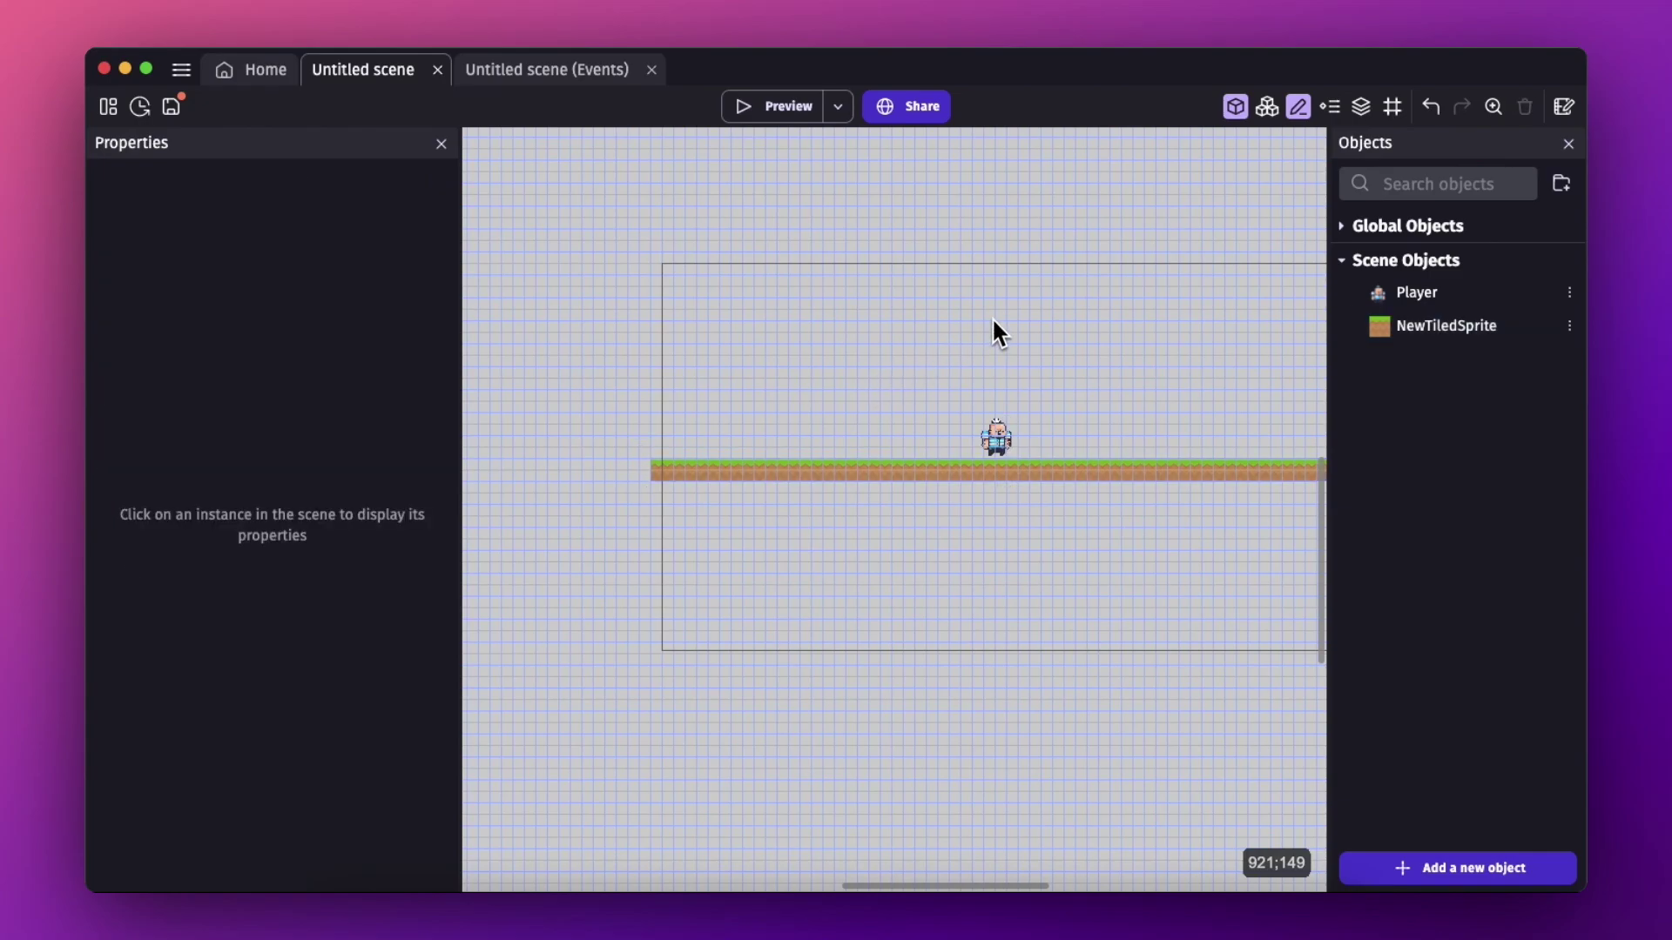
# Run a preview of the game to check how the Player interacts with the ground, then close it.
pyautogui.keyDown('ctrl'); pyautogui.scroll(2, 991, 317); pyautogui.keyUp('ctrl')
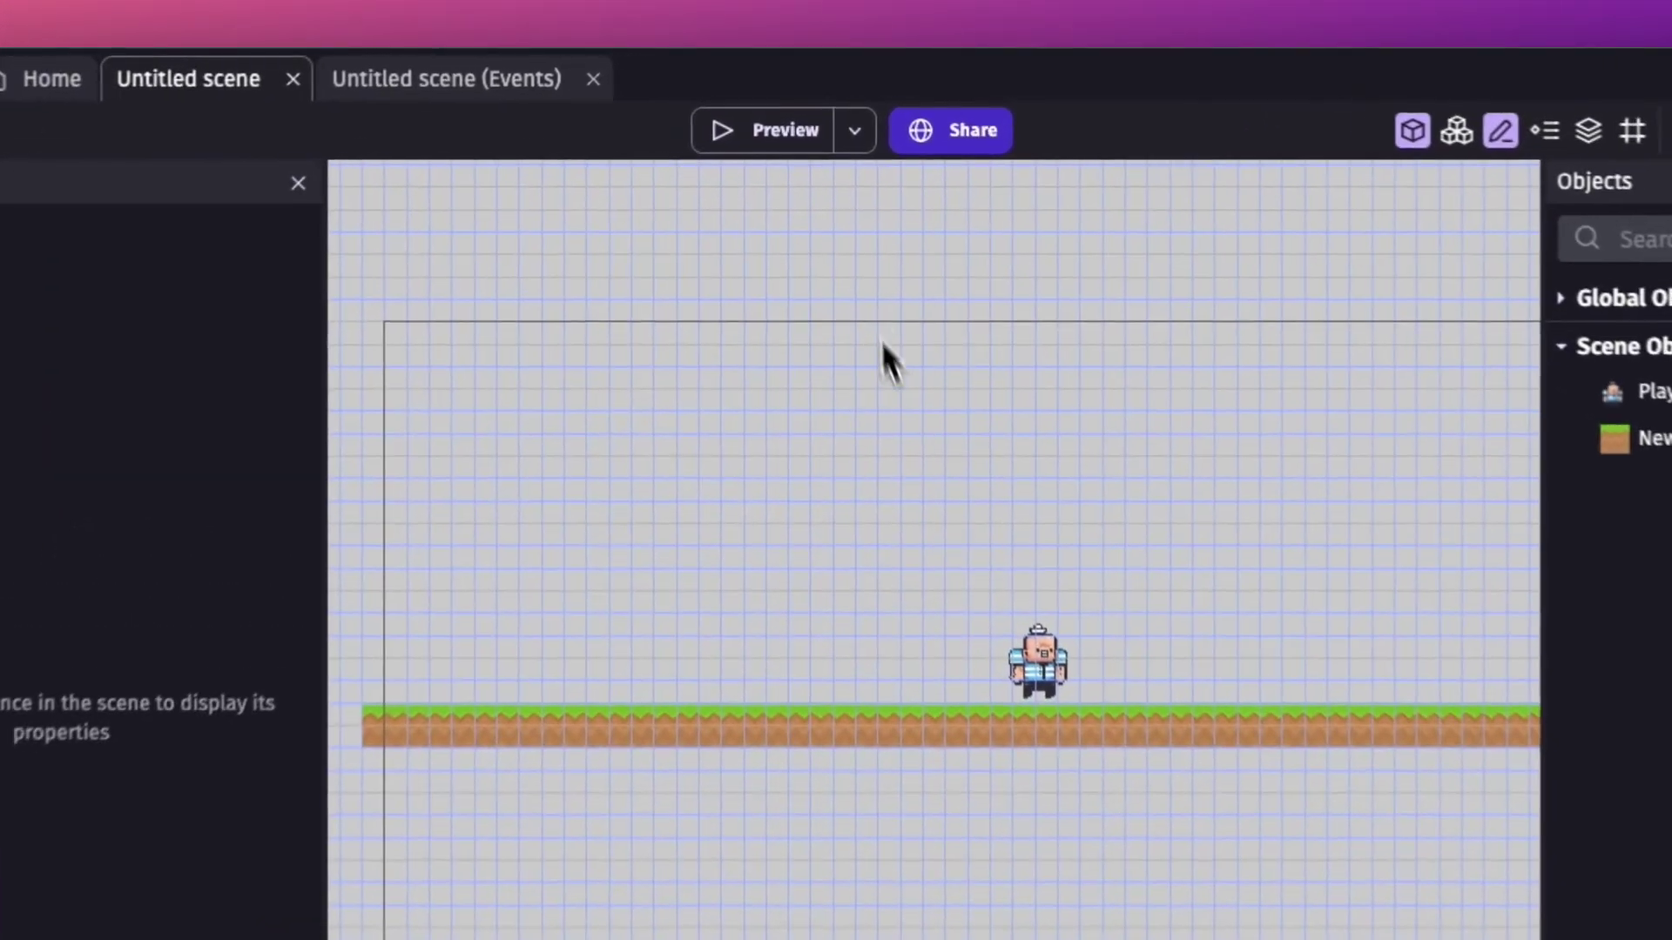
pyautogui.click(750, 149)
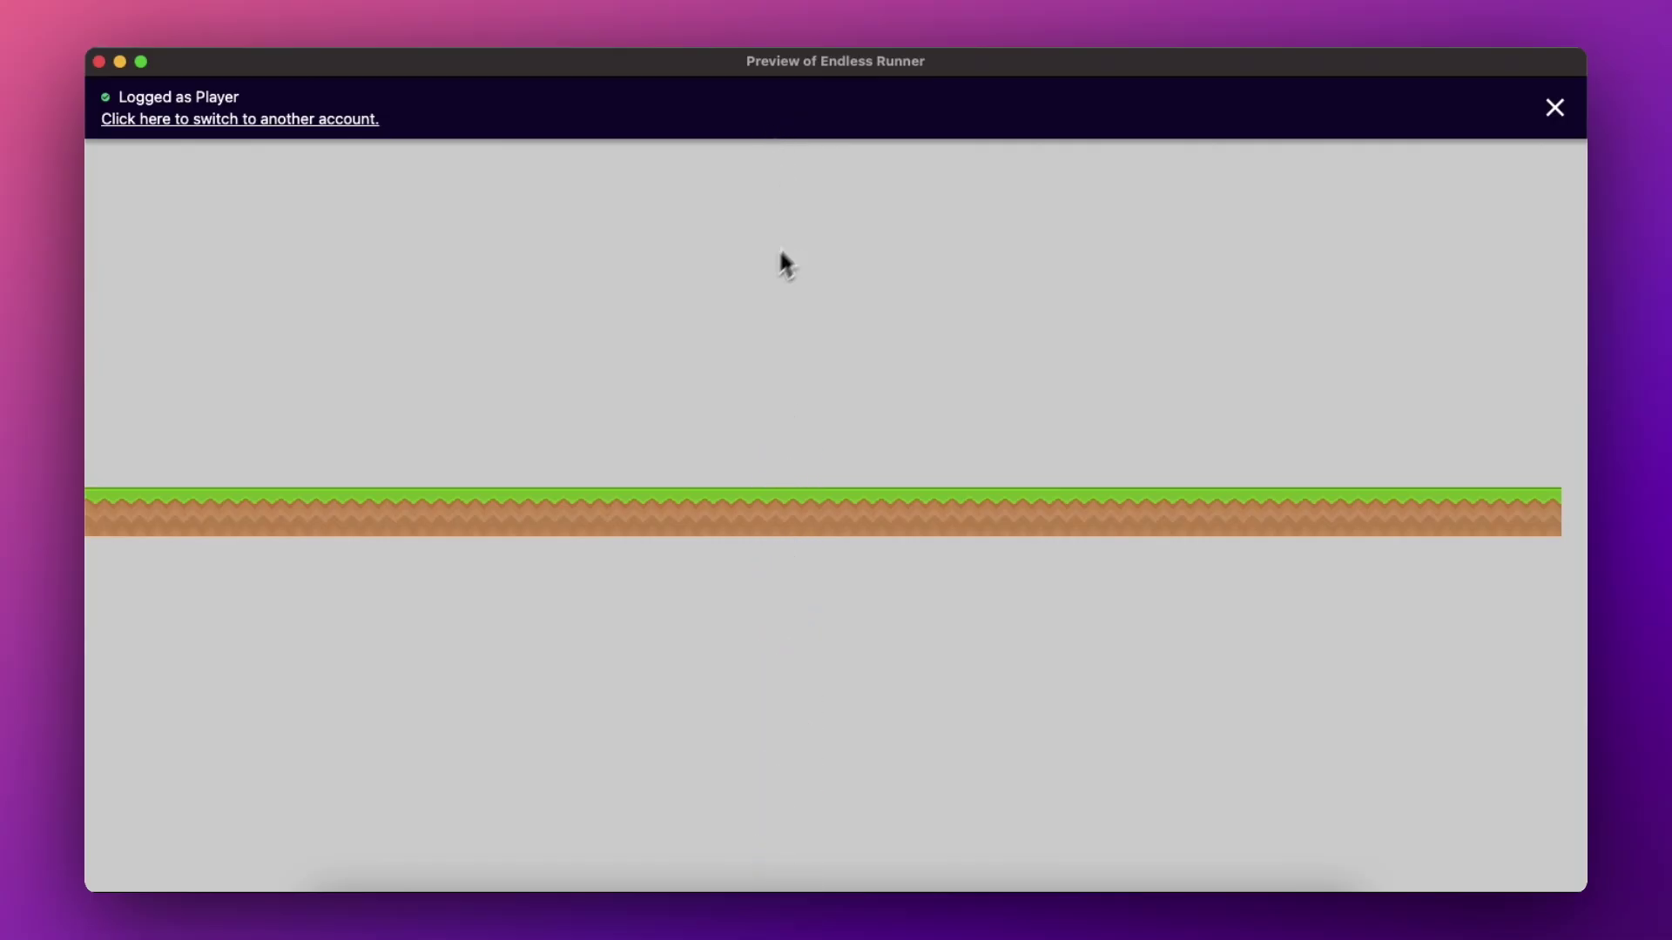
pyautogui.click(100, 62)
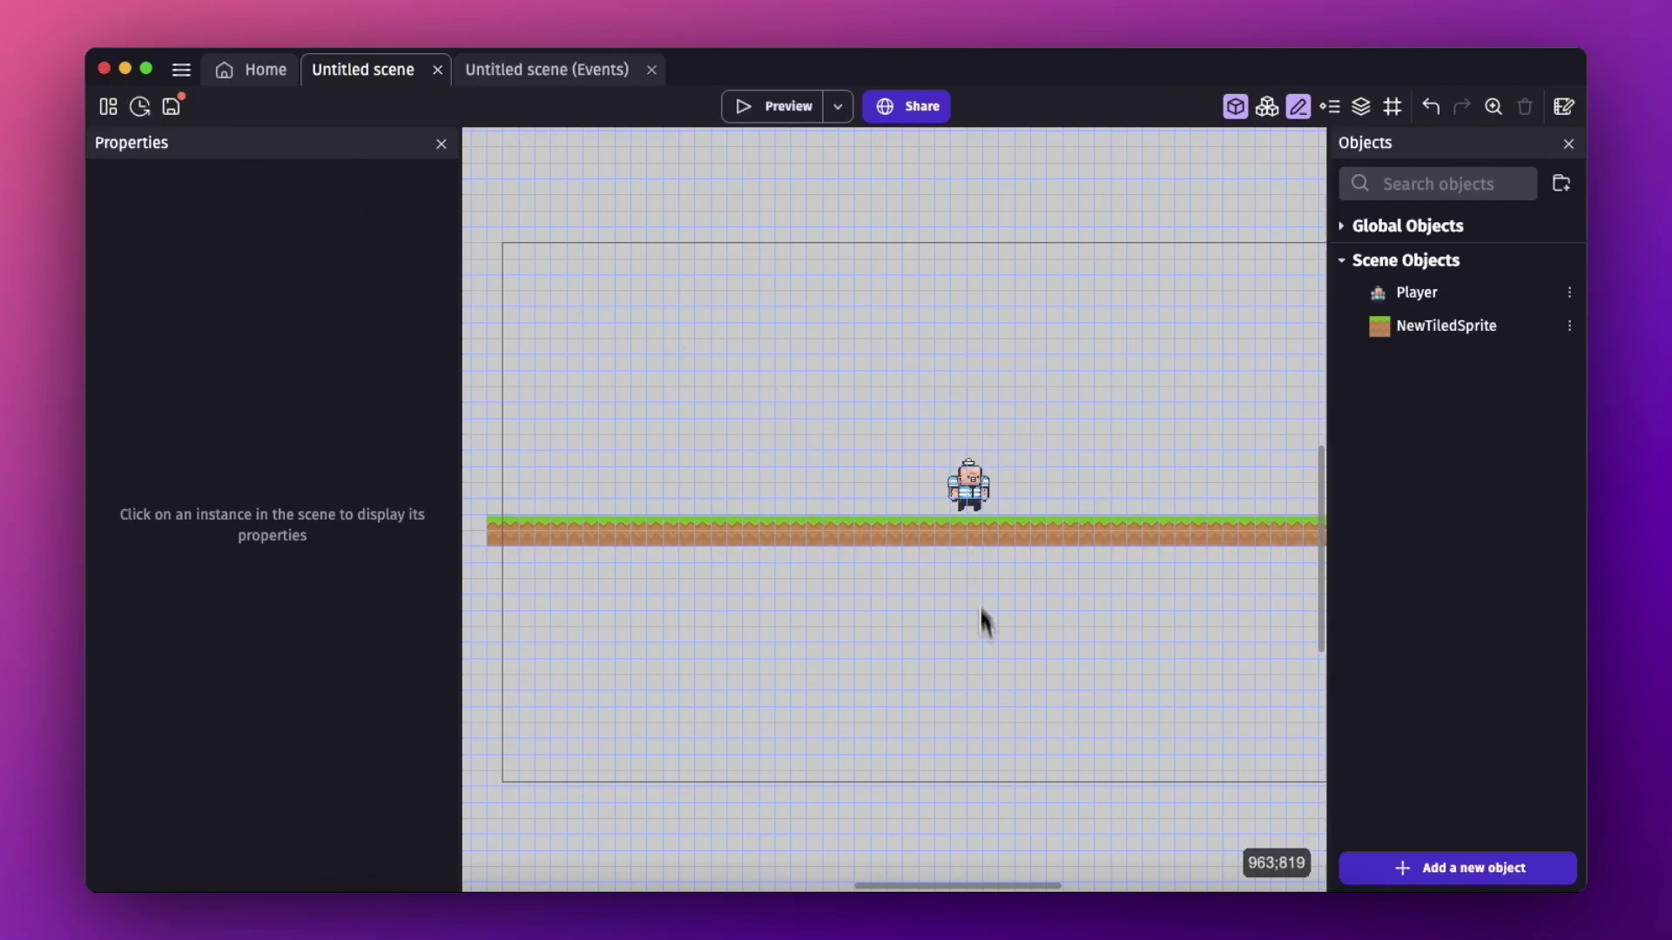
# Add the Platform behavior to the NewTiledSprite object with its default settings and apply it.
pyautogui.click(948, 536)
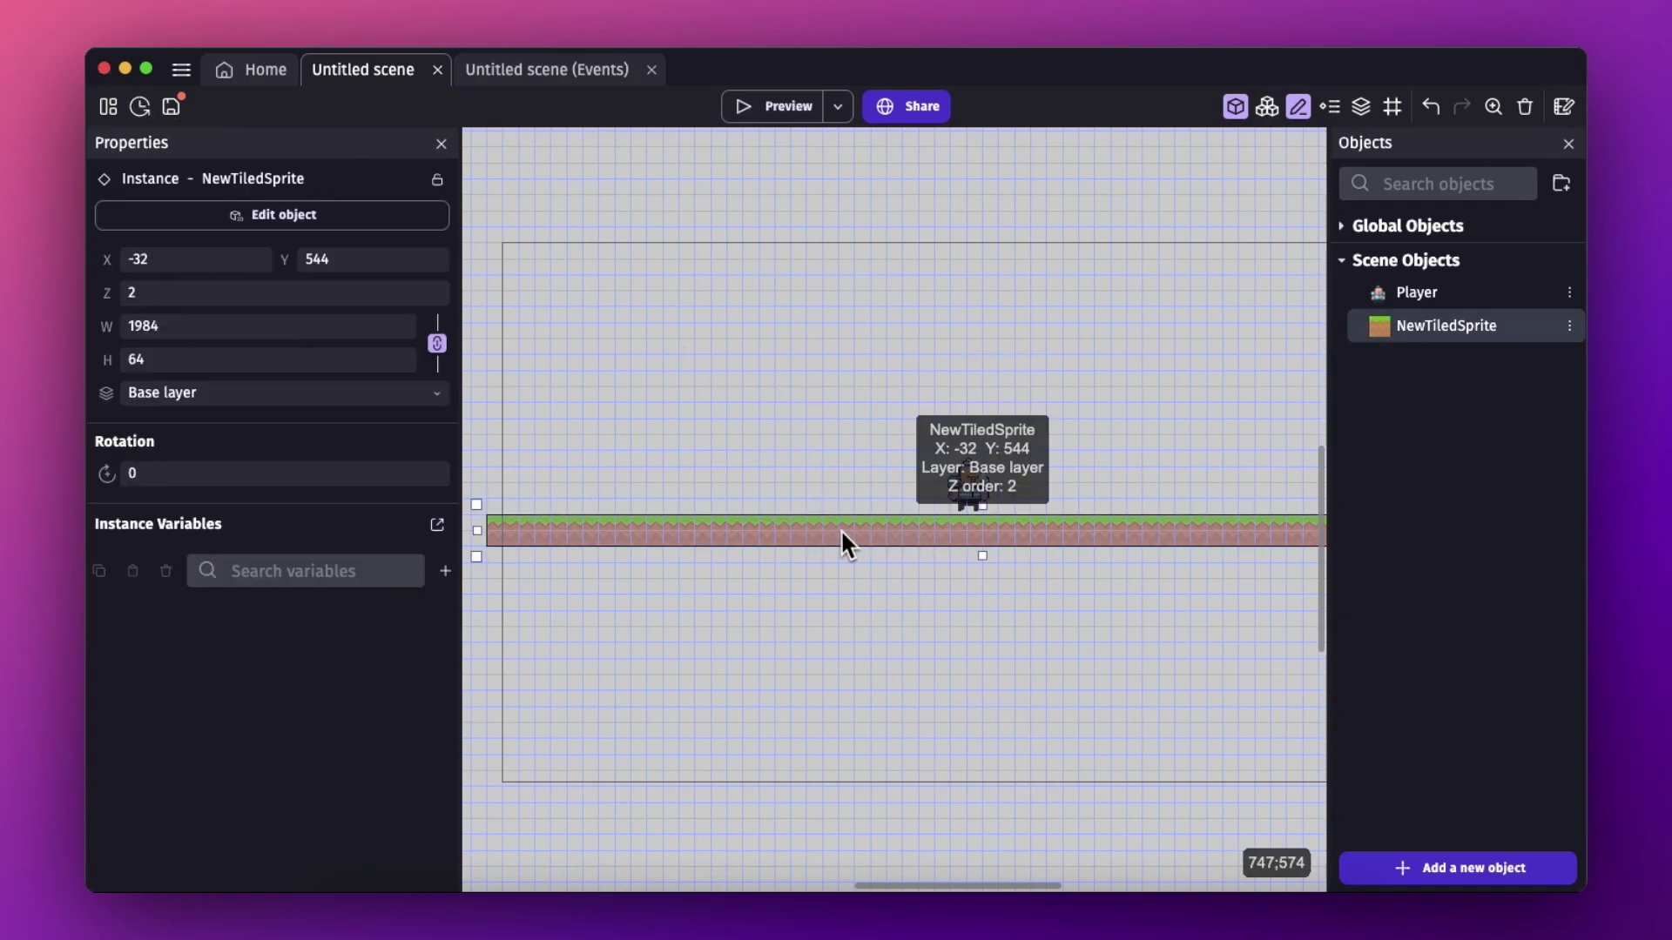
pyautogui.doubleClick(1389, 337)
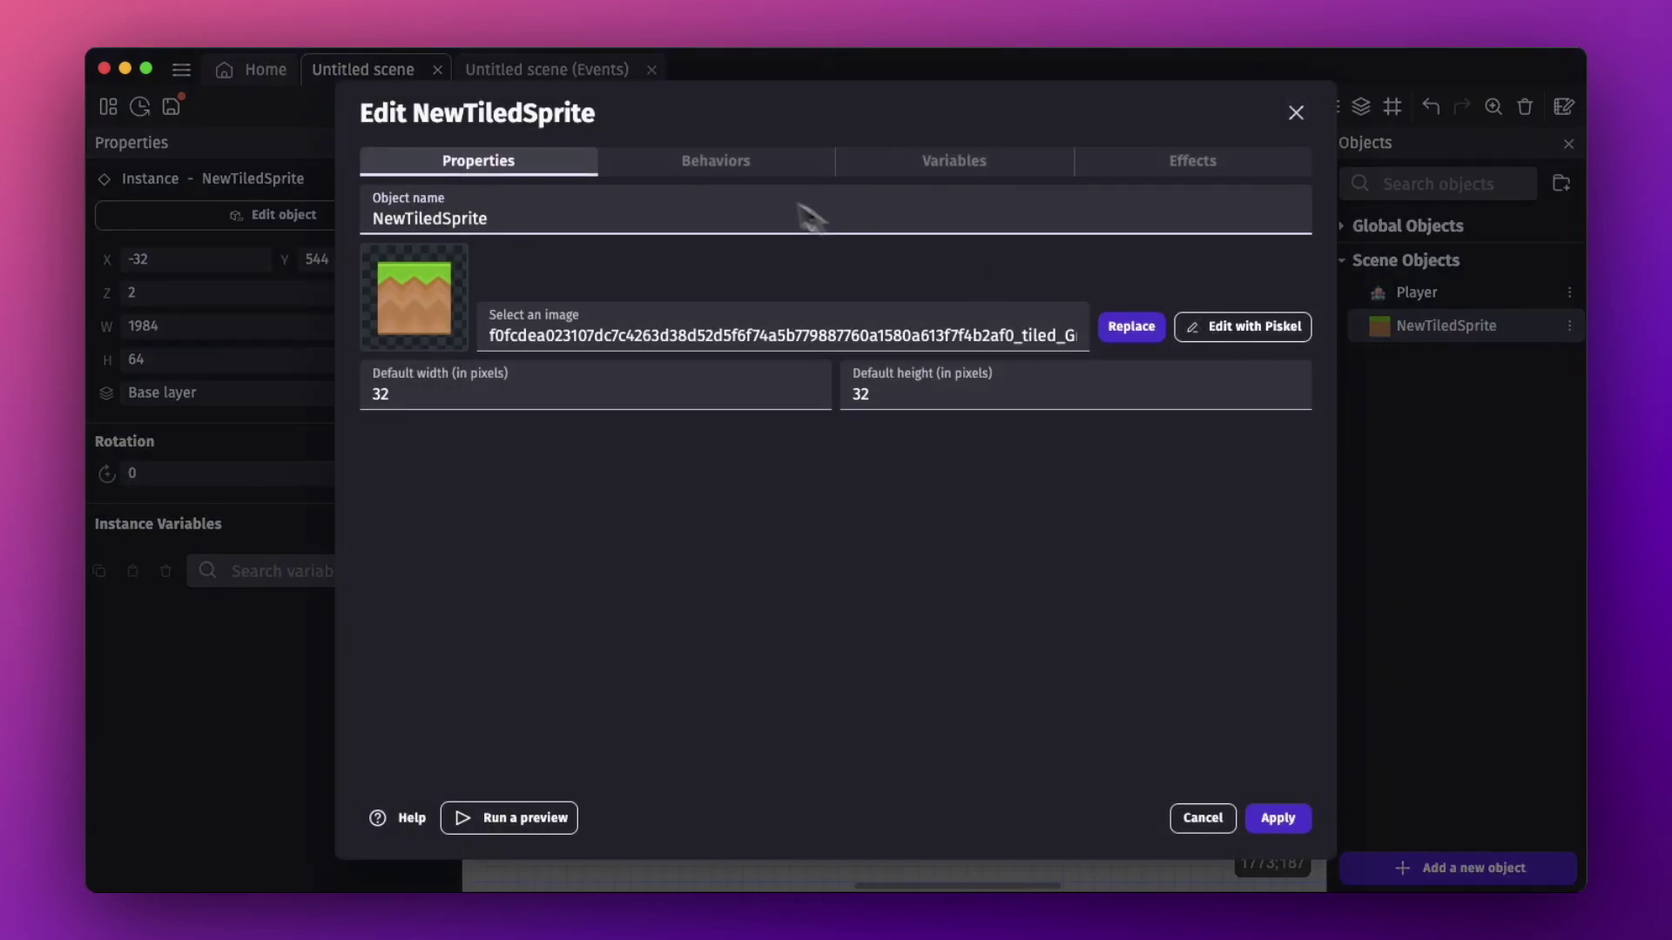
pyautogui.click(783, 162)
pyautogui.click(871, 496)
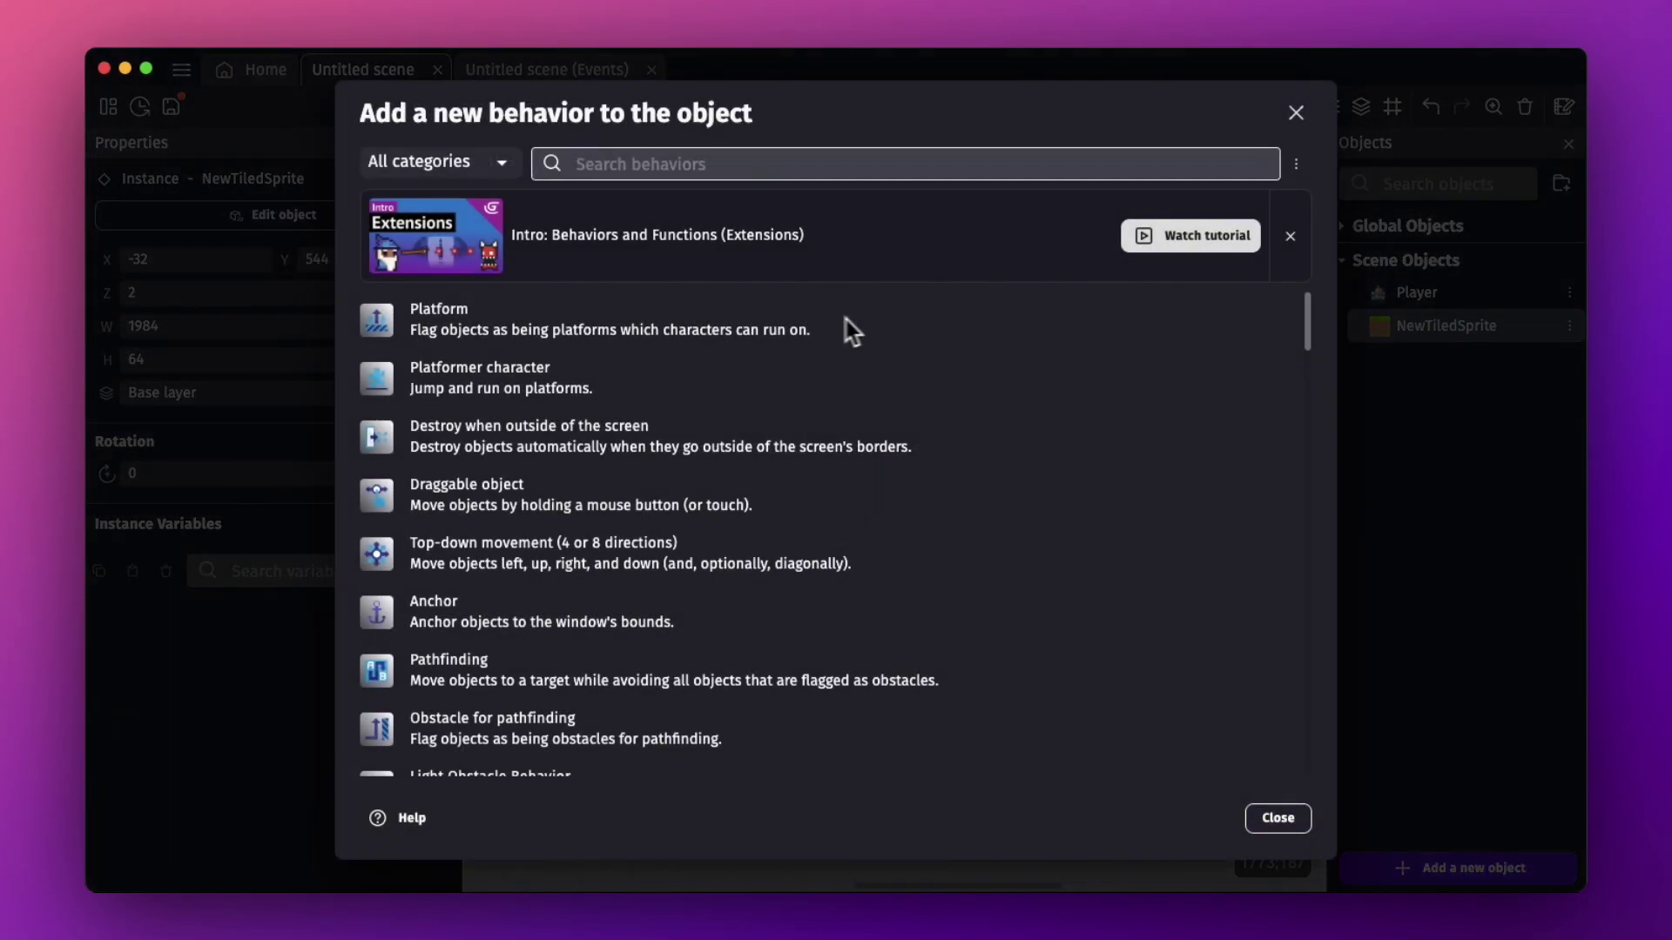
pyautogui.click(450, 331)
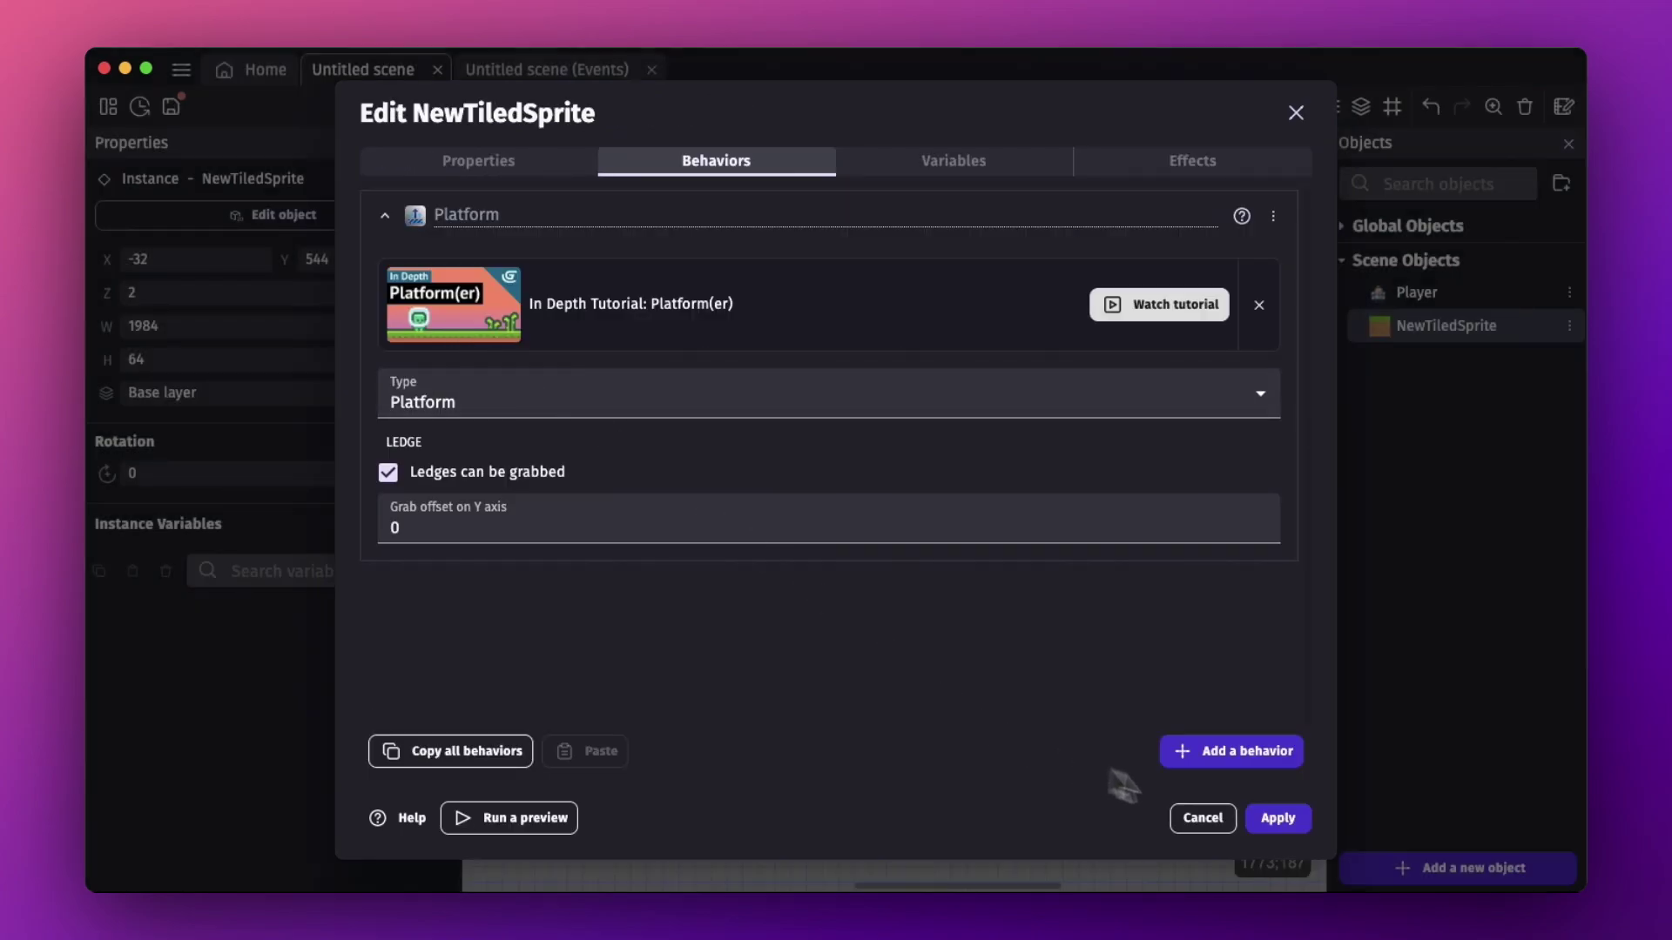
pyautogui.click(1299, 823)
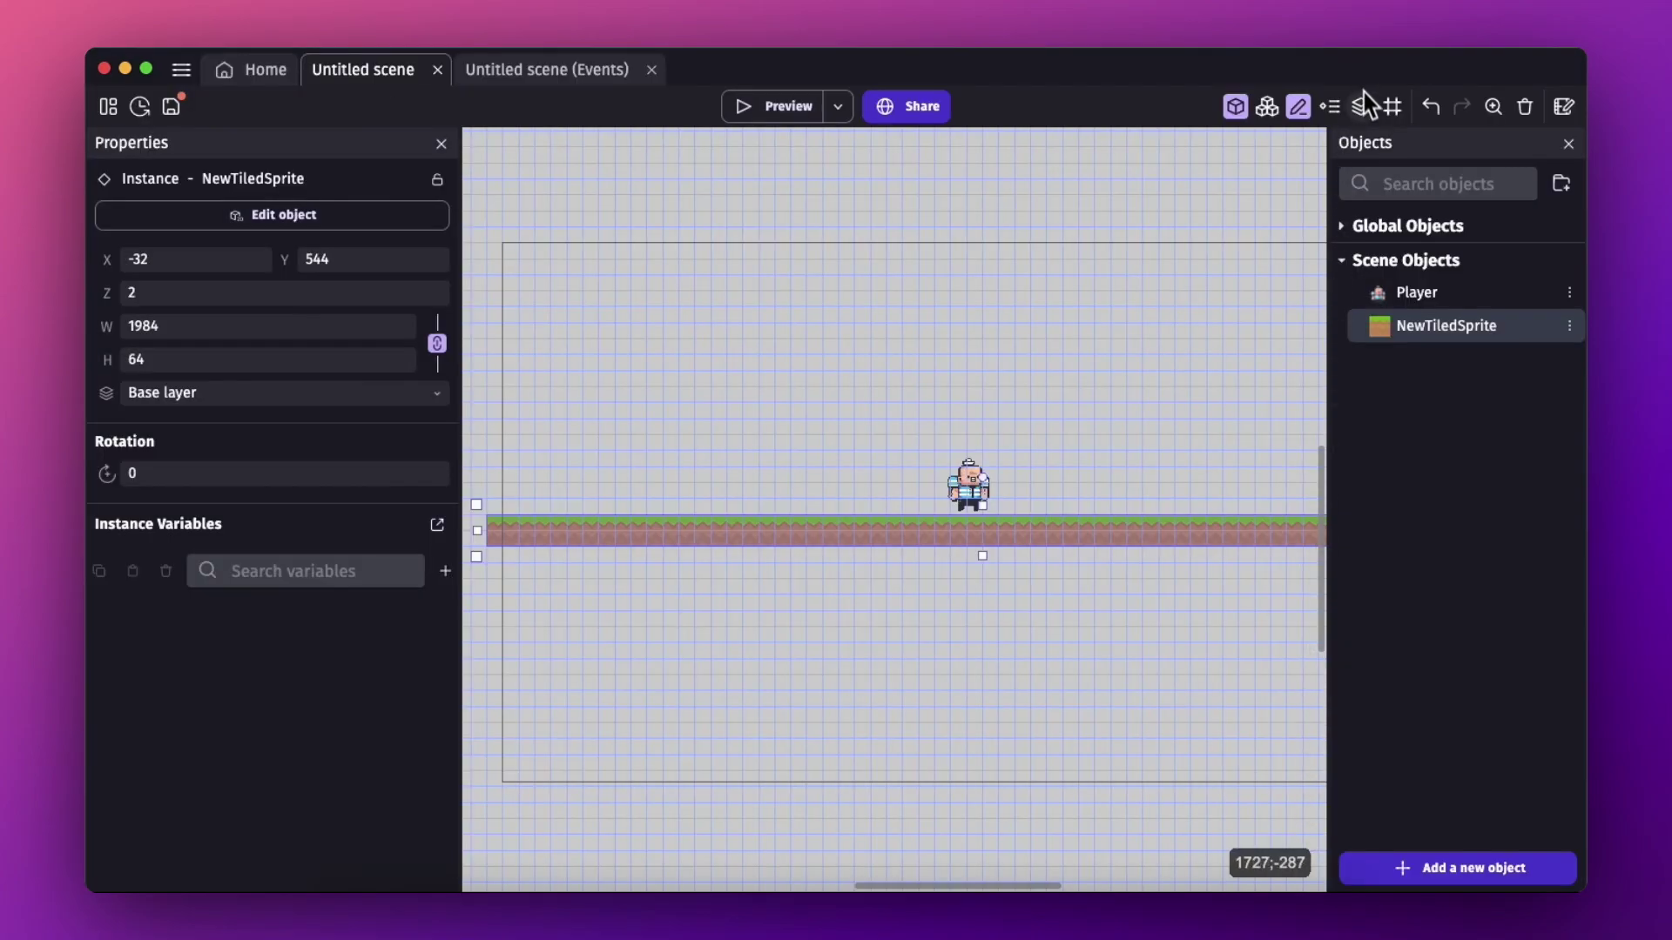
# Preview the game and test moving the Player both ways and jumping on the platform.
pyautogui.click(788, 106)
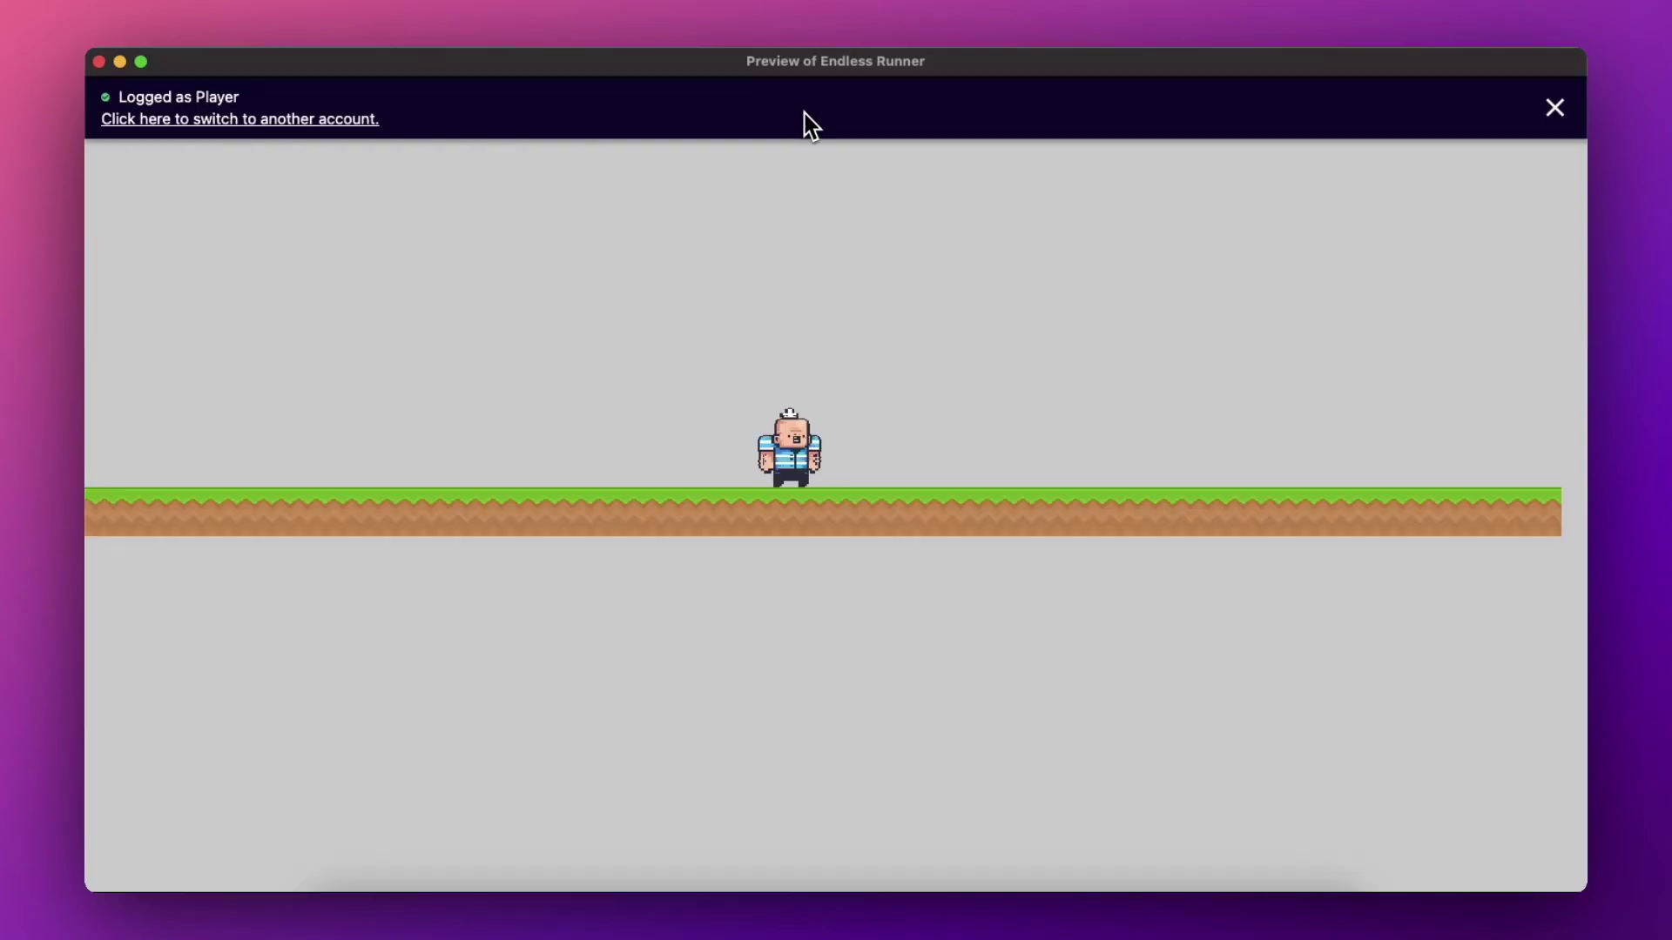
pyautogui.press('Right')
pyautogui.press('Left')
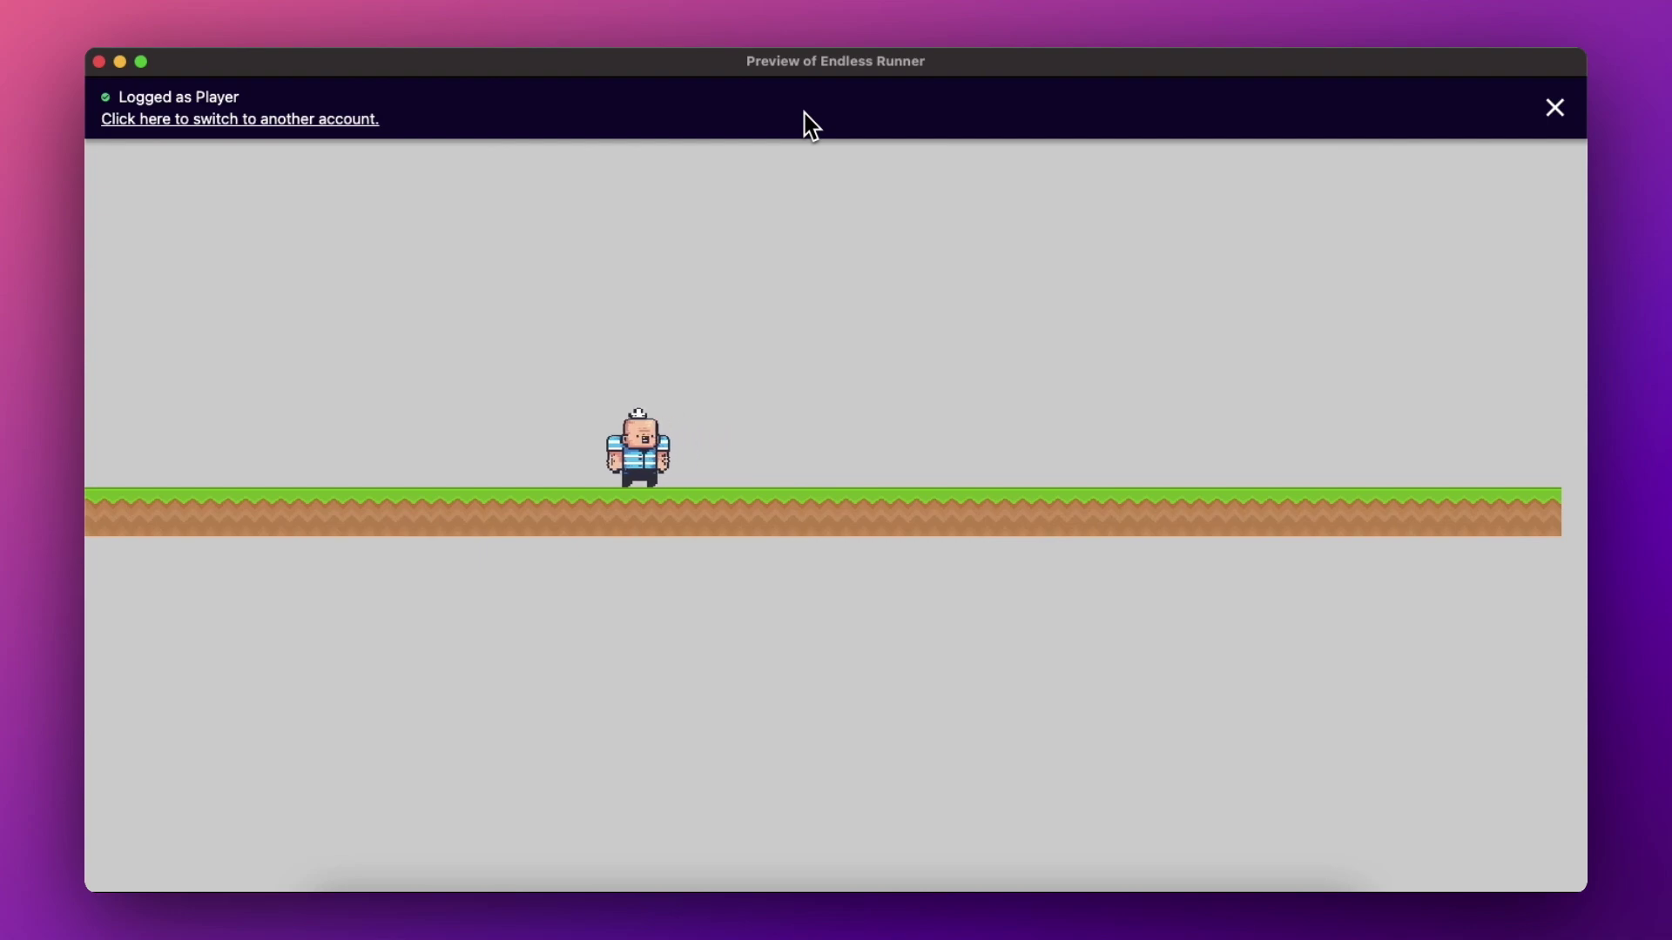
pyautogui.press('Right')
pyautogui.press('space')
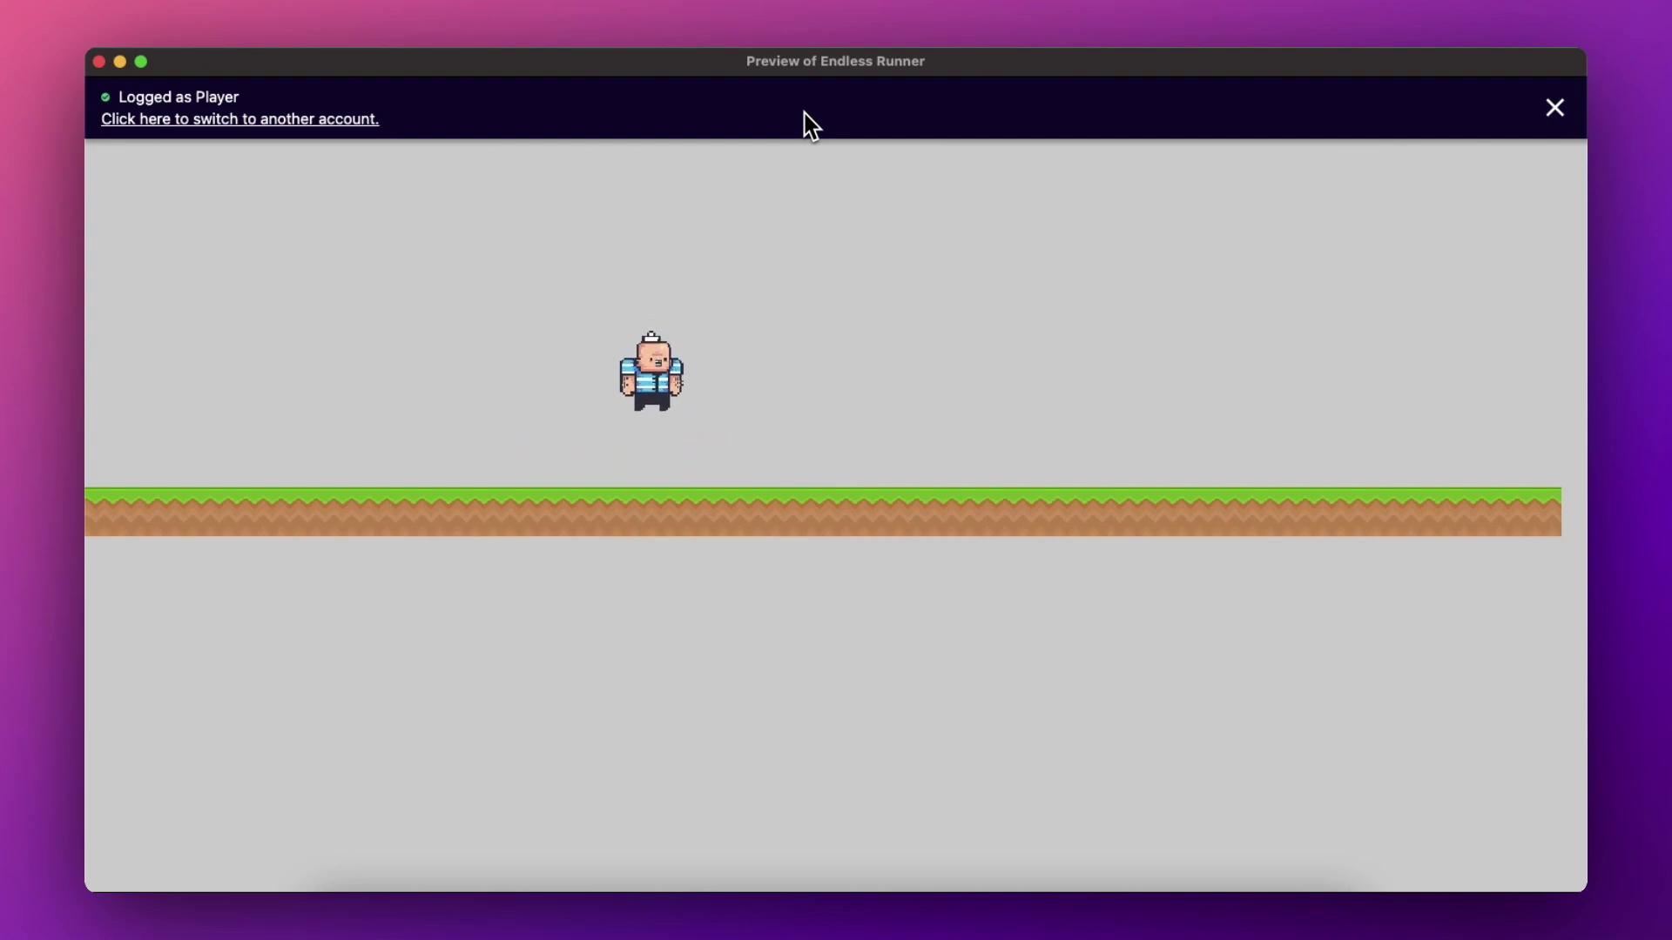
pyautogui.press('Right')
pyautogui.press('space')
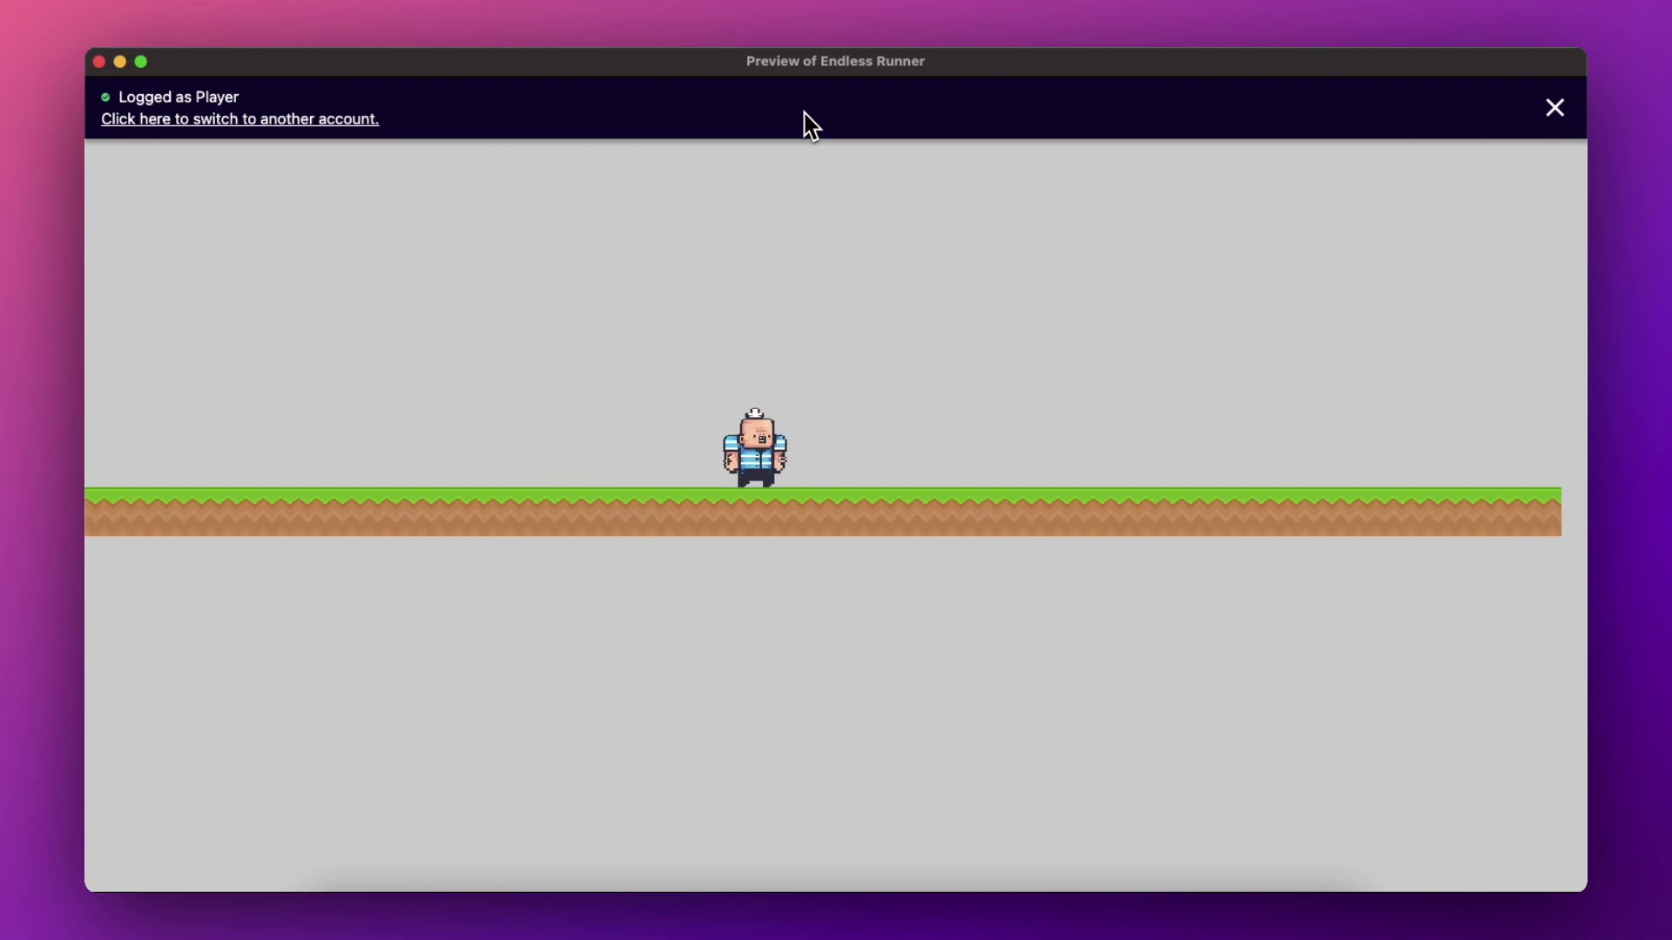
pyautogui.press('space')
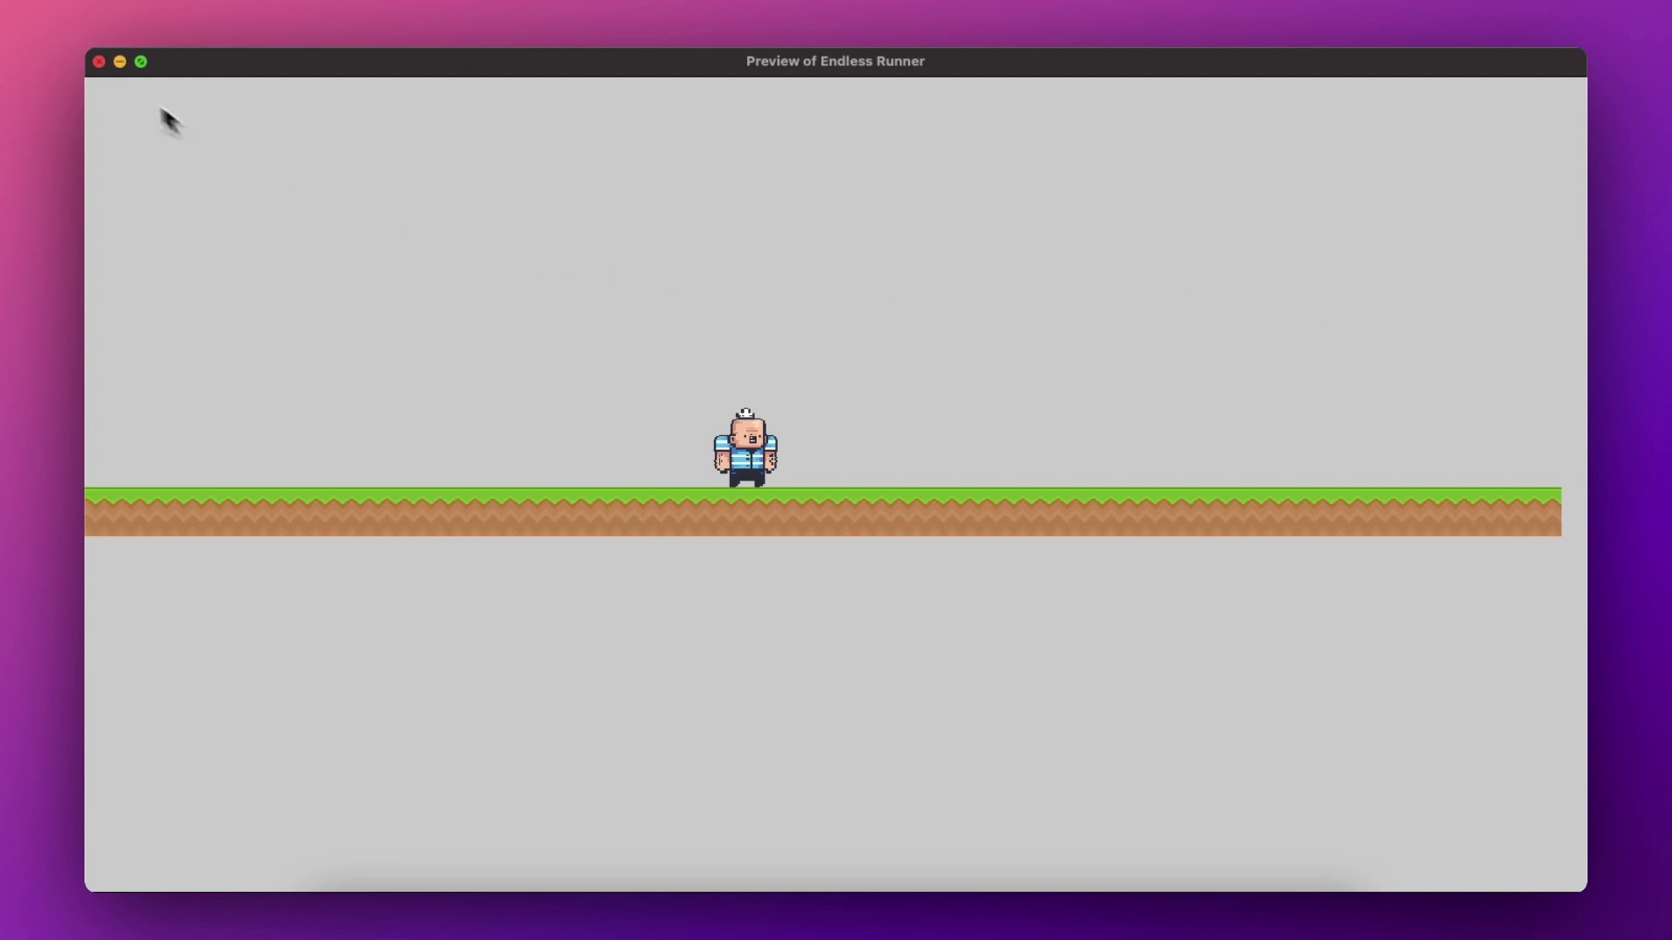
pyautogui.click(99, 62)
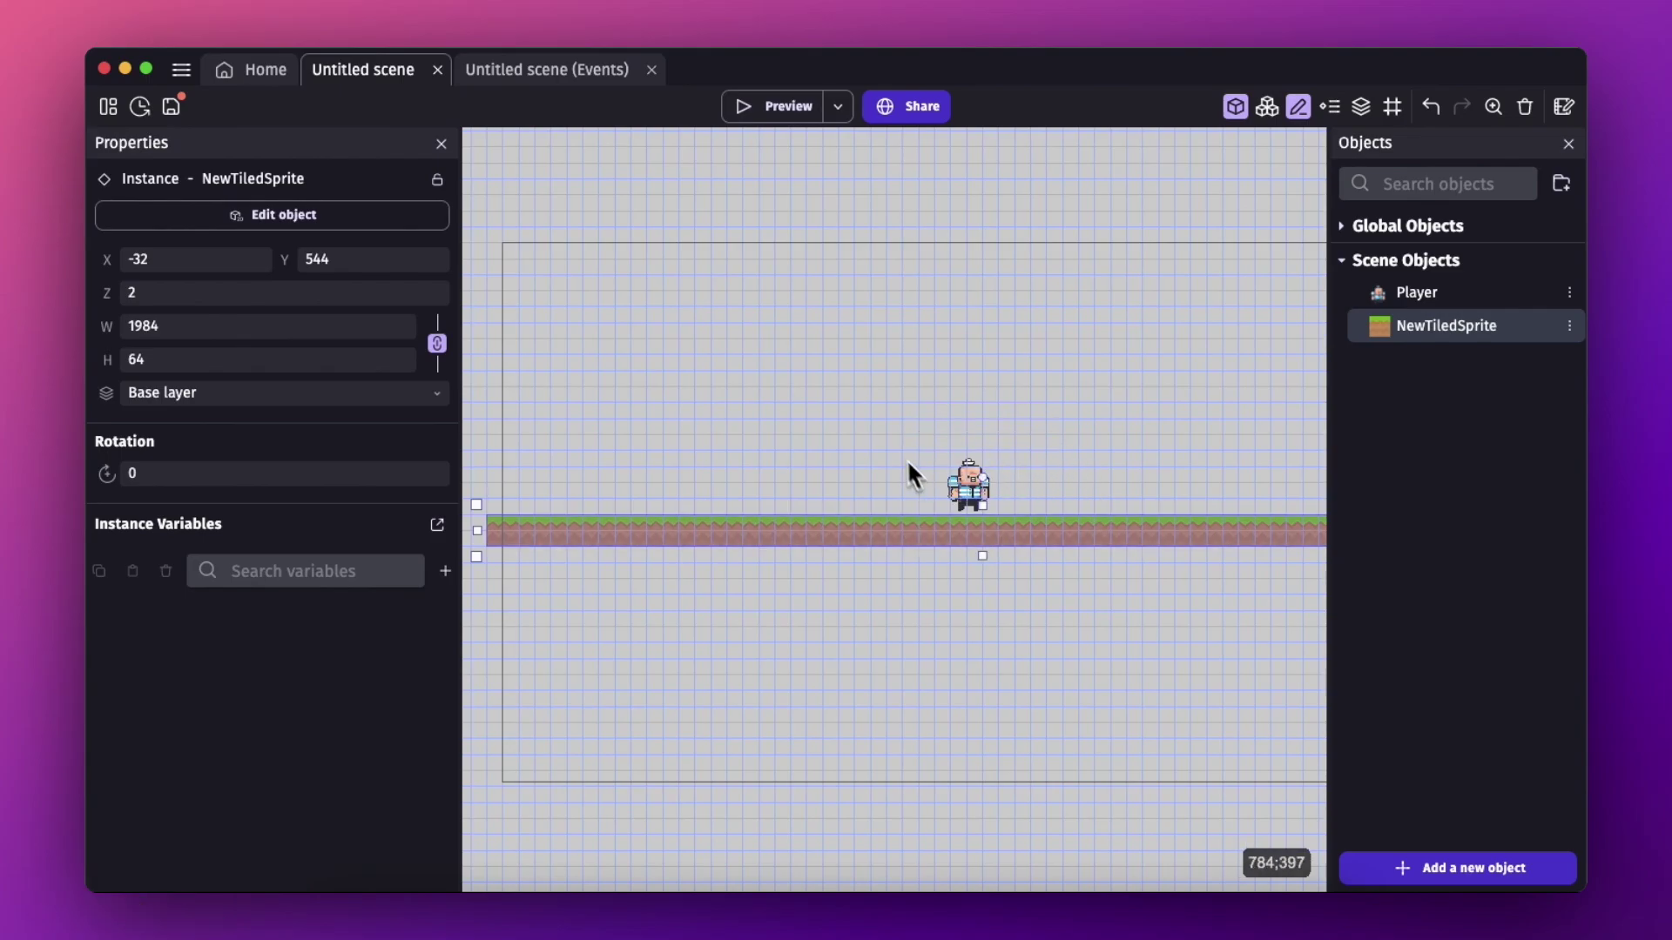
# Delete the authentication banner action from the "At the beginning of the scene" event in the scene's events.
pyautogui.click(596, 73)
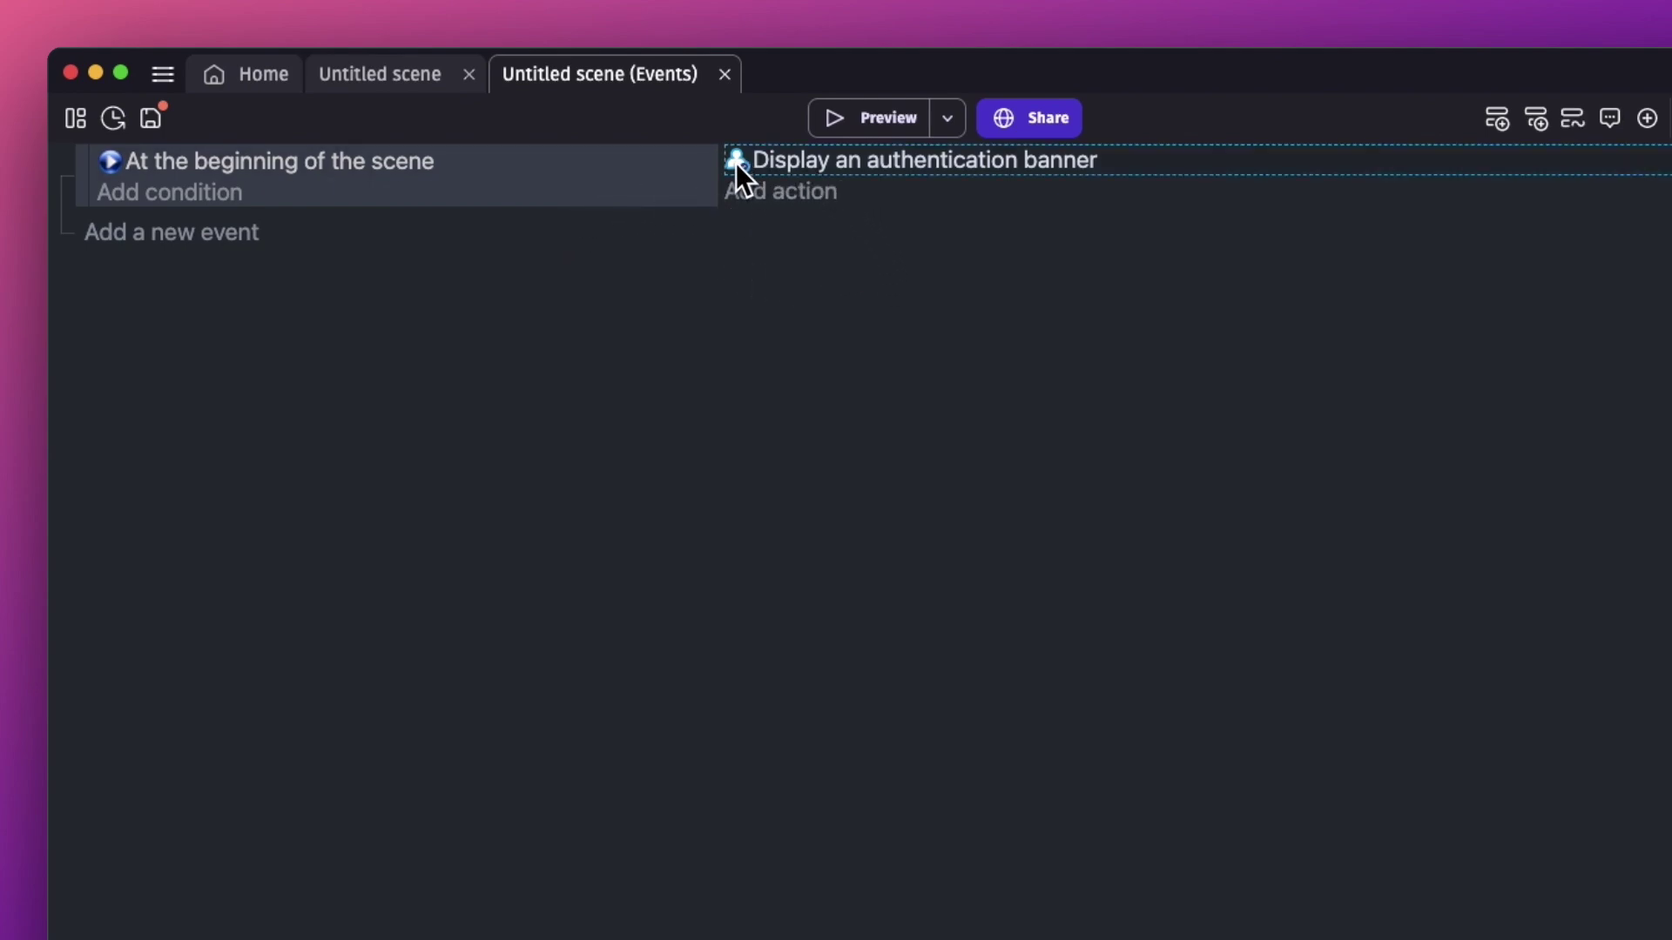
pyautogui.rightClick(832, 166)
pyautogui.click(862, 258)
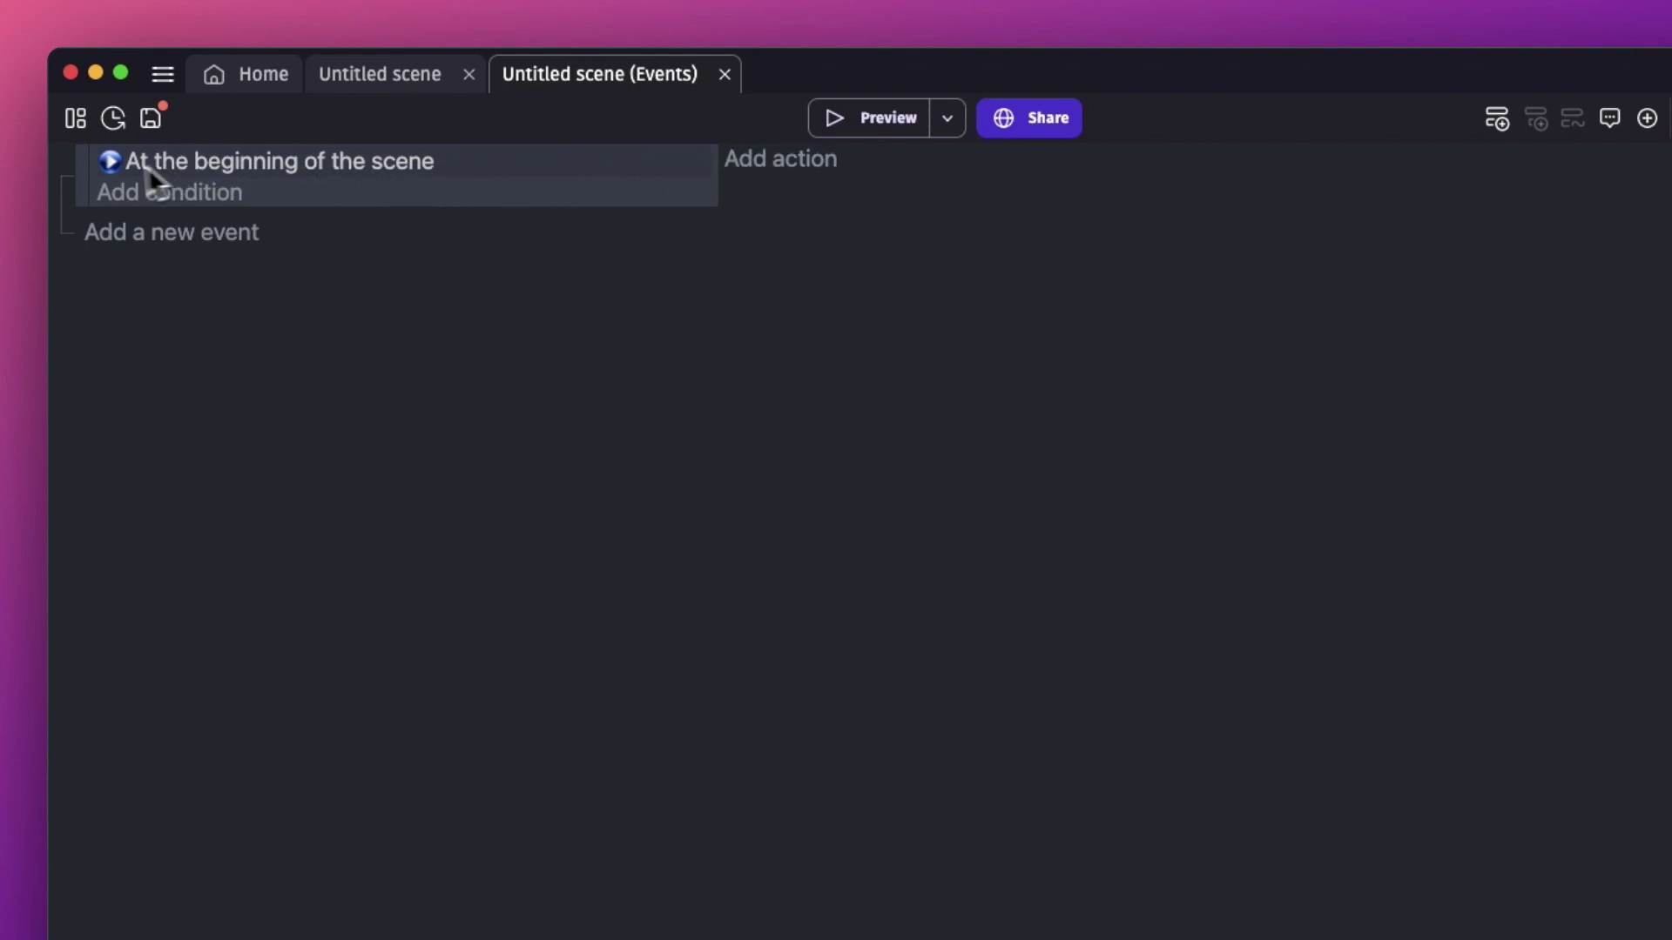
# Add the "Center the camera on an object" action to the "At the beginning of the scene" event.
pyautogui.click(738, 163)
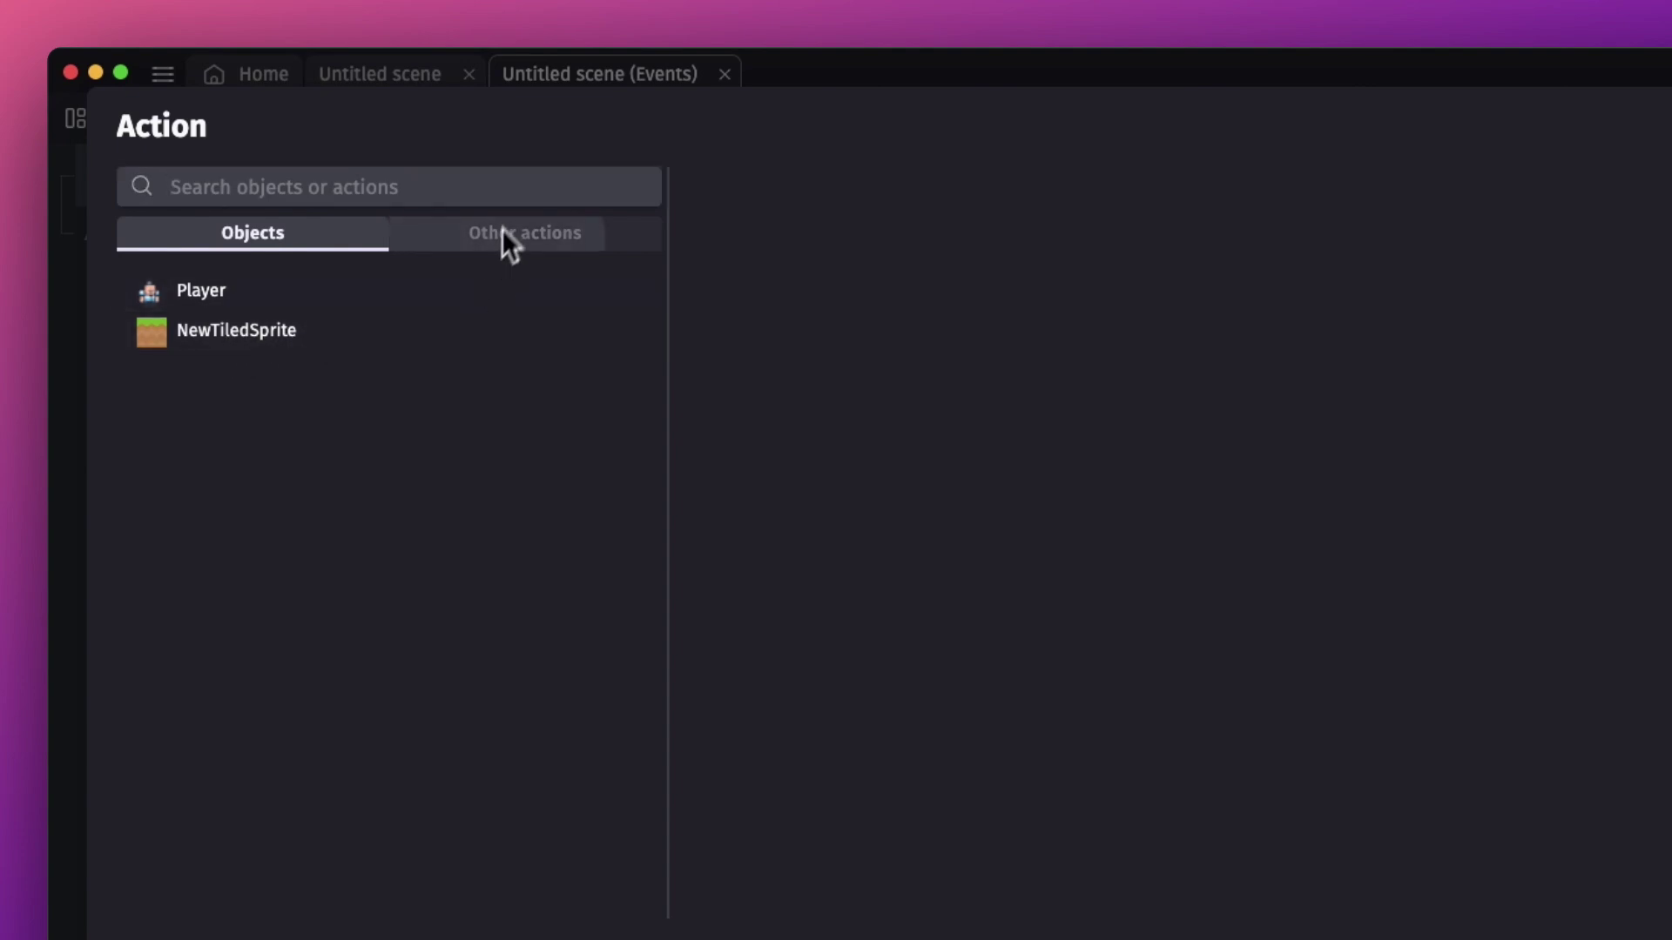
pyautogui.click(566, 235)
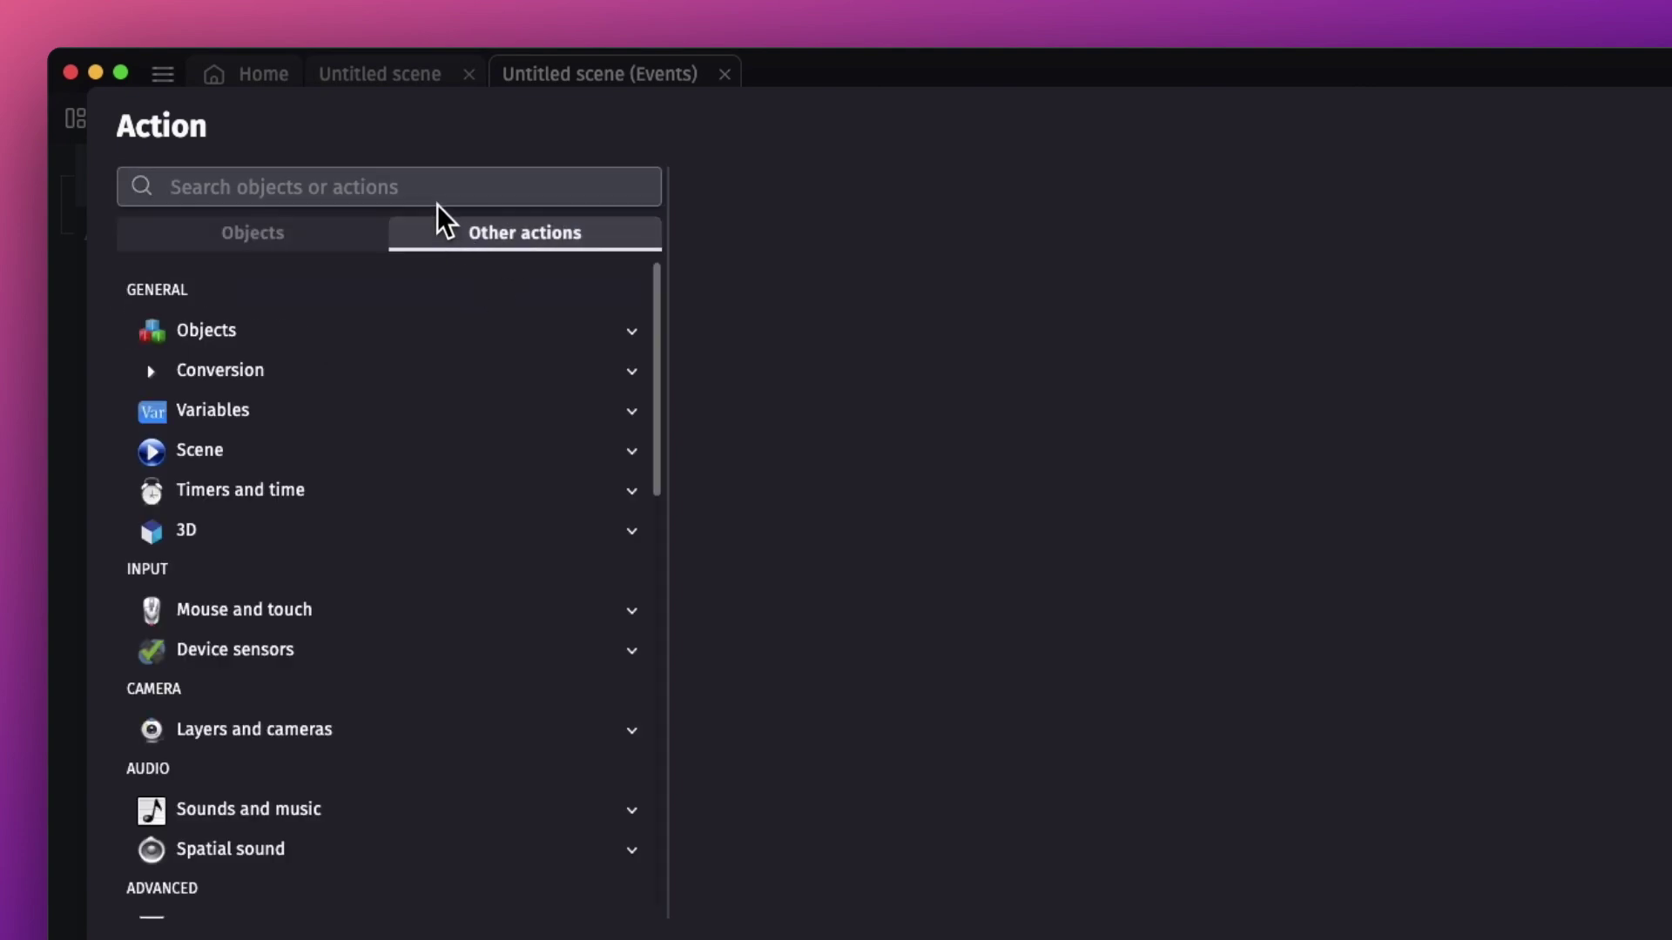
pyautogui.scroll(-5, 486, 498)
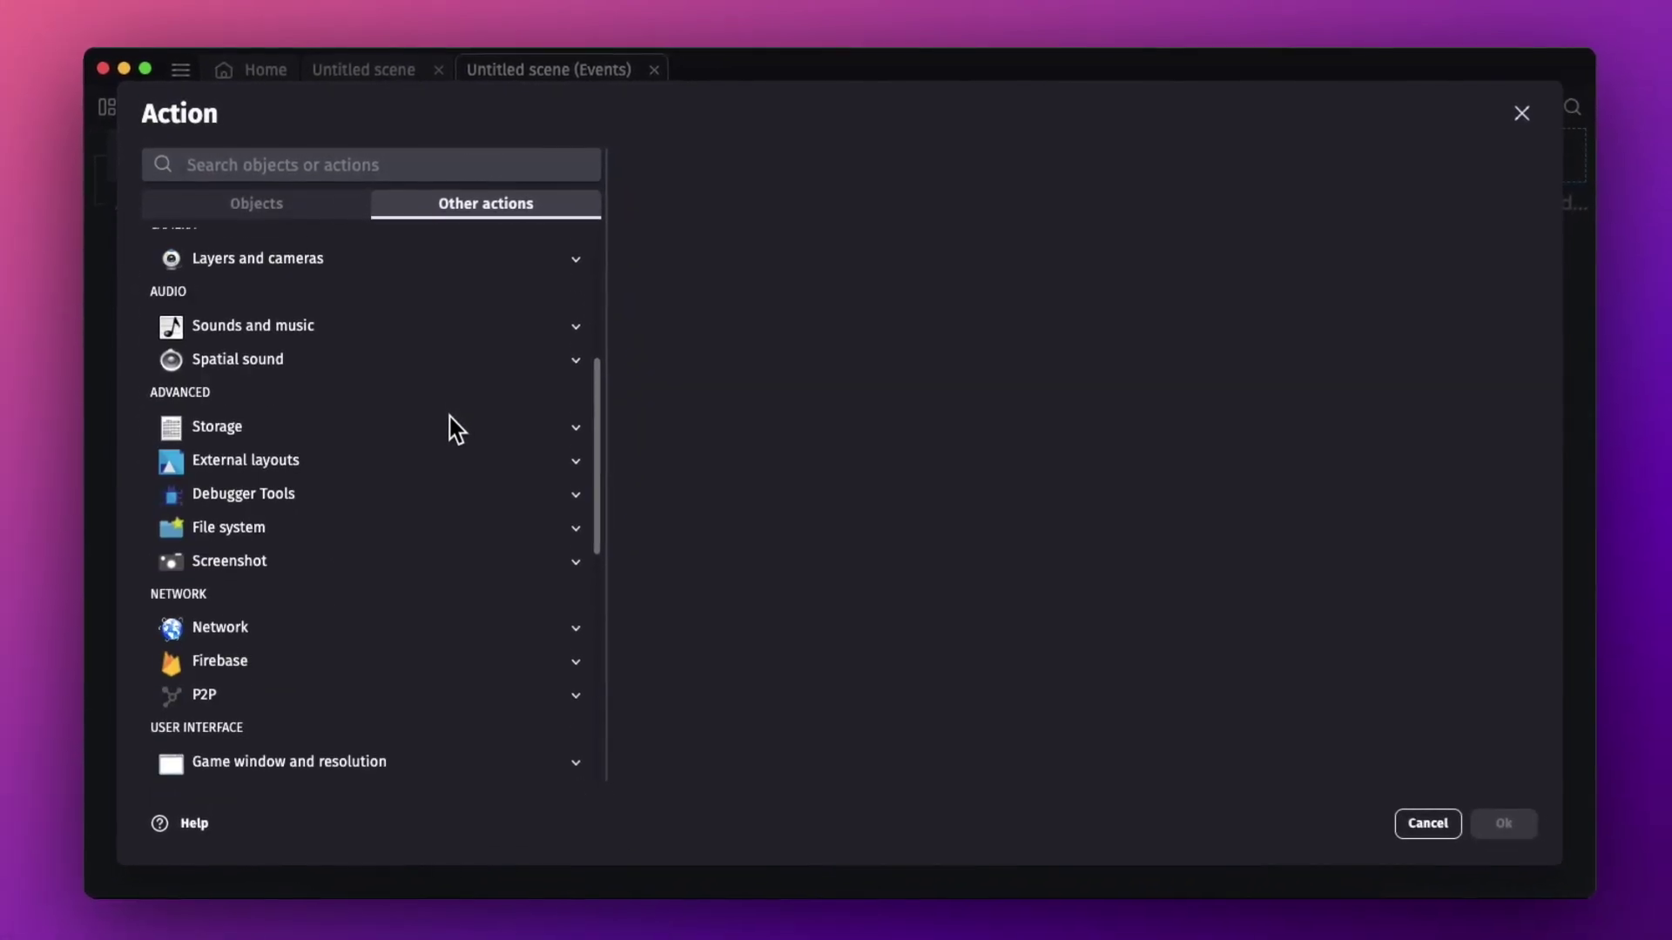
pyautogui.scroll(-5, 448, 418)
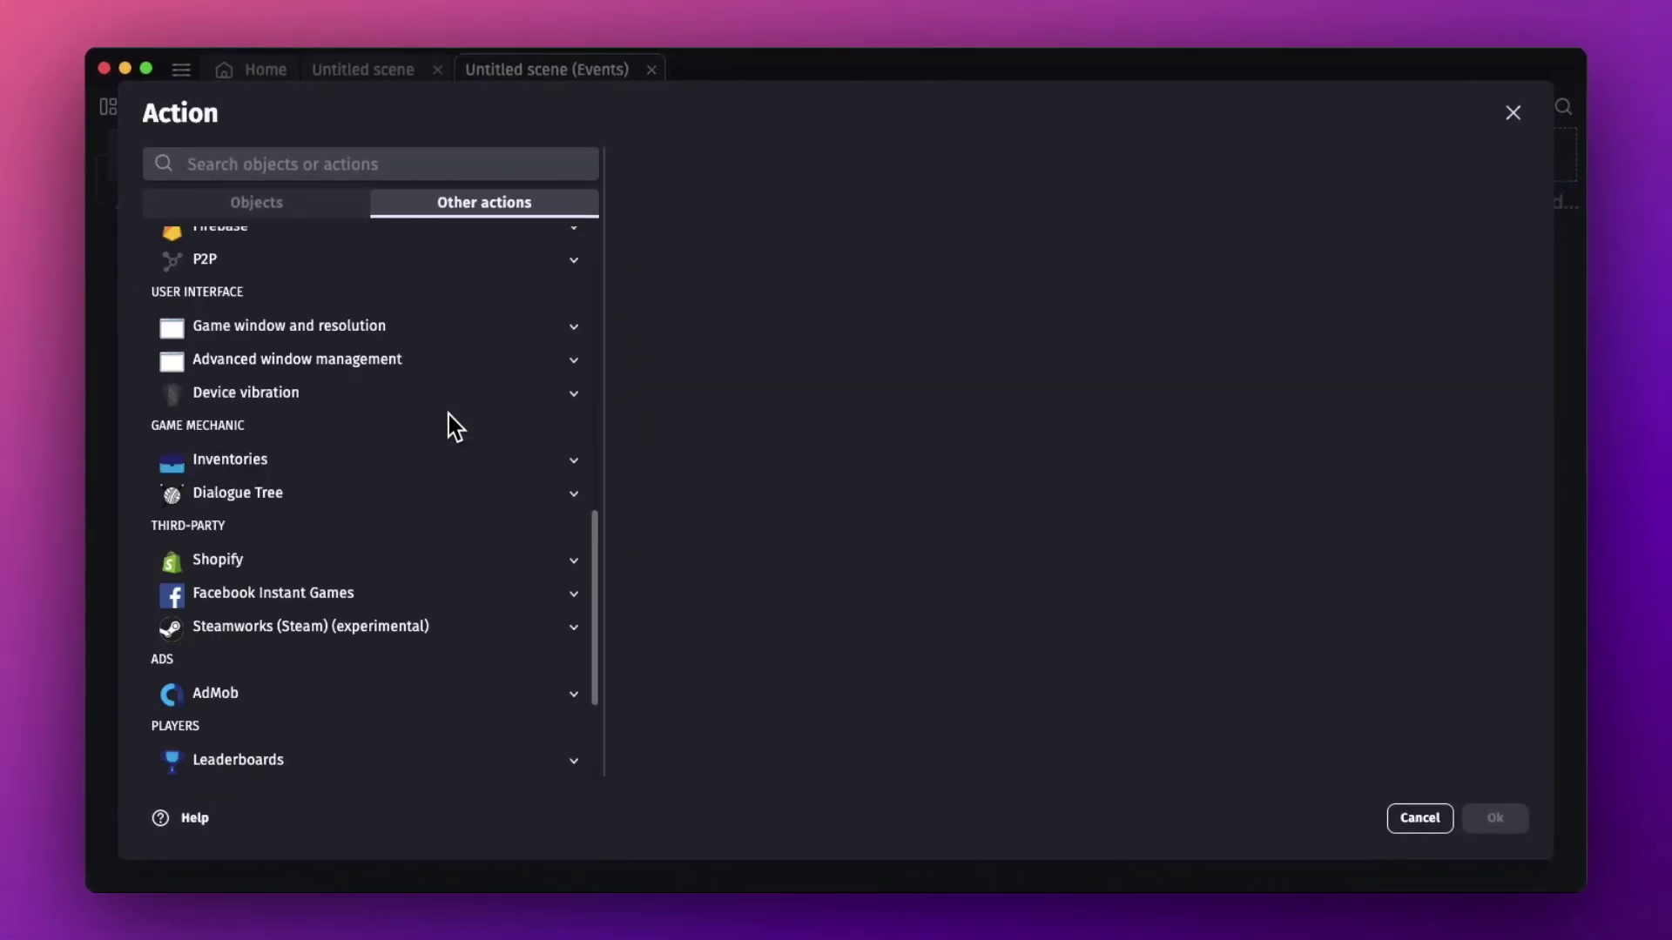
pyautogui.click(395, 170)
pyautogui.write('damer')
pyautogui.press('super+Left')
pyautogui.write('center')
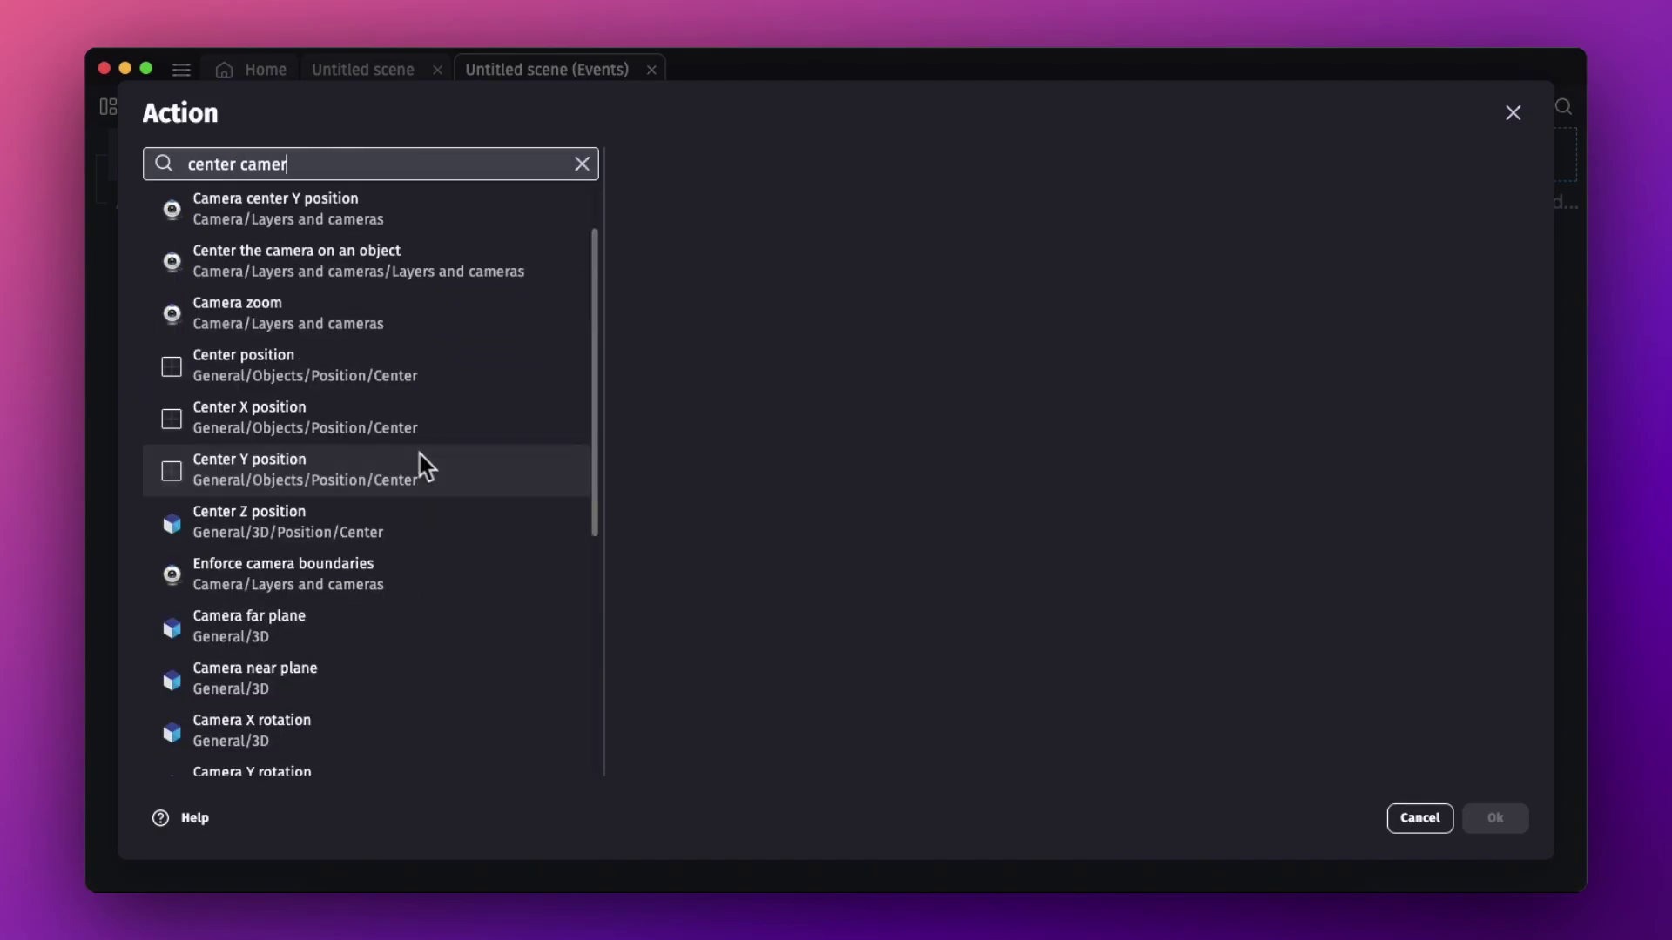
pyautogui.scroll(-5, 400, 489)
pyautogui.scroll(5, 400, 489)
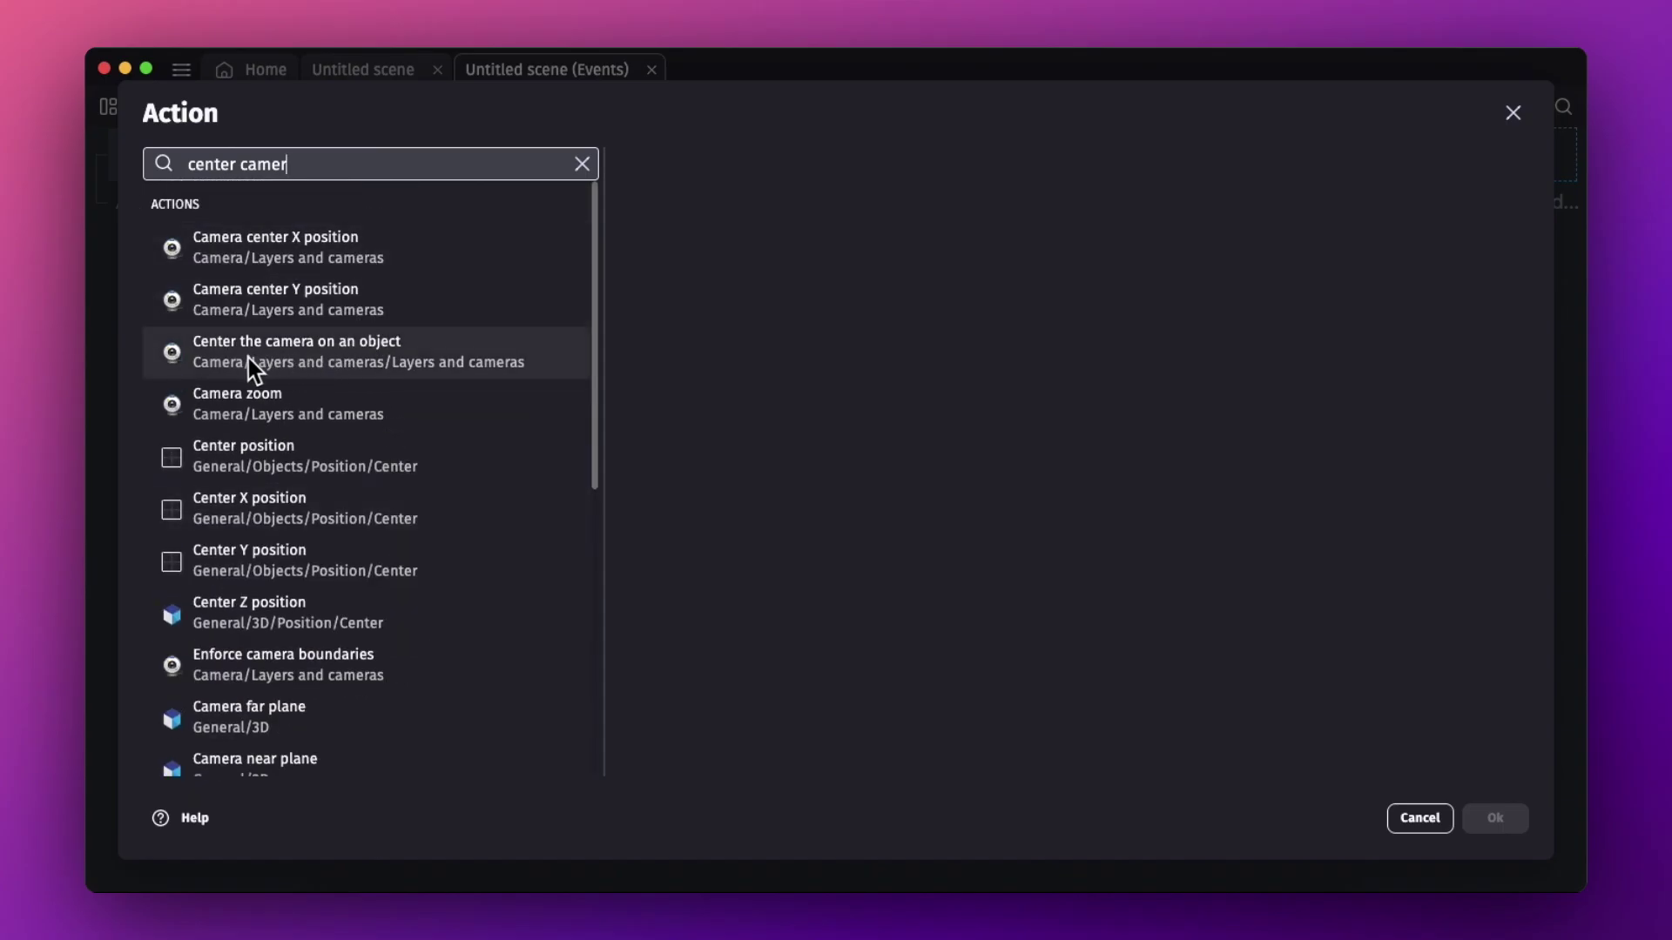
pyautogui.click(346, 351)
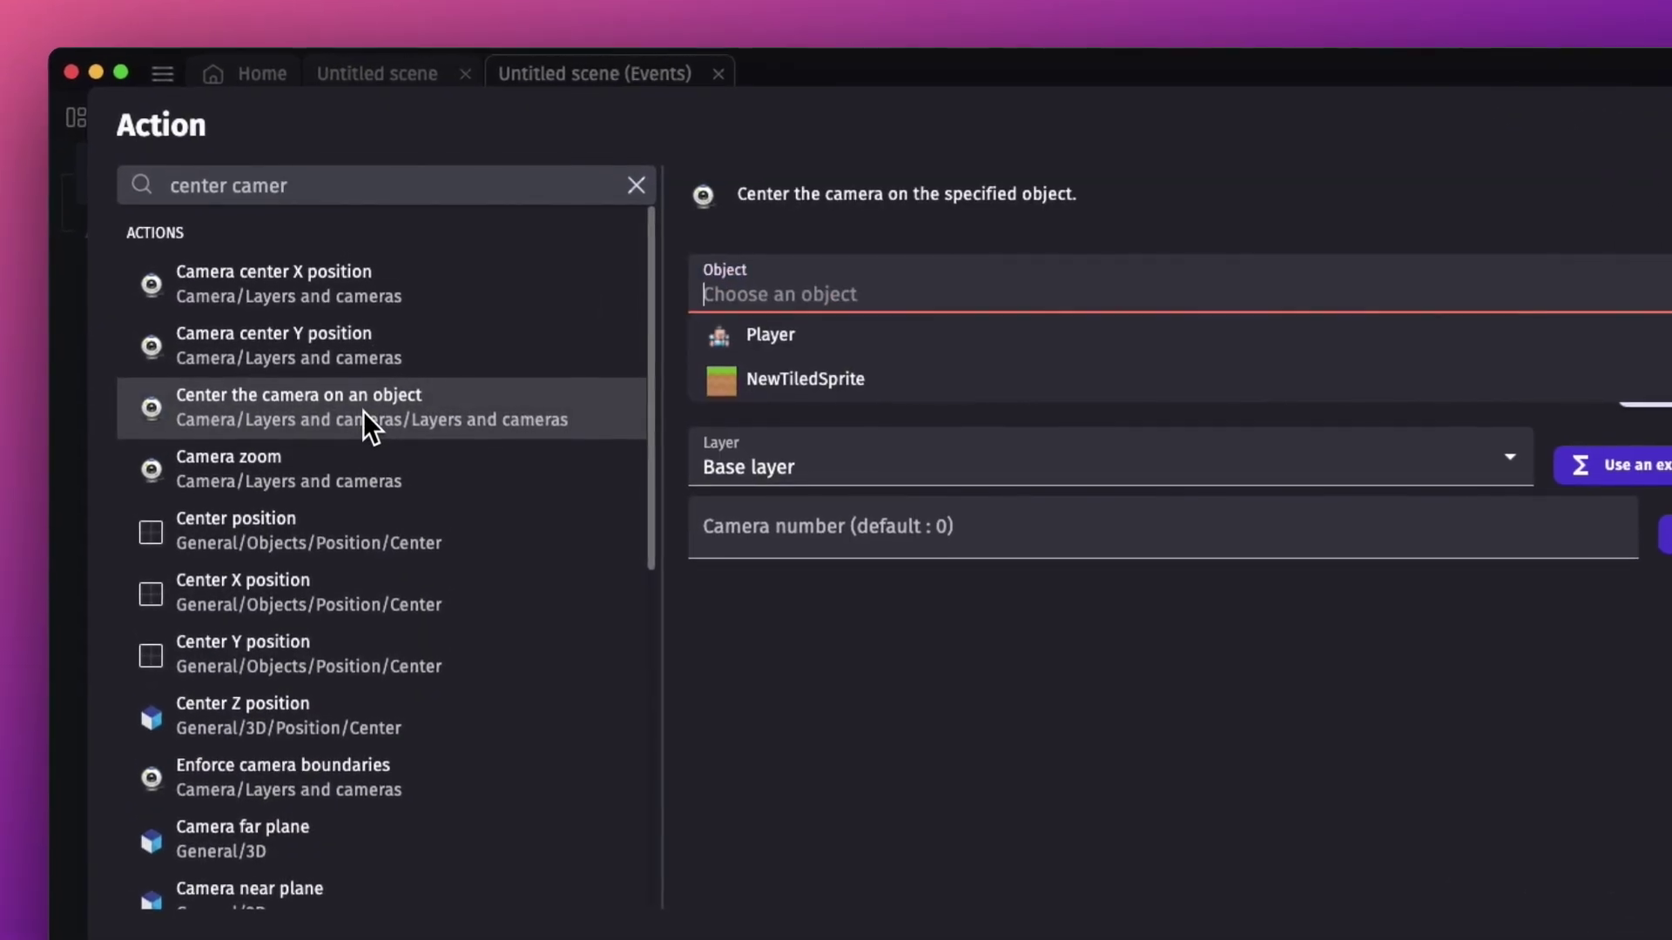
# Set the camera centering action to follow Player on the Base layer with camera number 0, and apply it.
pyautogui.click(749, 348)
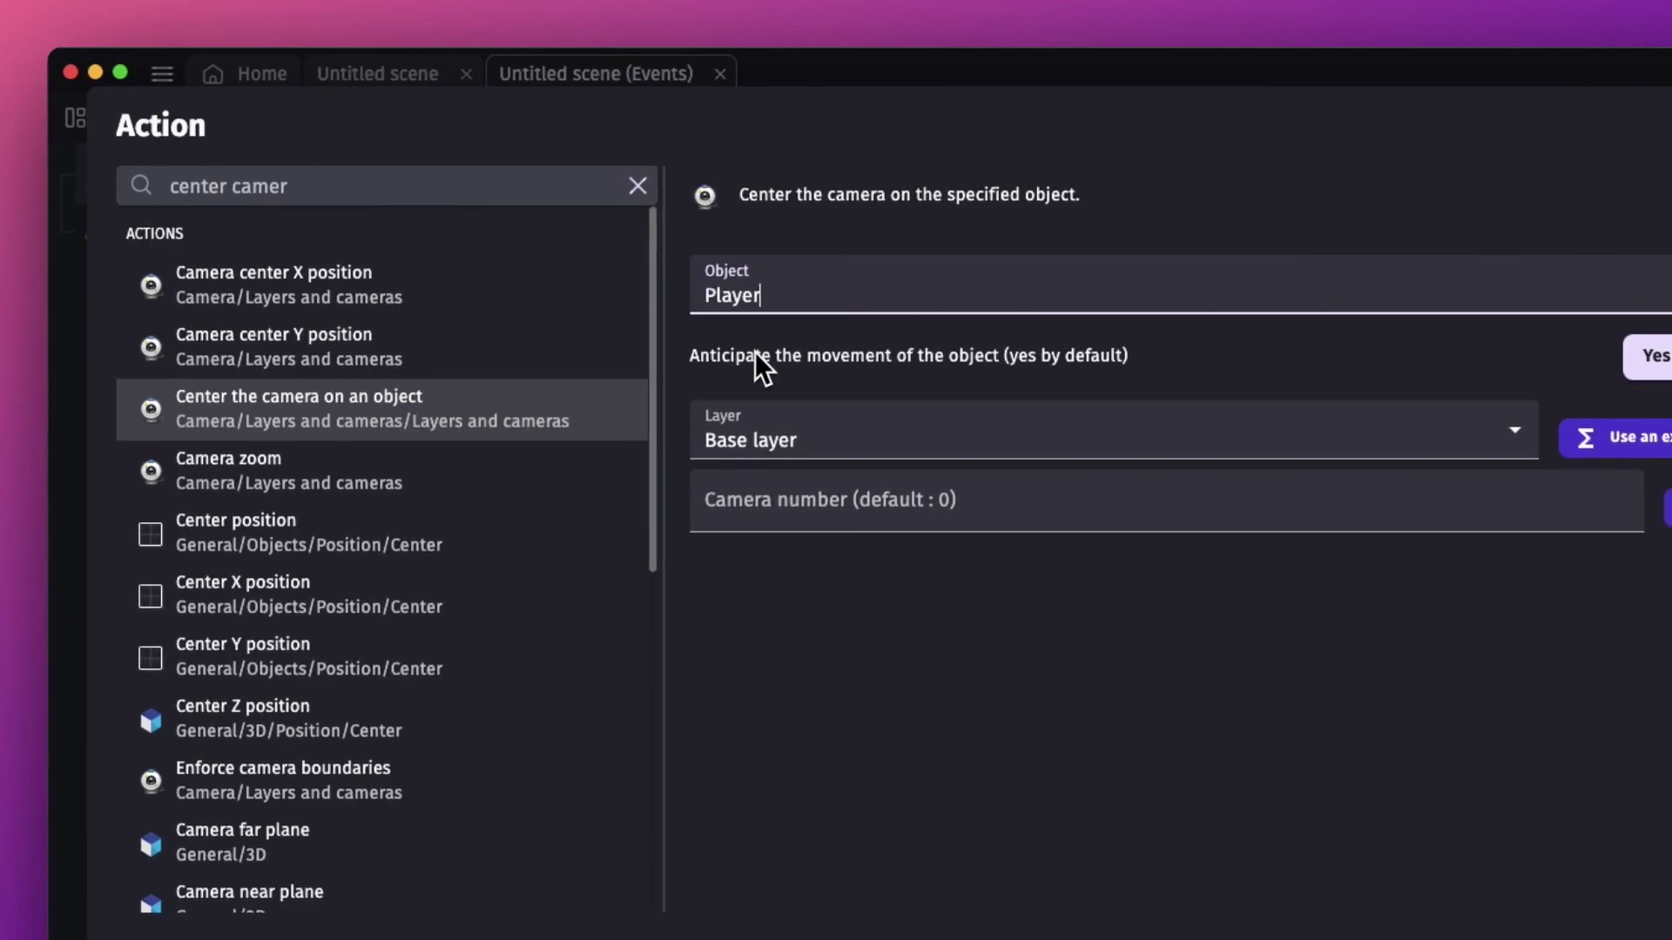
pyautogui.click(910, 525)
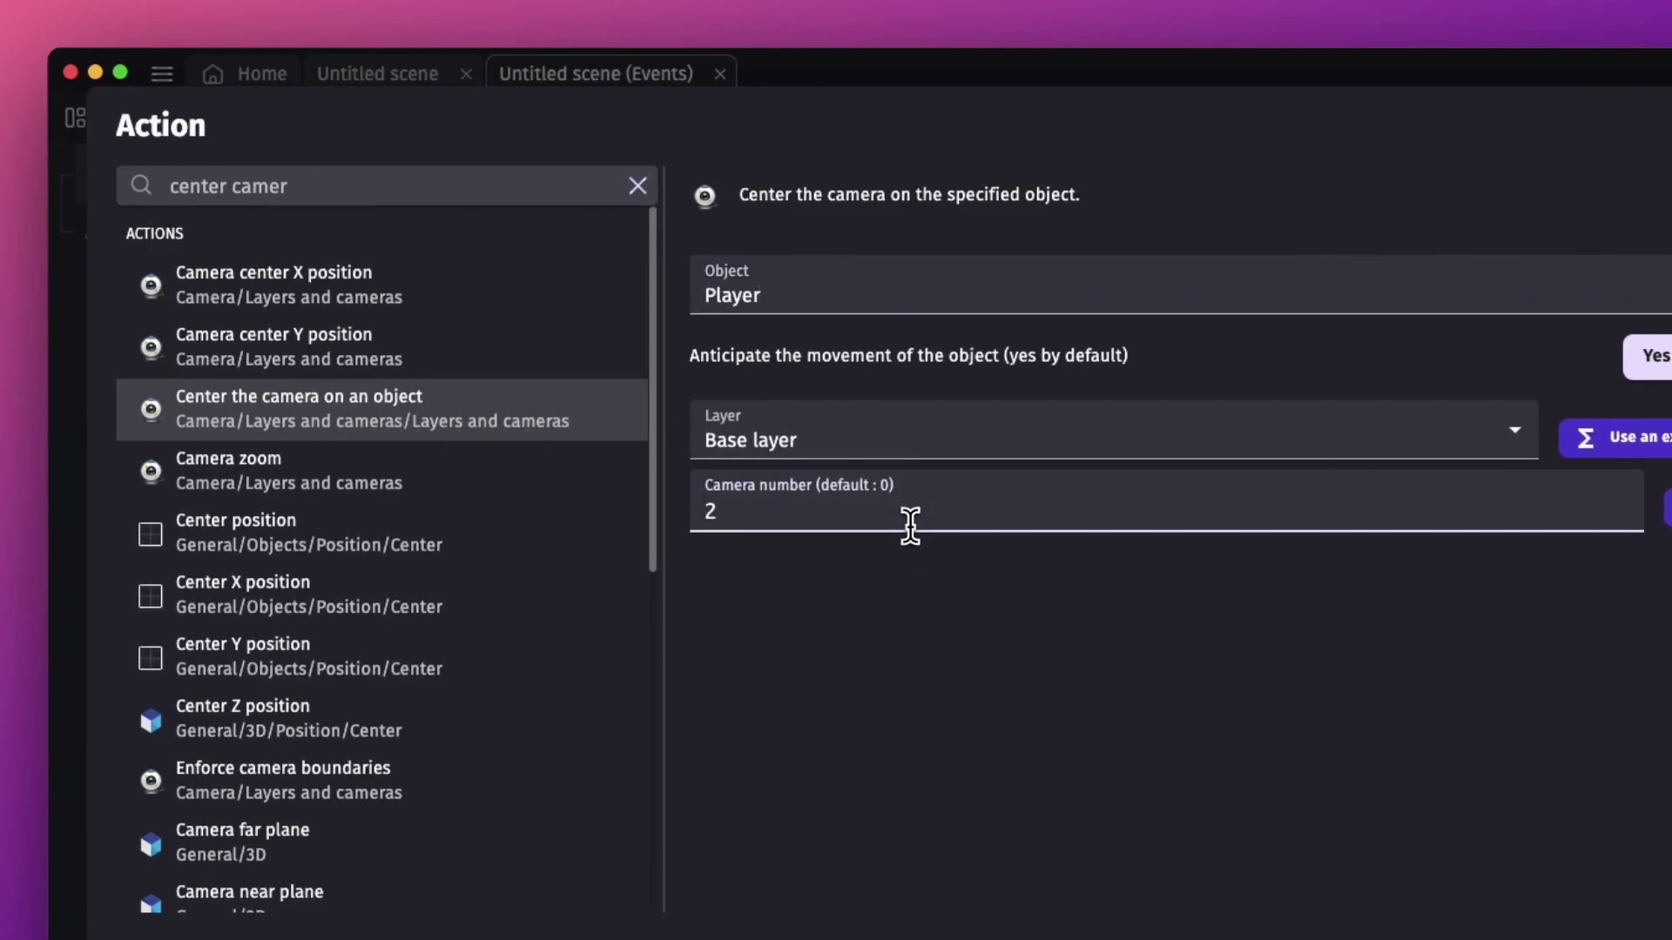
pyautogui.write('2')
pyautogui.press('BackSpace')
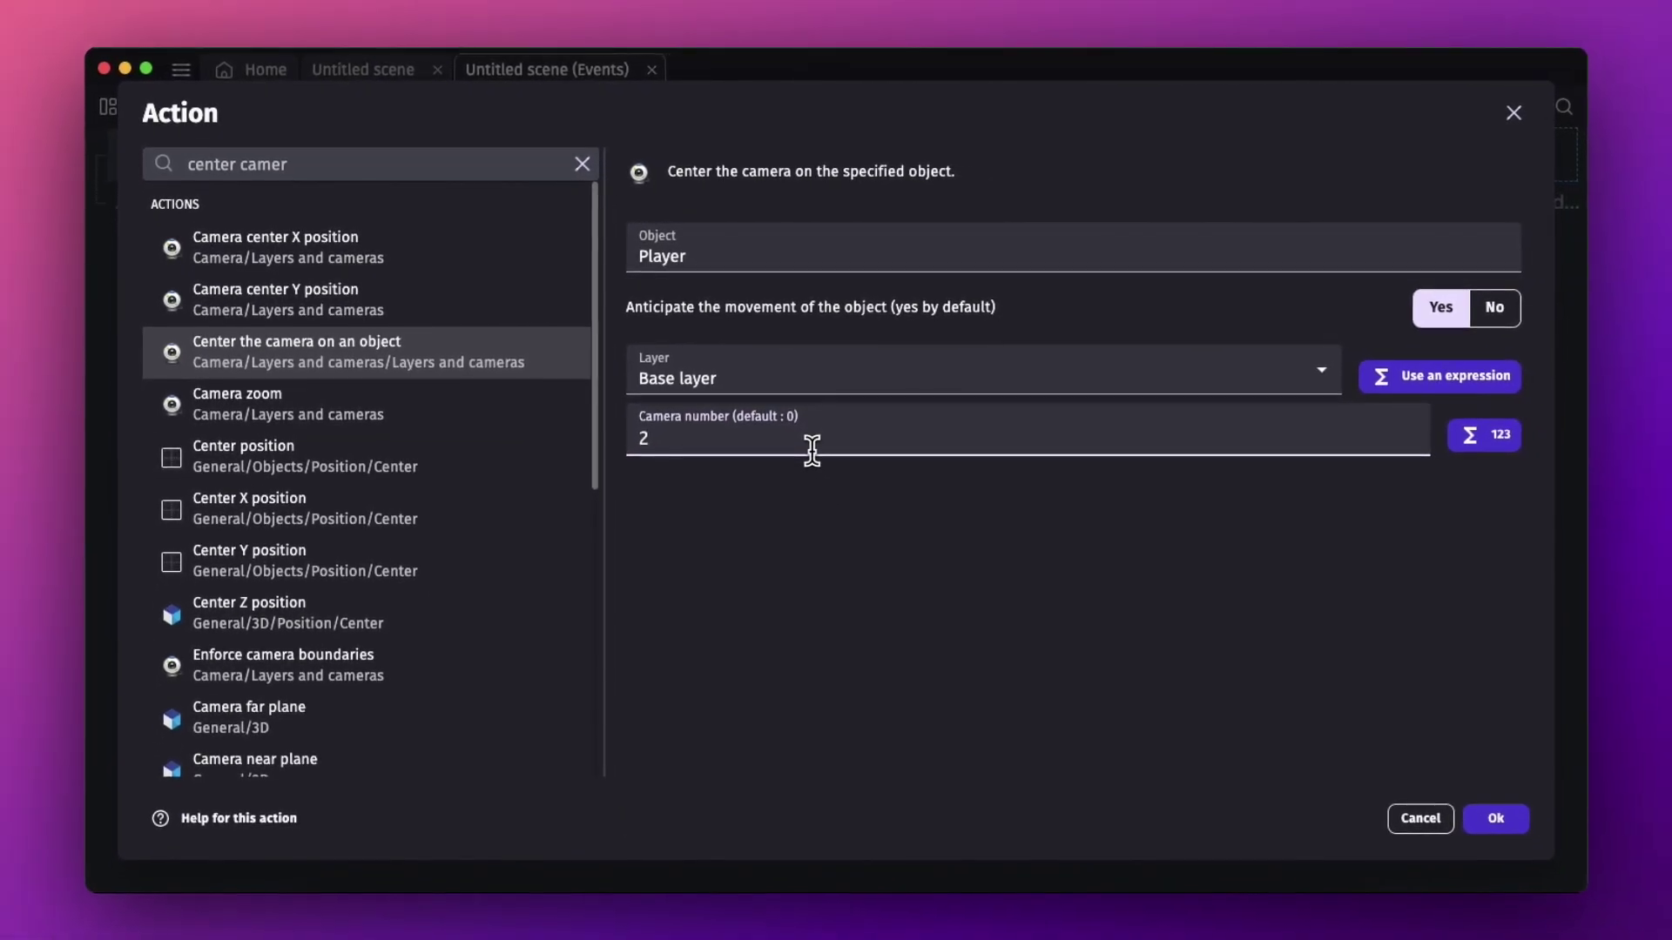
pyautogui.write('0')
pyautogui.click(1495, 817)
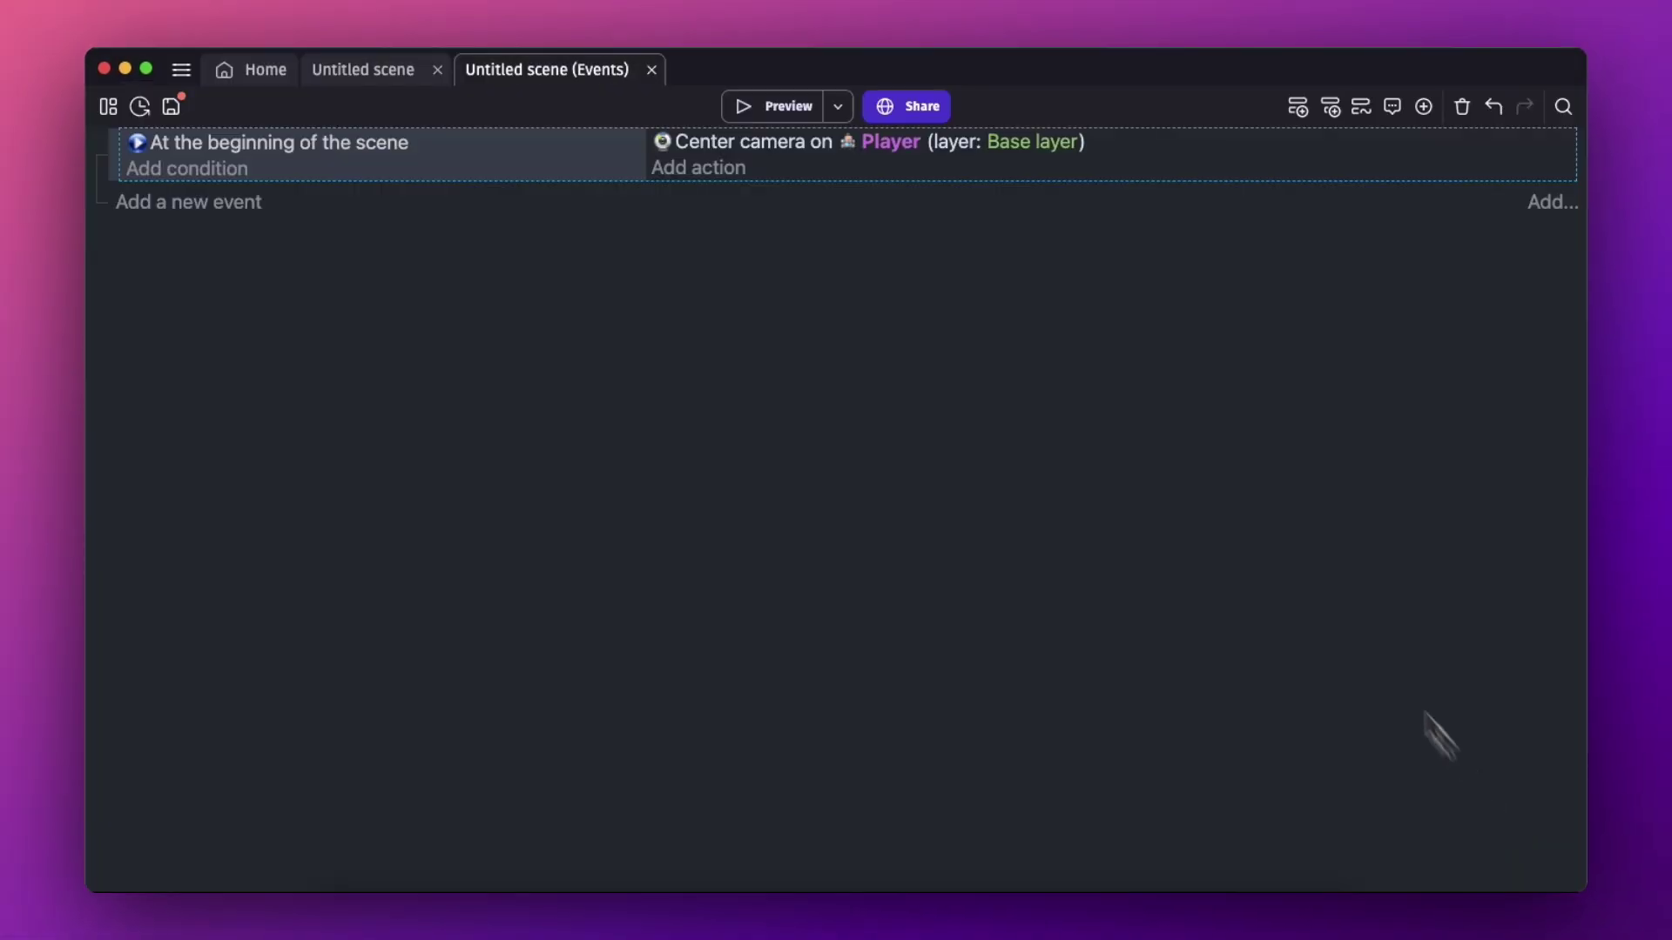
# Preview the game to check how the camera centers on the Player, then close the preview.
pyautogui.click(784, 107)
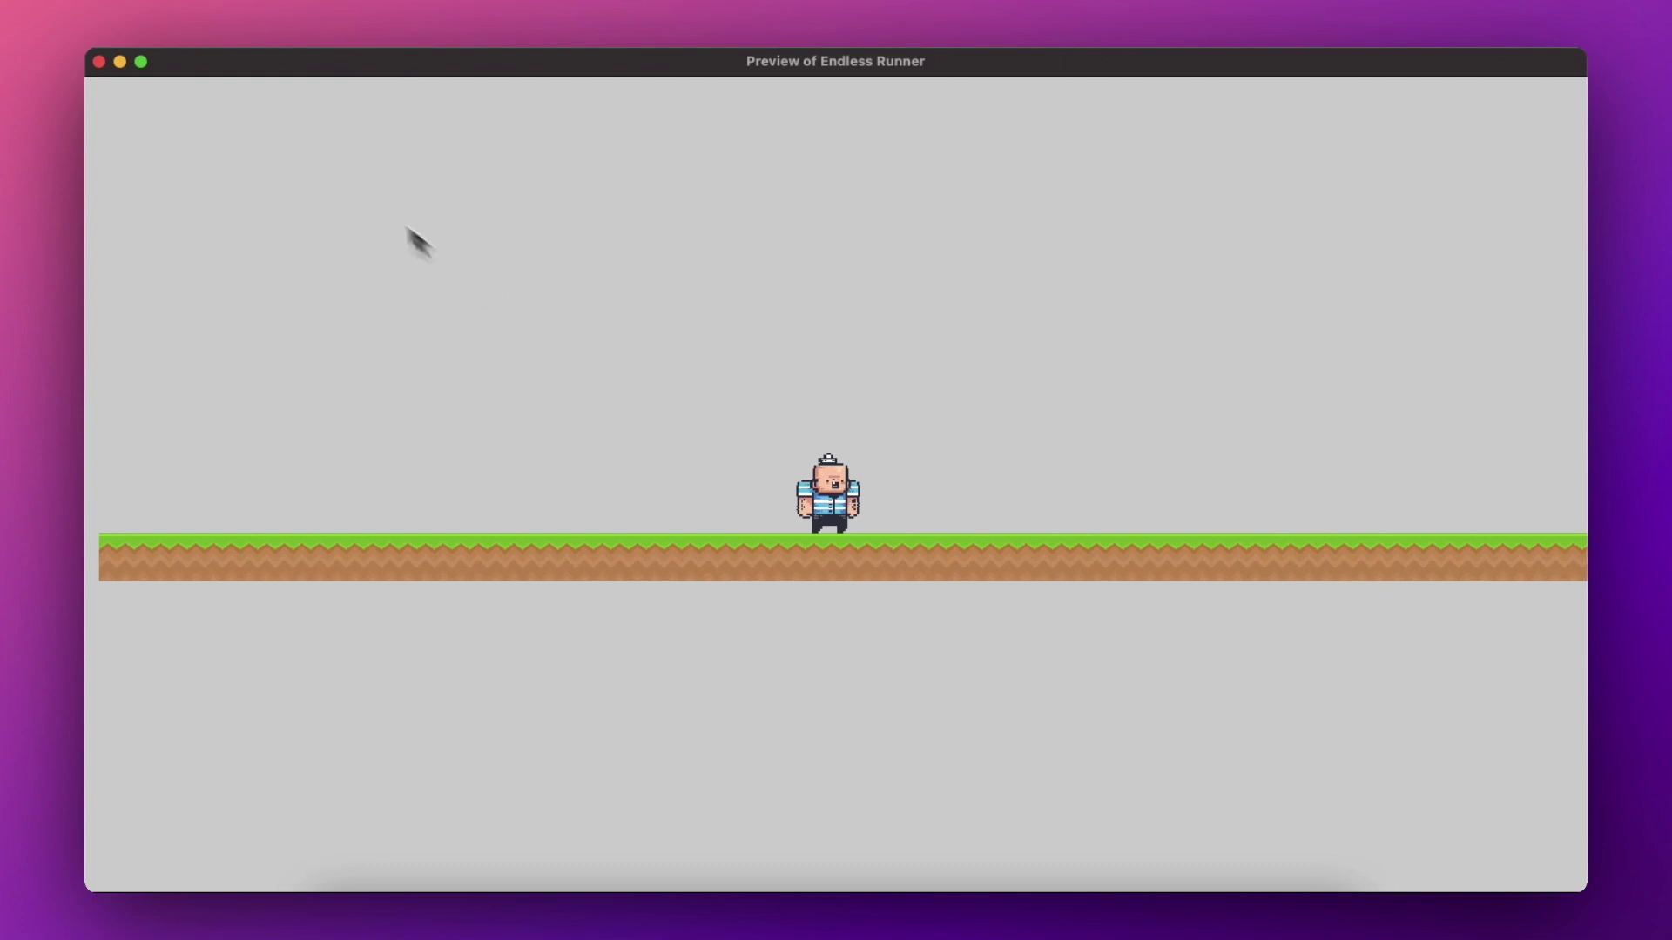
pyautogui.click(99, 62)
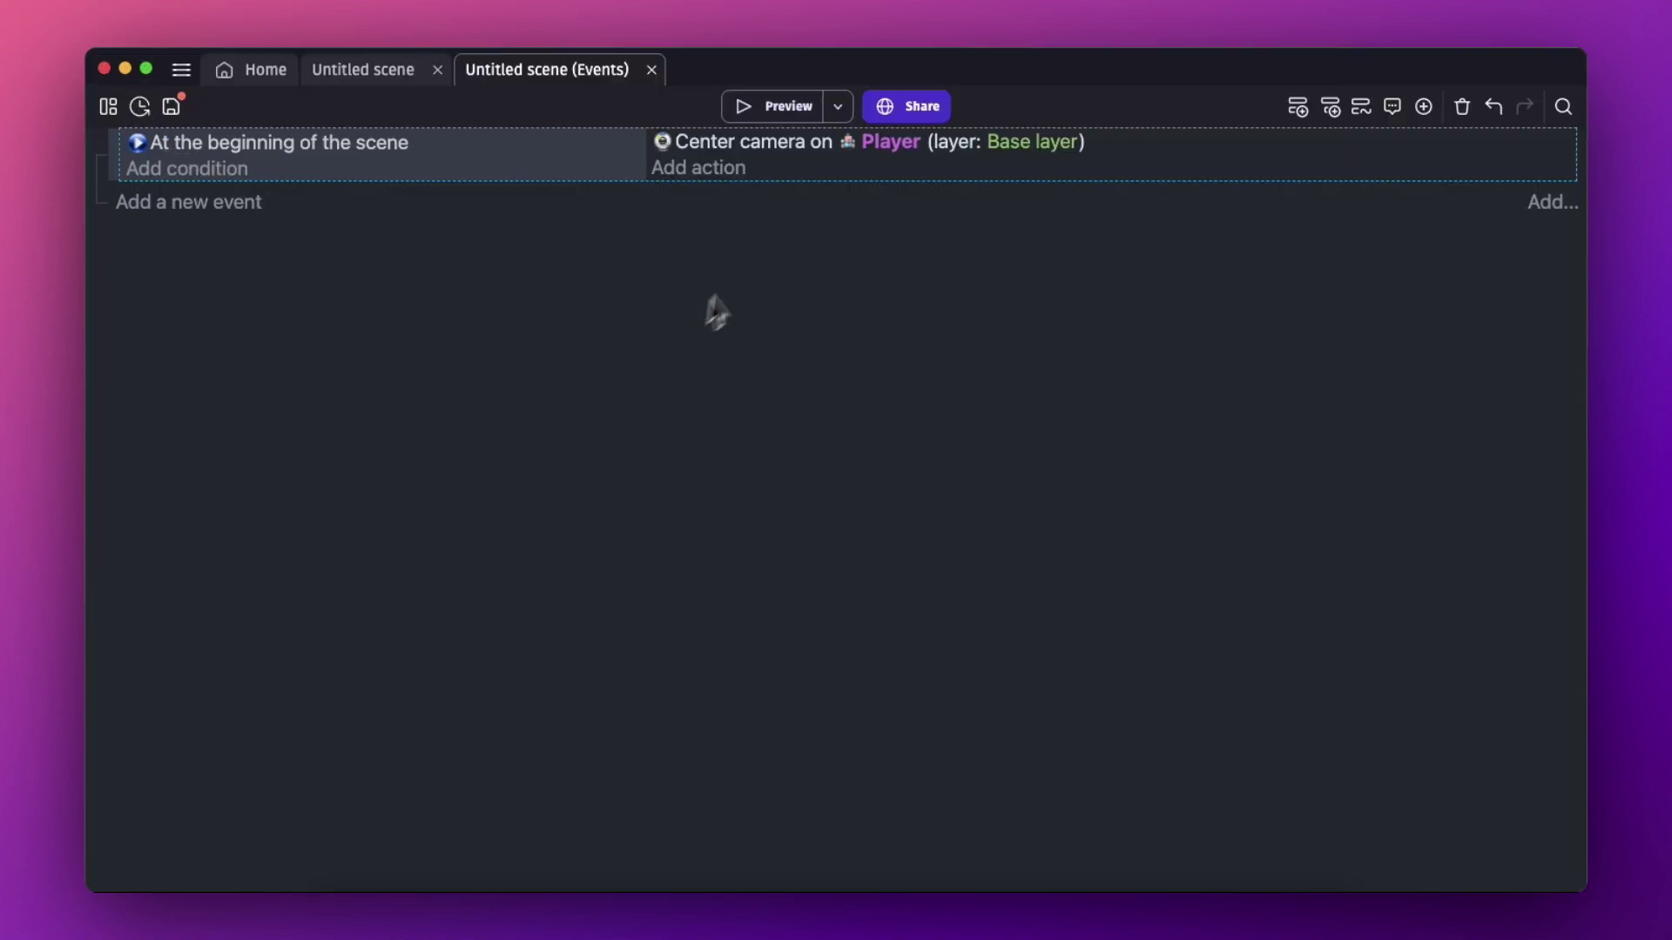
pyautogui.click(723, 175)
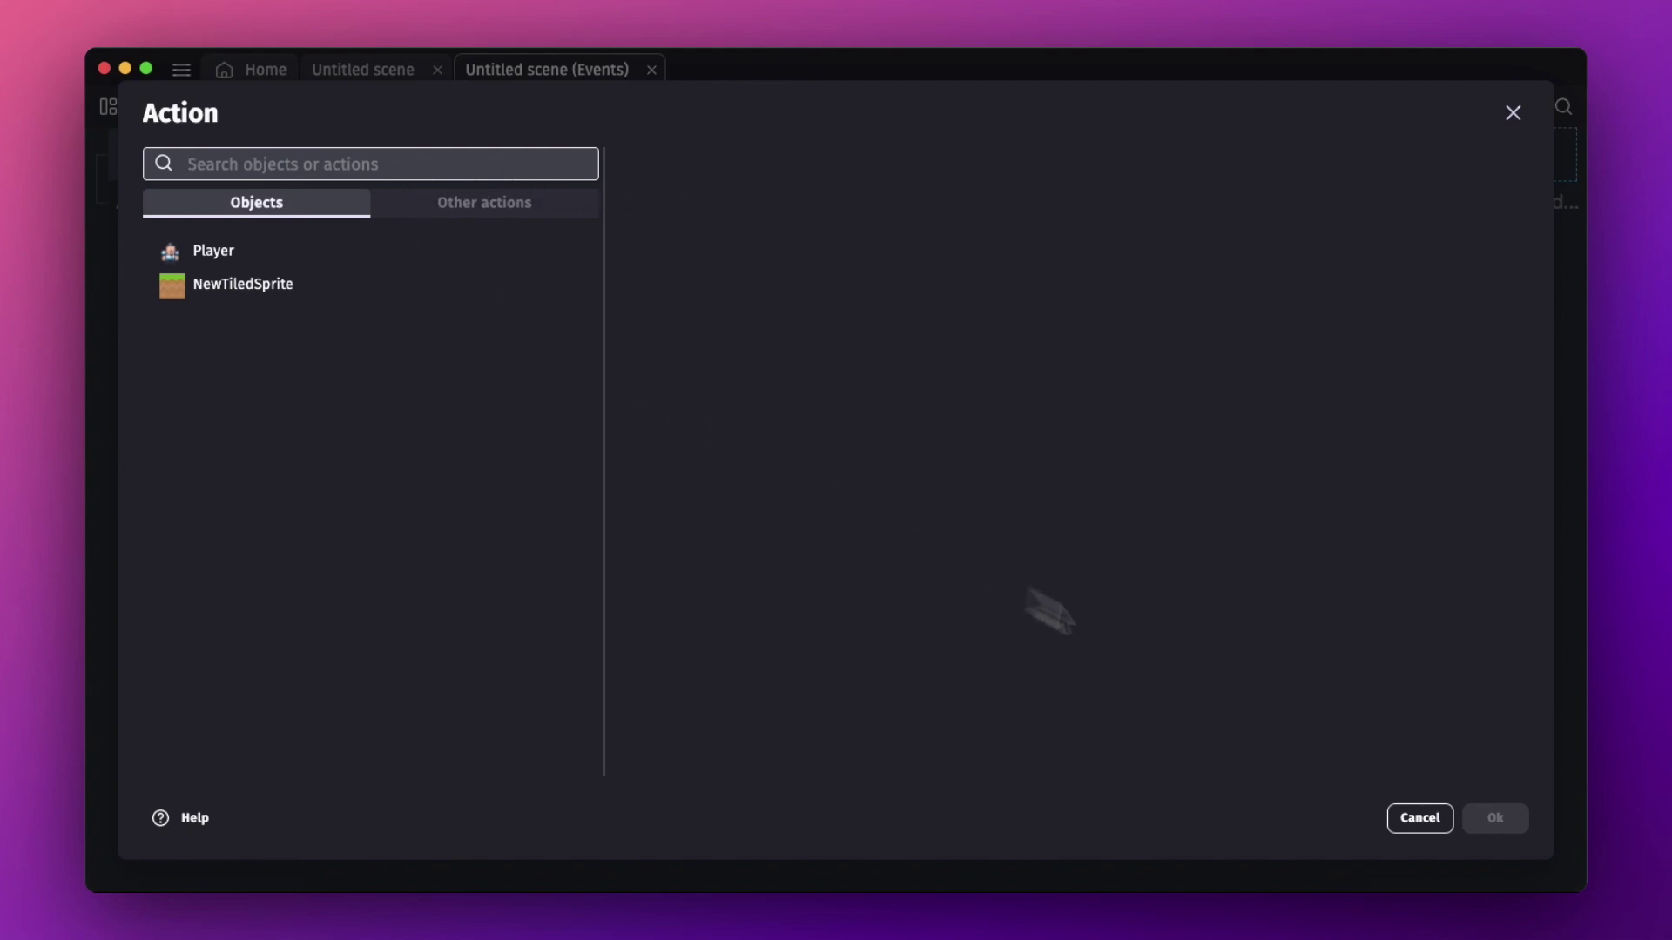
pyautogui.click(1412, 825)
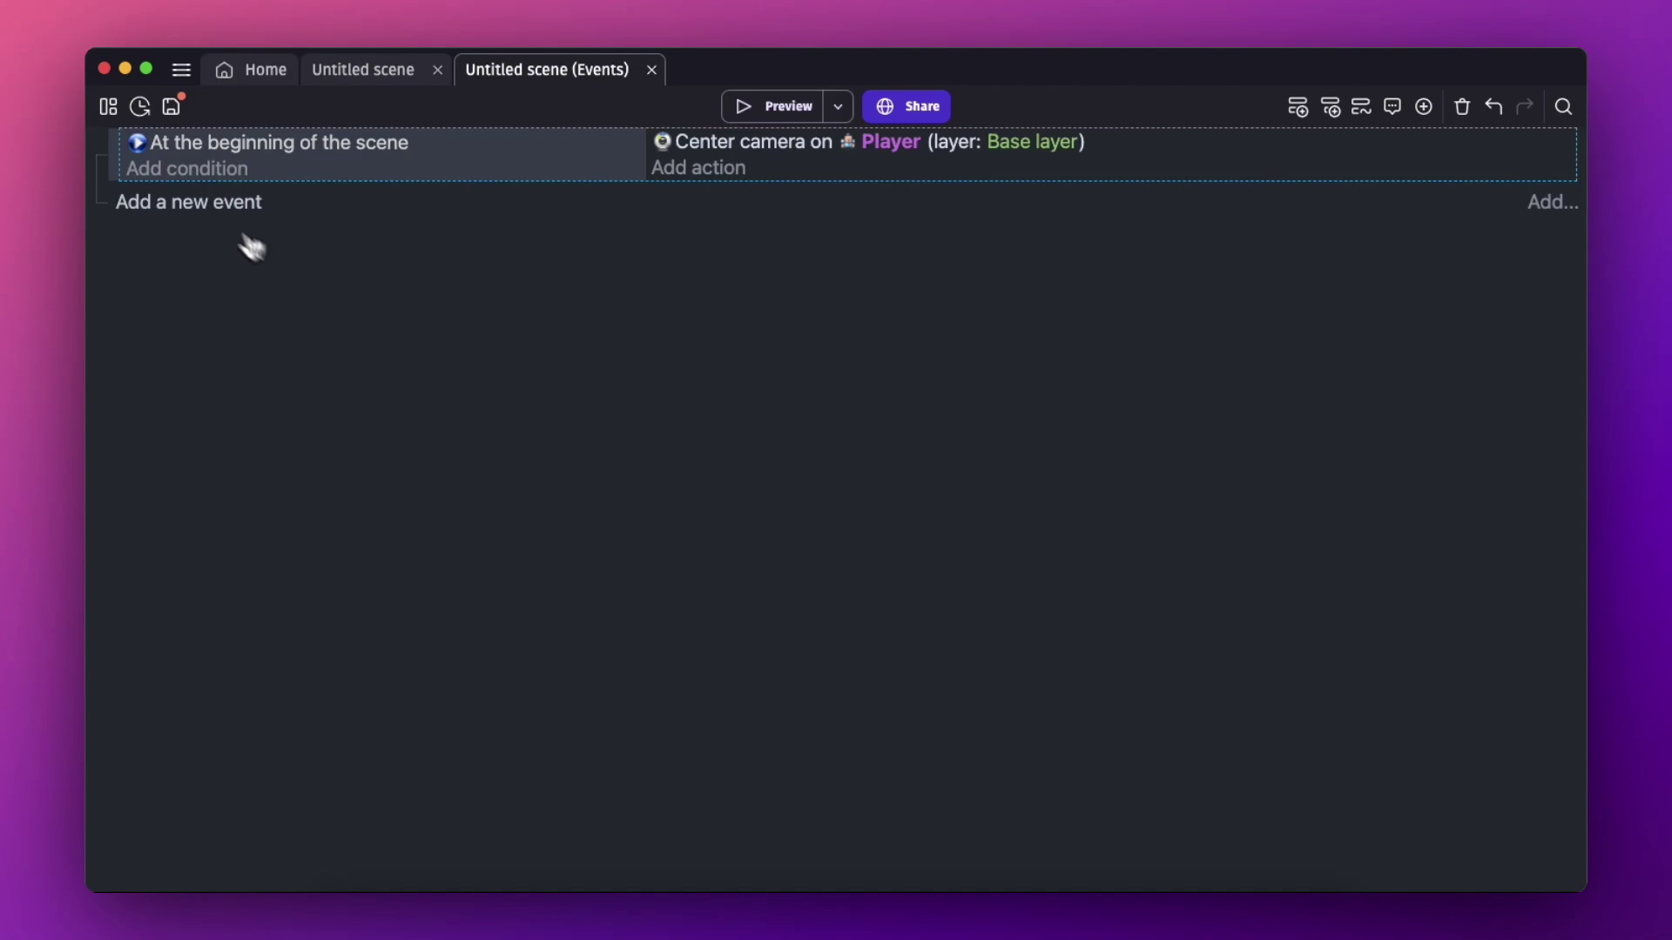
# Create a new event without conditions and choose "Camera center X position" as its action.
pyautogui.click(146, 203)
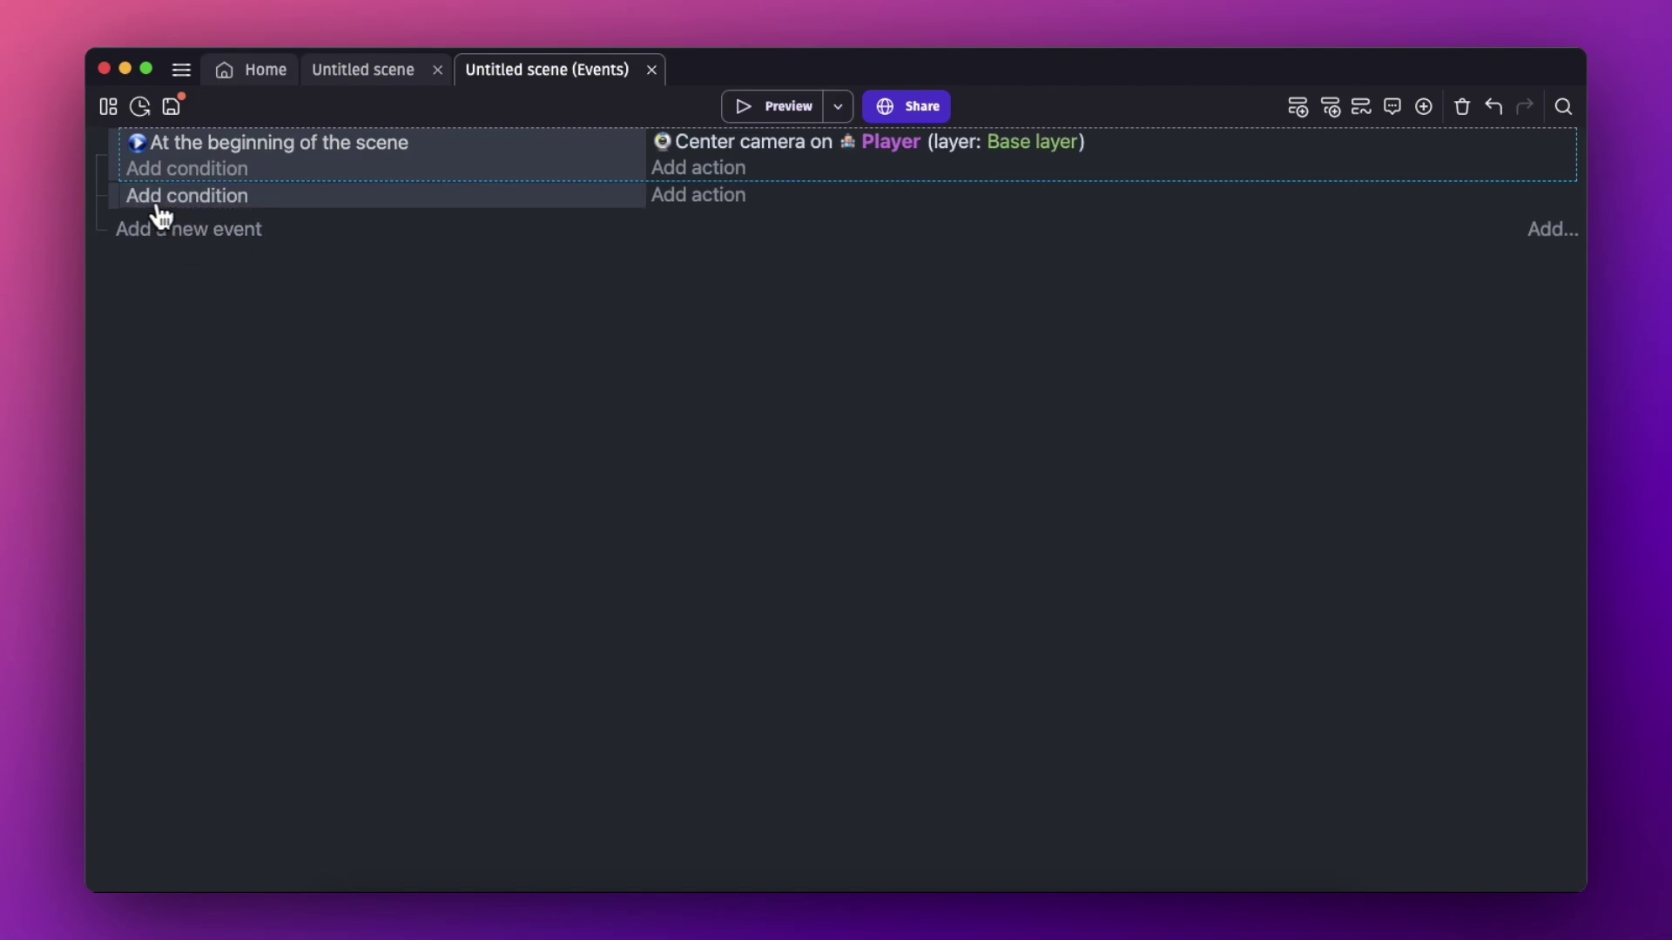
pyautogui.click(723, 198)
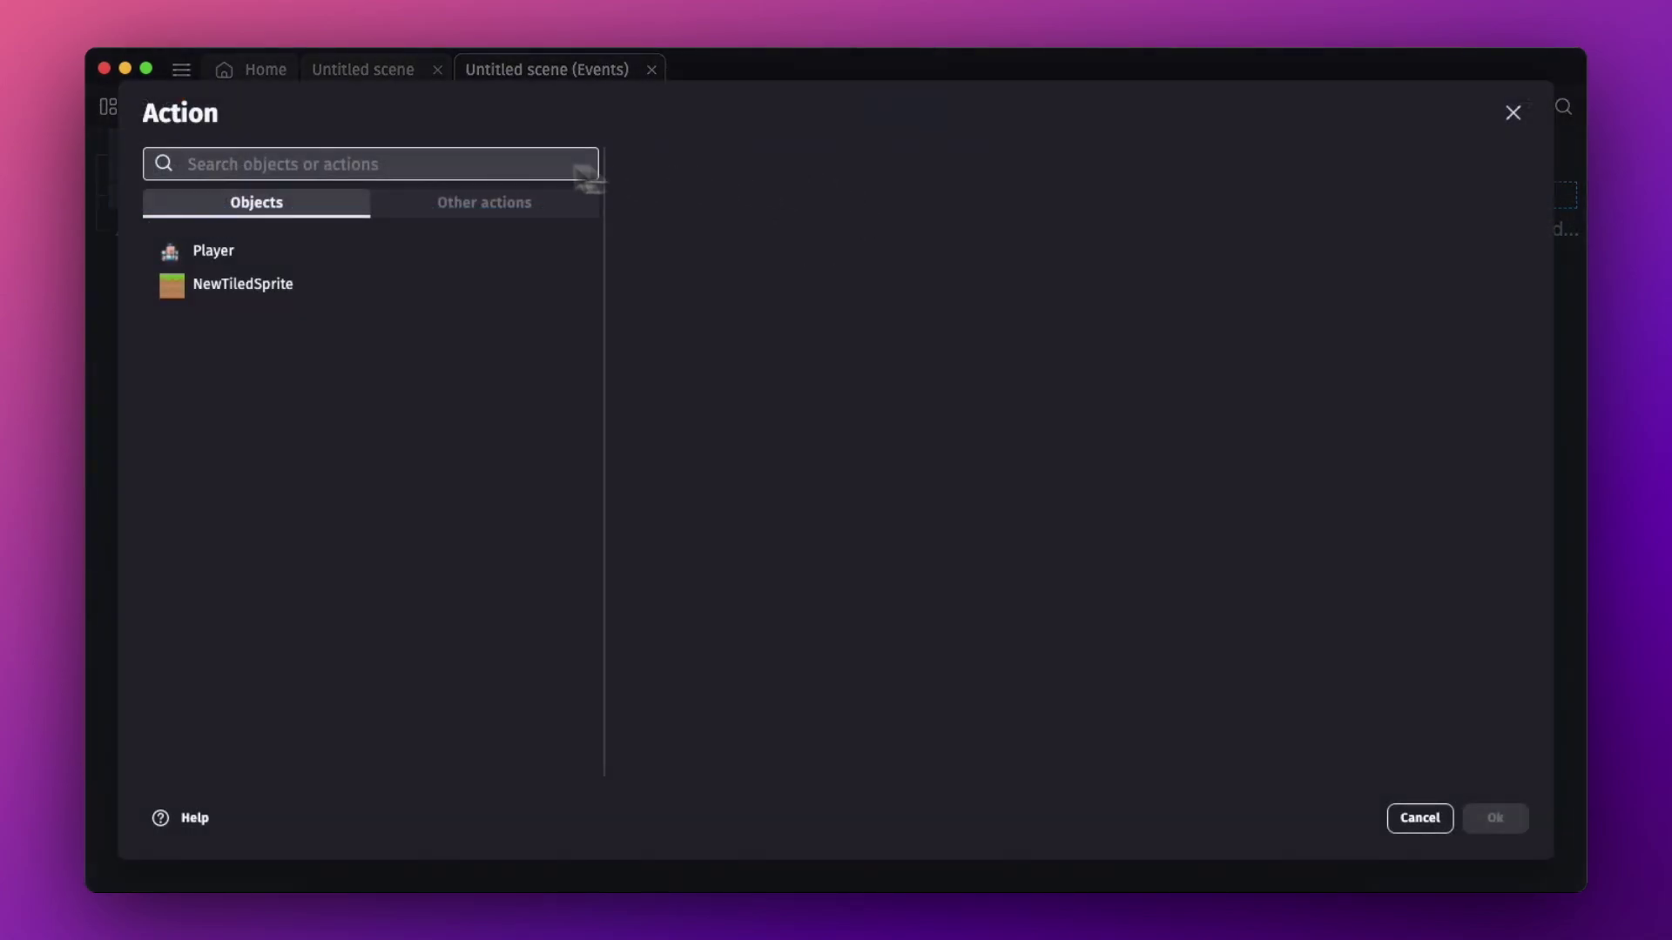
pyautogui.click(481, 207)
pyautogui.click(482, 163)
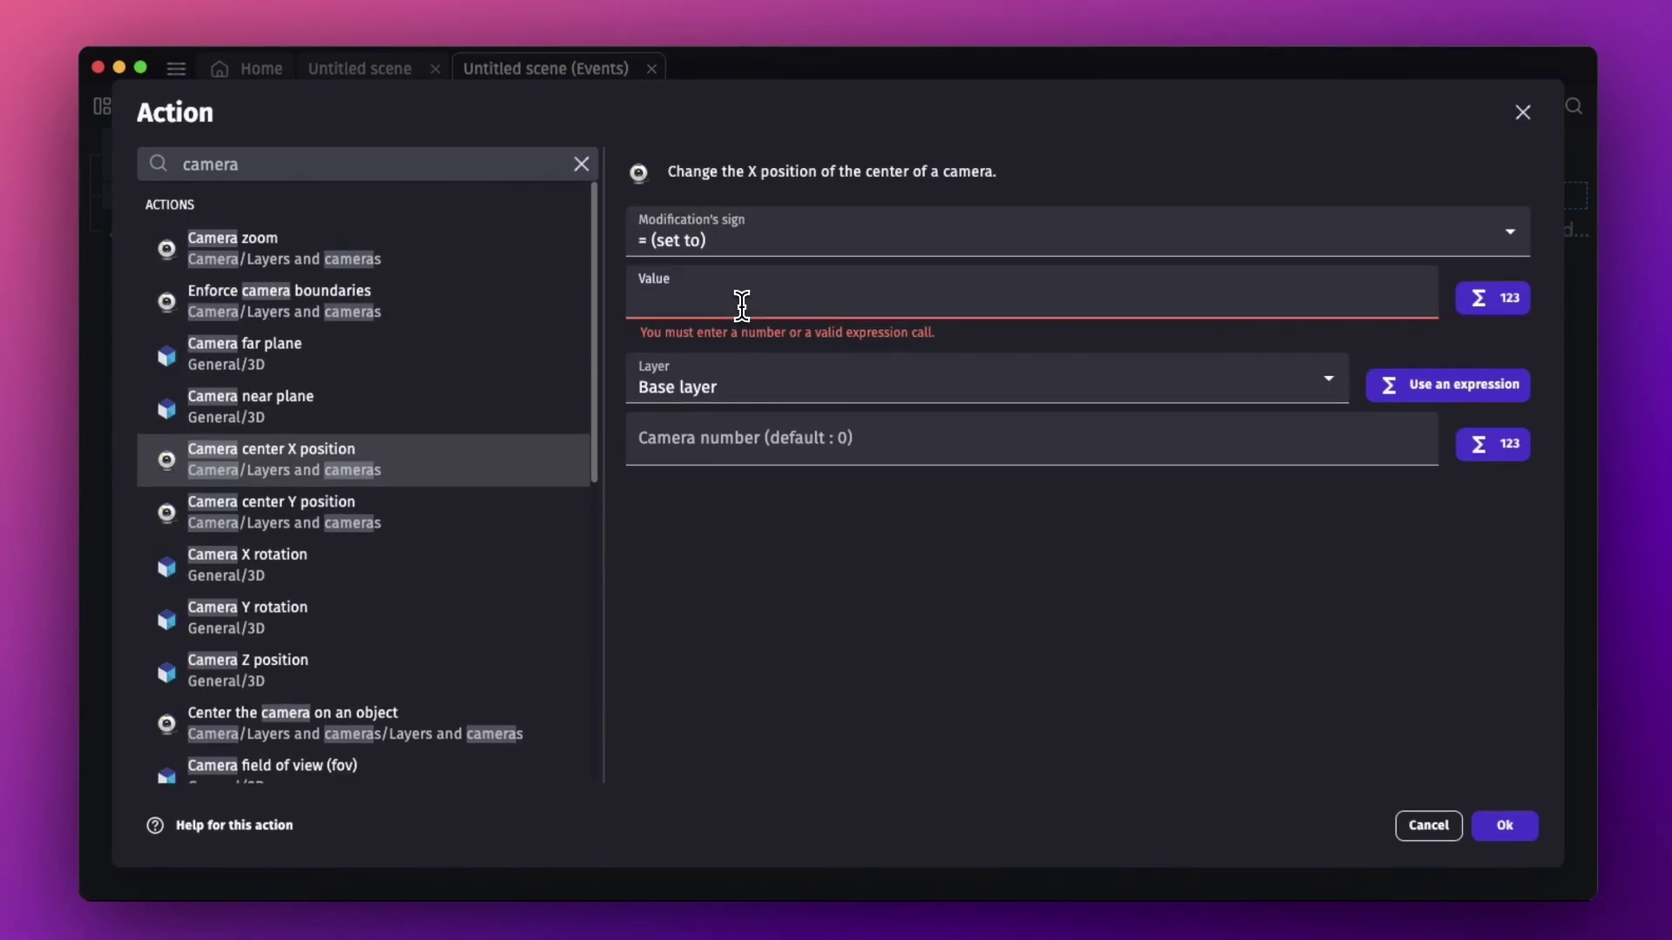
# Set the camera's center X position to Player.CenterX() on the Base layer and apply the action.
pyautogui.click(740, 302)
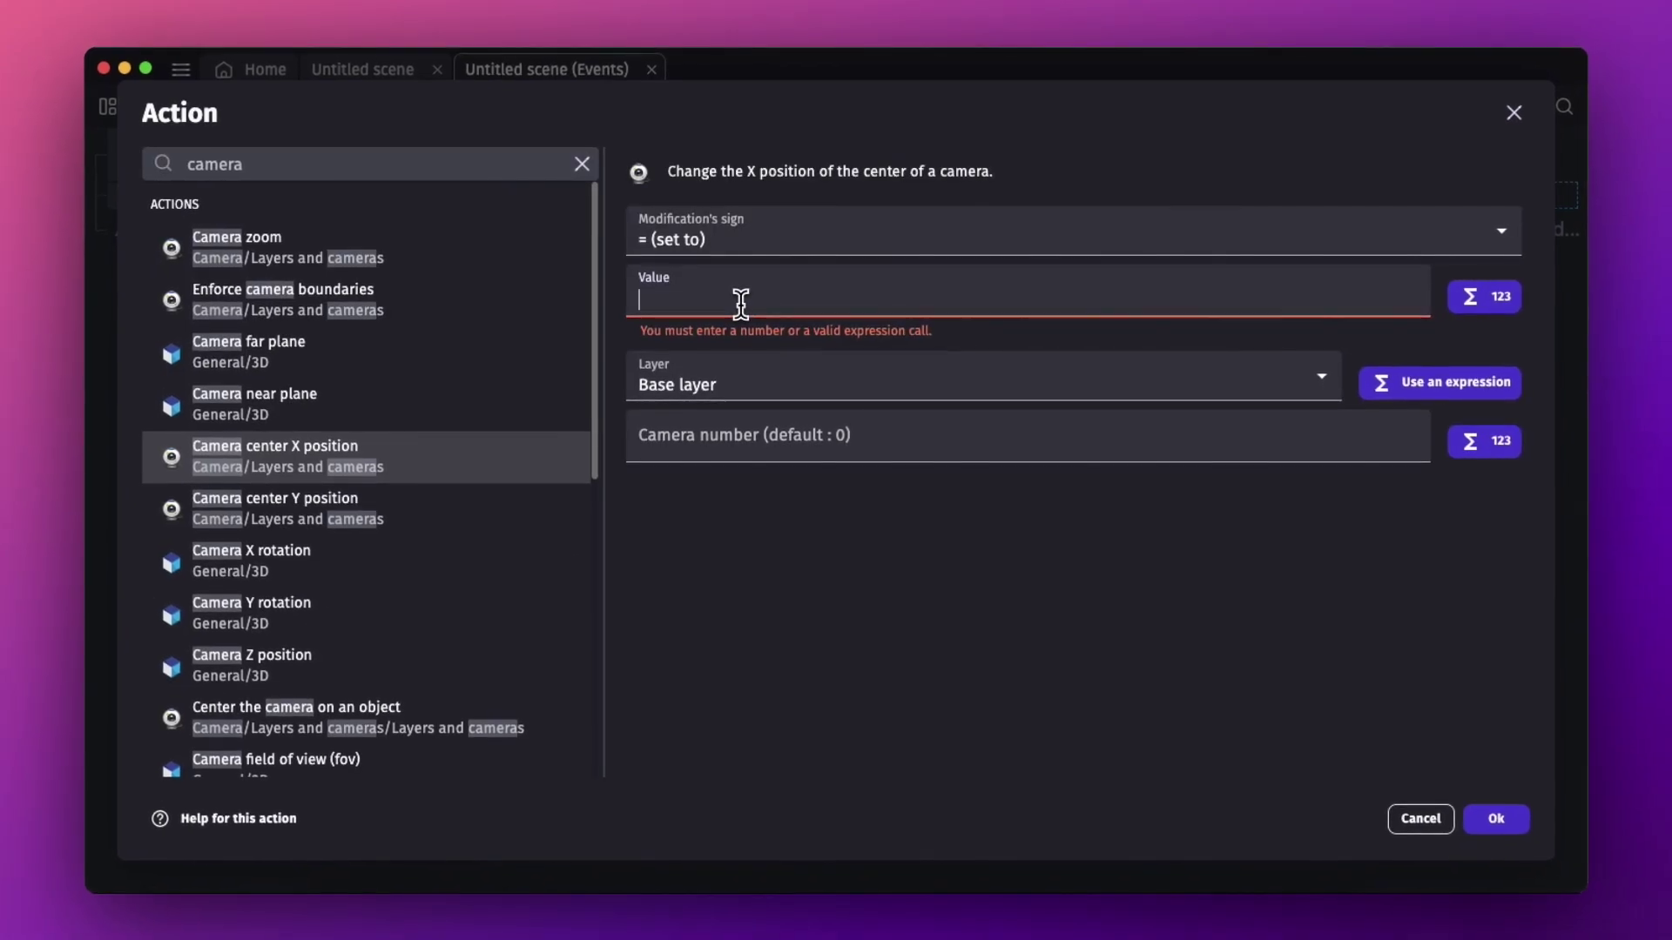
pyautogui.write('pla')
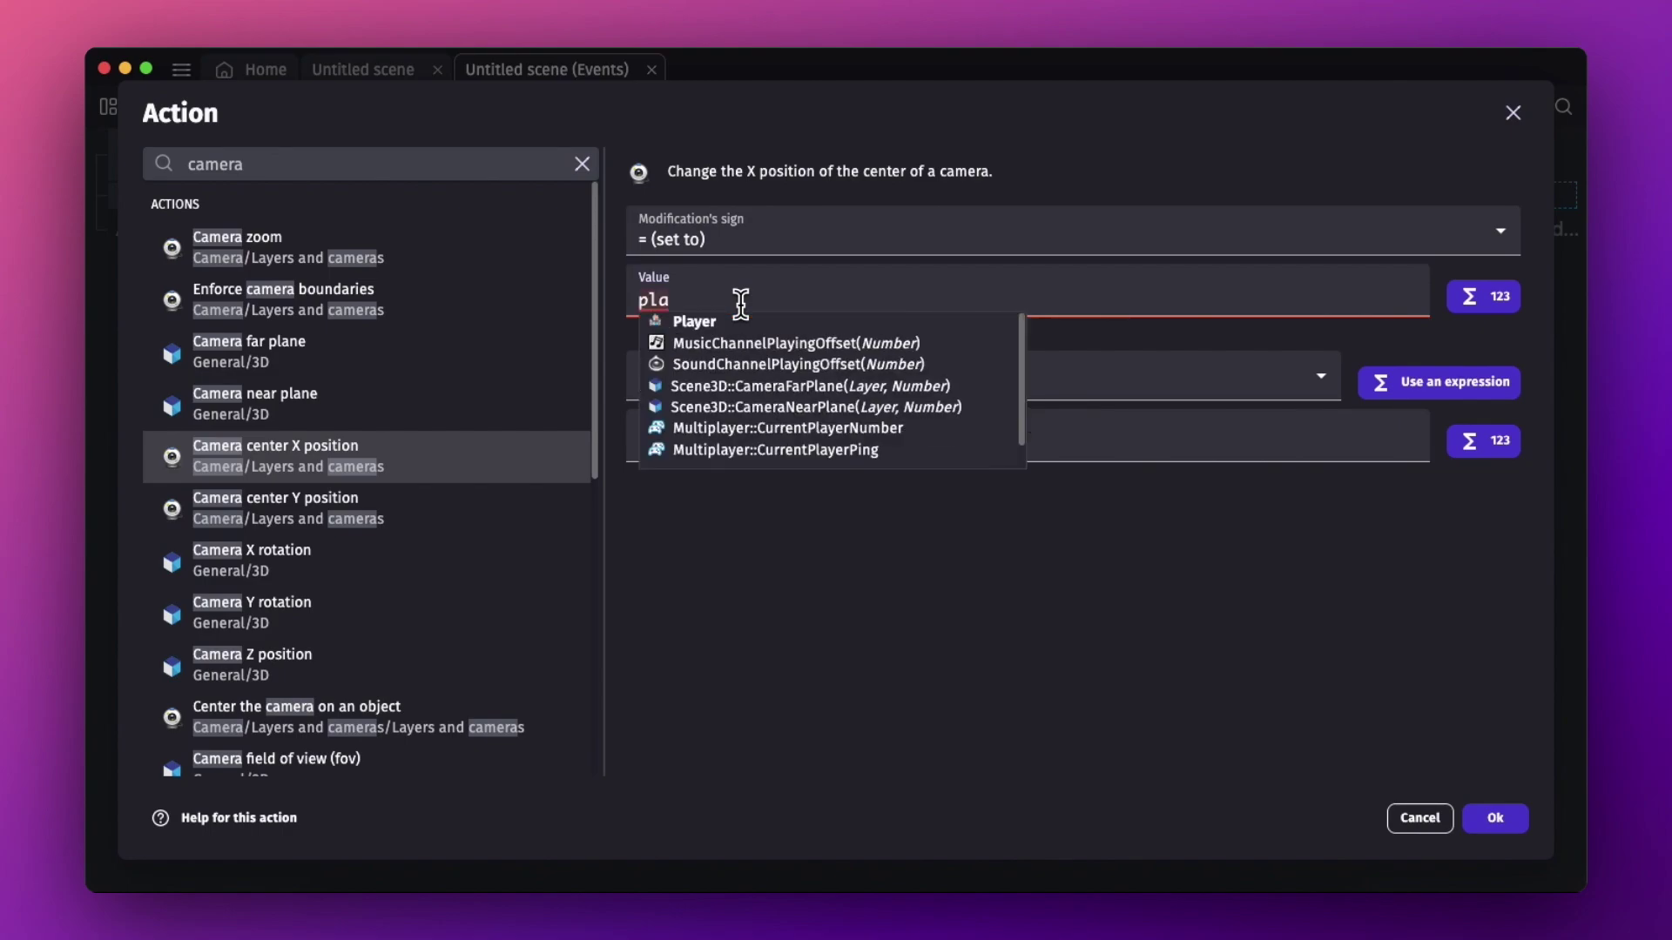
pyautogui.write('yer.')
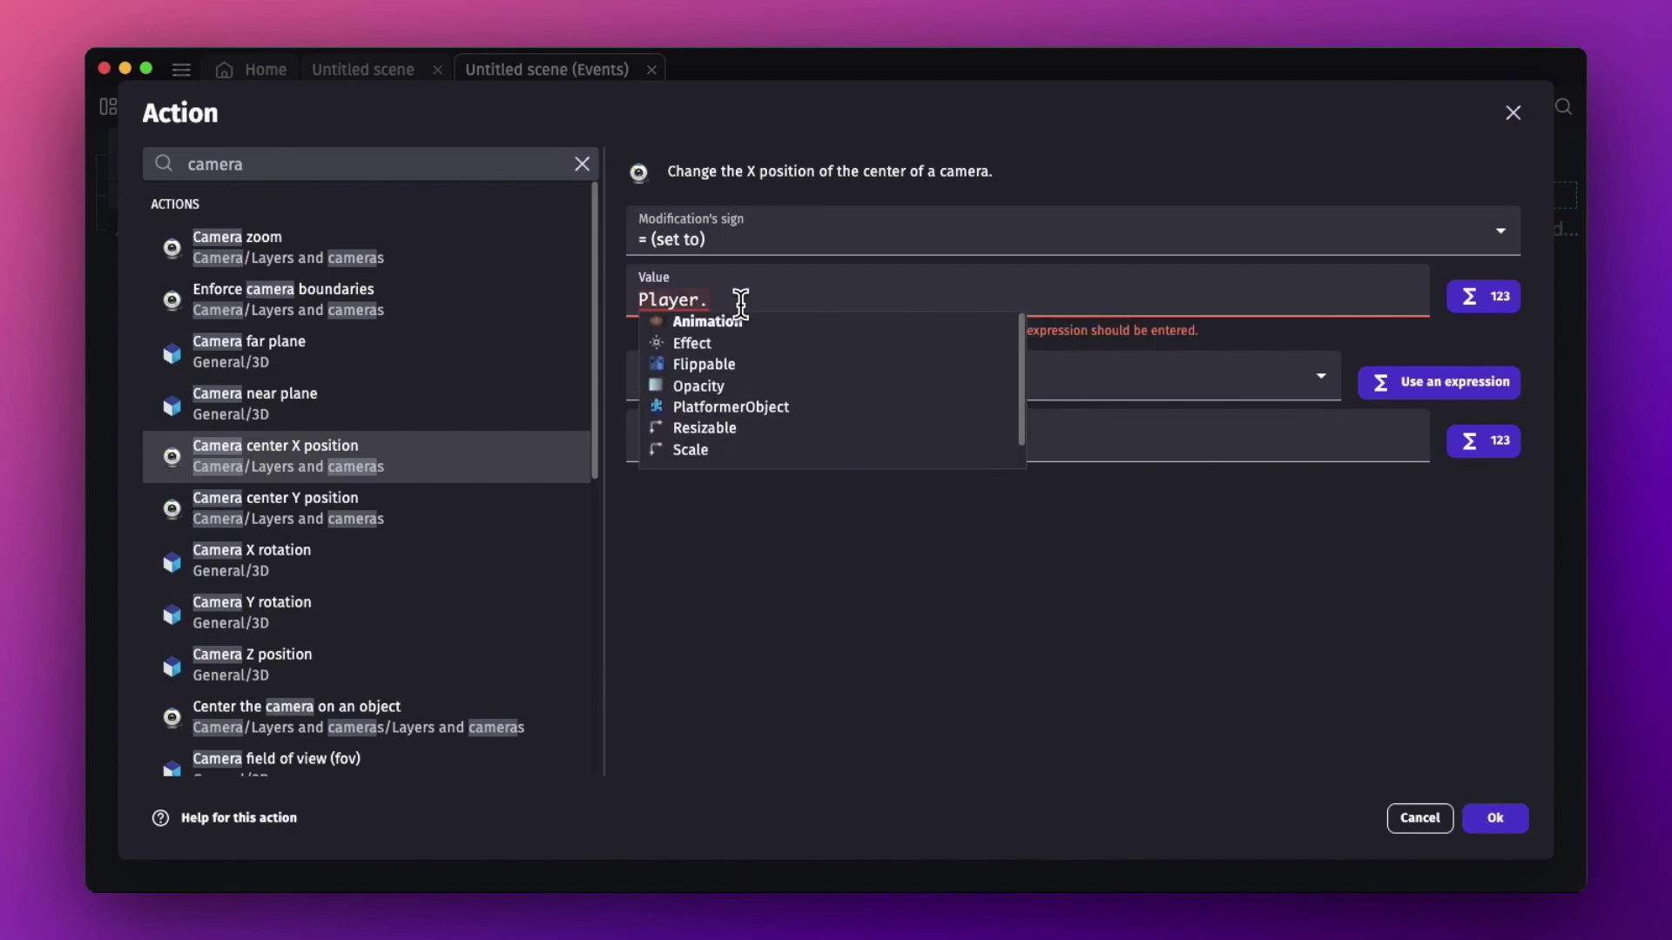
pyautogui.write('enterX()')
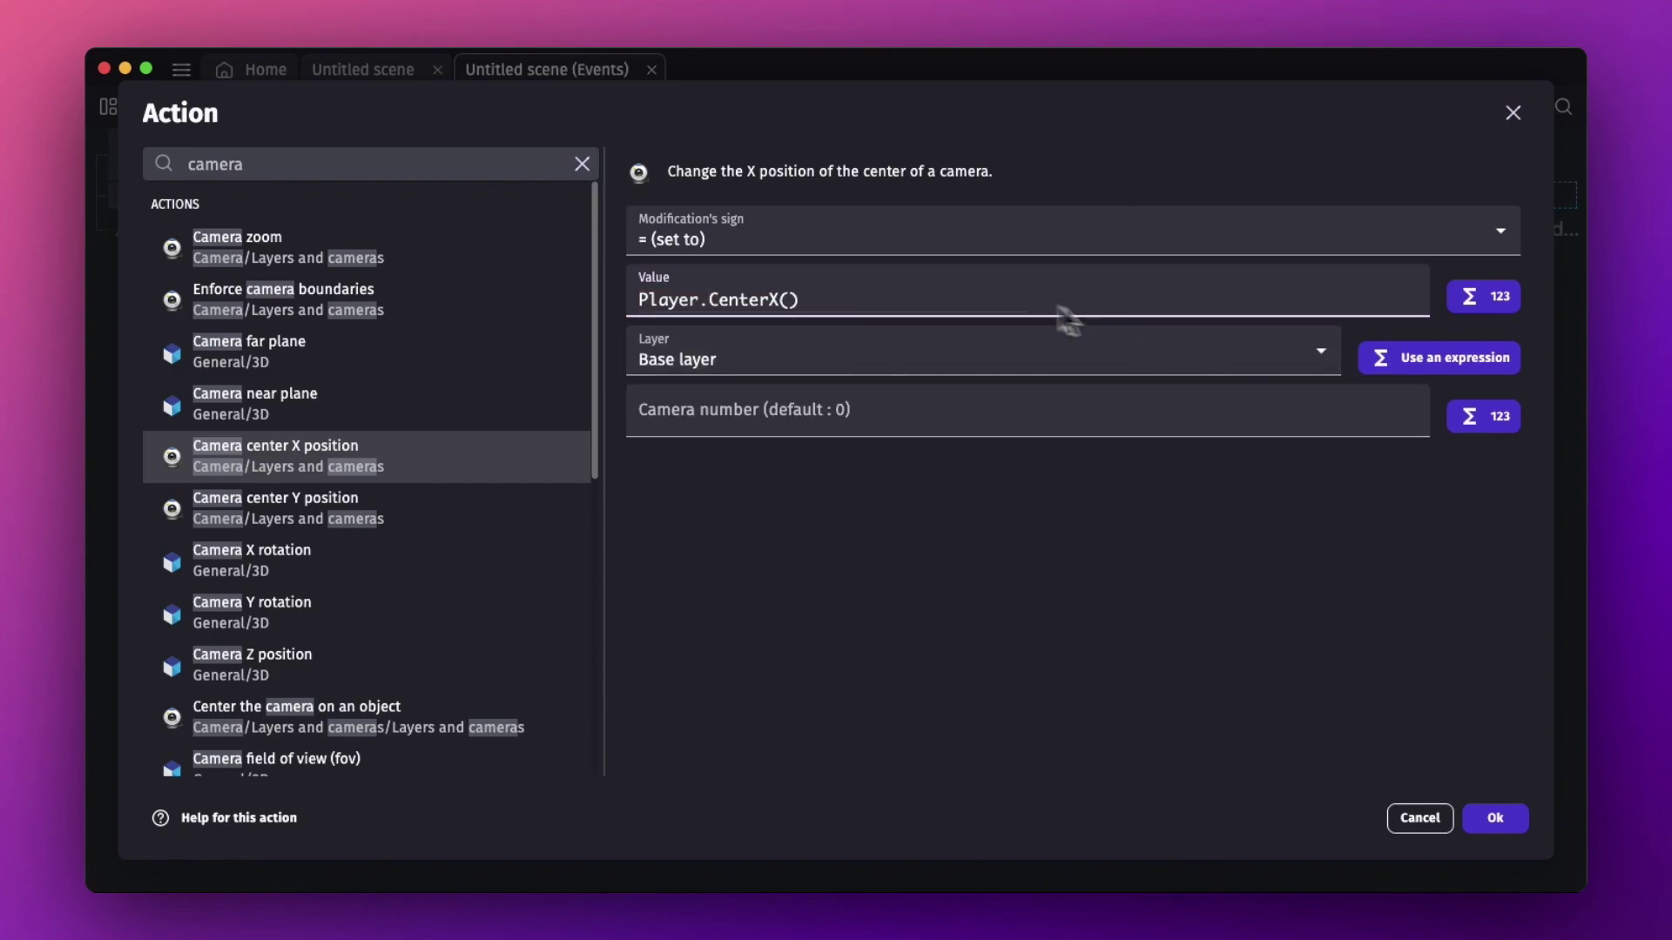
pyautogui.click(958, 229)
pyautogui.click(975, 221)
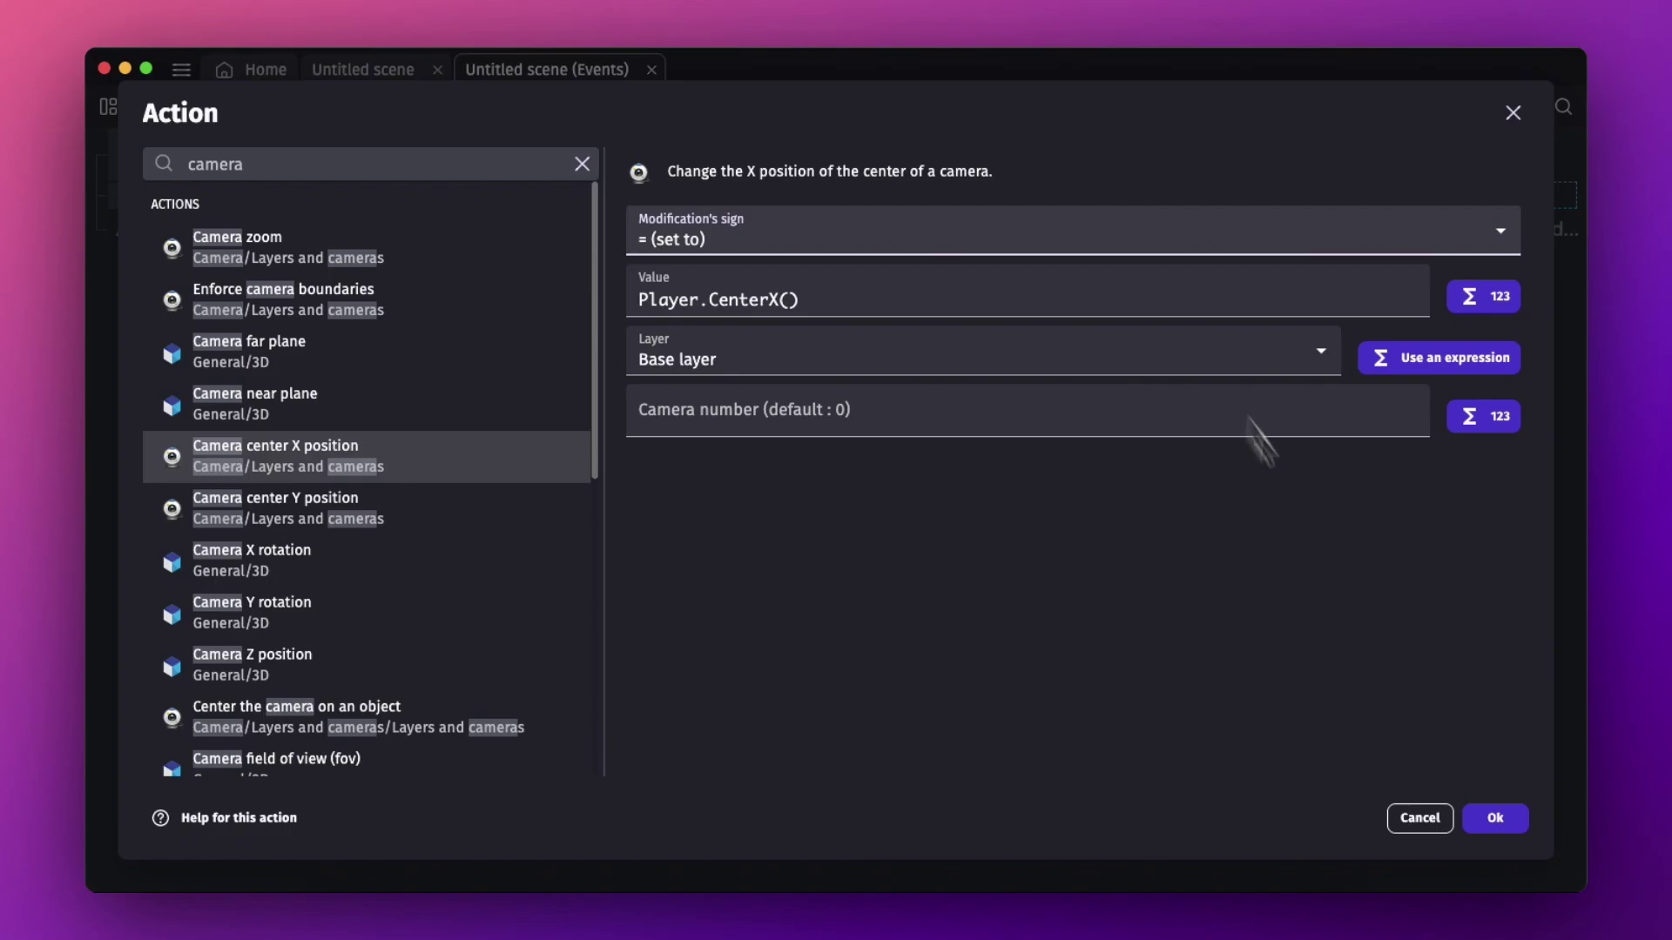
pyautogui.click(1511, 824)
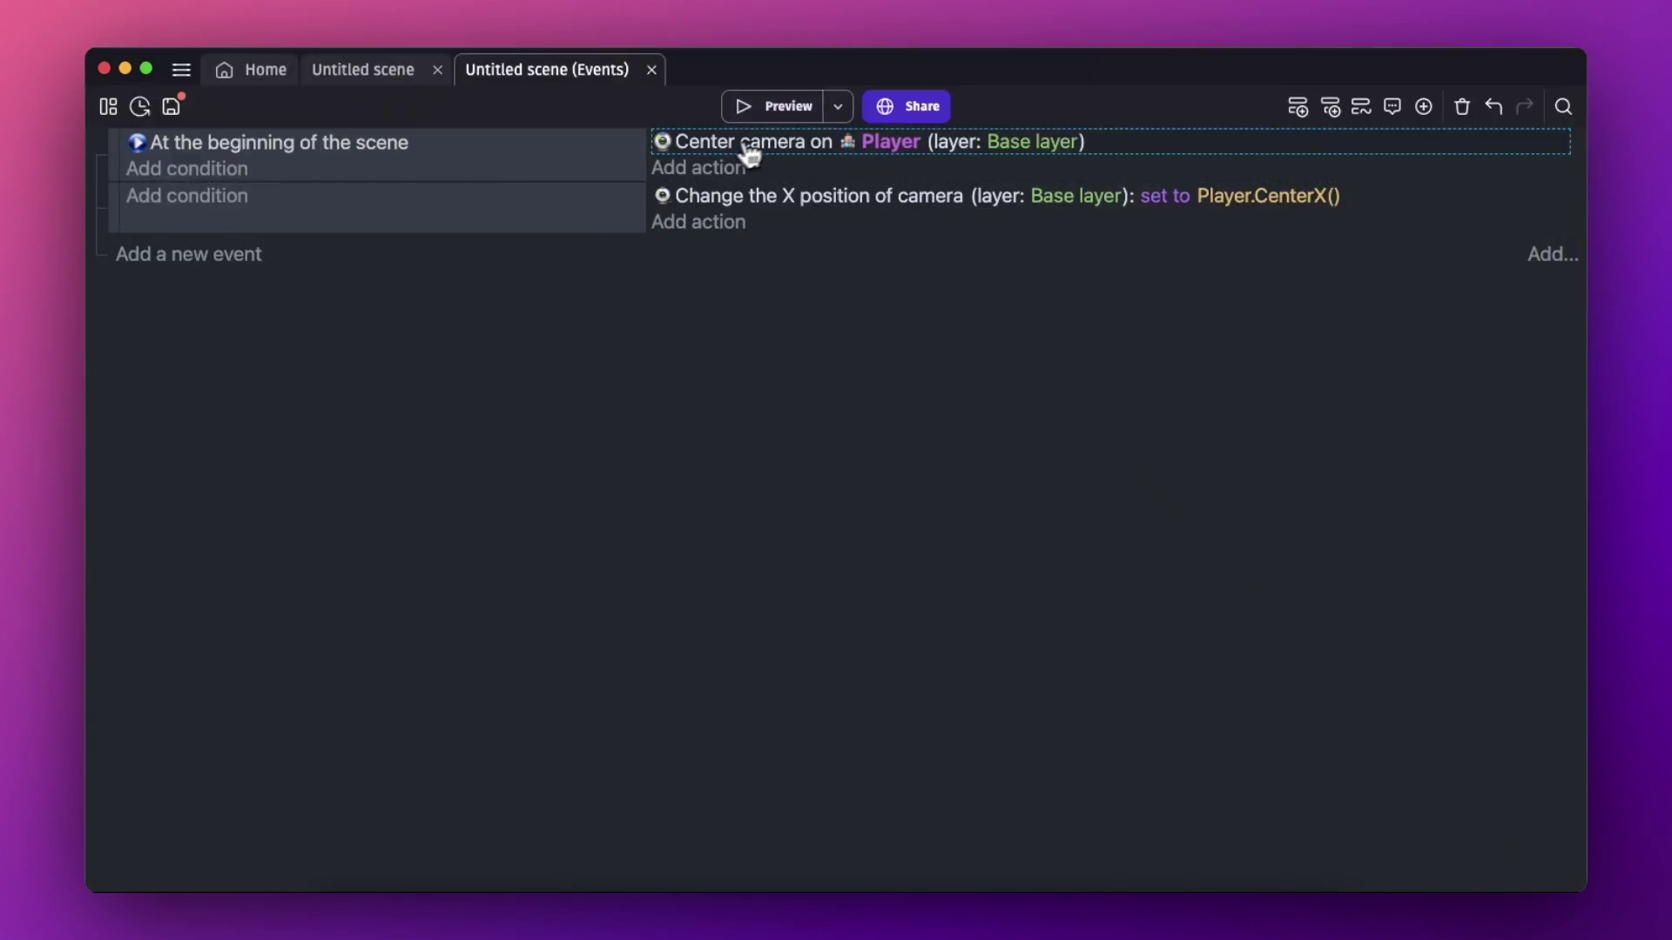
# Add a Camera zoom action with value 3 on the Base layer to the "At the beginning of the scene" event.
pyautogui.click(730, 171)
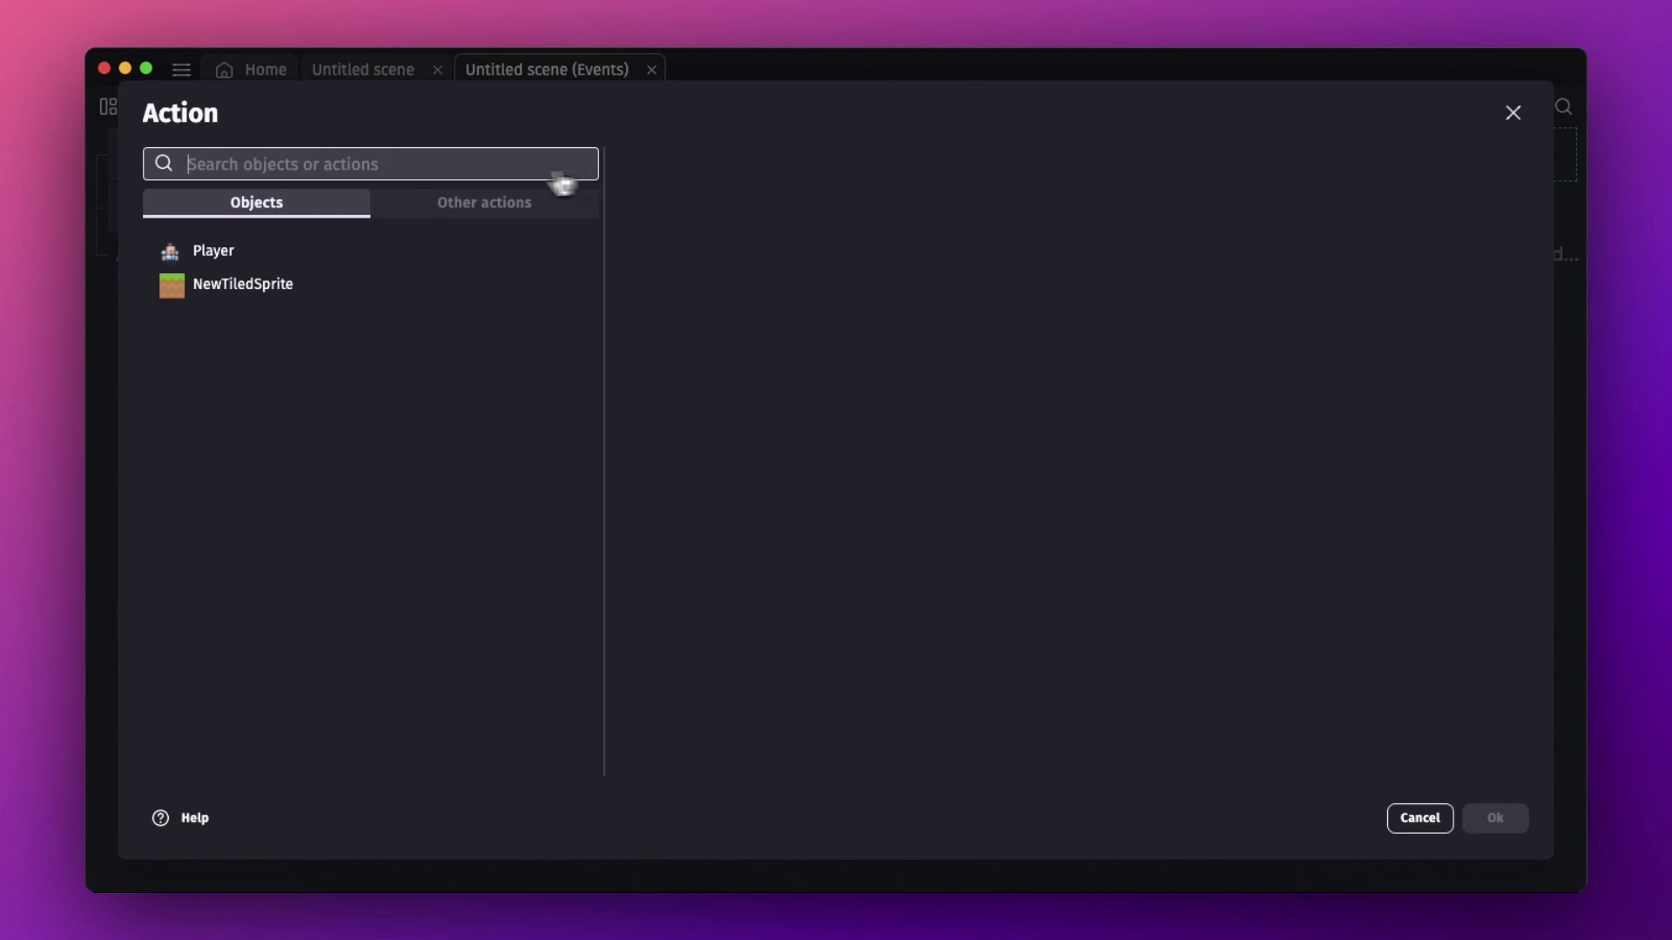
pyautogui.write('camera')
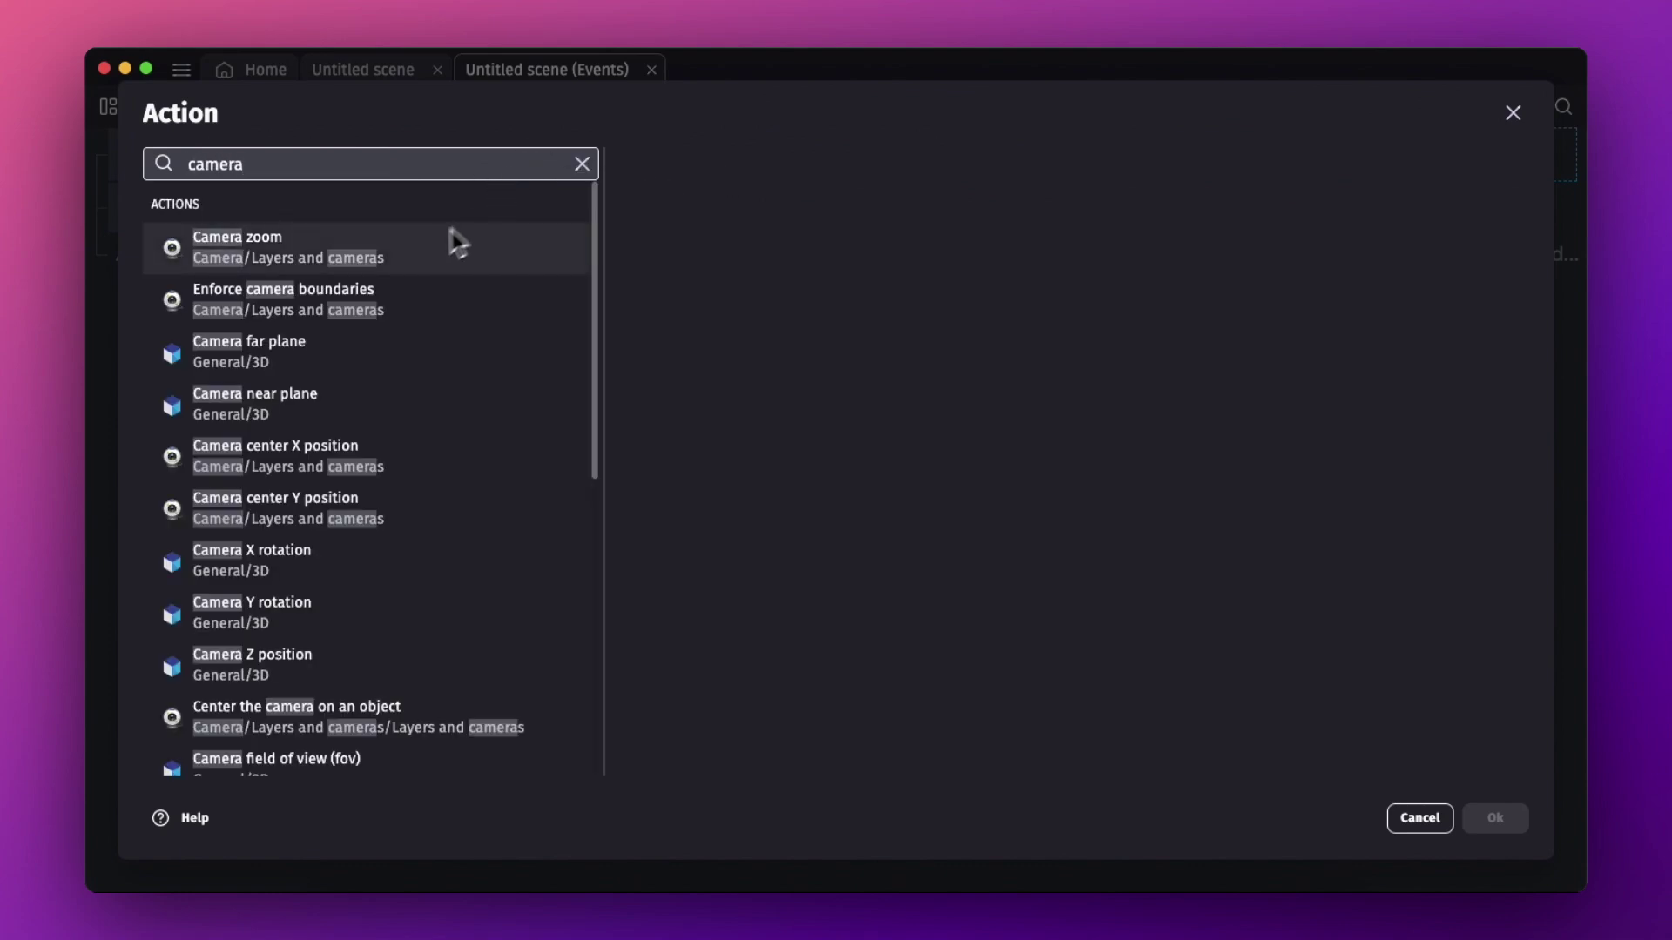
pyautogui.click(287, 252)
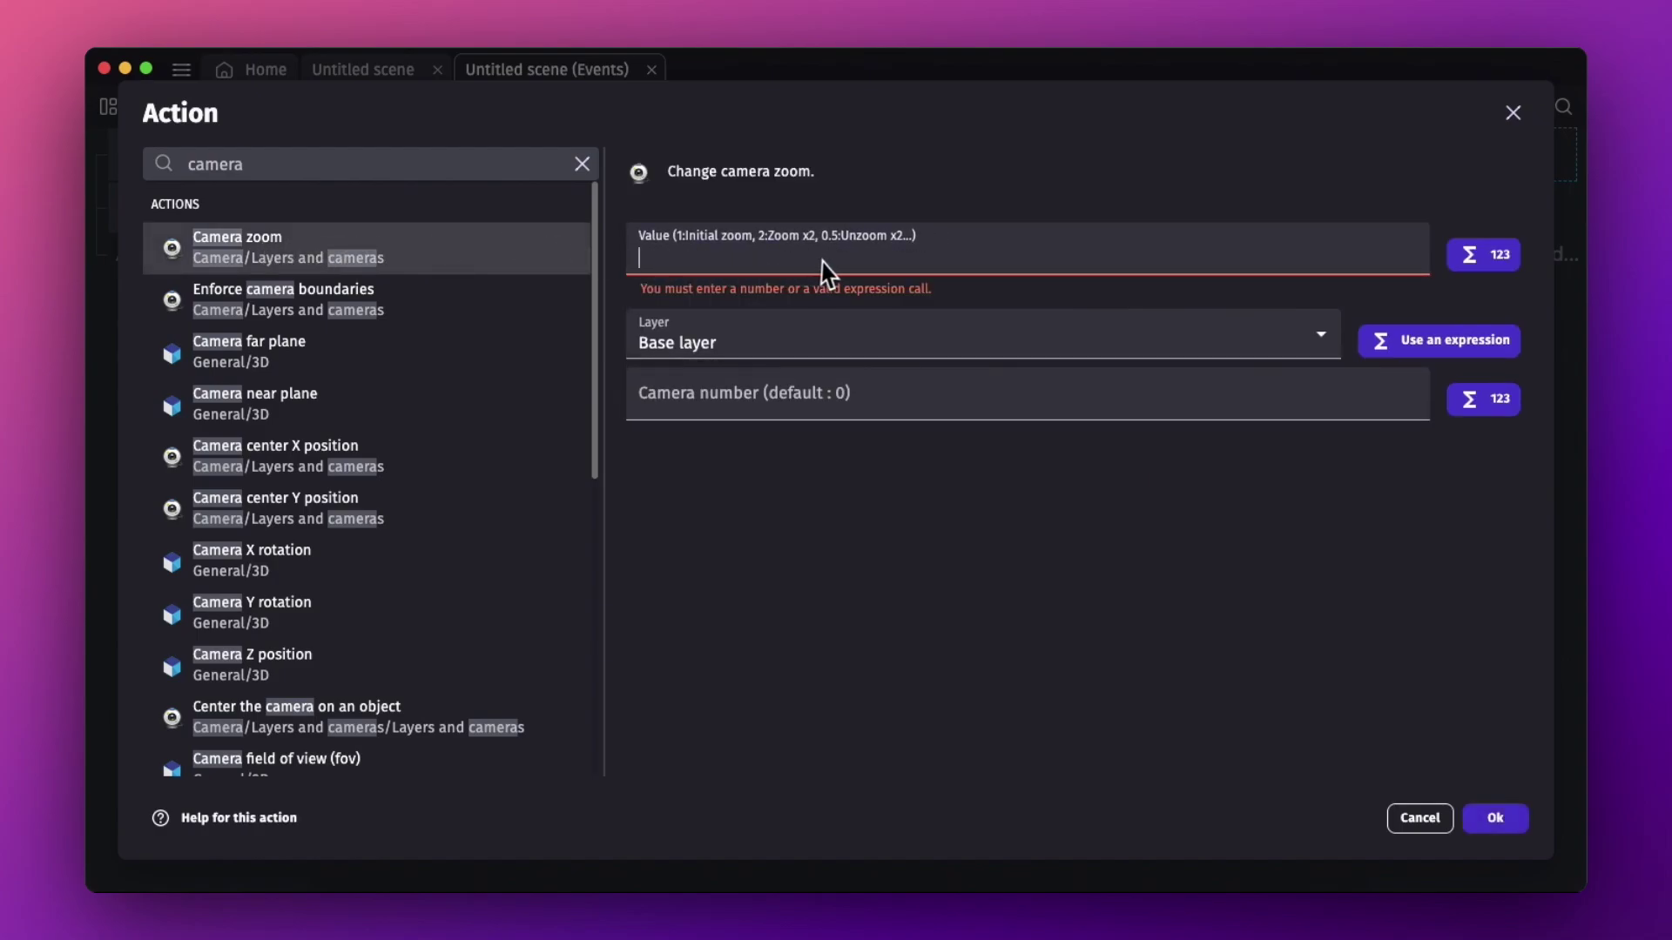
pyautogui.write('3')
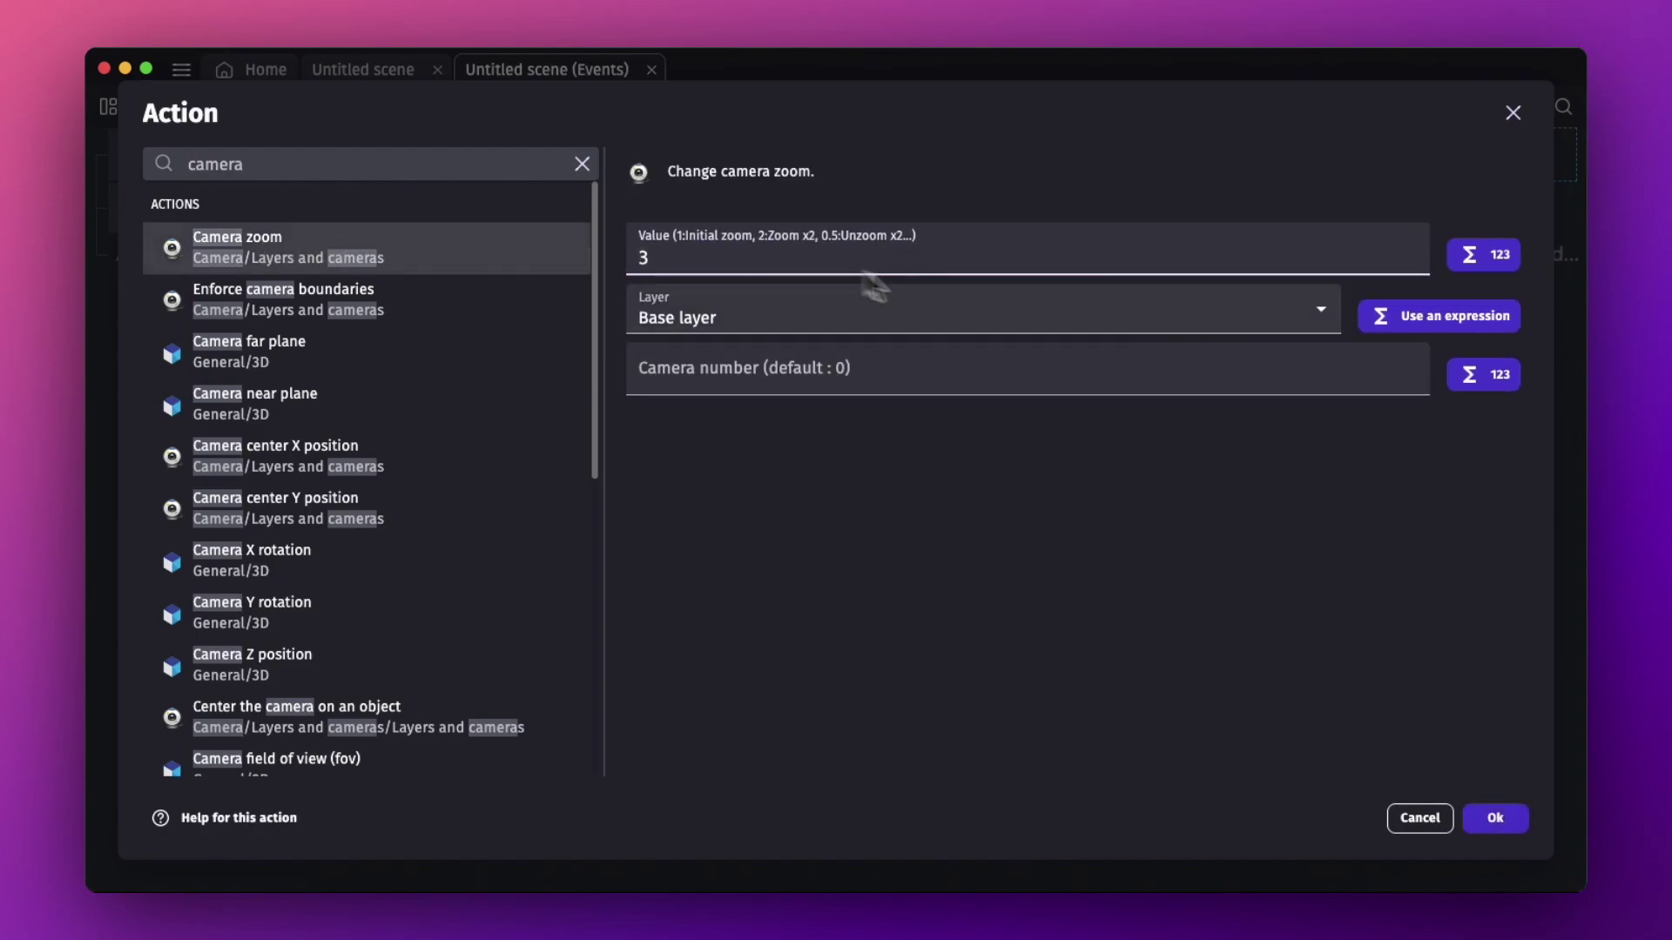
pyautogui.click(1089, 317)
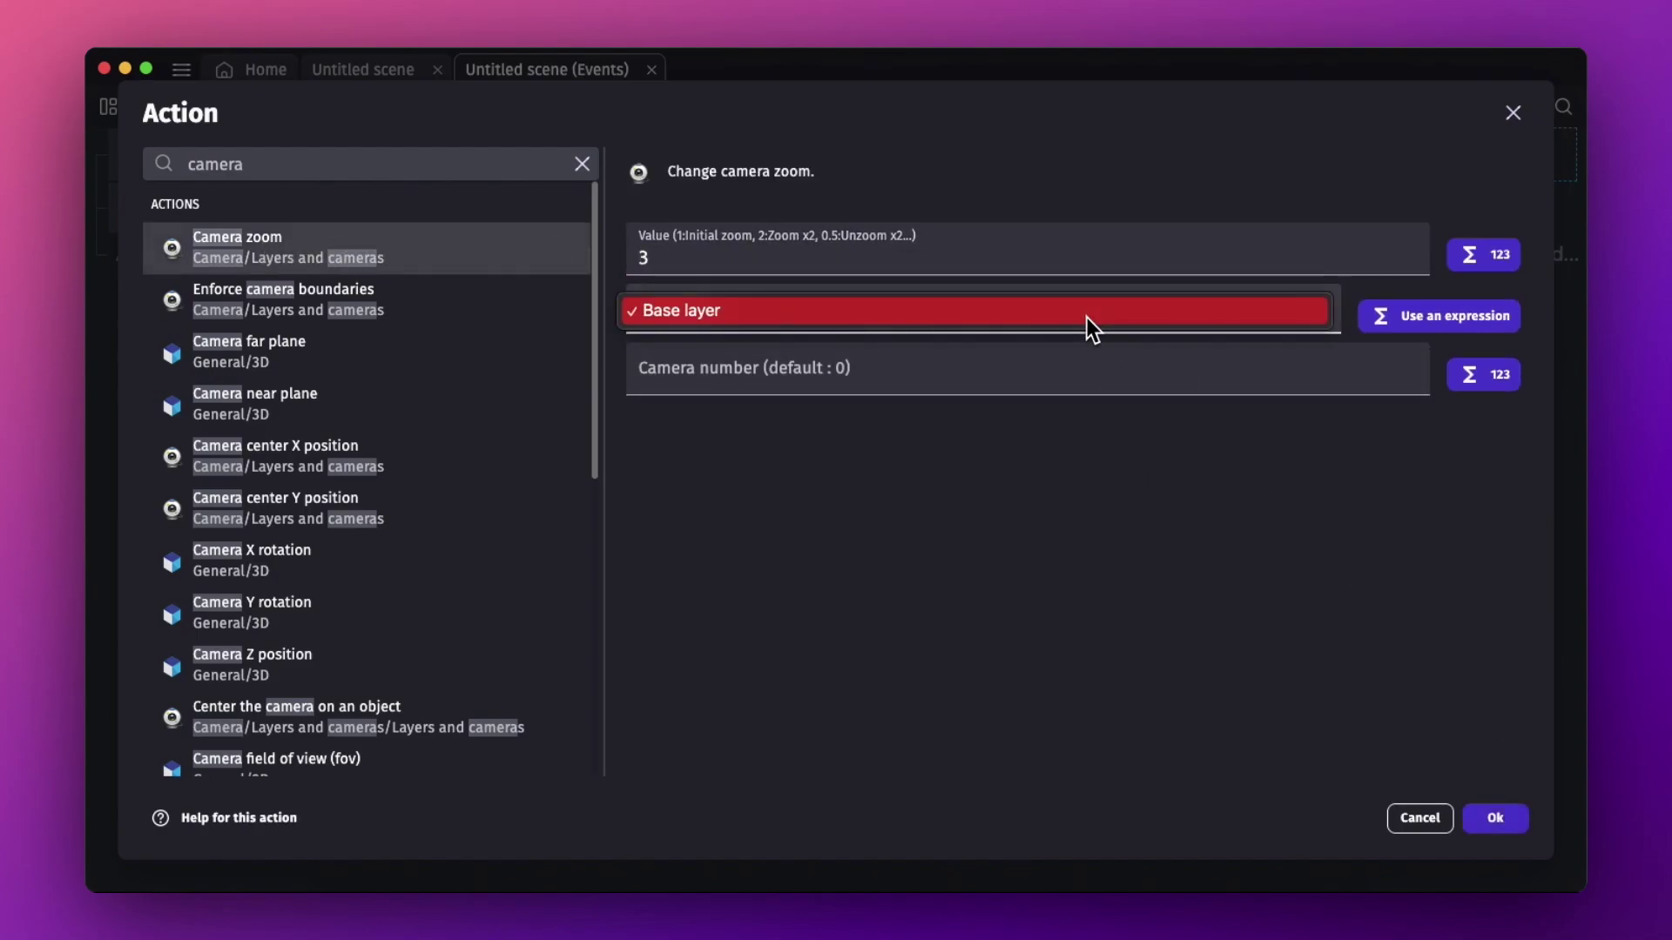
pyautogui.click(1085, 322)
pyautogui.click(1492, 821)
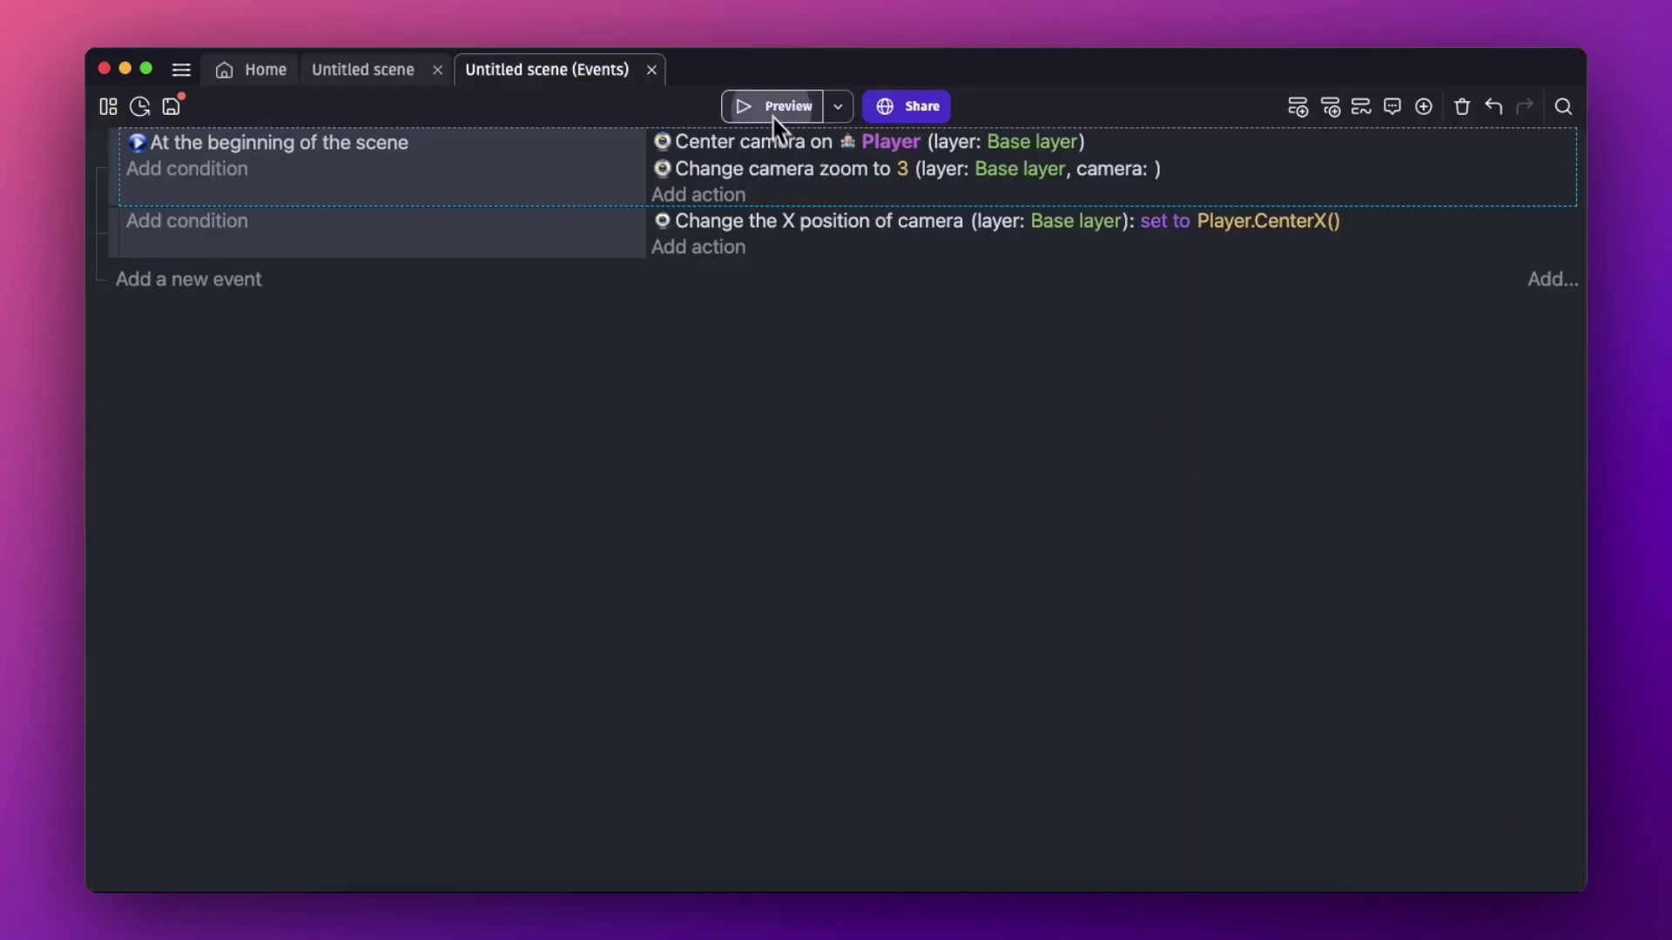
# Preview the game to test the zoomed camera while the Player moves and jumps, then close the preview.
pyautogui.click(773, 109)
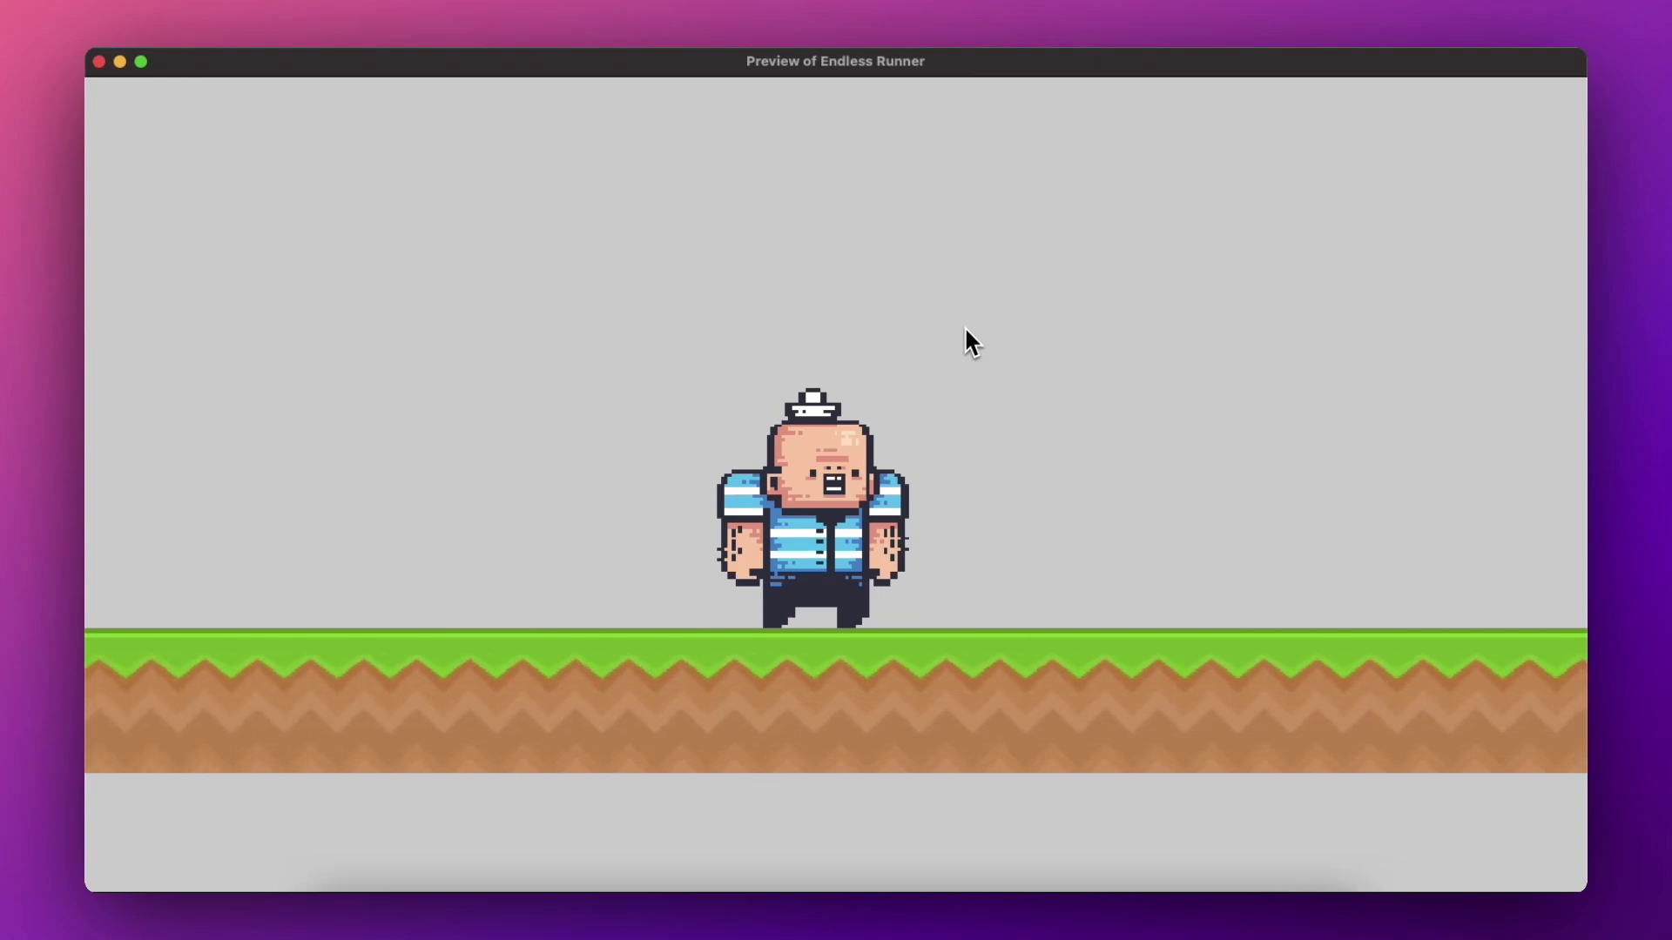
pyautogui.click(965, 329)
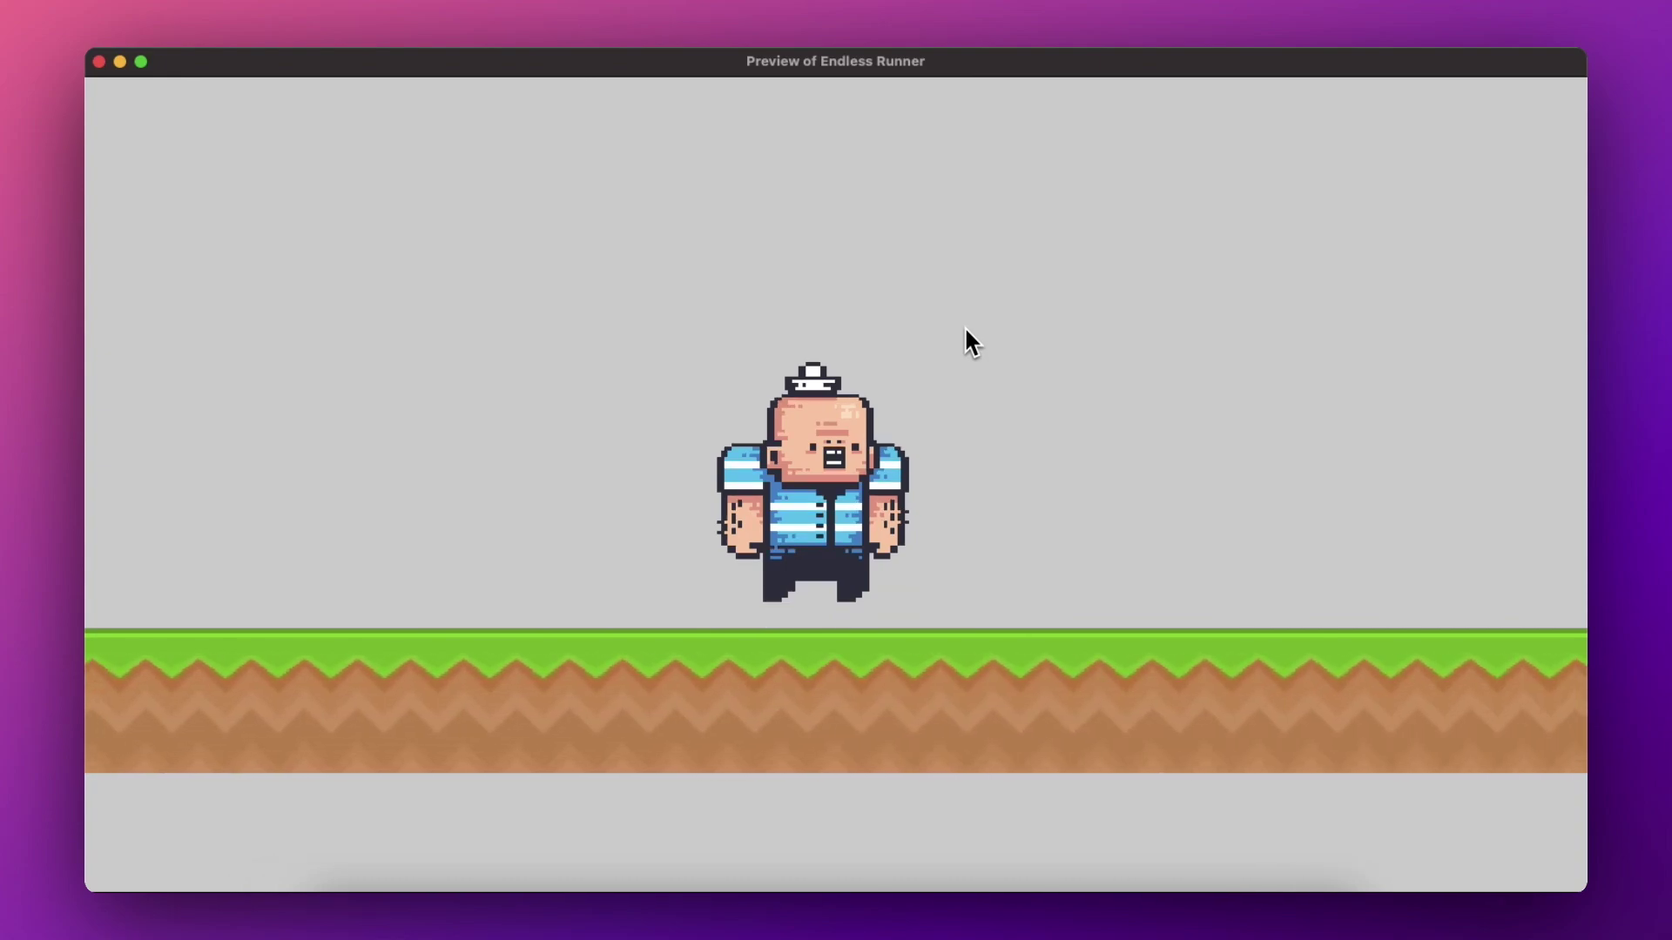
pyautogui.click(964, 329)
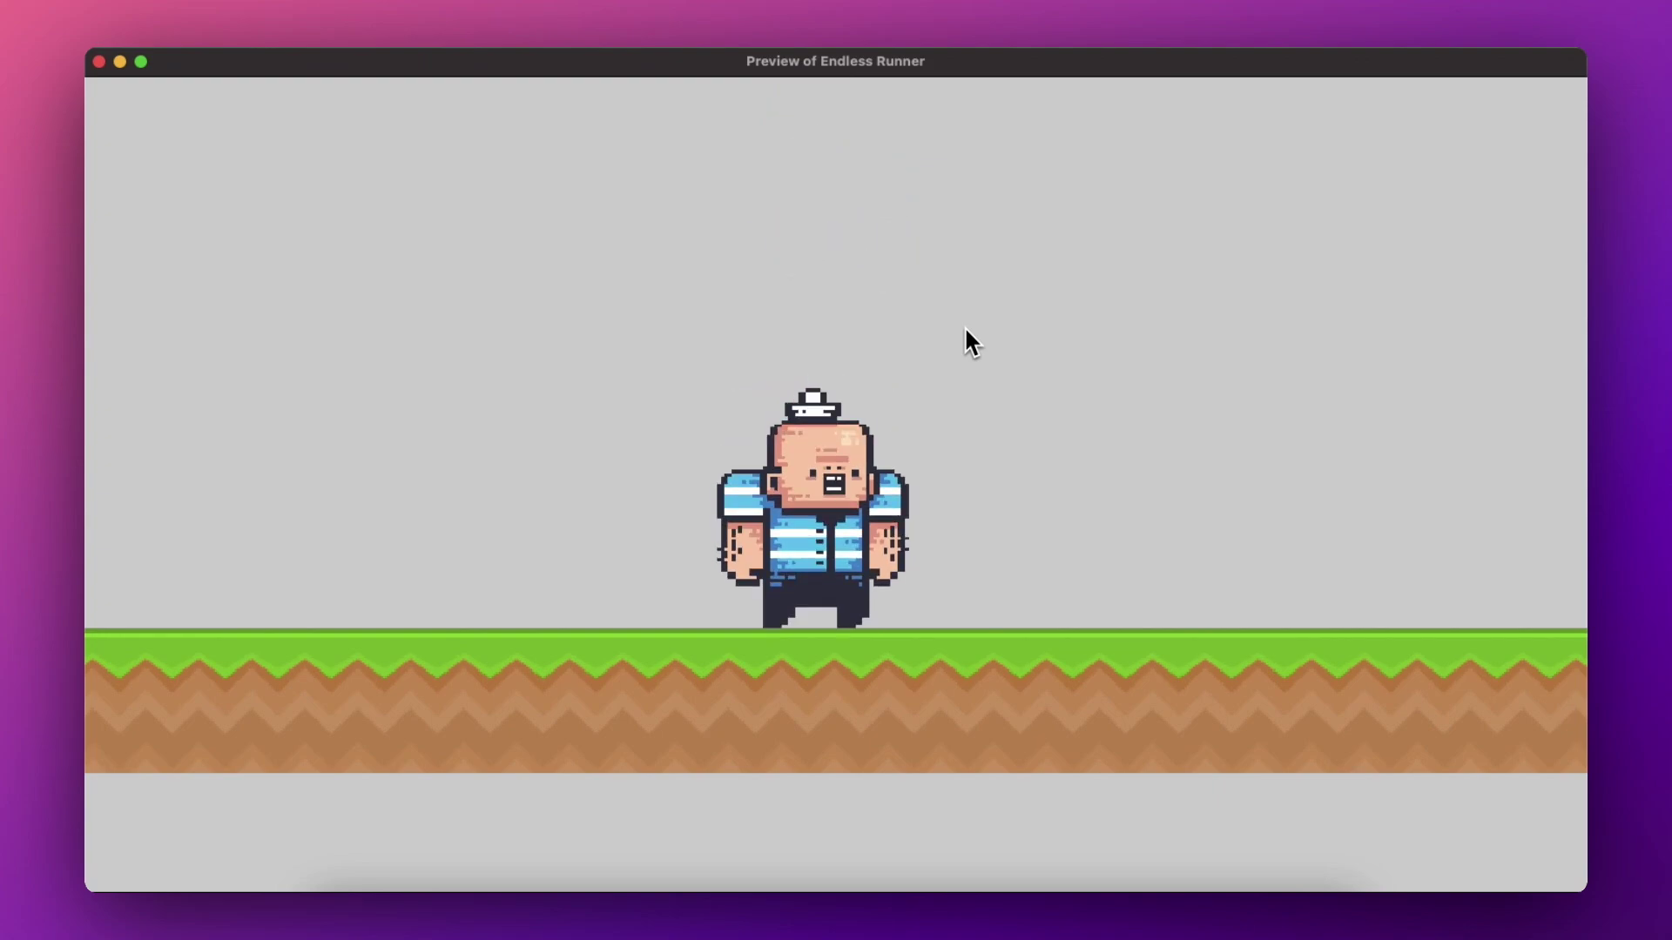
pyautogui.click(101, 64)
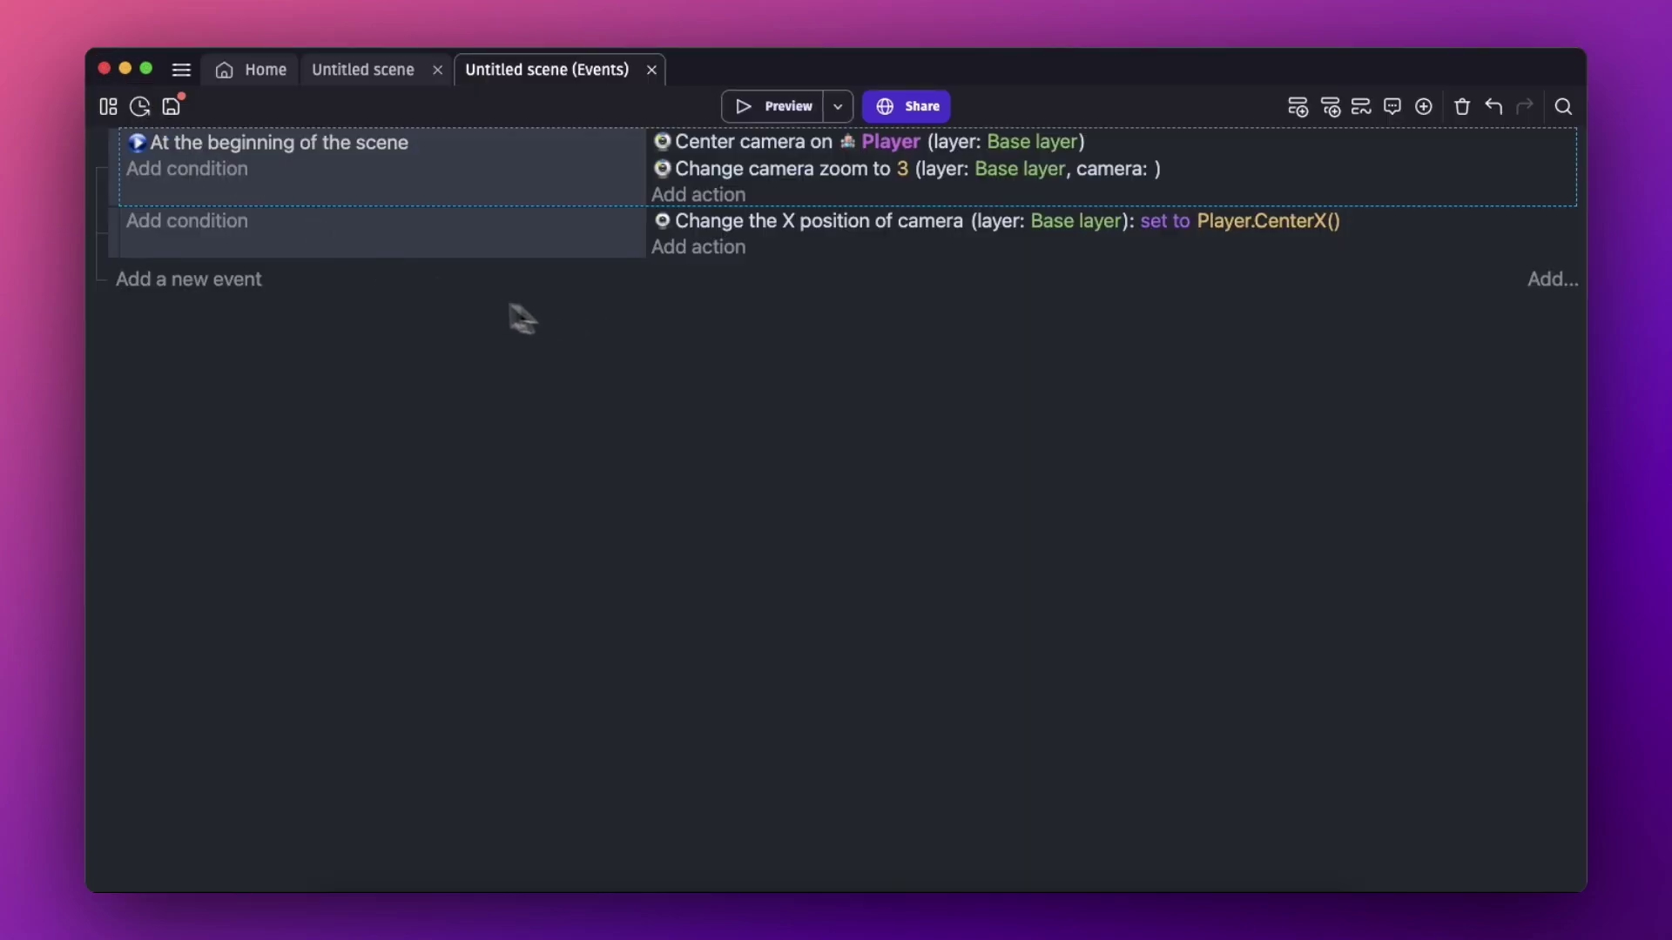
# Add a new event with the Player condition "Control pressed or simulated" set to the Right key.
pyautogui.click(219, 289)
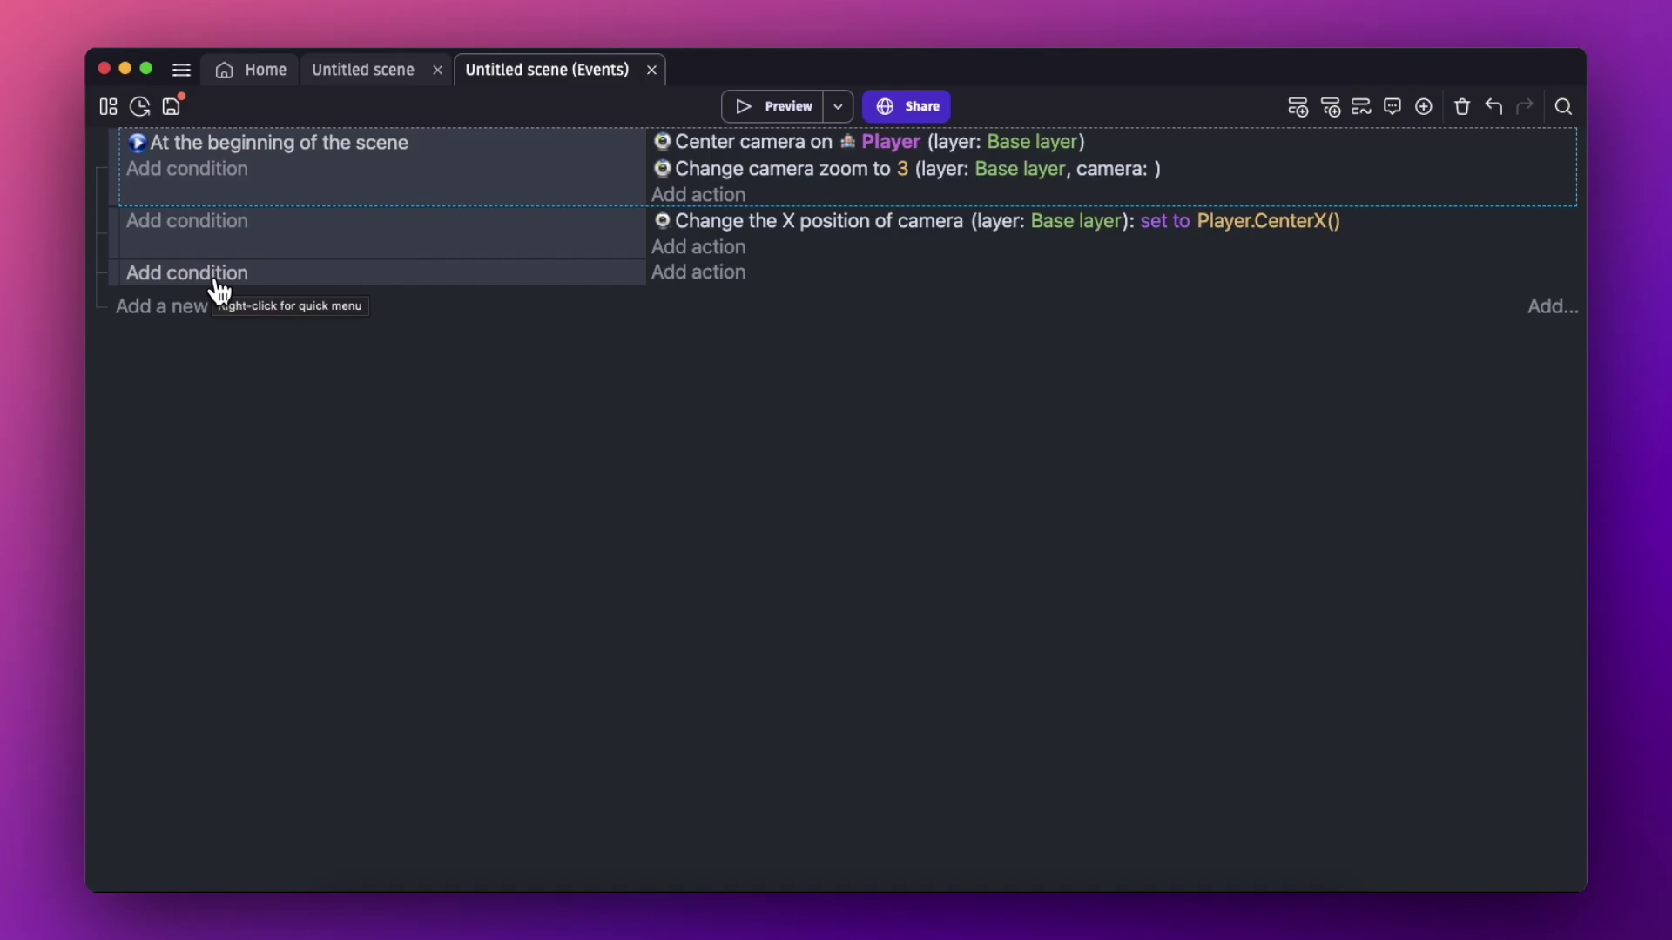
pyautogui.click(217, 286)
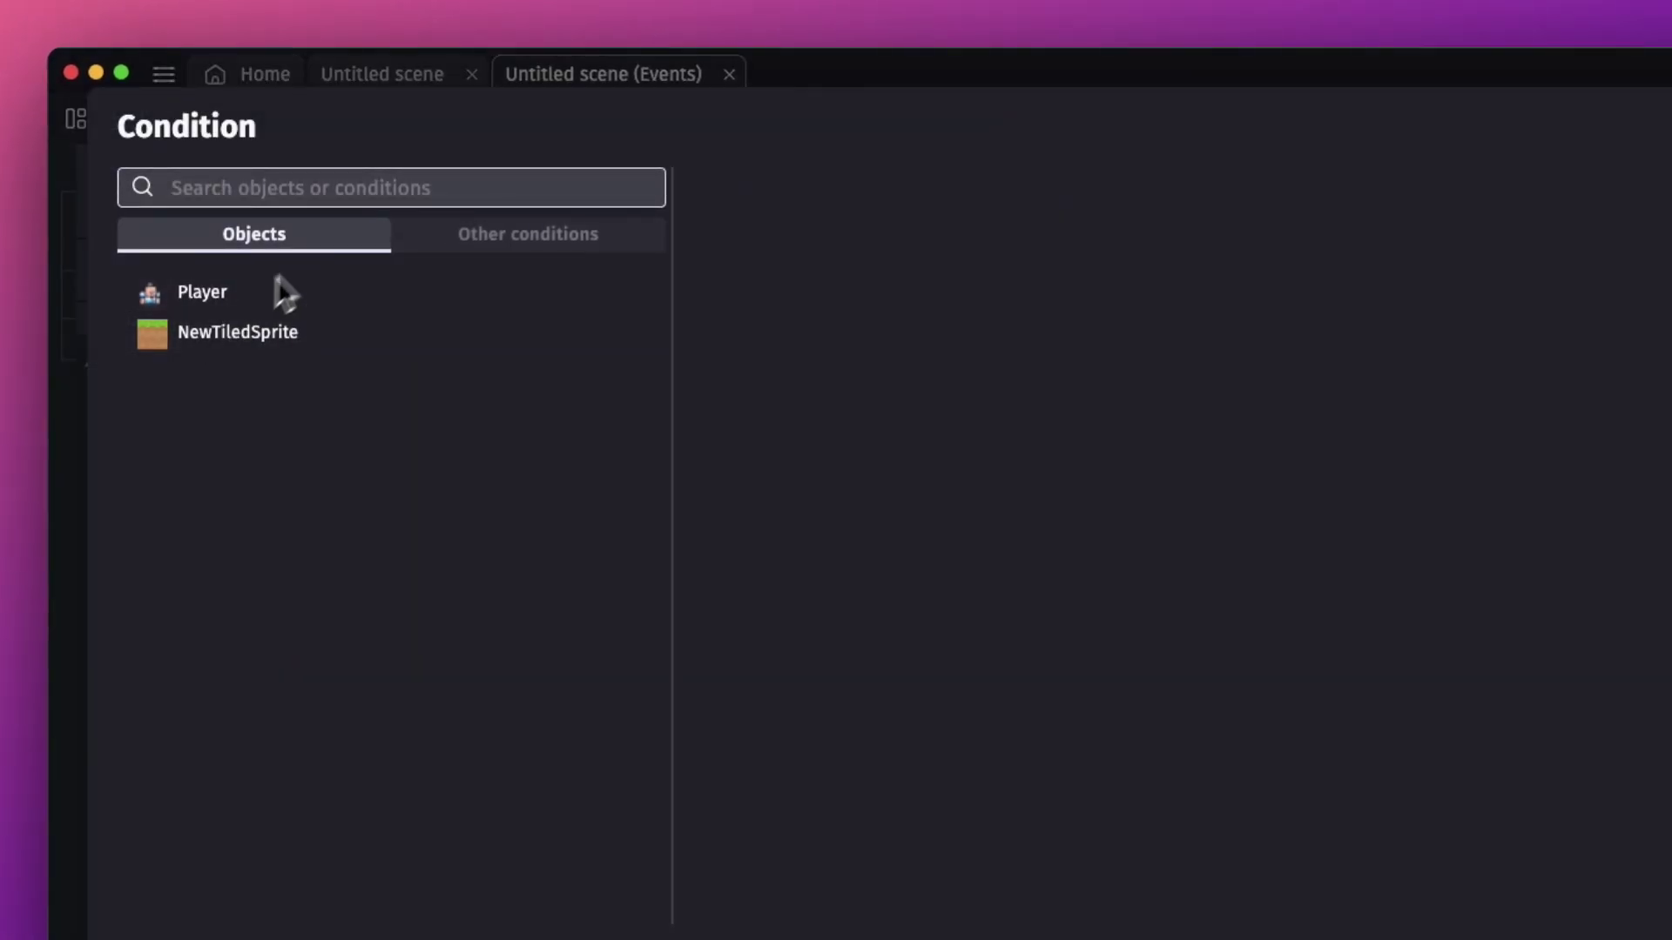
pyautogui.click(259, 300)
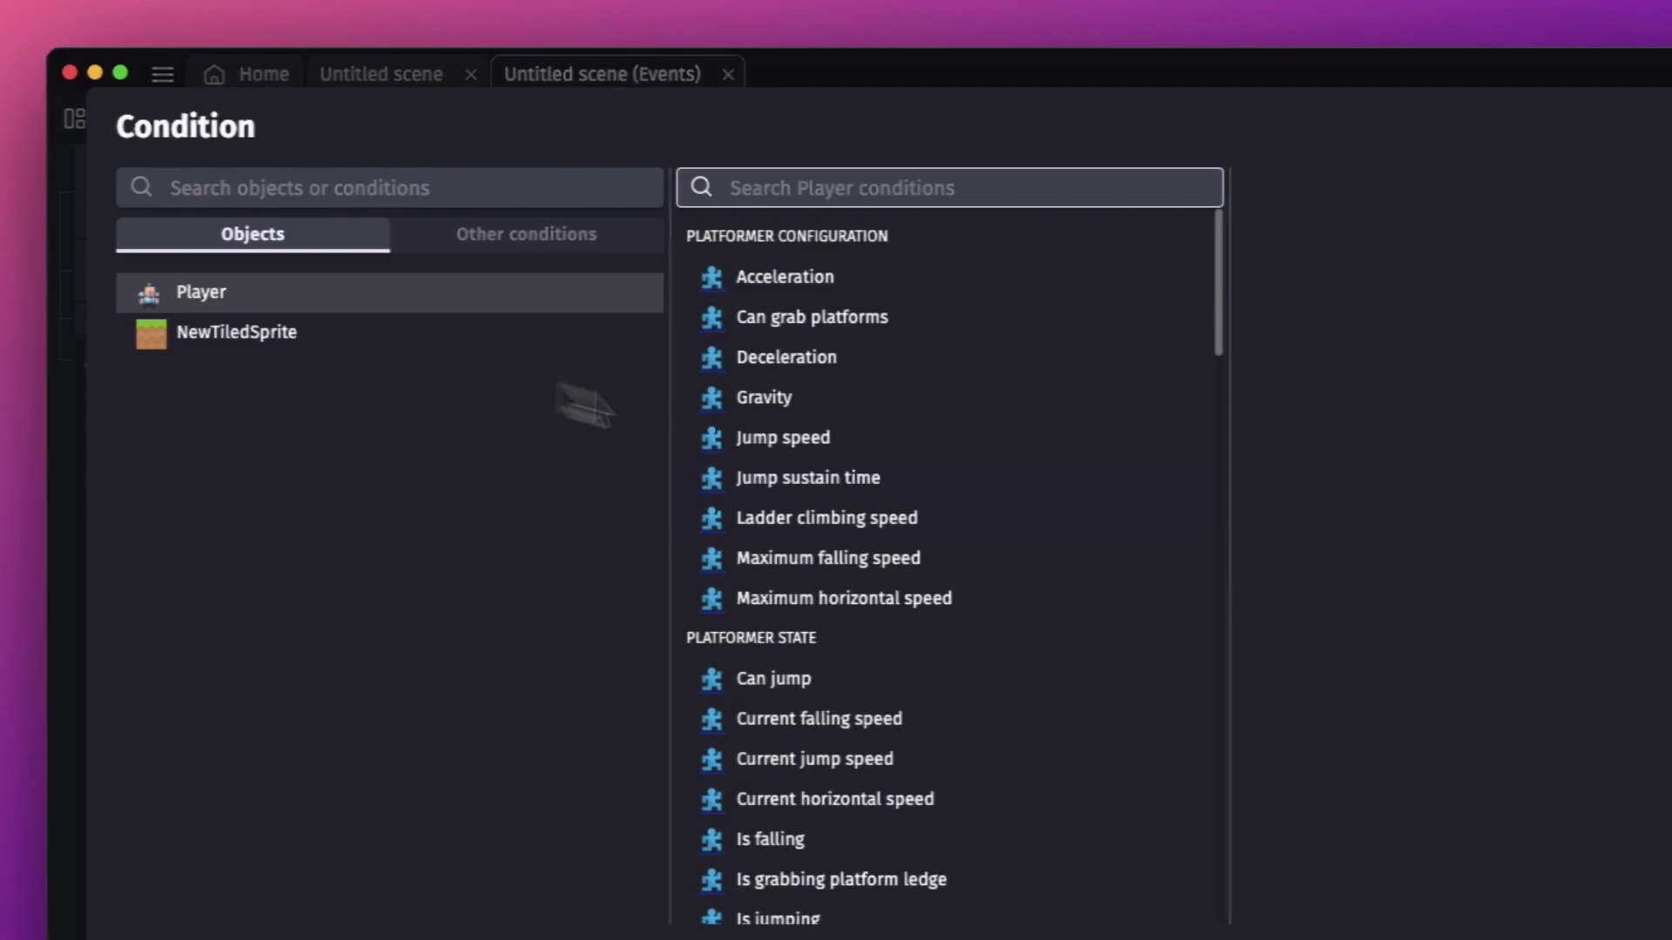
pyautogui.scroll(-5, 870, 557)
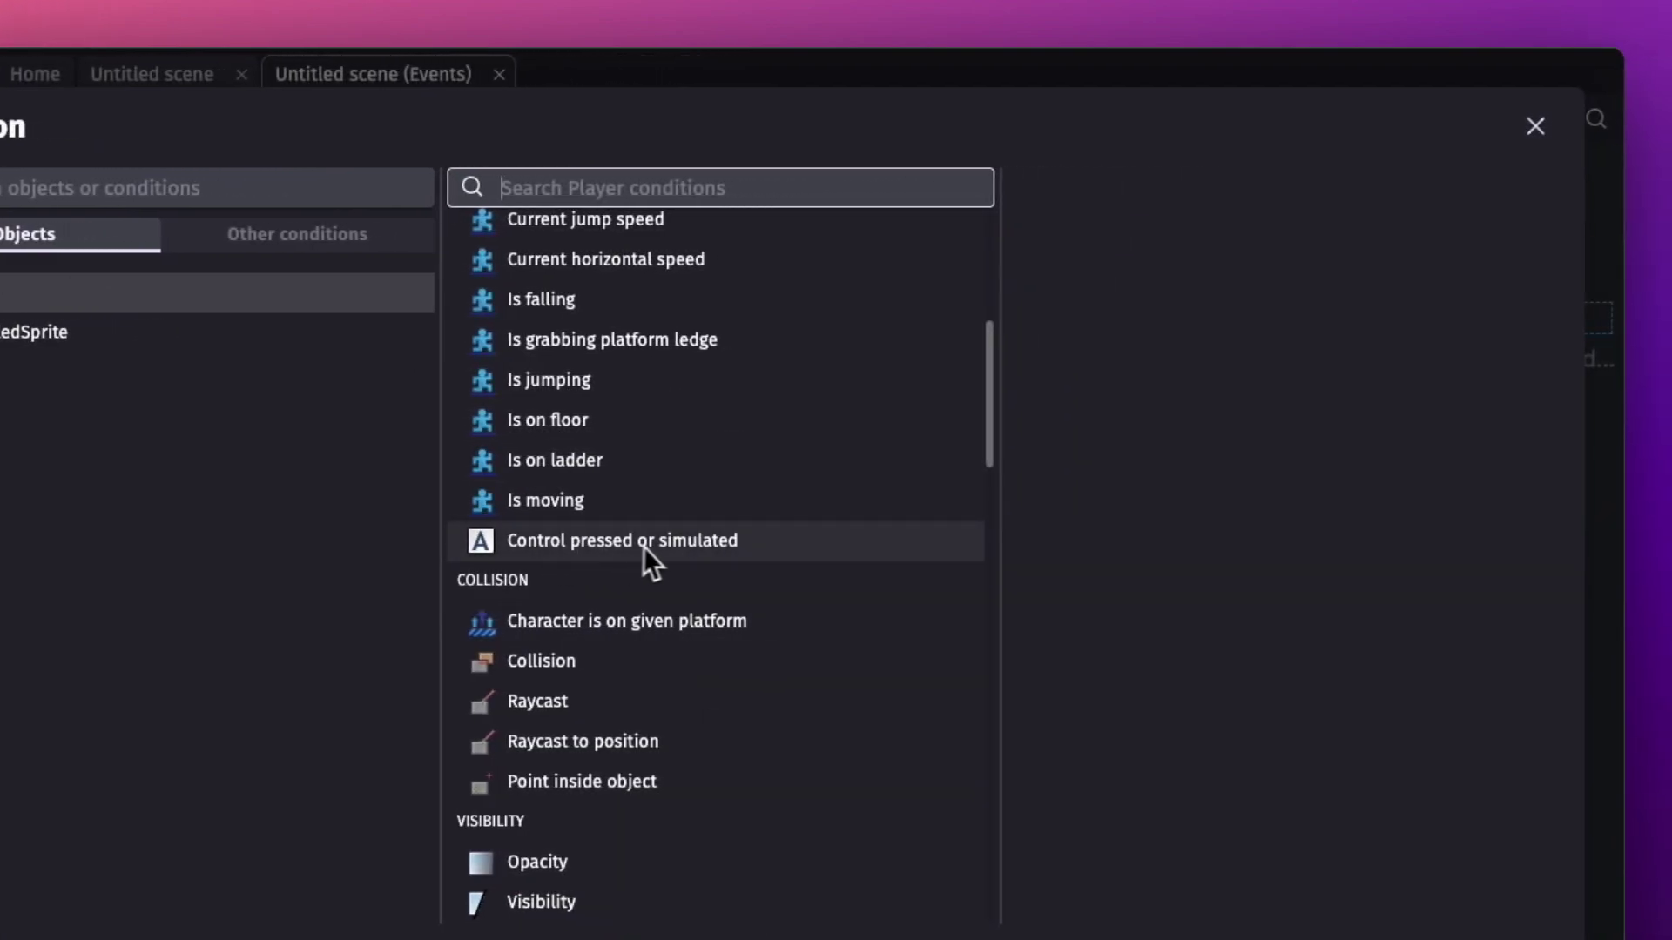
pyautogui.click(663, 547)
pyautogui.click(1171, 364)
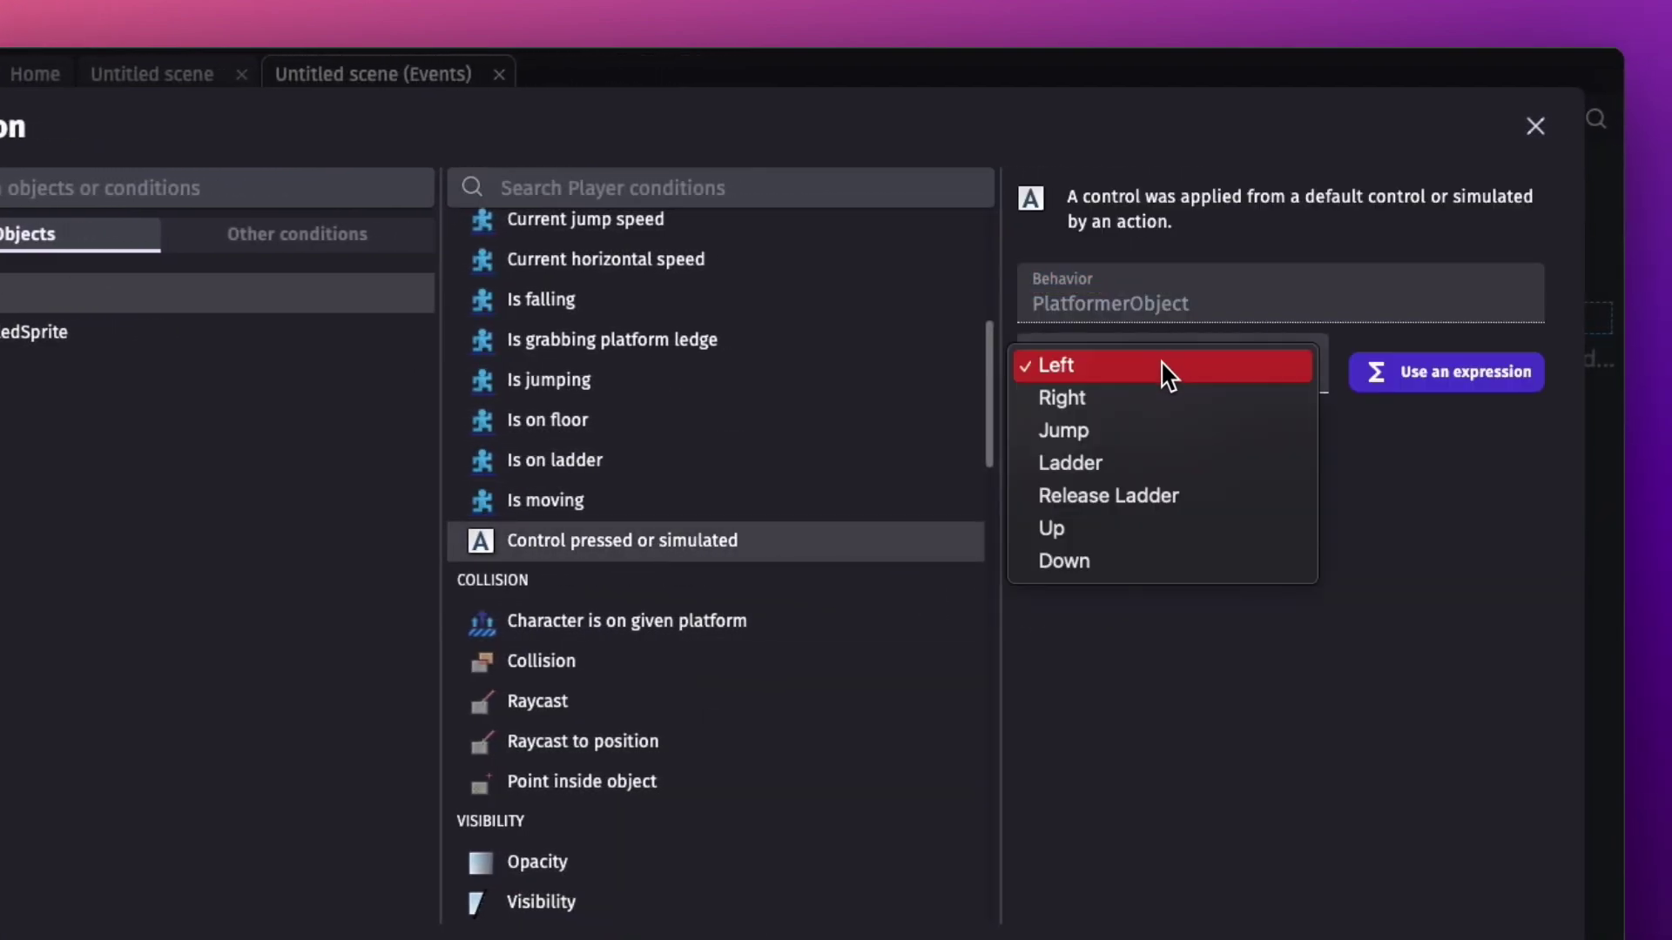
pyautogui.click(1153, 397)
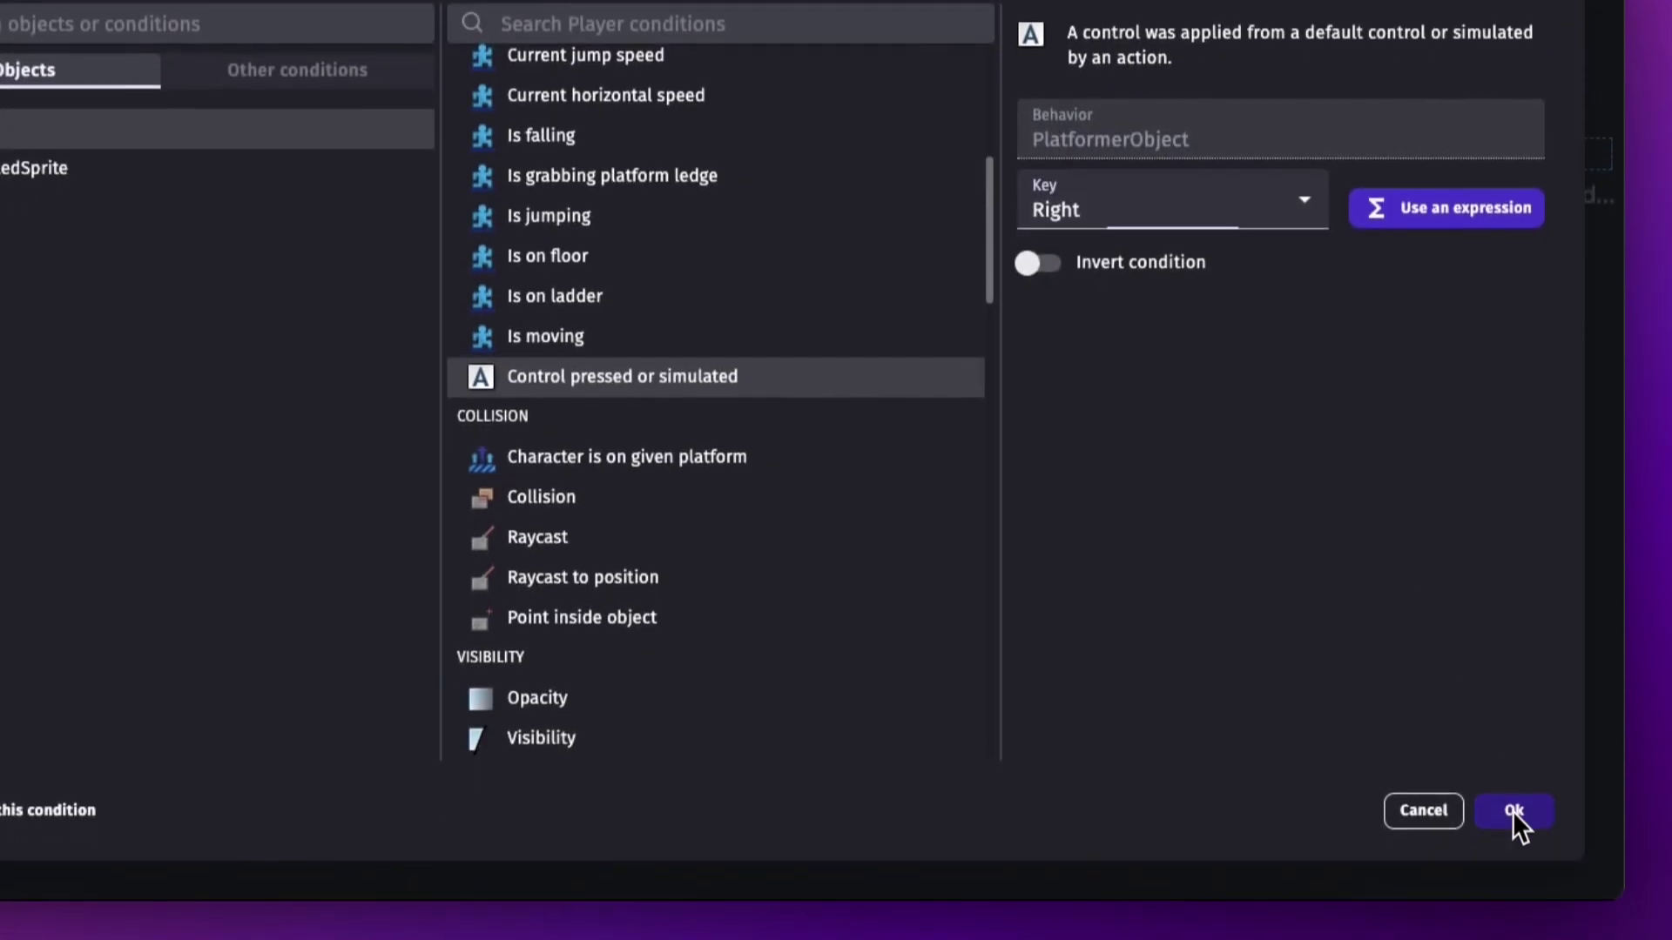
pyautogui.click(1512, 811)
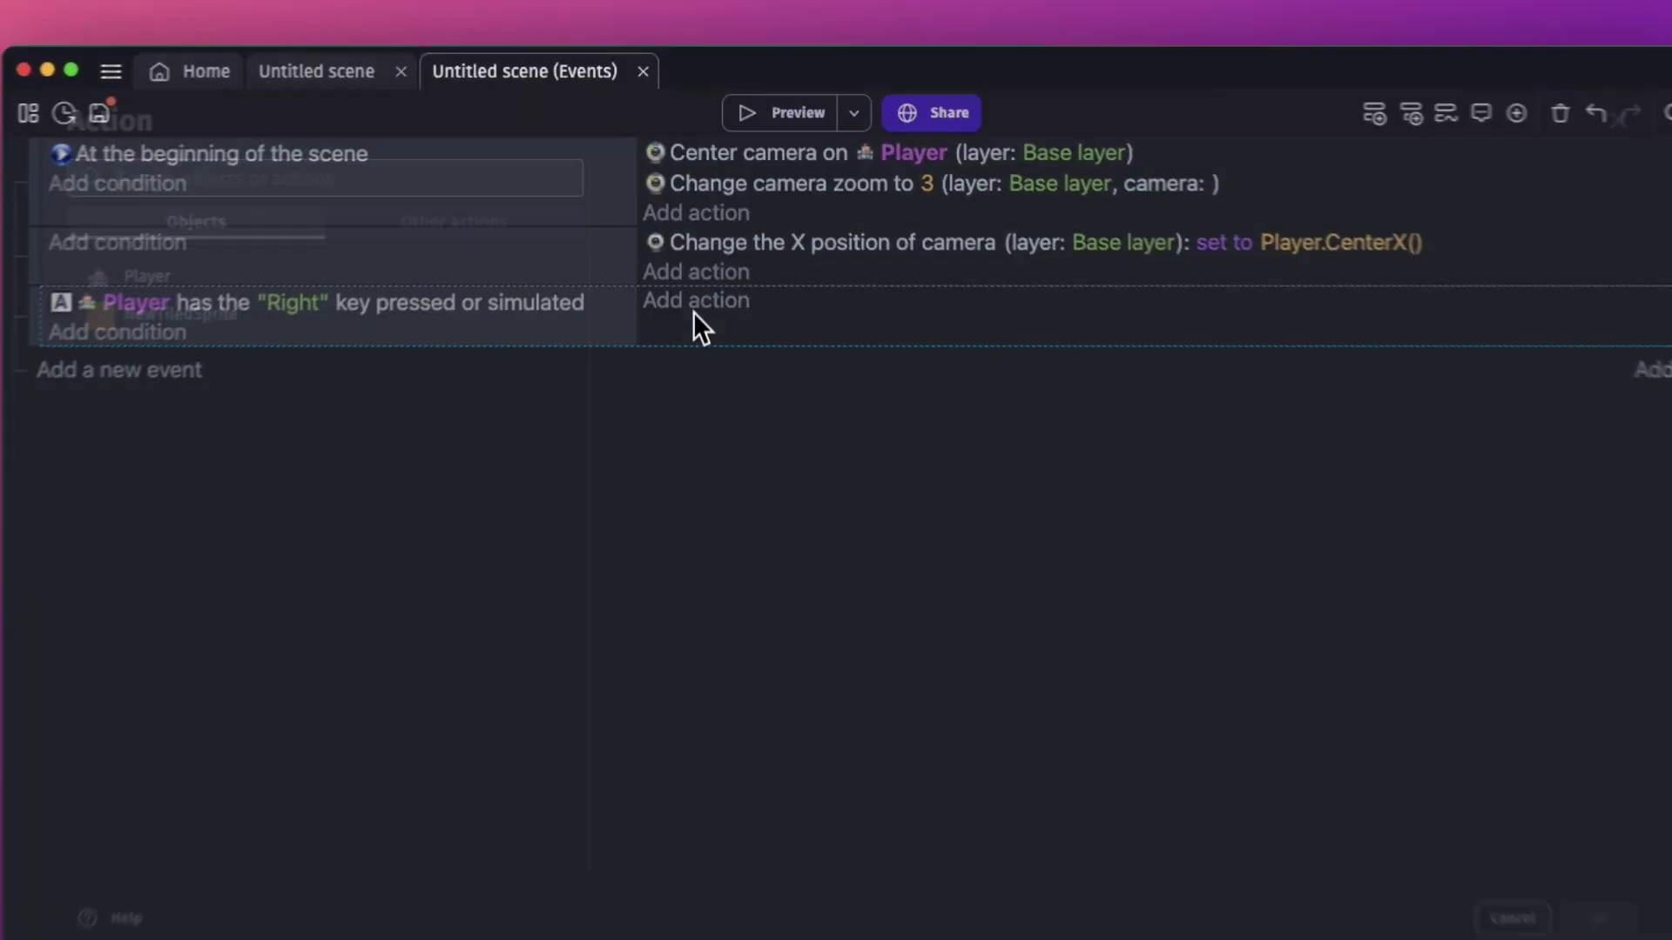
# Add an "Animation (by name)" action setting the Player's animation to Run in the Right key event, and test it in a preview.
pyautogui.click(694, 309)
pyautogui.click(514, 257)
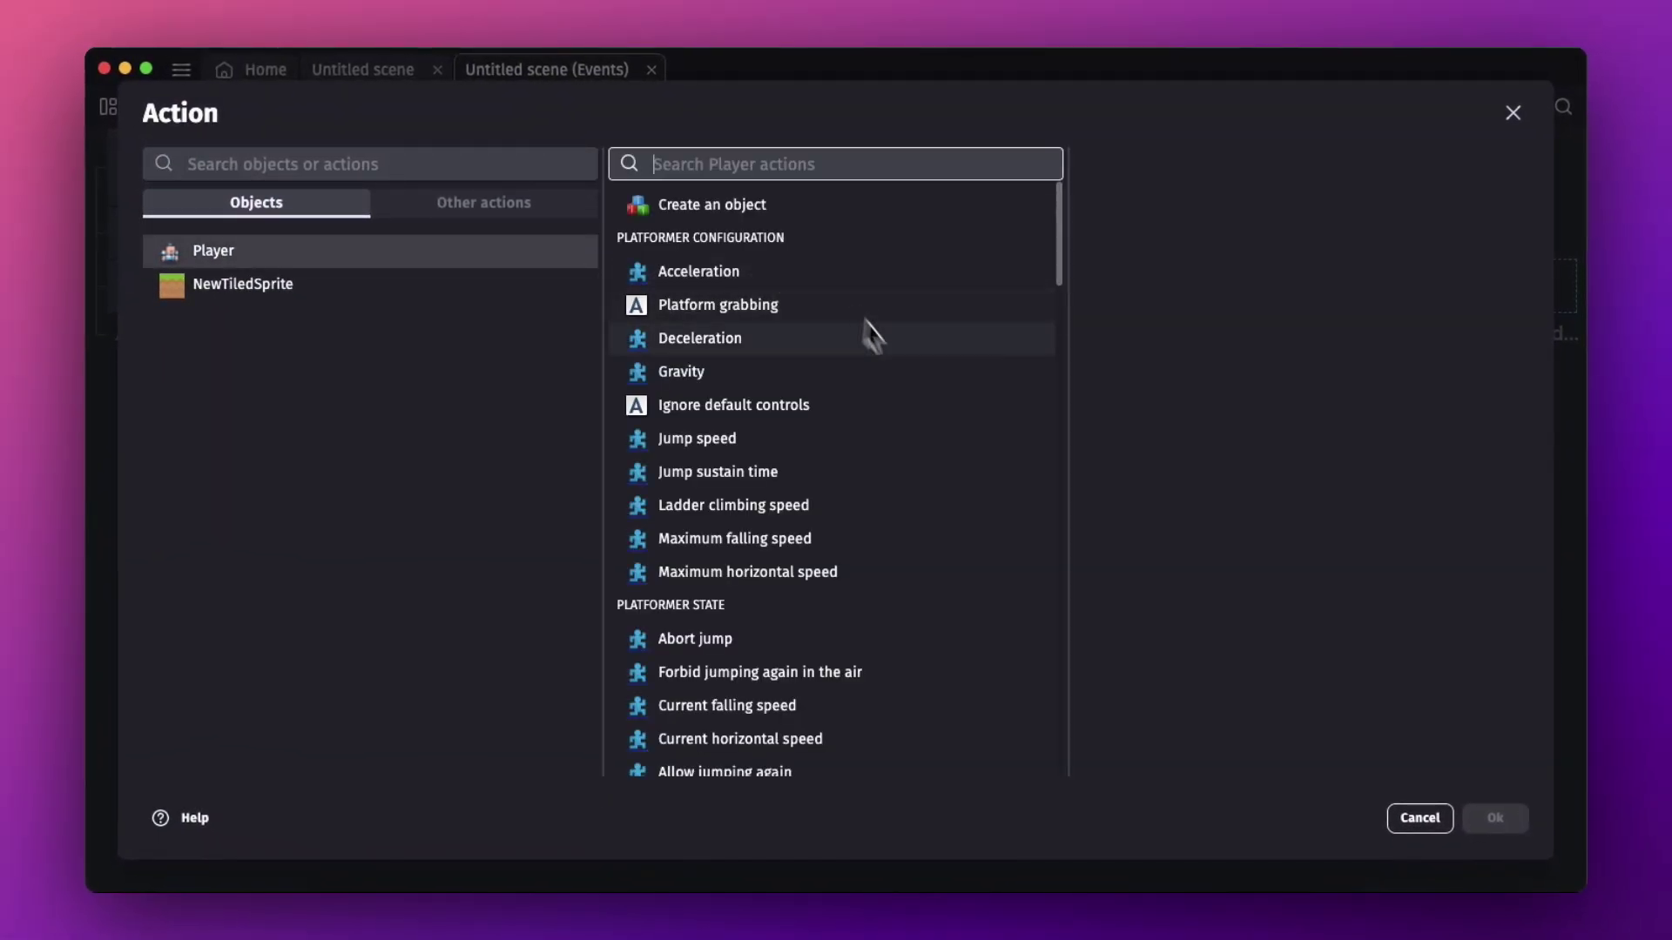
pyautogui.scroll(-15, 907, 484)
pyautogui.scroll(-5, 907, 486)
pyautogui.scroll(8, 907, 486)
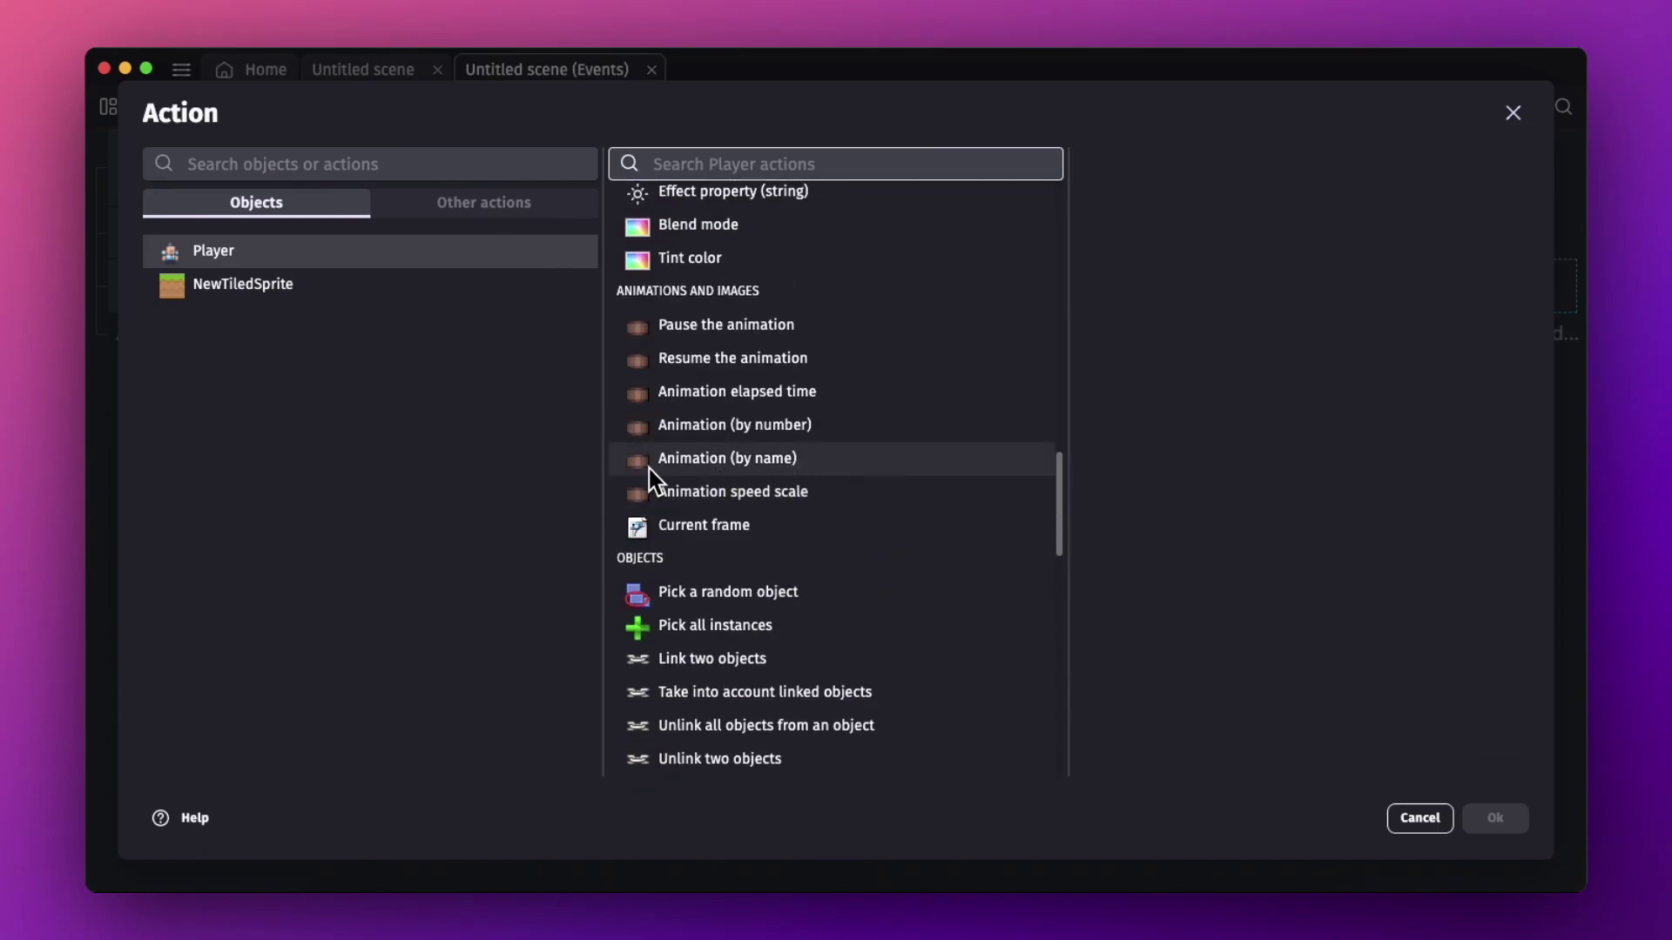
pyautogui.click(666, 460)
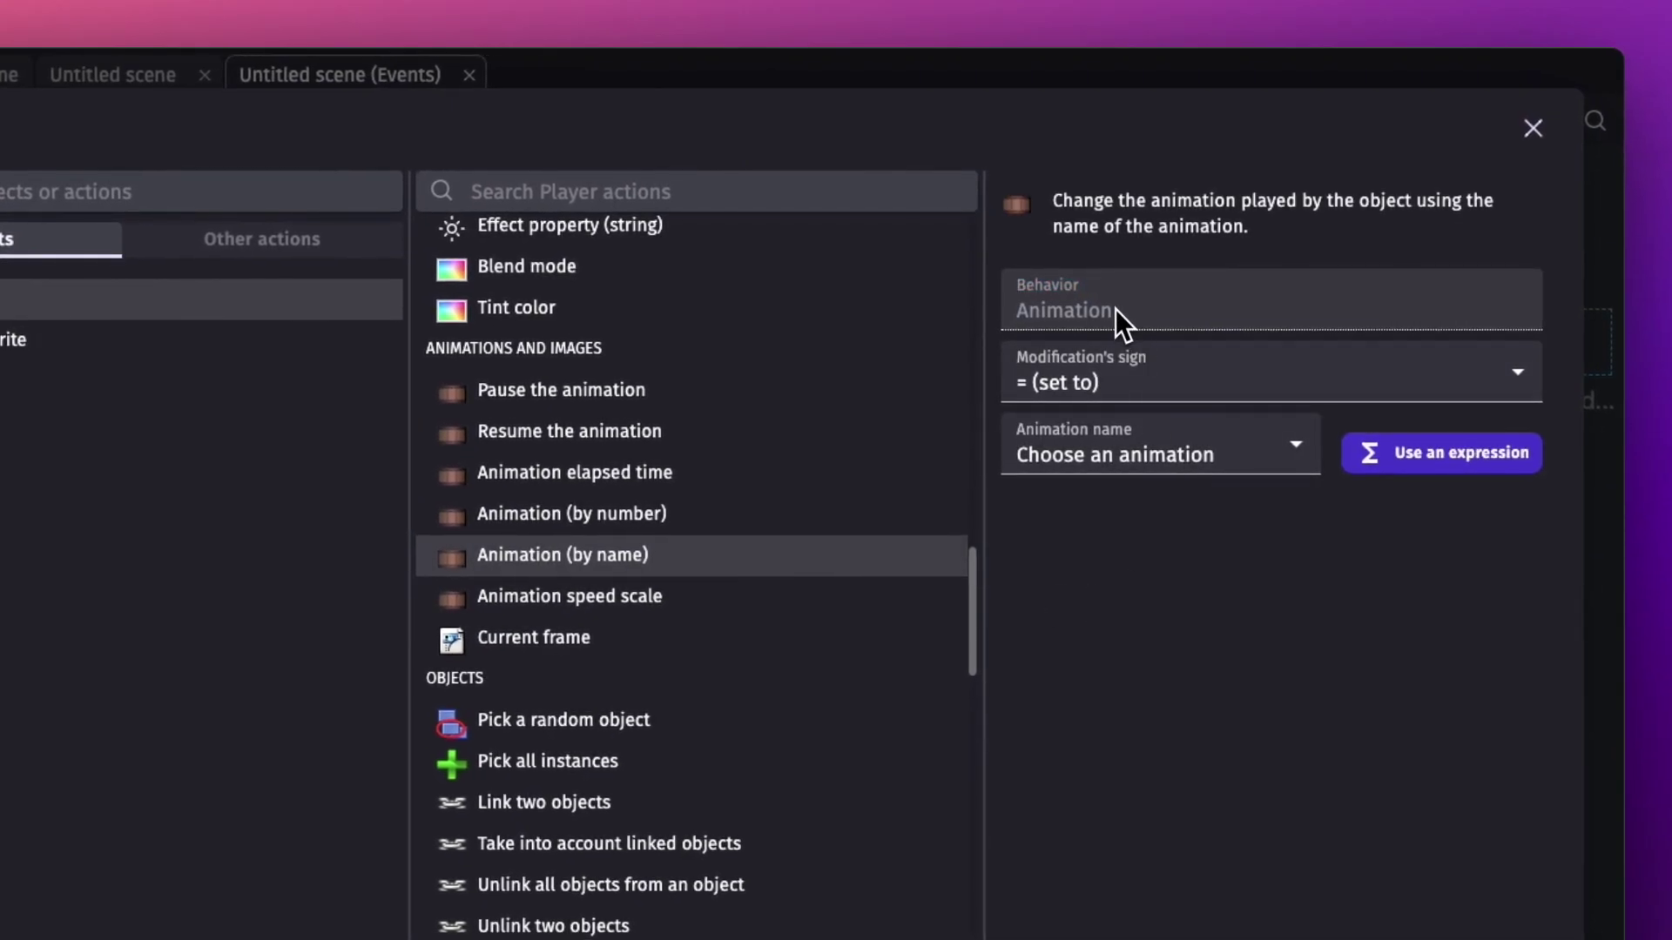
pyautogui.click(1111, 374)
pyautogui.click(1111, 373)
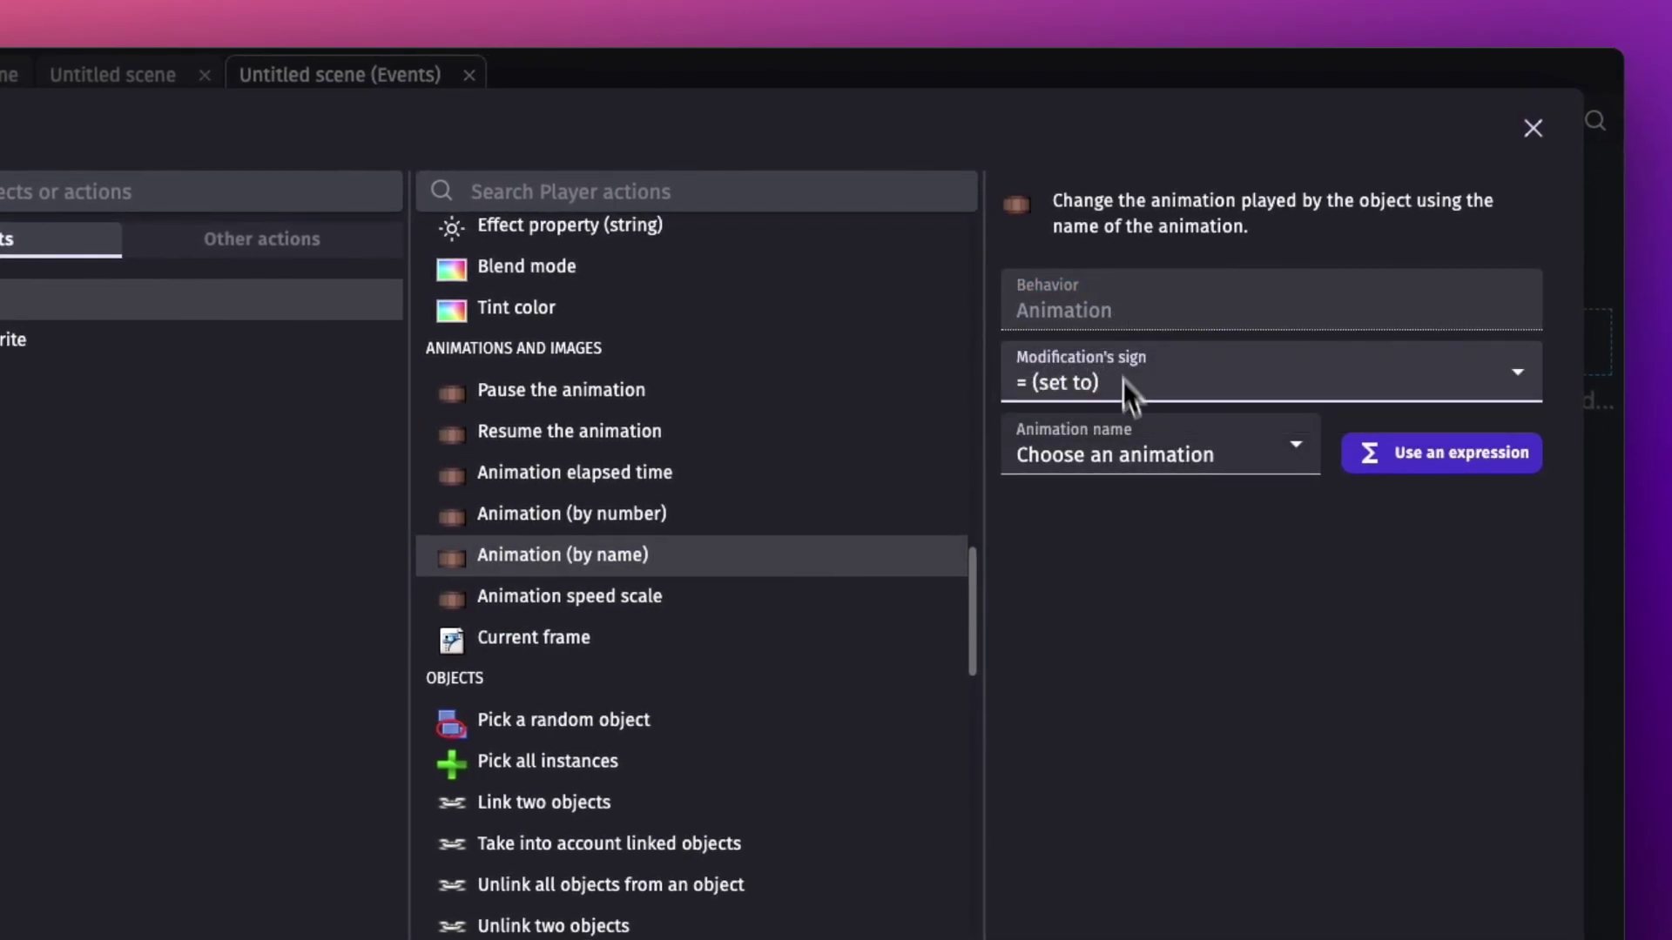
pyautogui.click(1132, 455)
pyautogui.click(1123, 513)
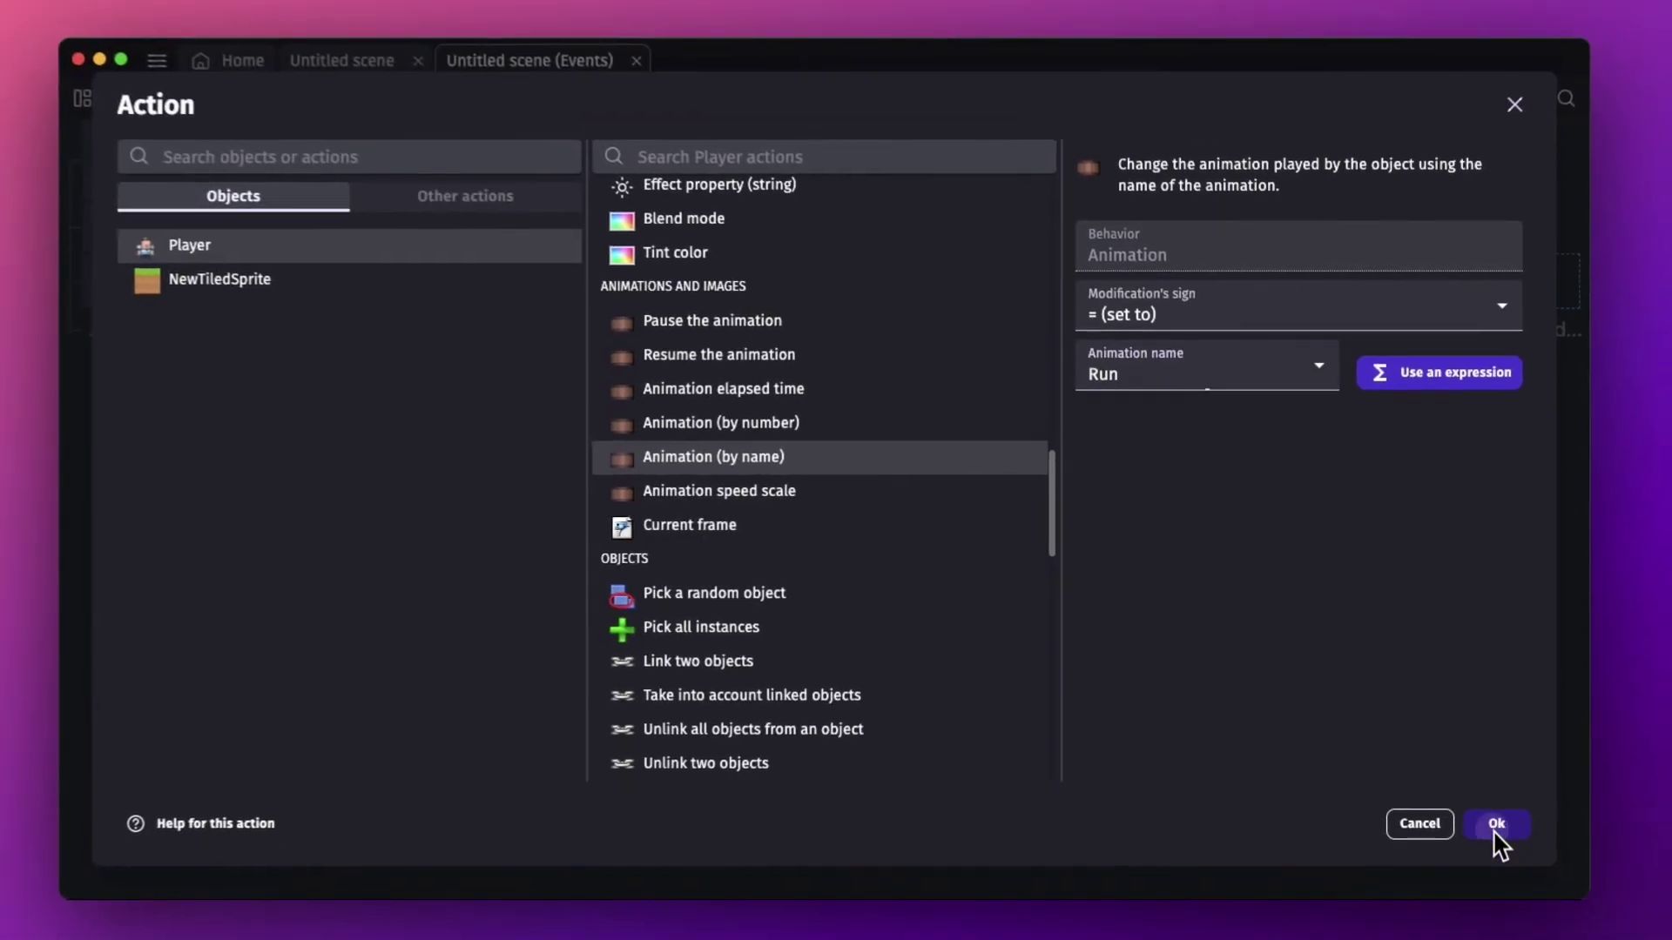
pyautogui.click(1494, 825)
pyautogui.click(788, 102)
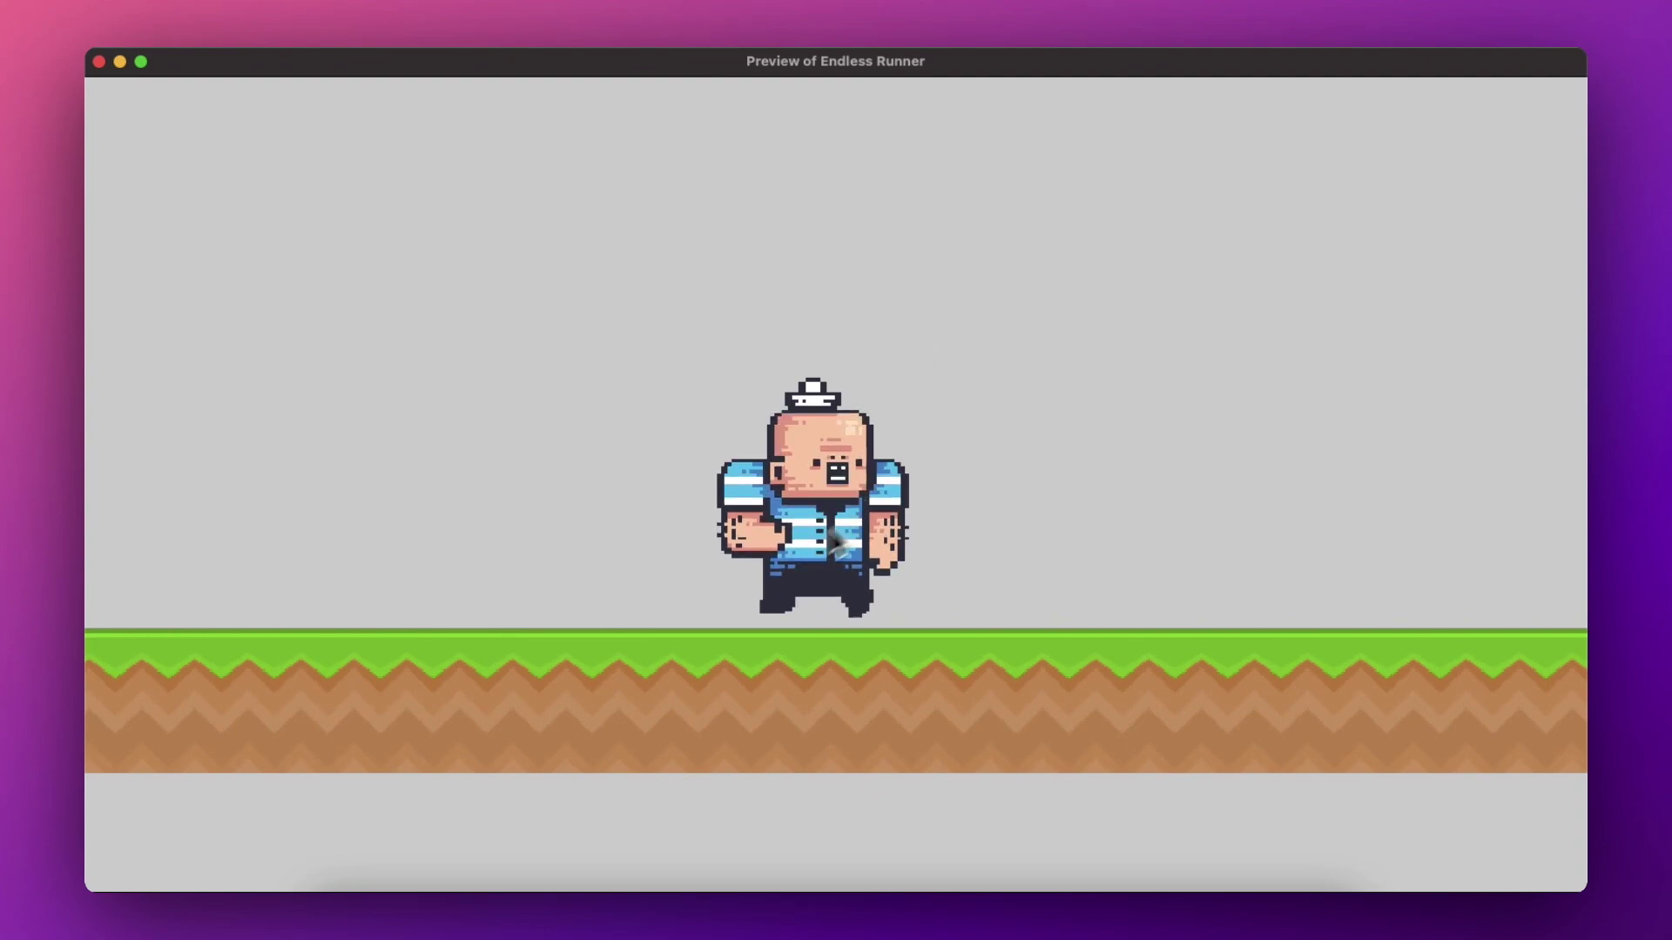
pyautogui.click(98, 62)
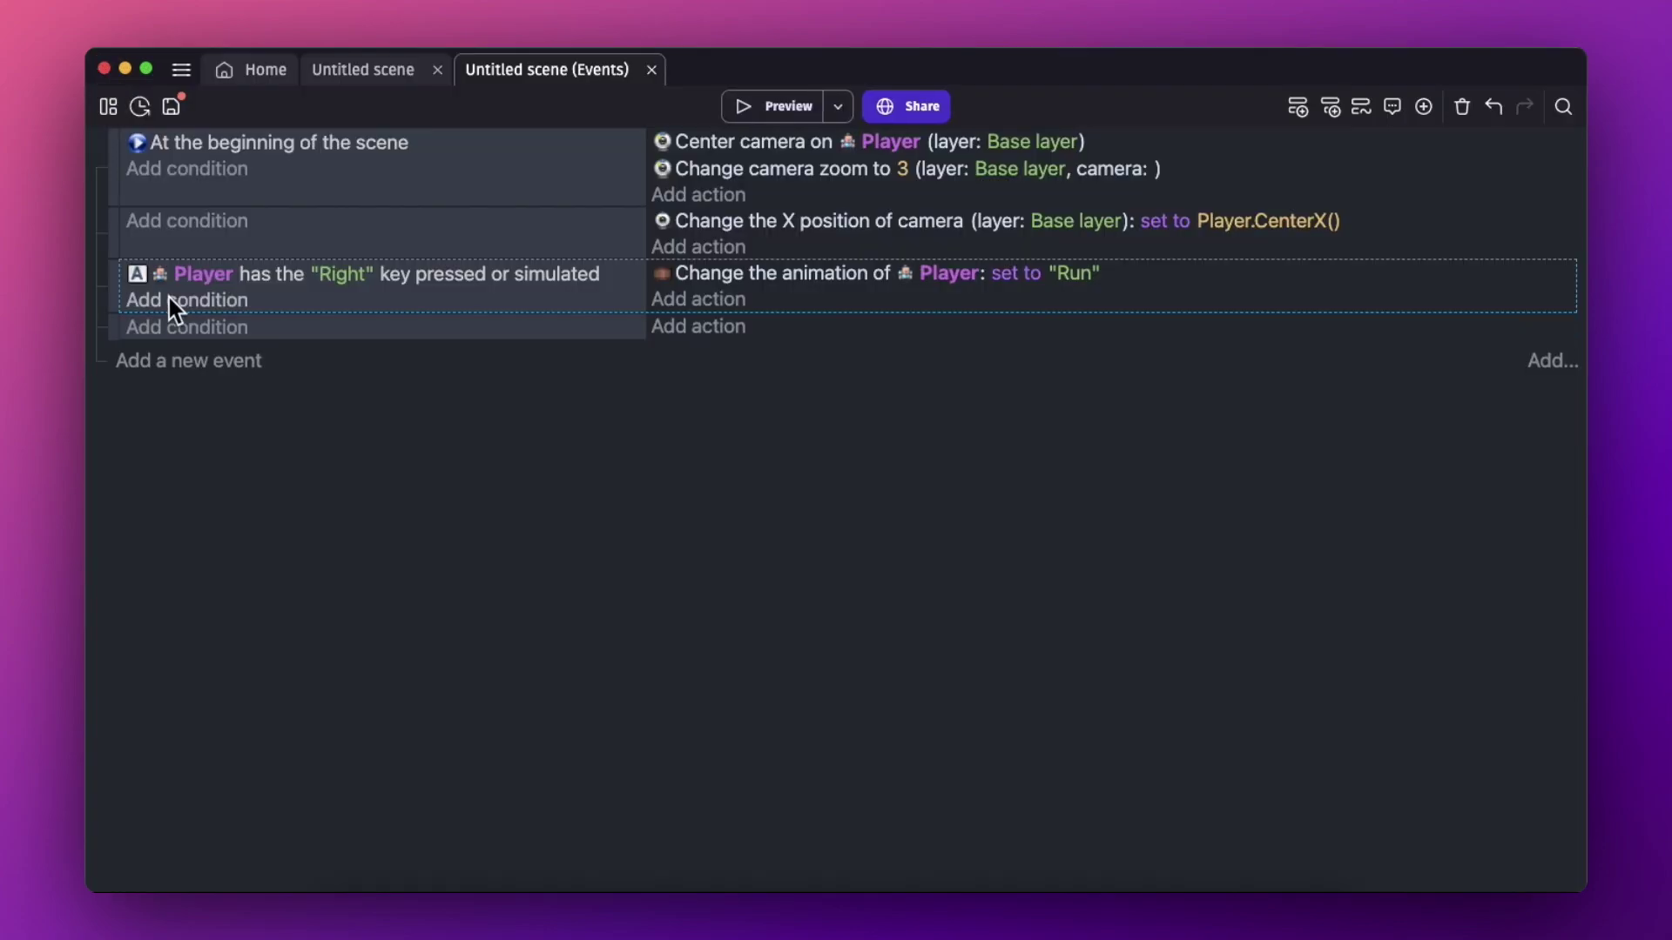
# Duplicate the Right key event below the original and change the copy's condition key to Left.
pyautogui.rightClick(124, 300)
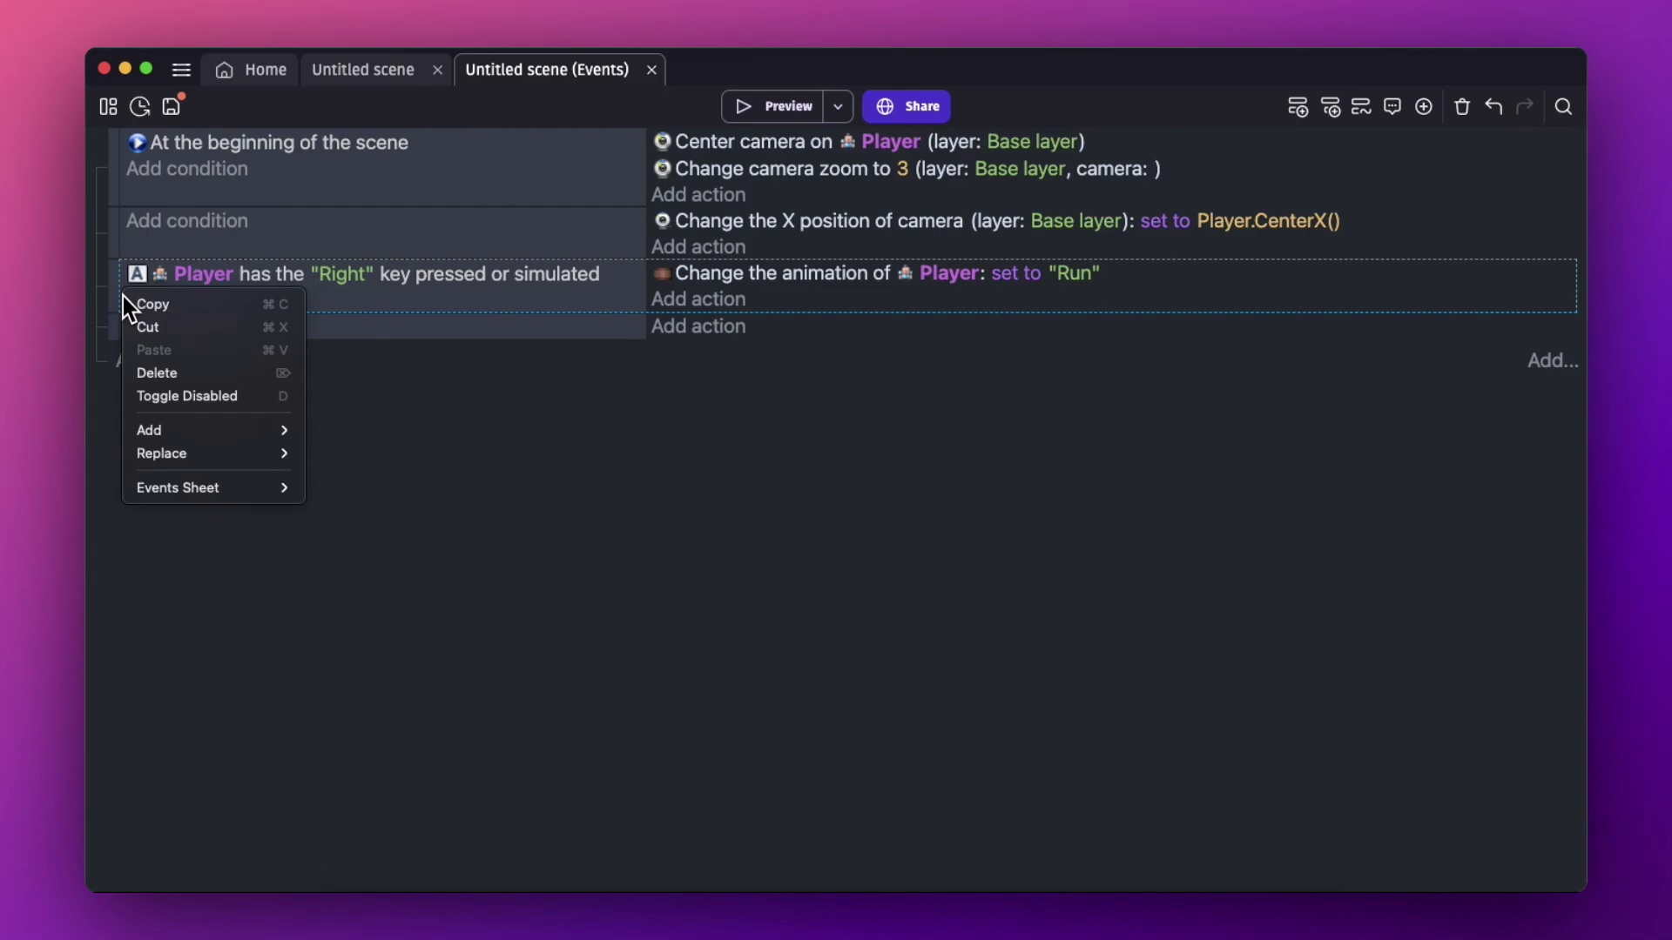
pyautogui.click(136, 304)
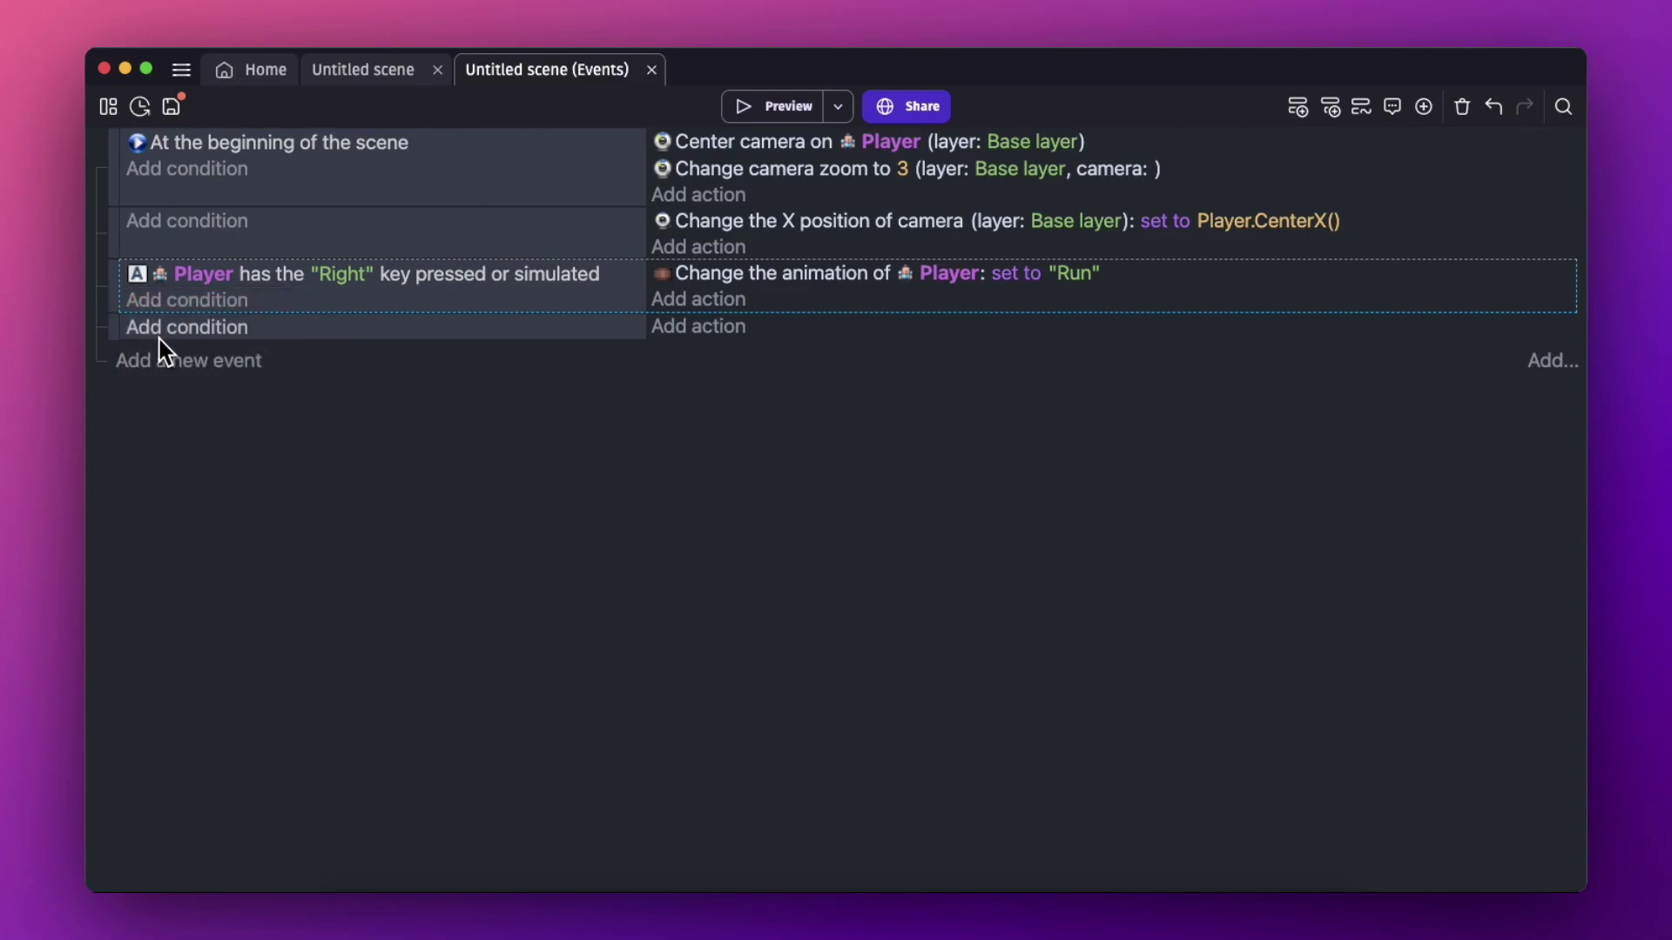
pyautogui.rightClick(275, 331)
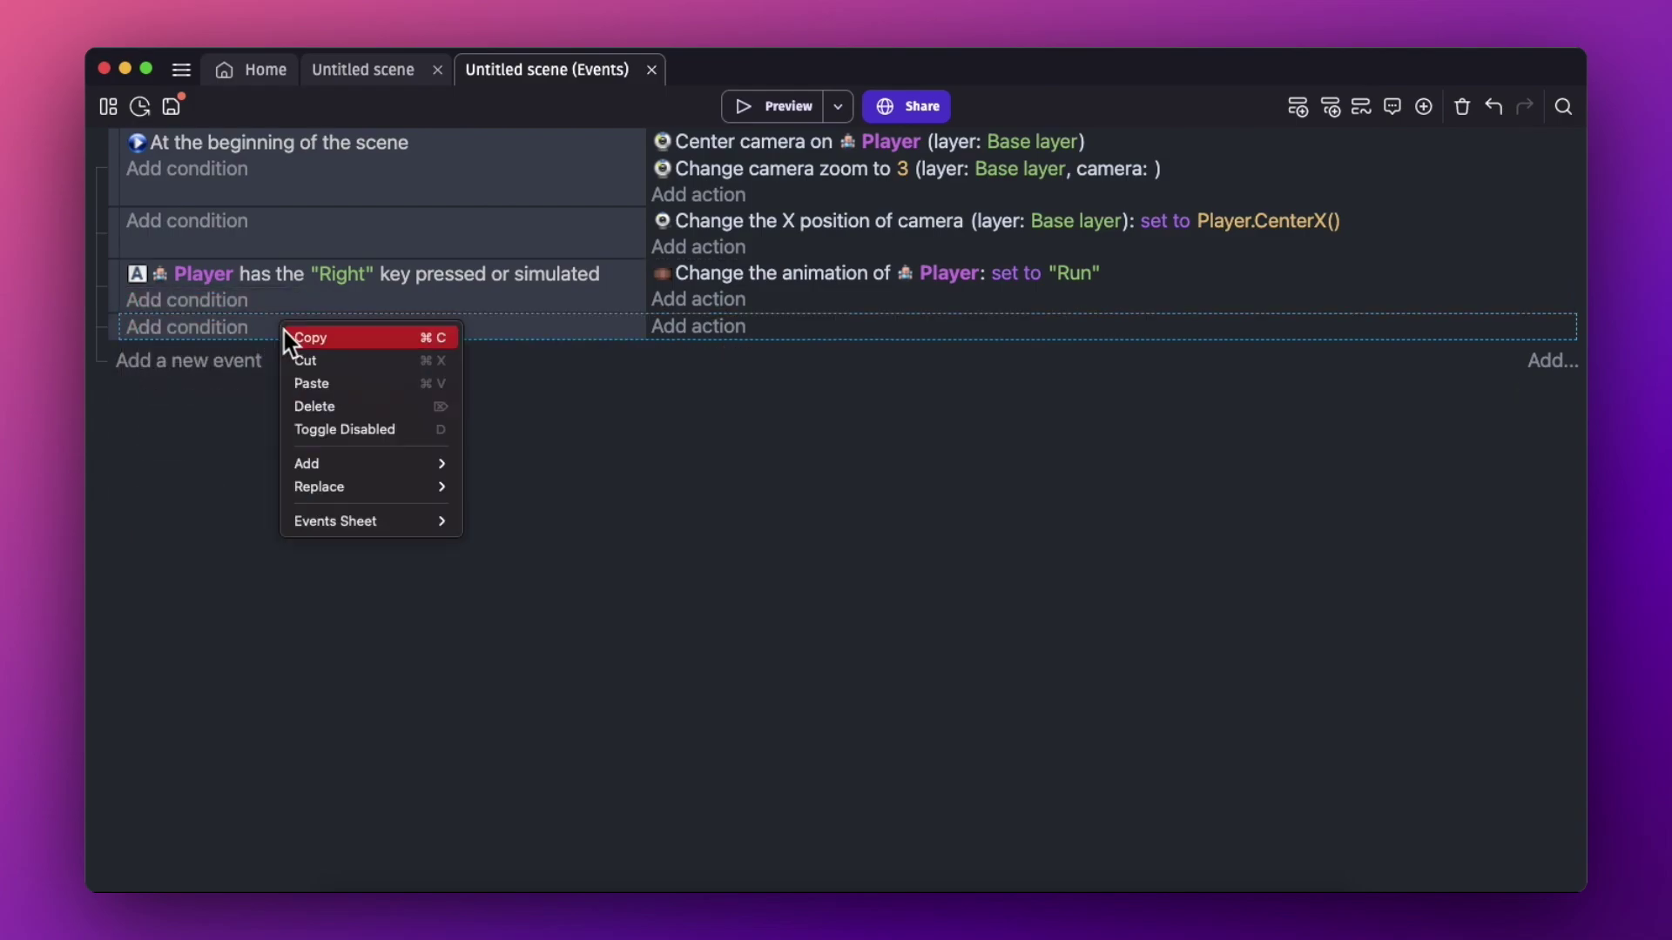
pyautogui.click(312, 389)
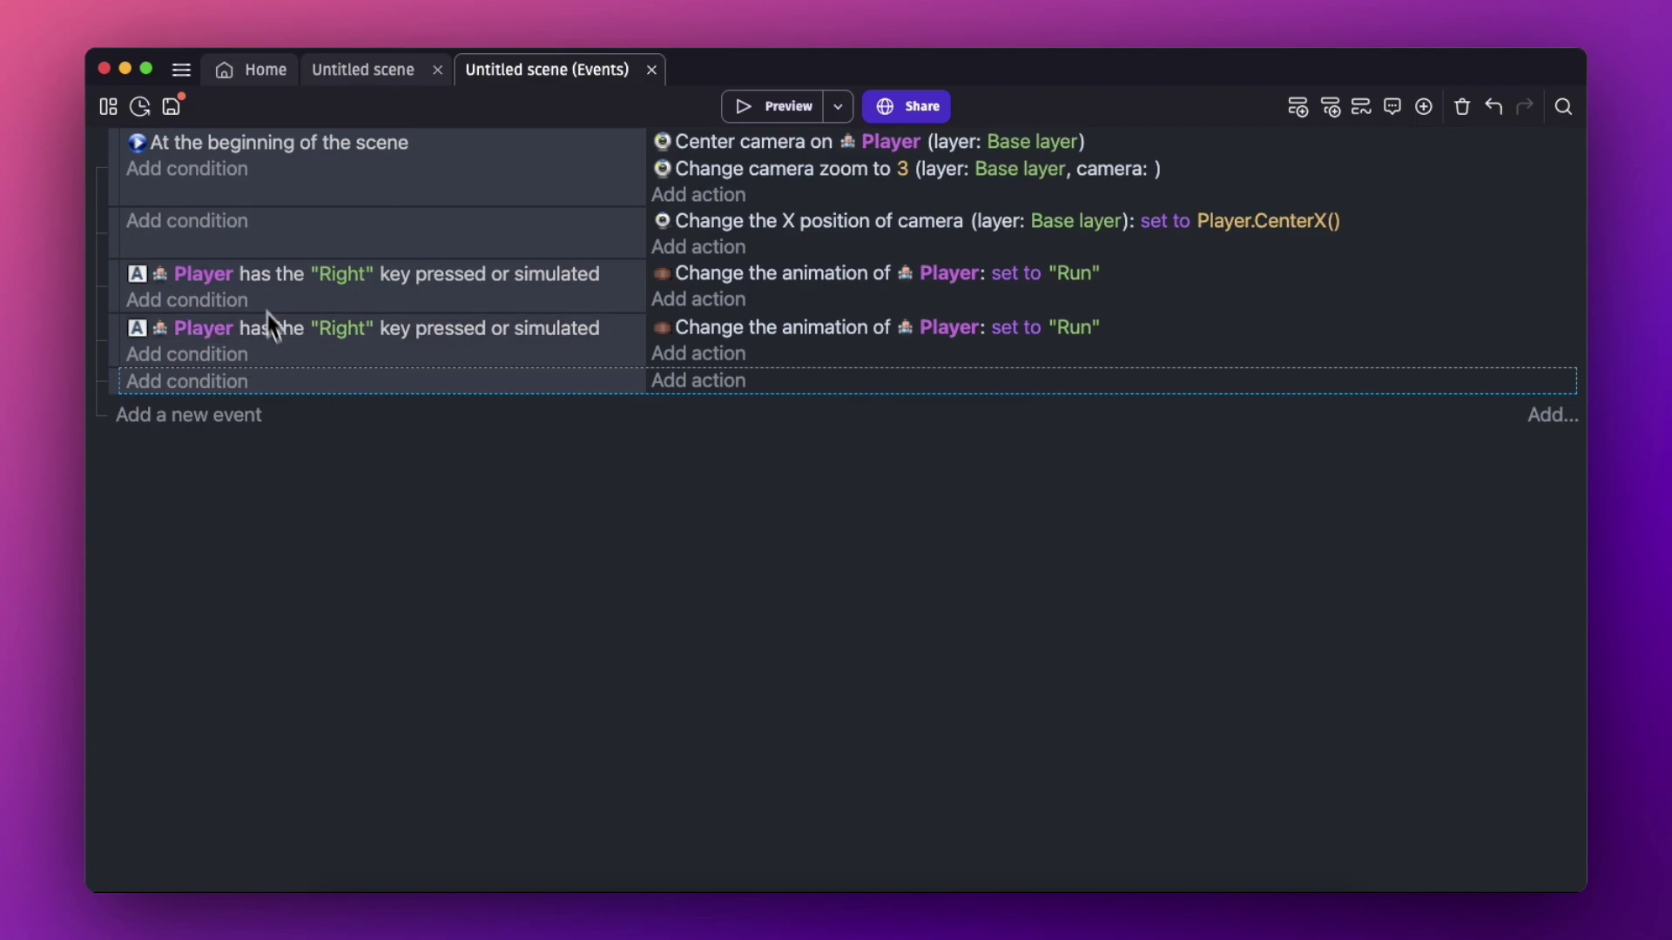
pyautogui.click(339, 330)
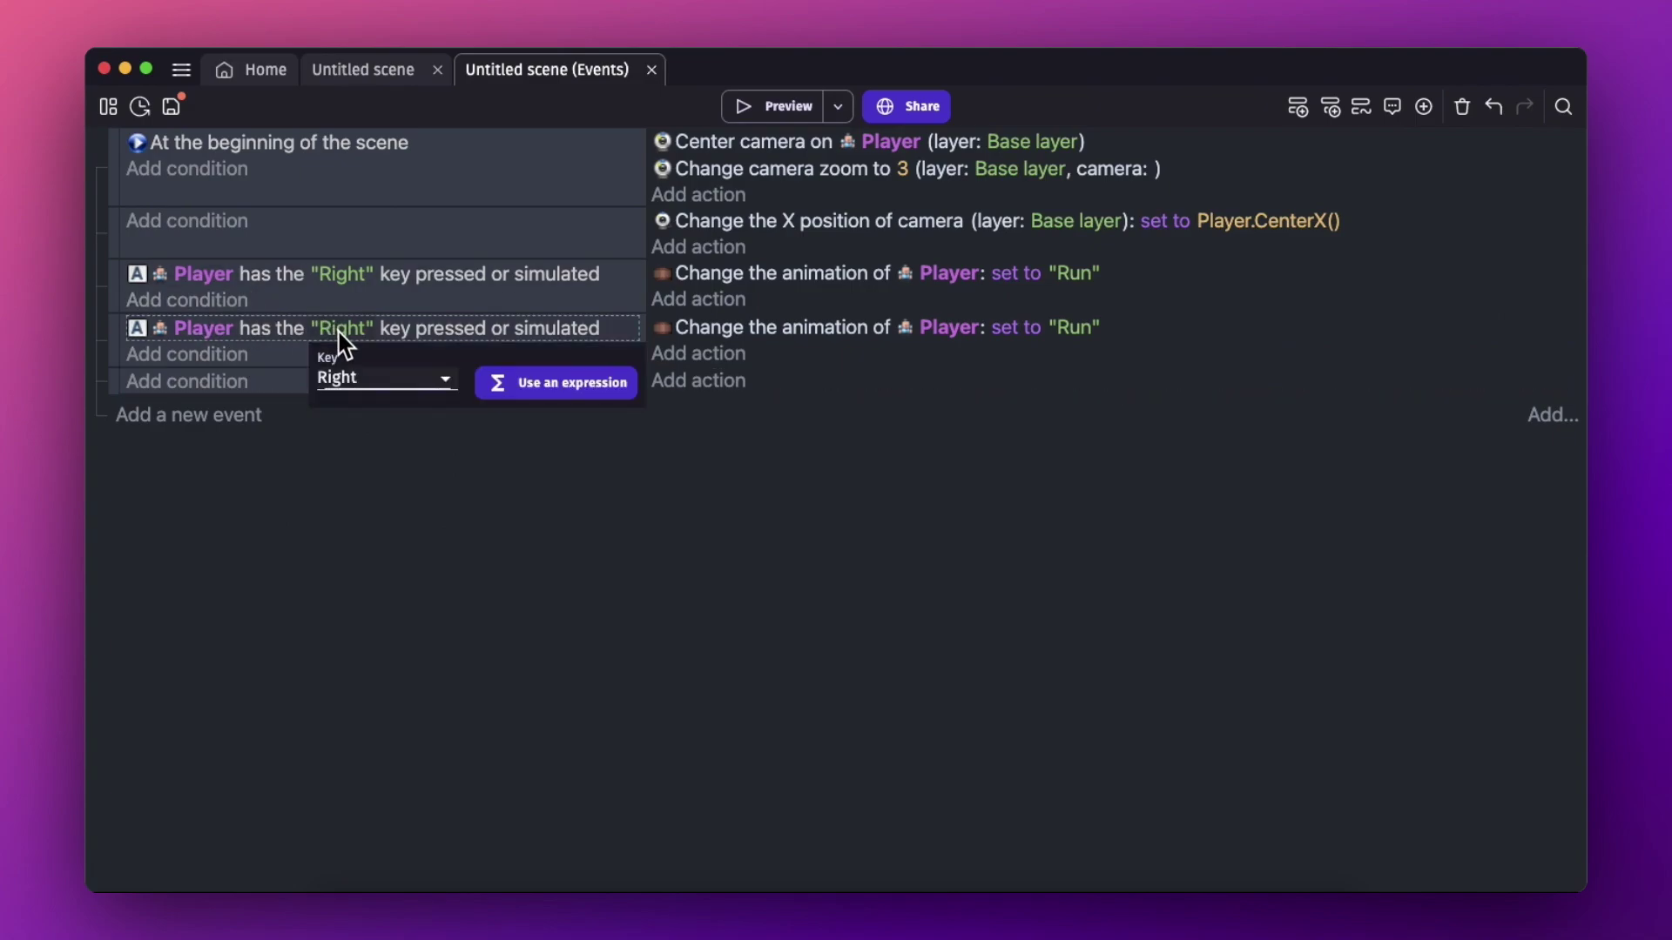
pyautogui.click(373, 376)
pyautogui.press('Up')
pyautogui.press('Return')
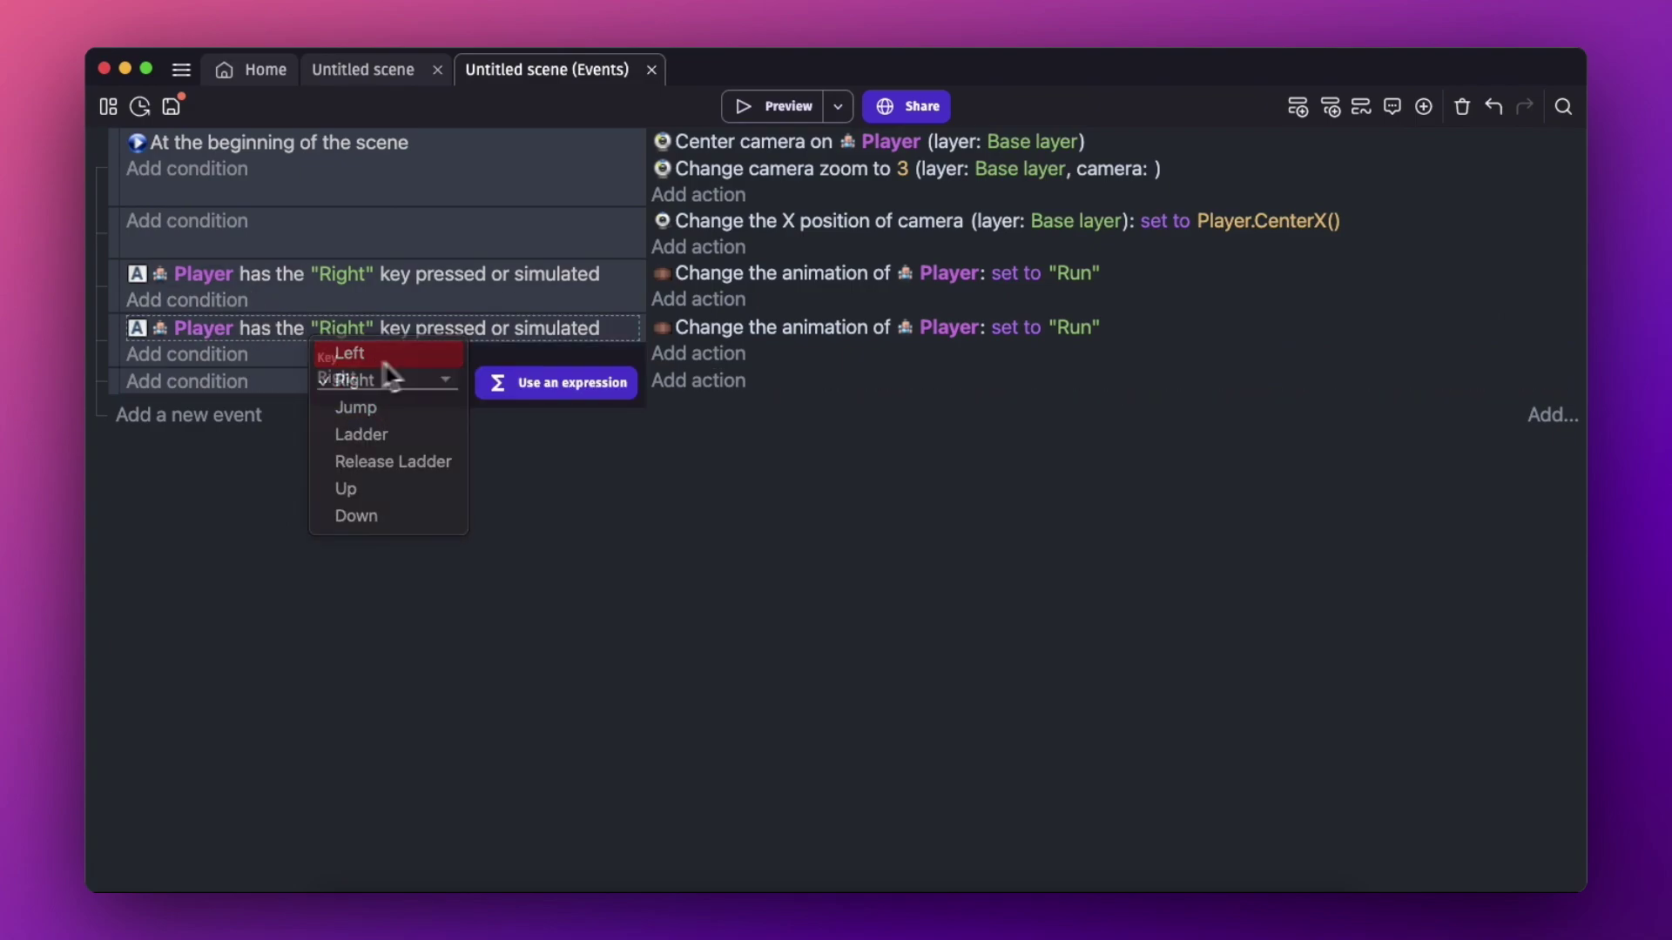
pyautogui.click(535, 507)
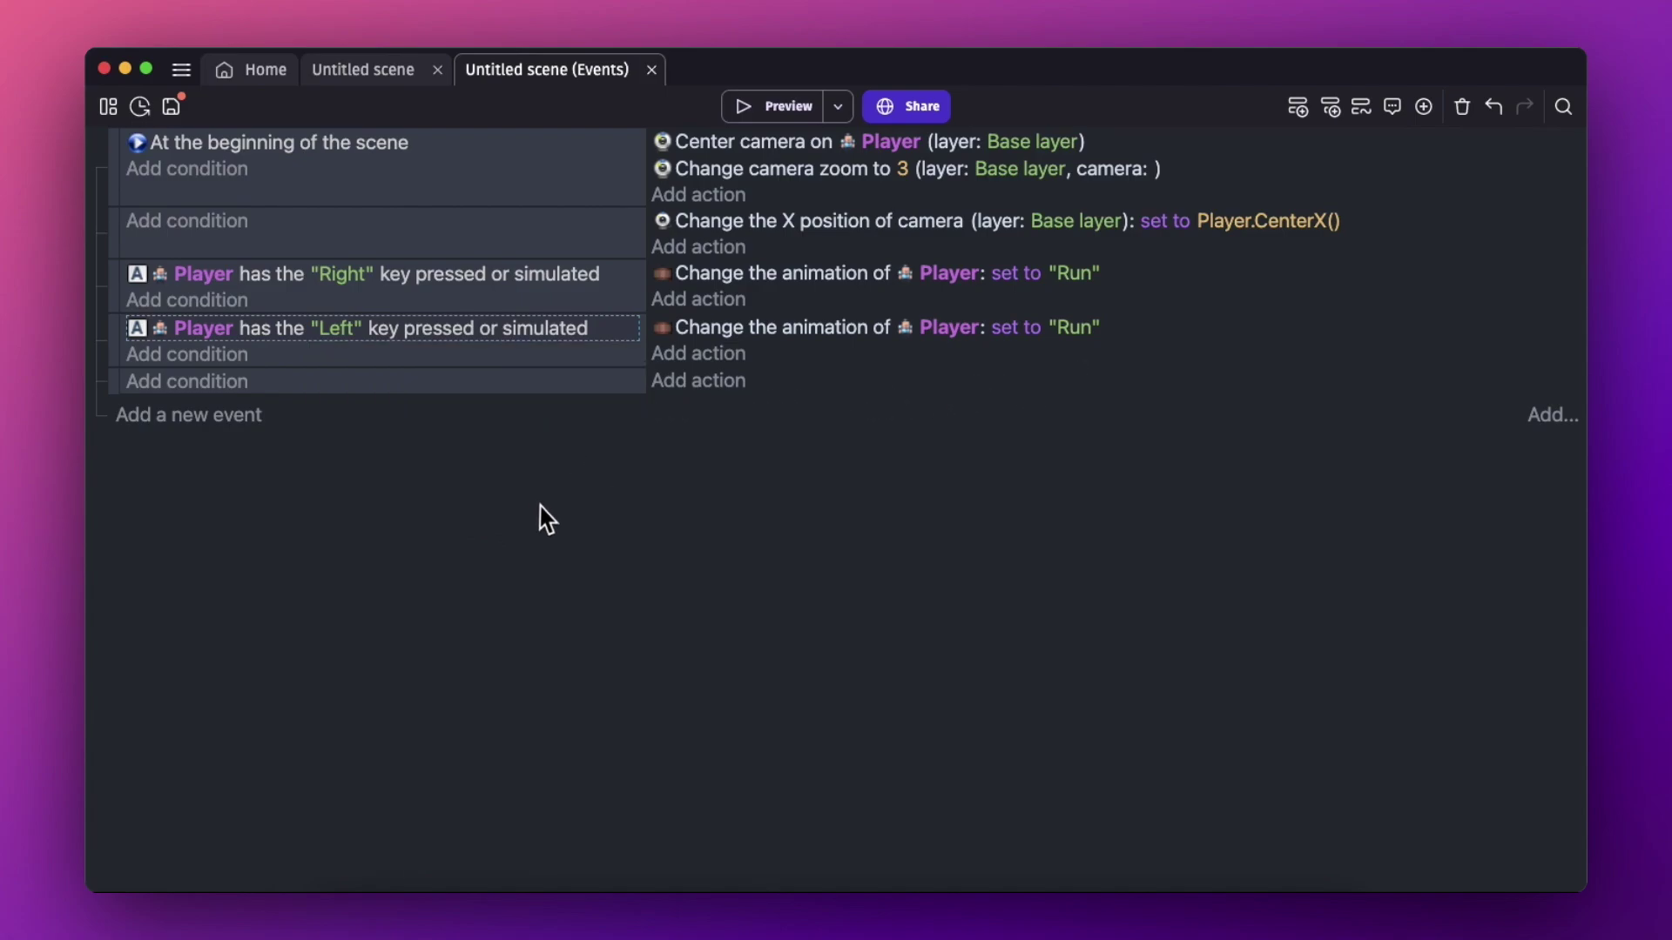
# Add a "Flip the object horizontally" action for the Player with flipping set to Yes in the Left key event, and test it in a preview.
pyautogui.click(720, 357)
pyautogui.click(446, 257)
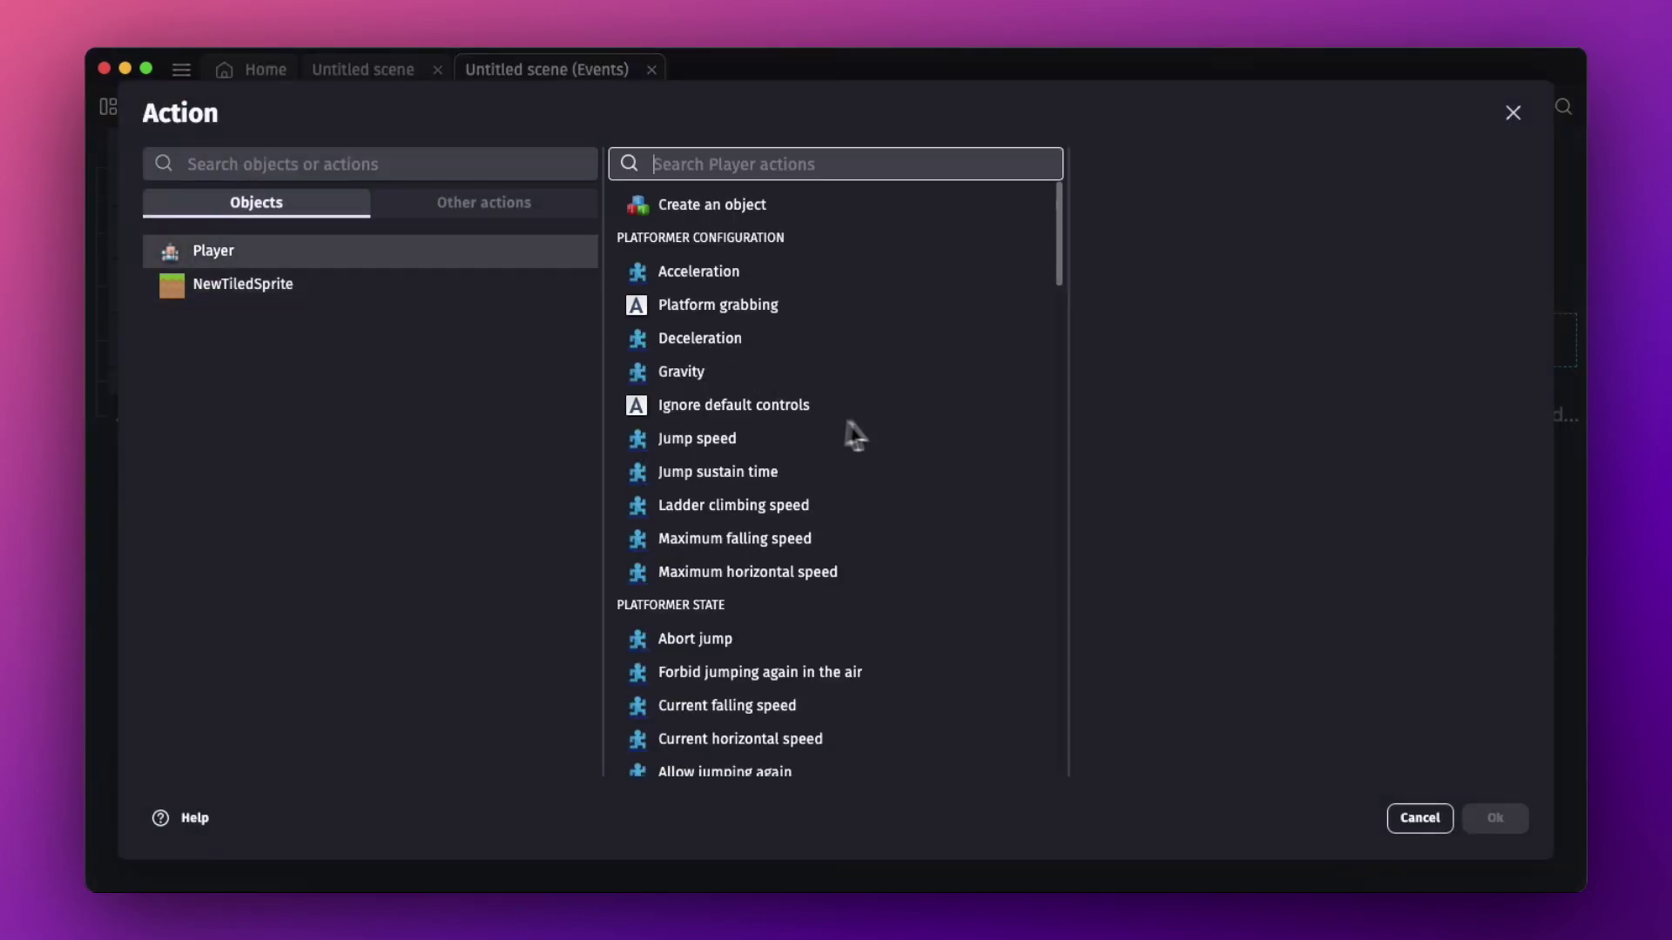
pyautogui.scroll(-5, 836, 461)
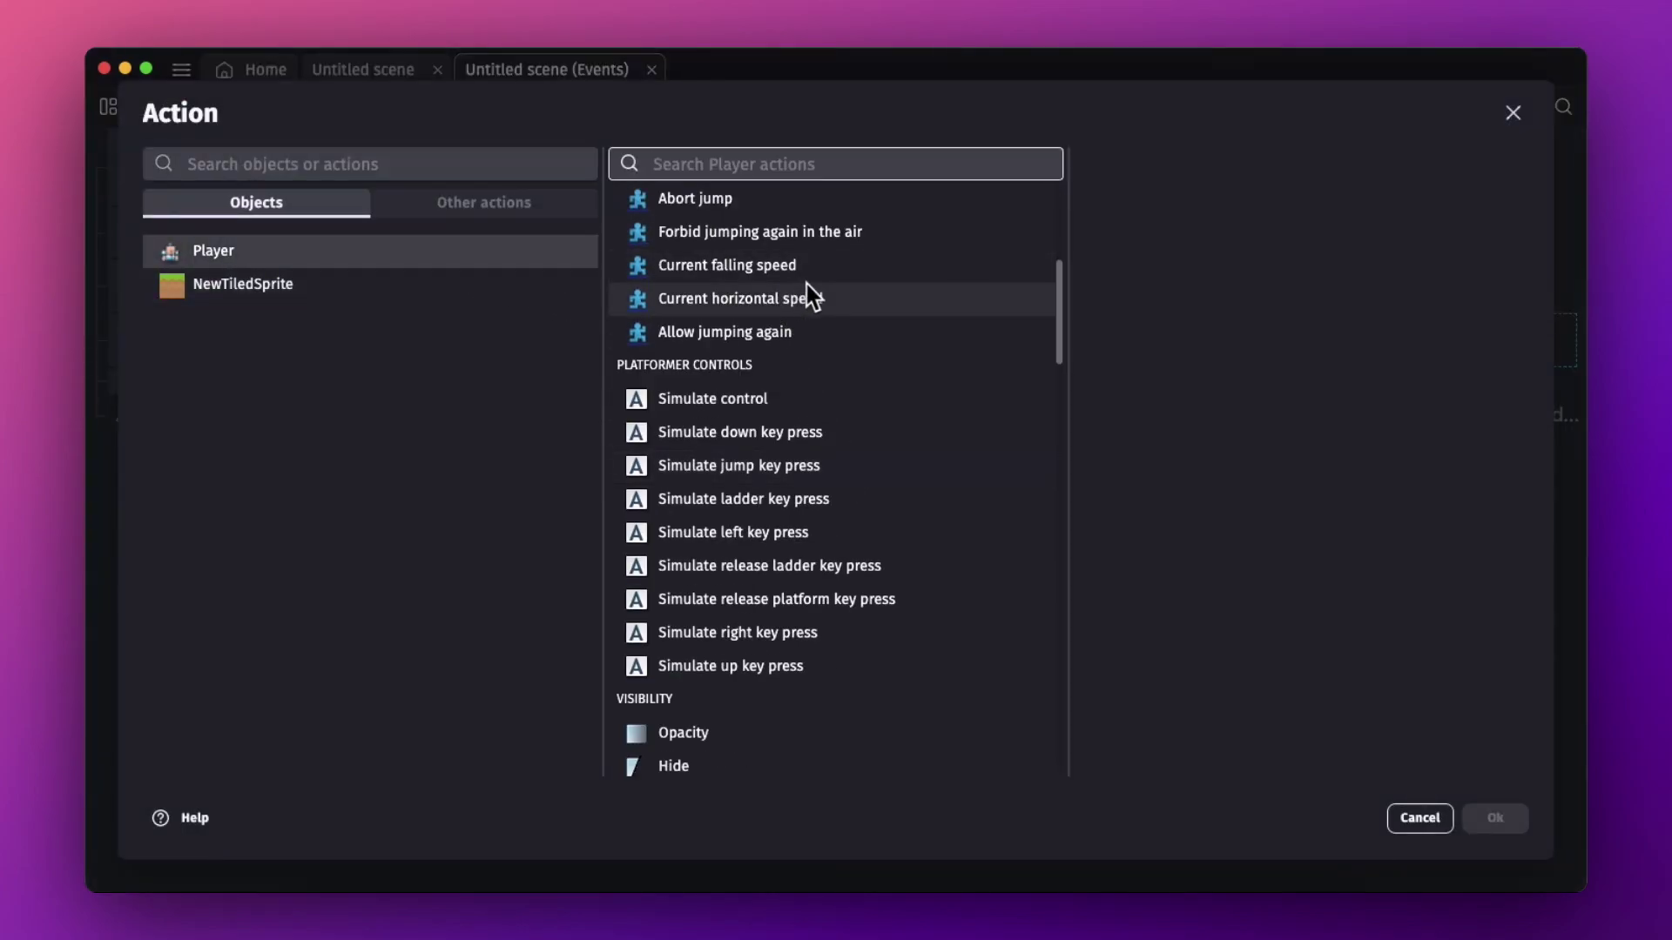
pyautogui.write('flip')
pyautogui.click(822, 214)
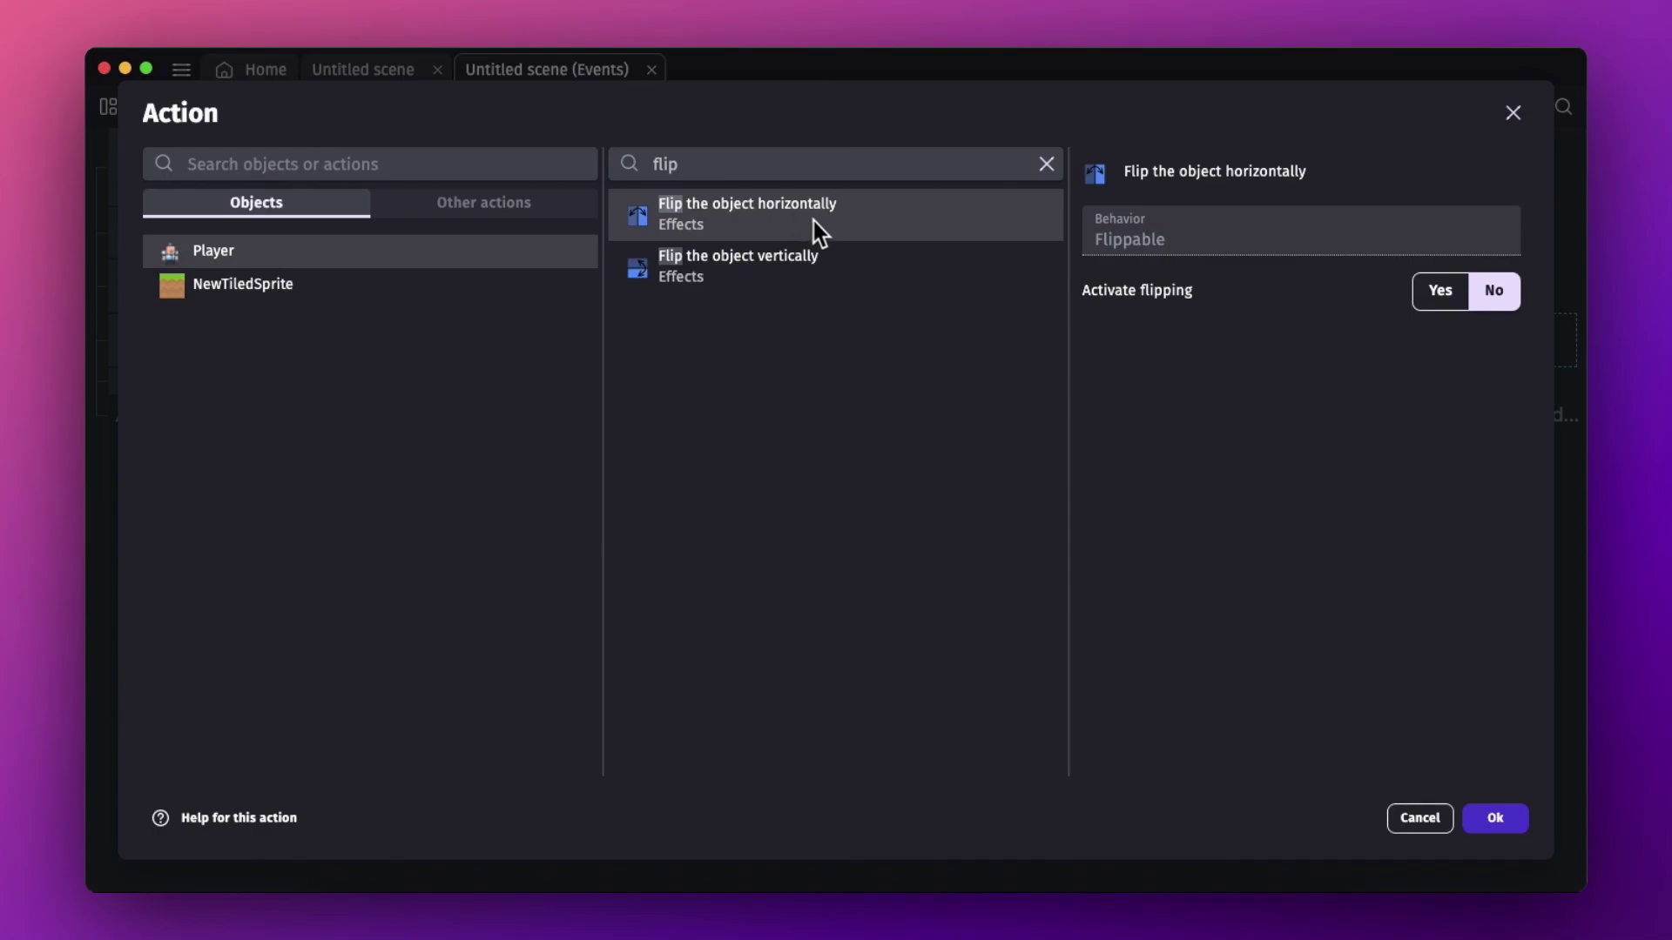
pyautogui.click(1445, 300)
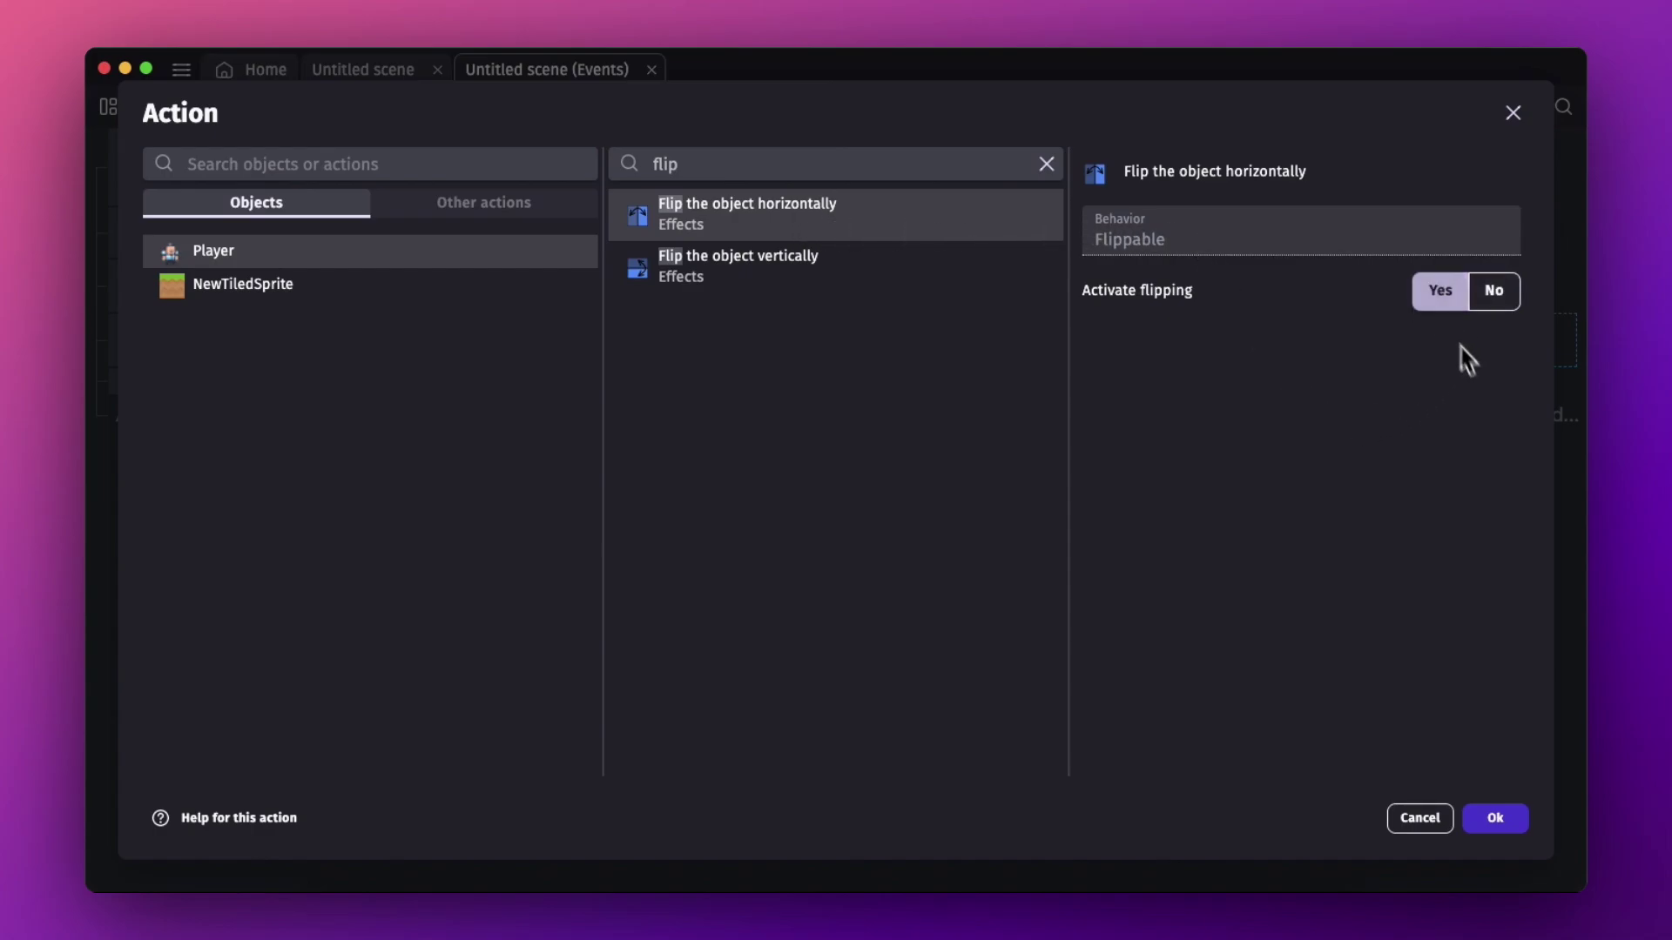
pyautogui.click(1499, 817)
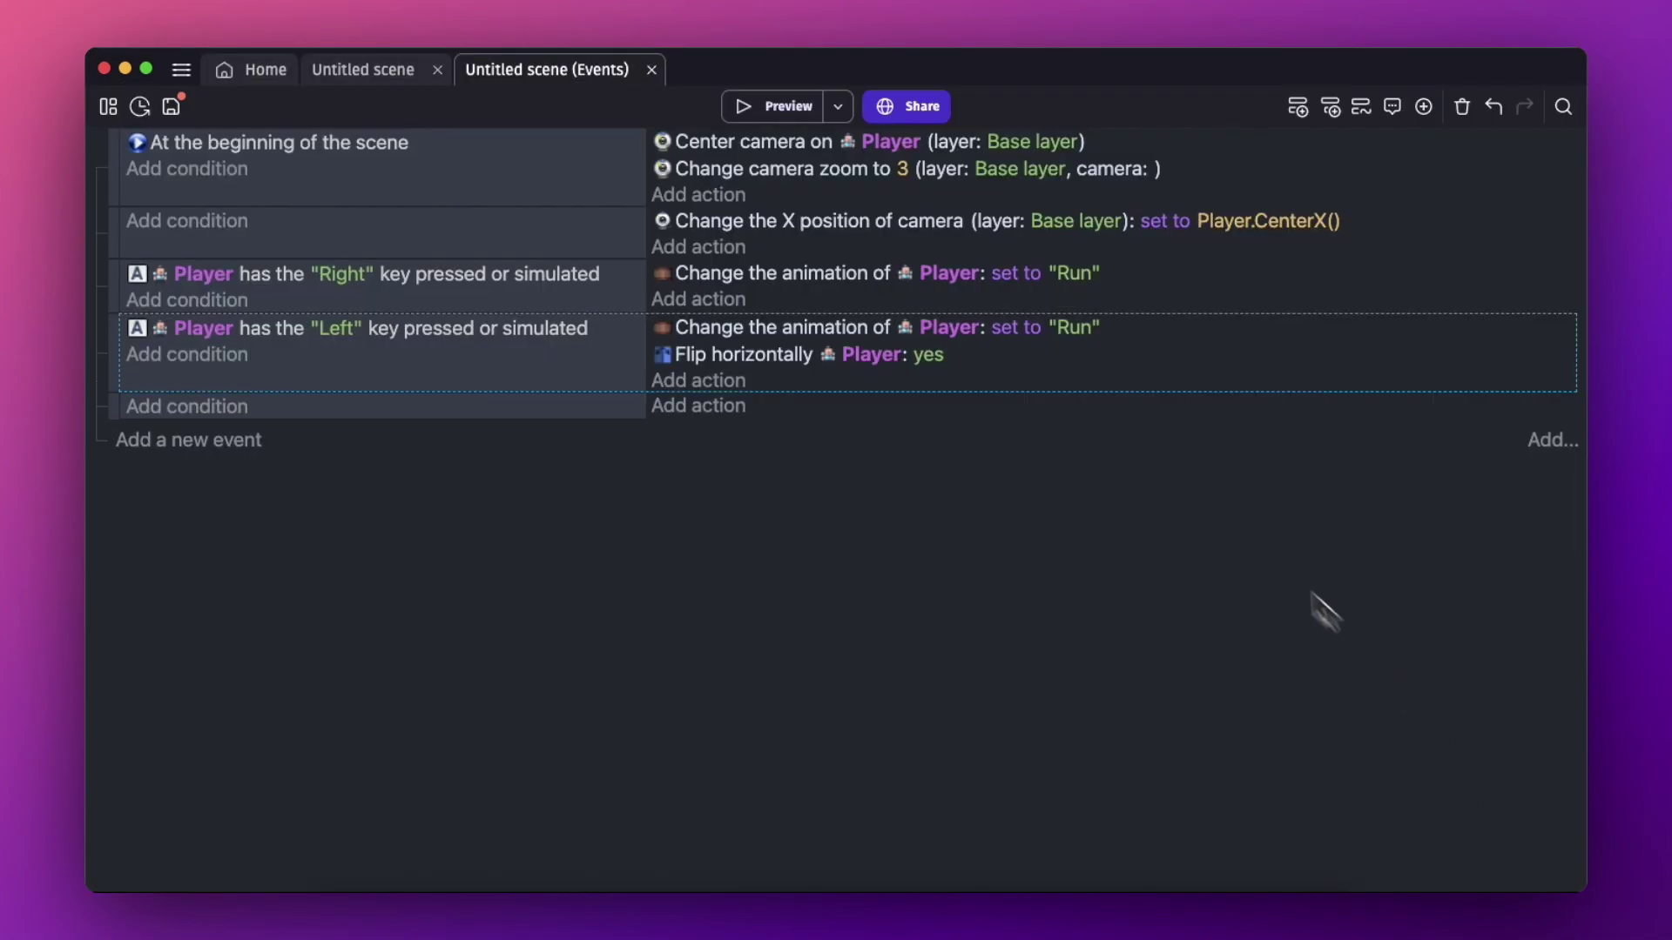
pyautogui.click(810, 109)
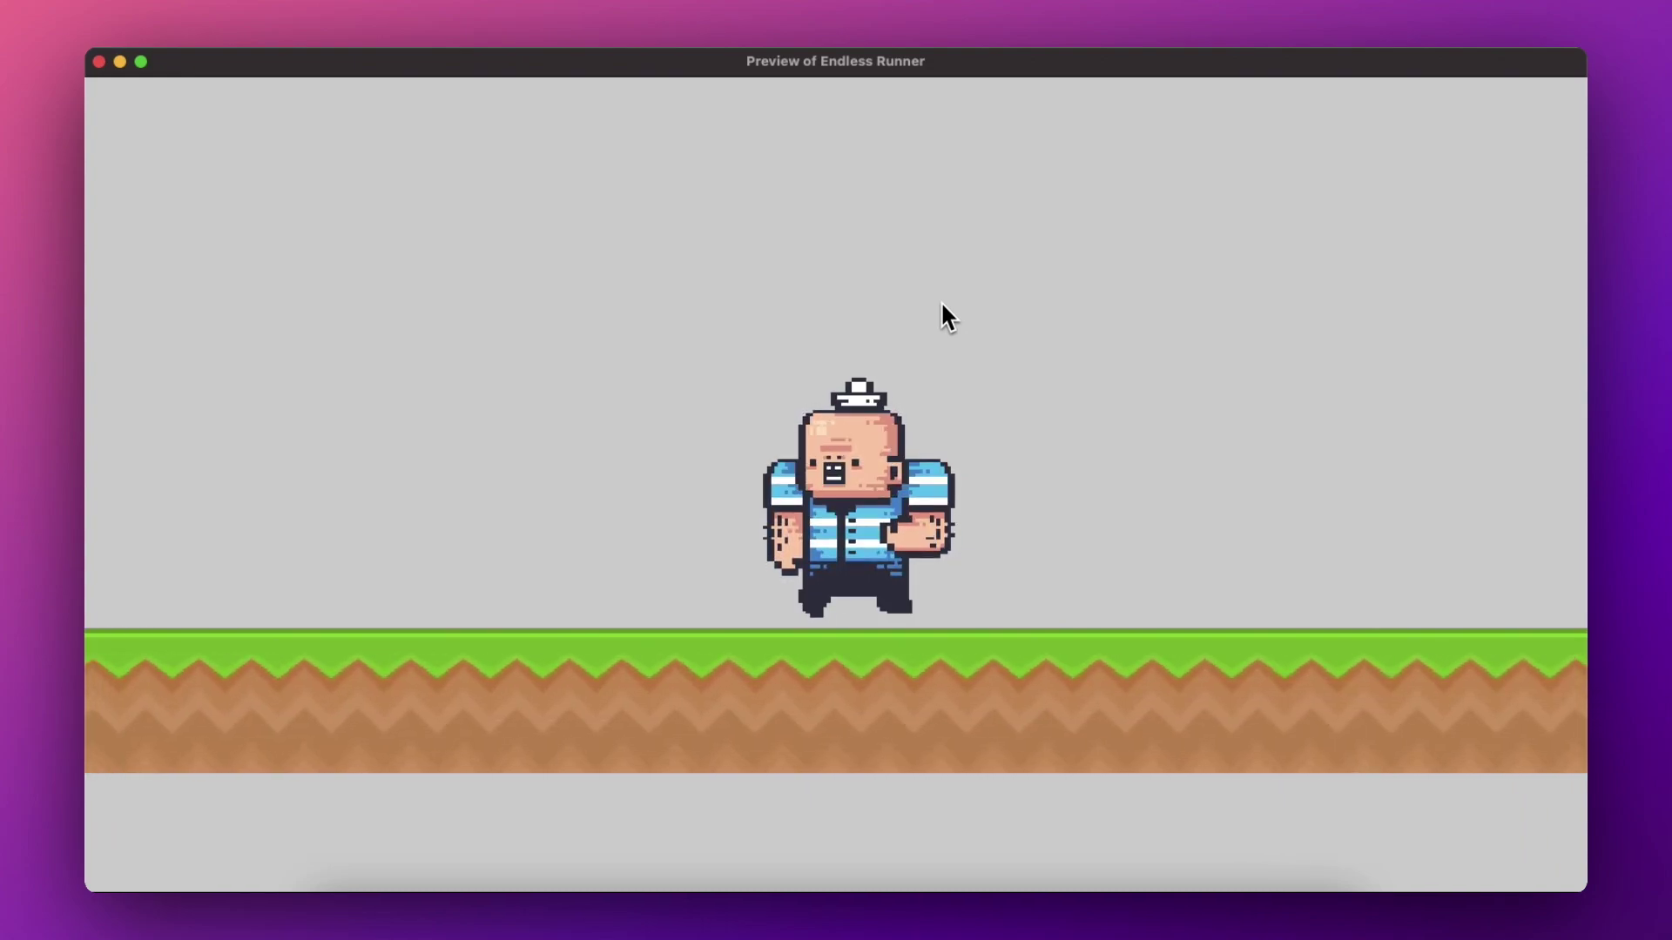
pyautogui.click(98, 61)
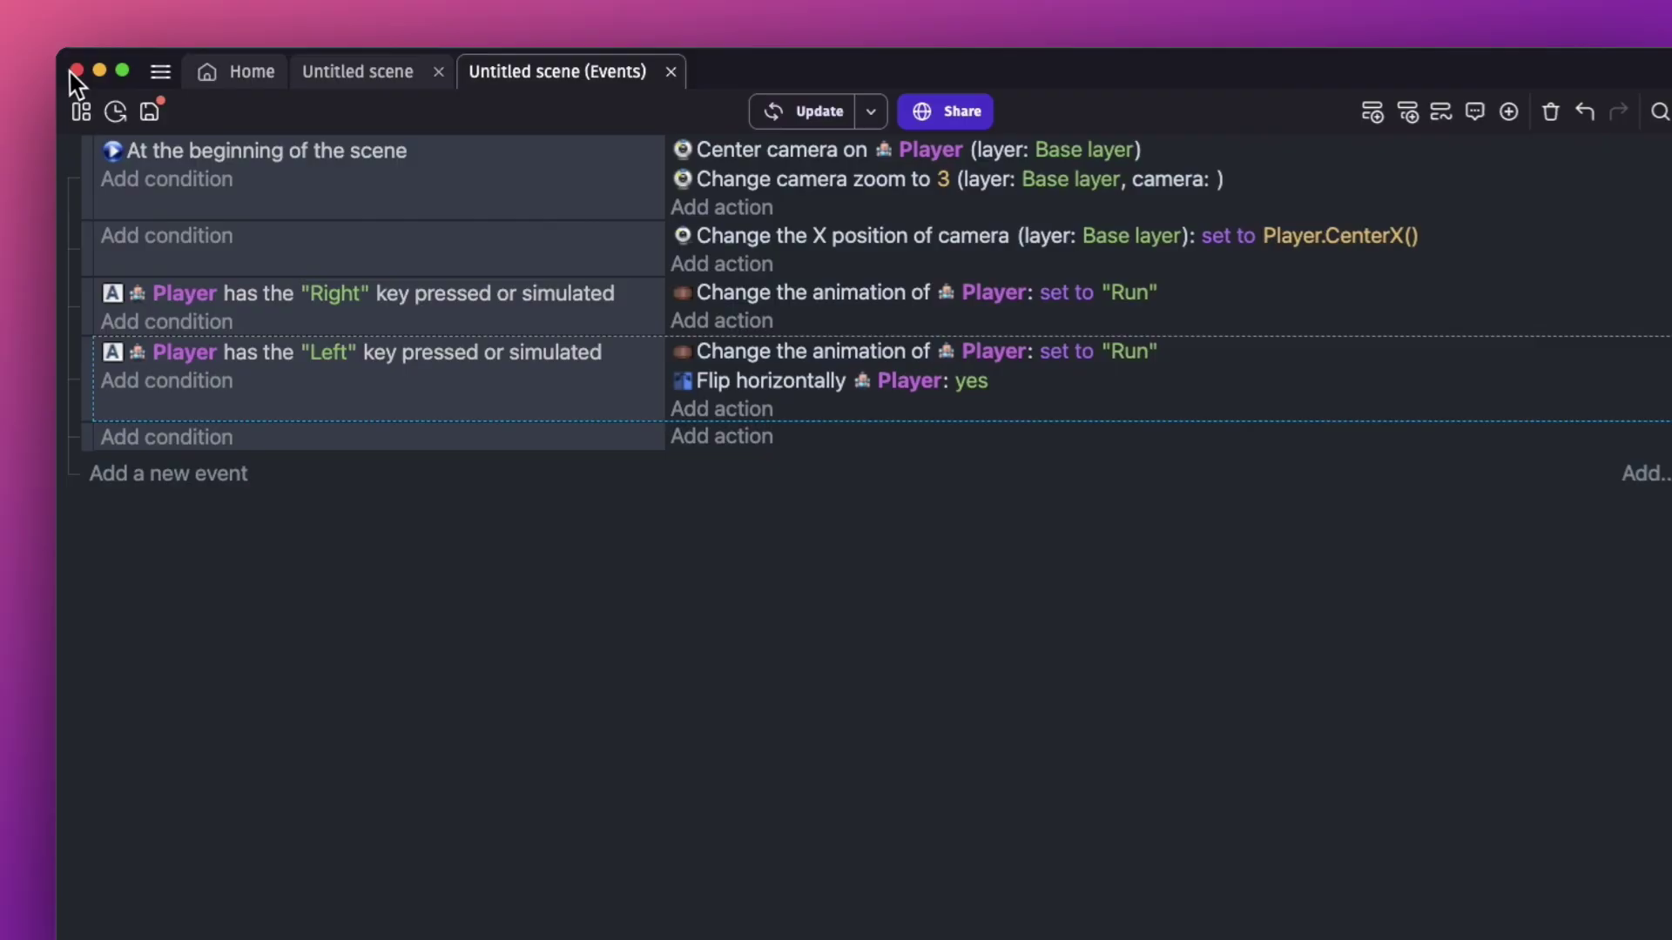
# Copy the horizontal flip action into the Right key event and set its flipping to No.
pyautogui.rightClick(661, 365)
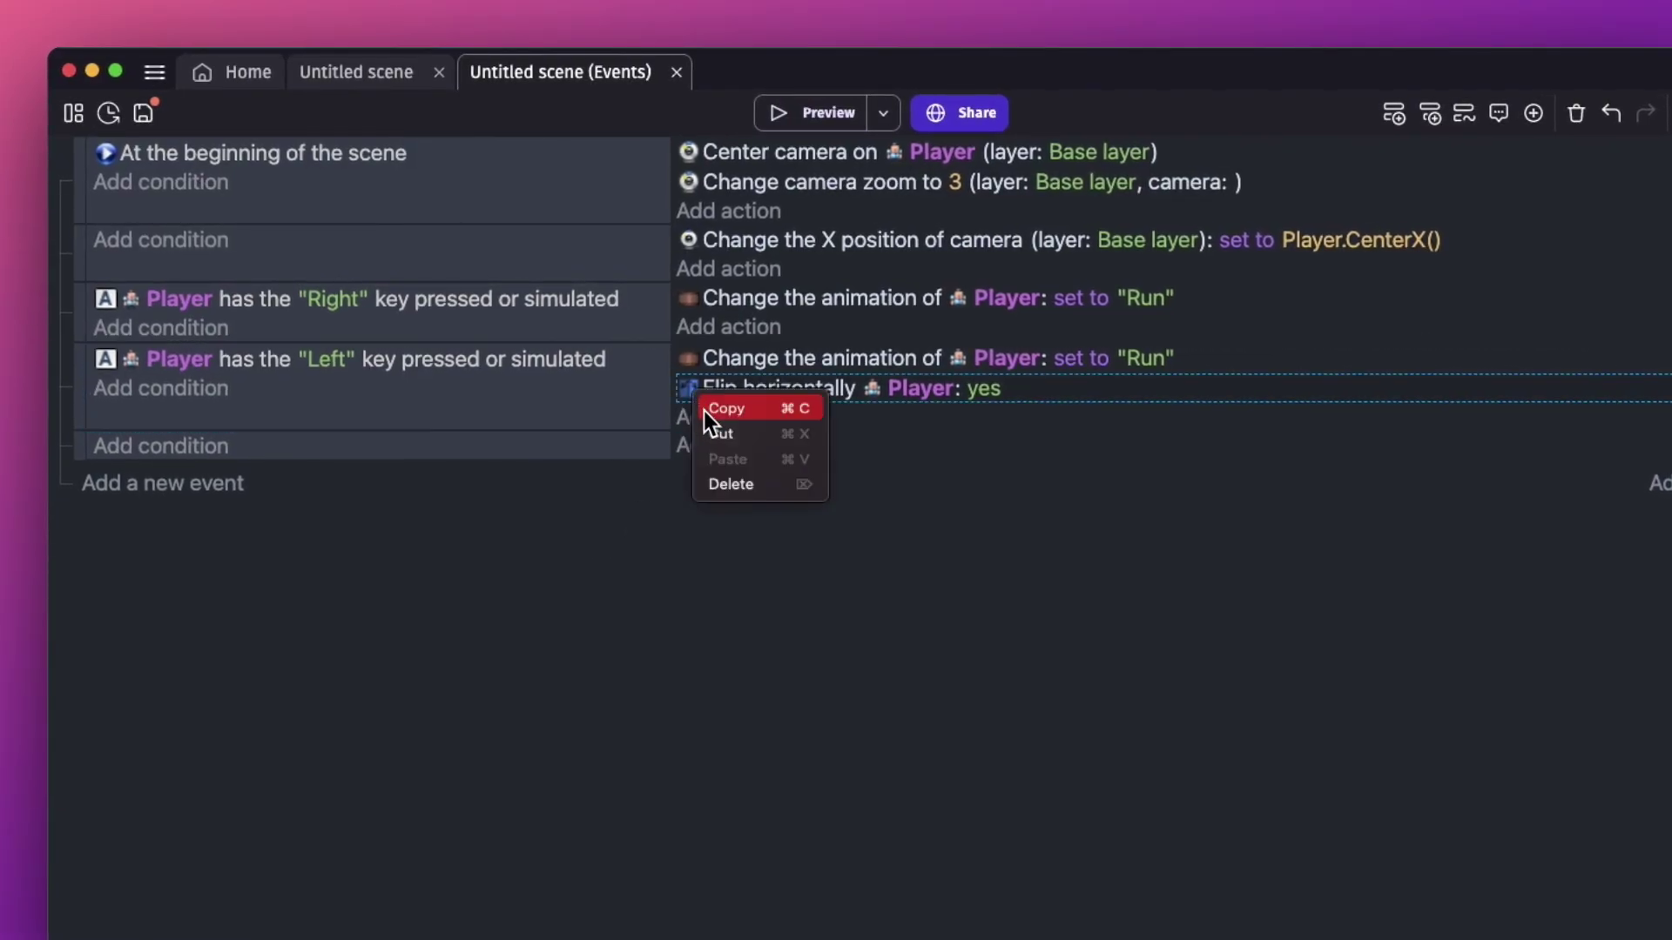
pyautogui.click(724, 408)
pyautogui.click(831, 328)
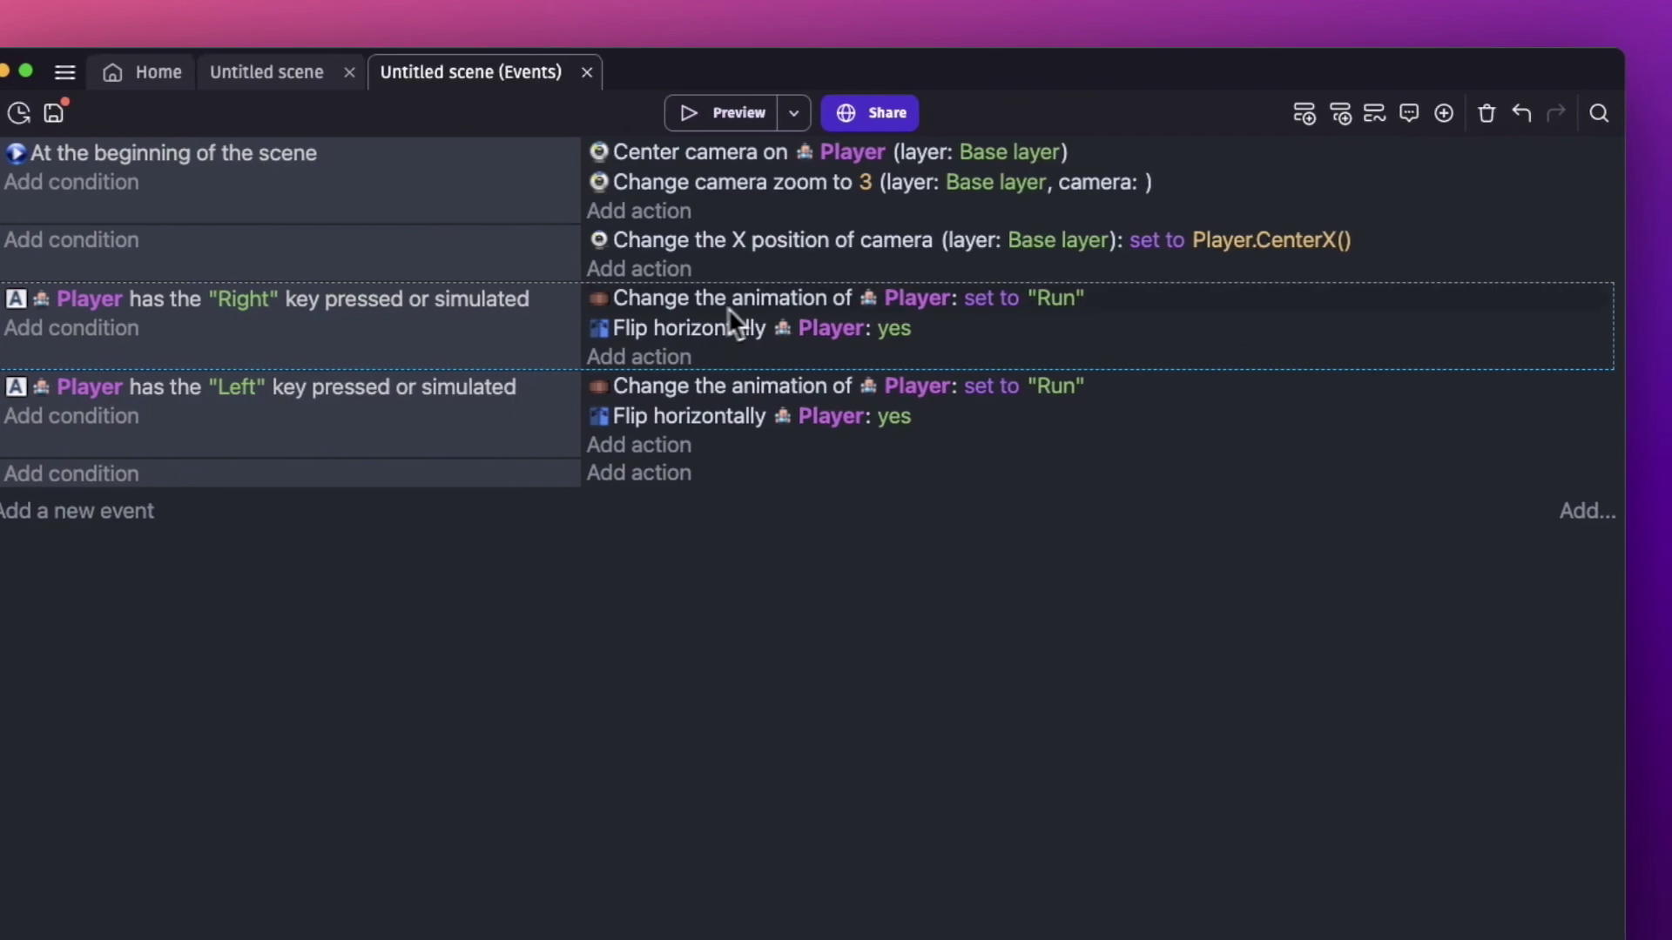
pyautogui.click(903, 329)
pyautogui.click(1086, 384)
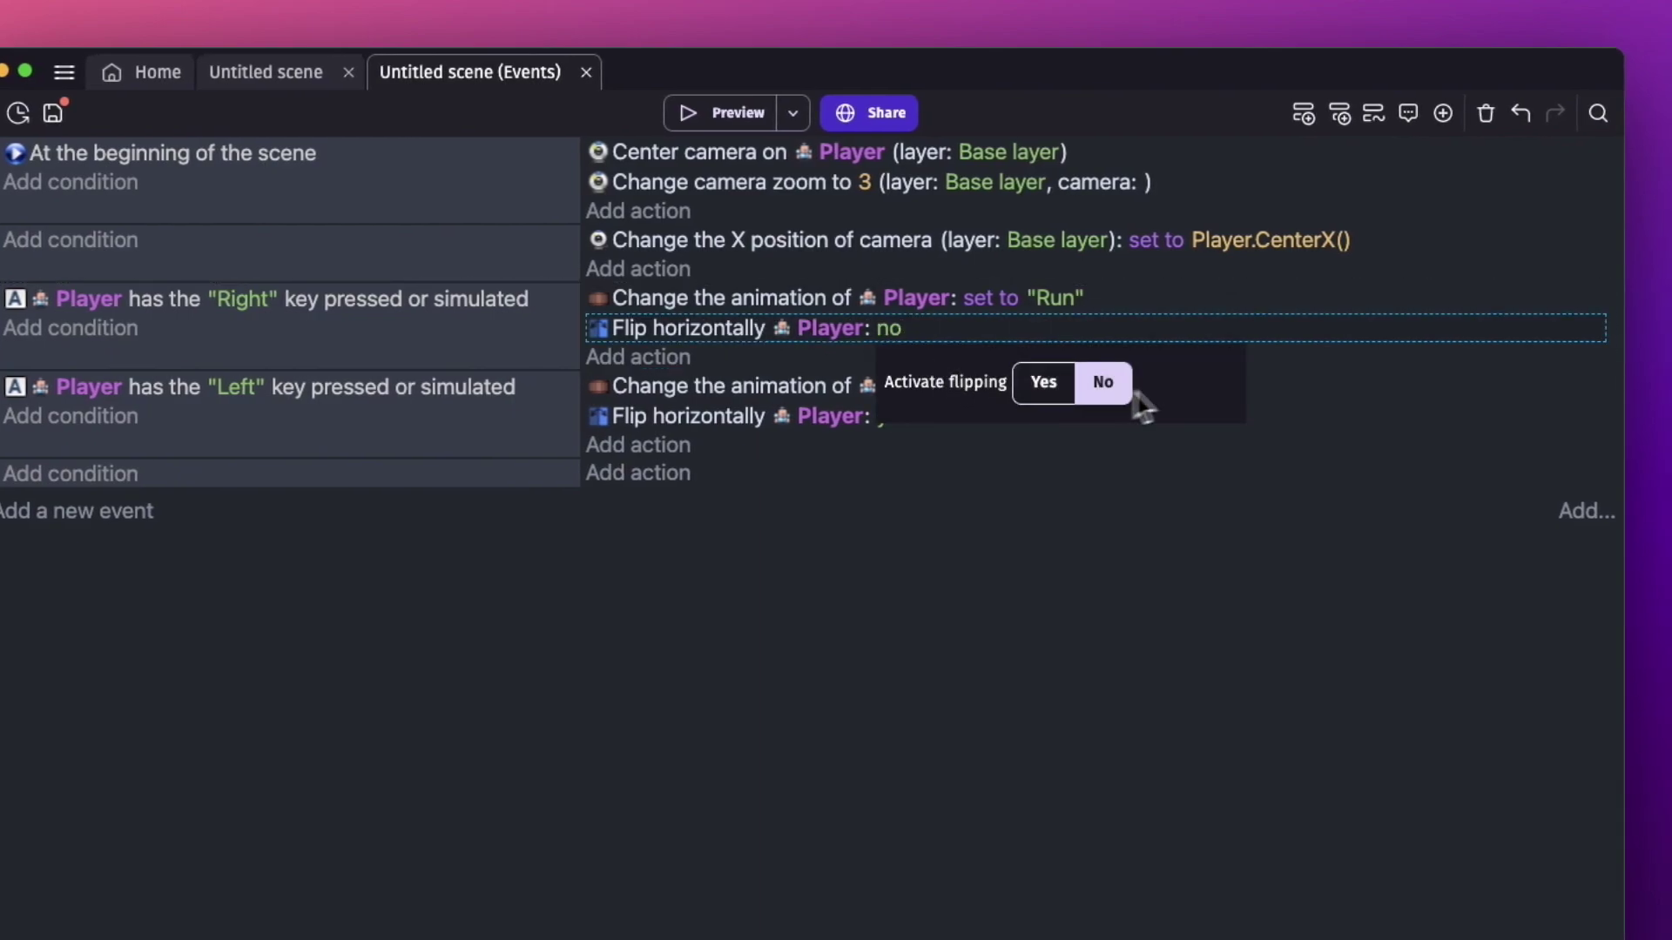
# Preview the game to test the Player's running and flipping in both directions, and return to the scene editor.
pyautogui.click(684, 123)
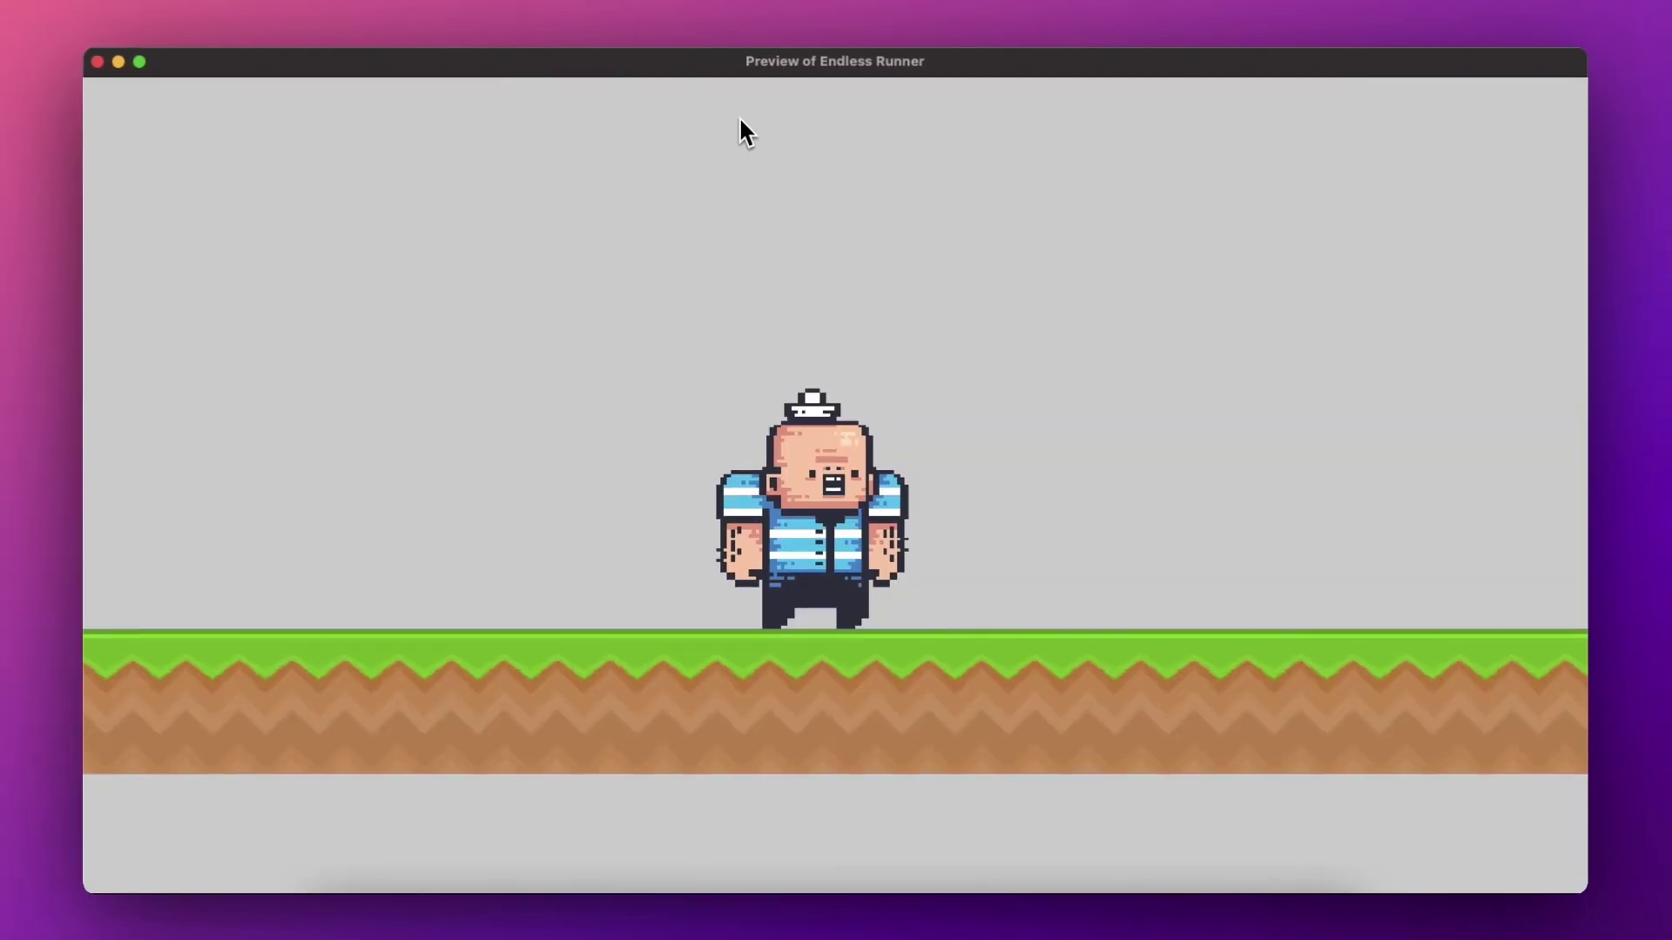
pyautogui.press('Left')
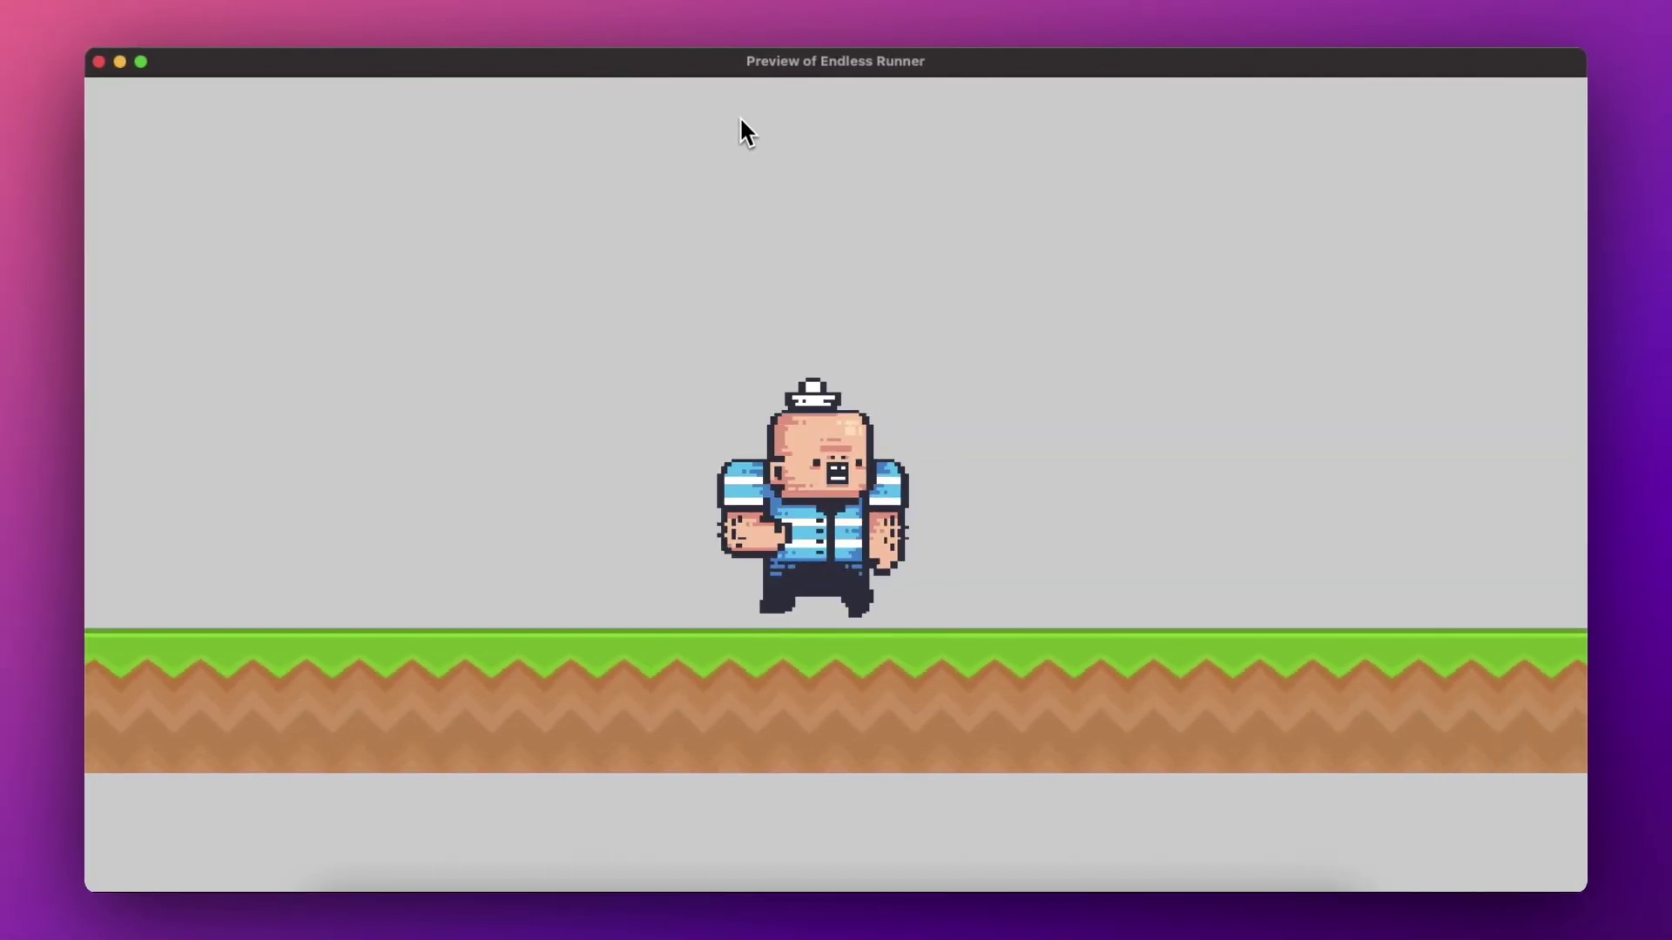
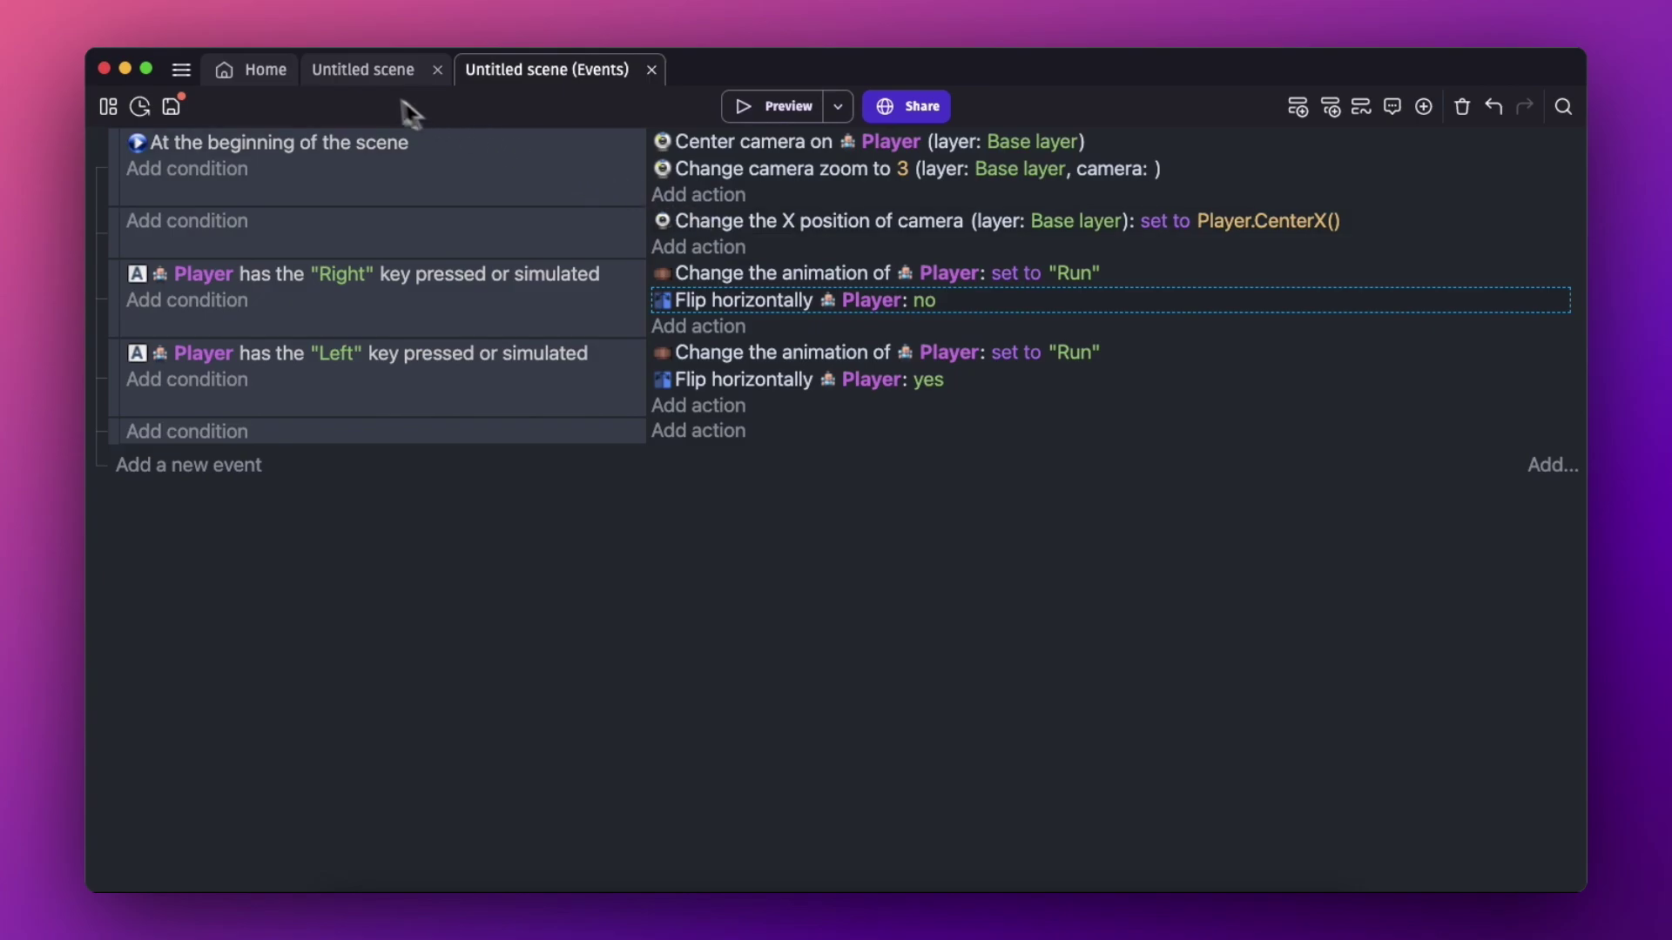
pyautogui.click(365, 78)
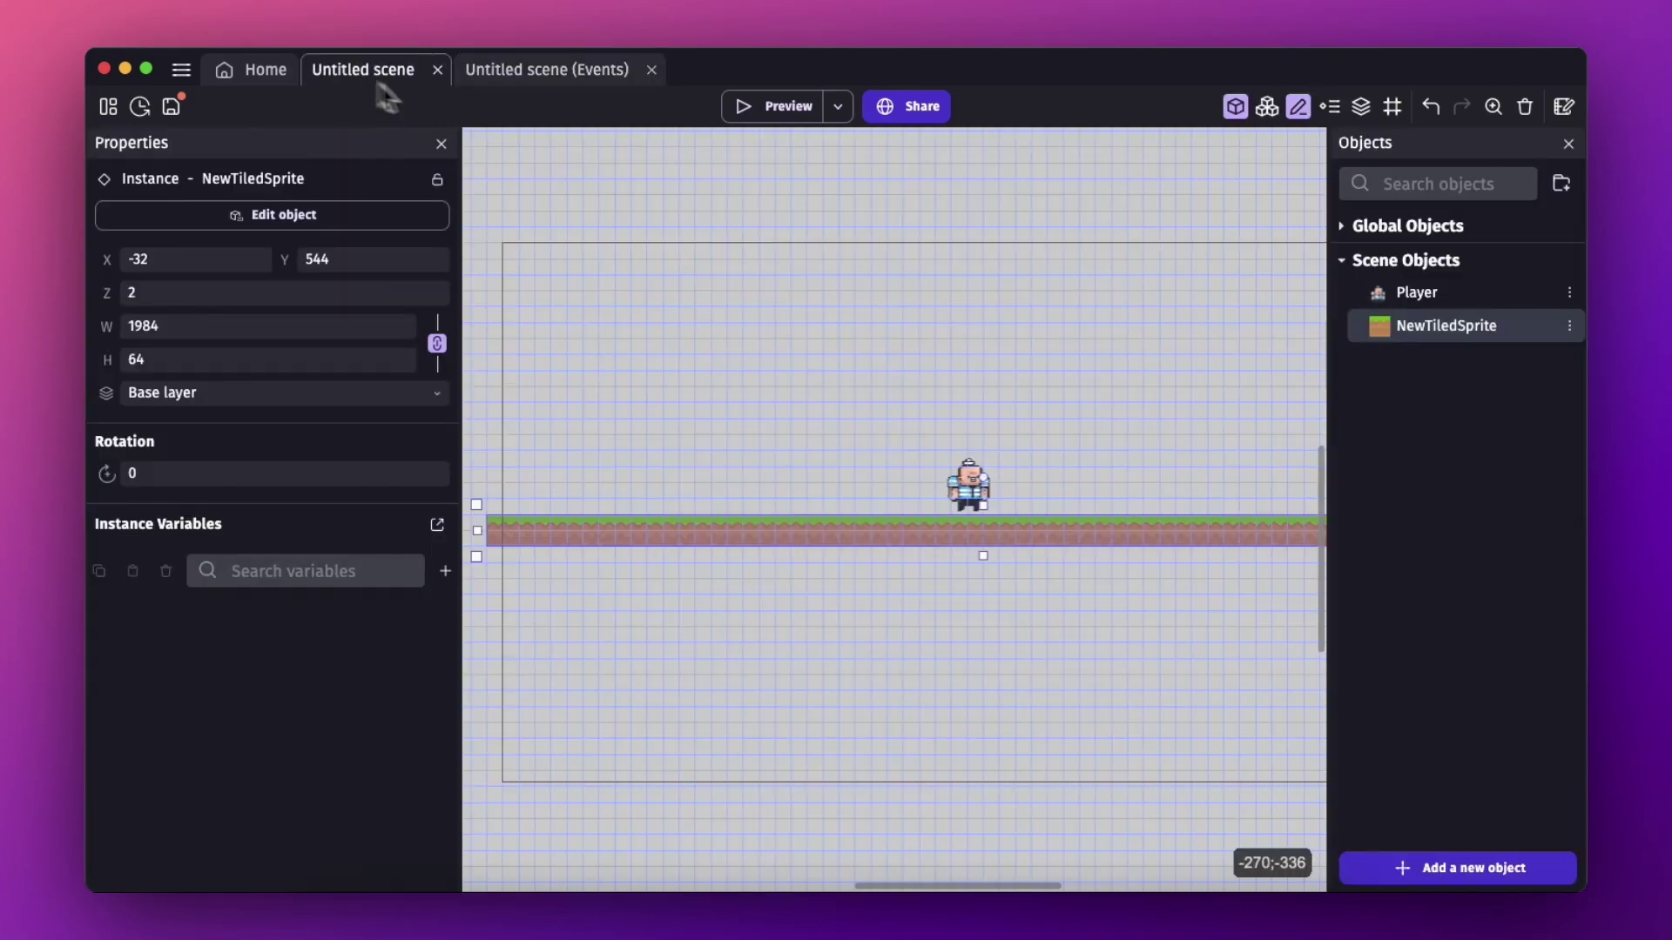
# Set the Player's PlatformerObject jump speed to 700, maximum falling speed to 800 and jump sustain time to 0.1, and apply the changes.
pyautogui.doubleClick(1425, 305)
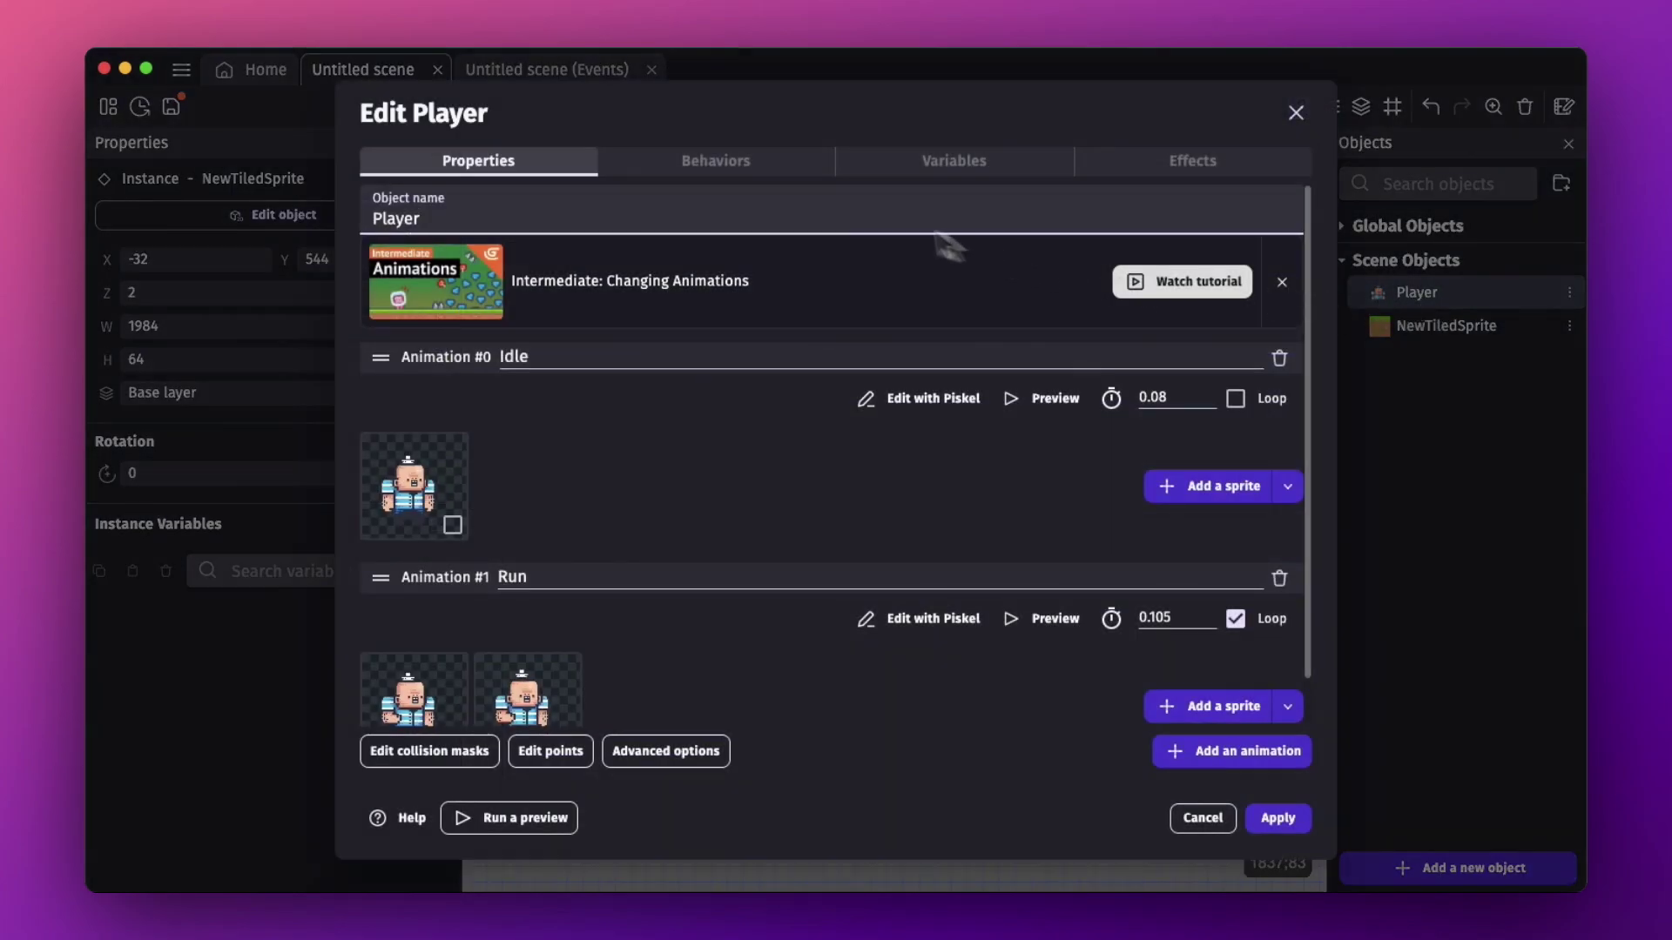
pyautogui.click(777, 180)
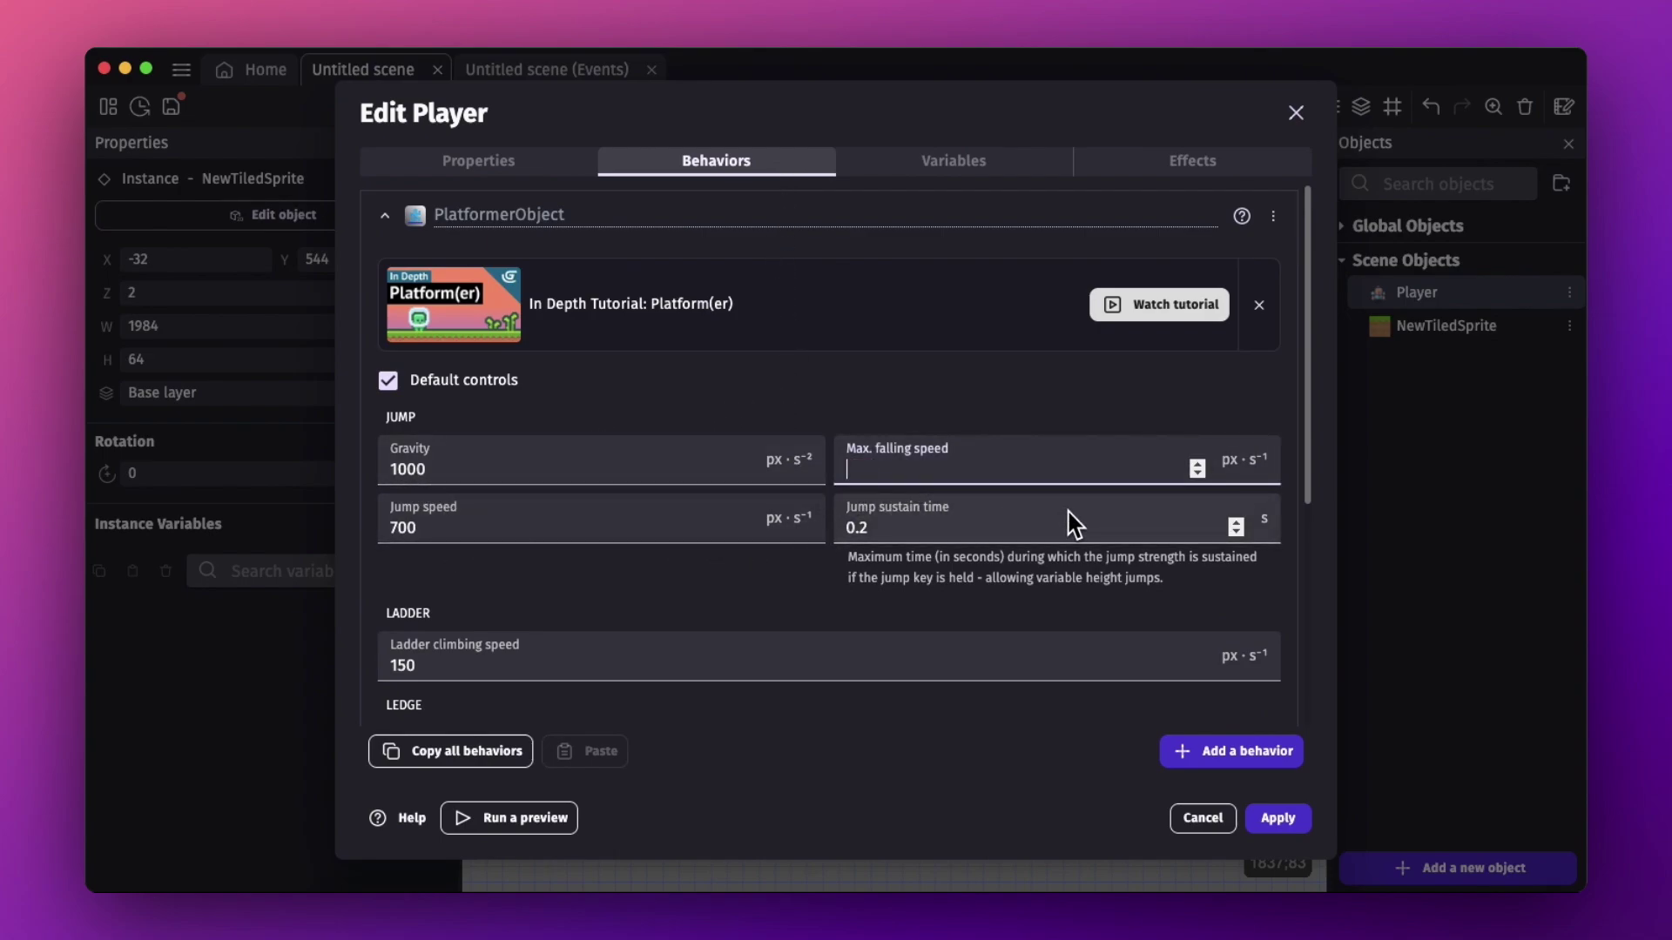
pyautogui.write('800')
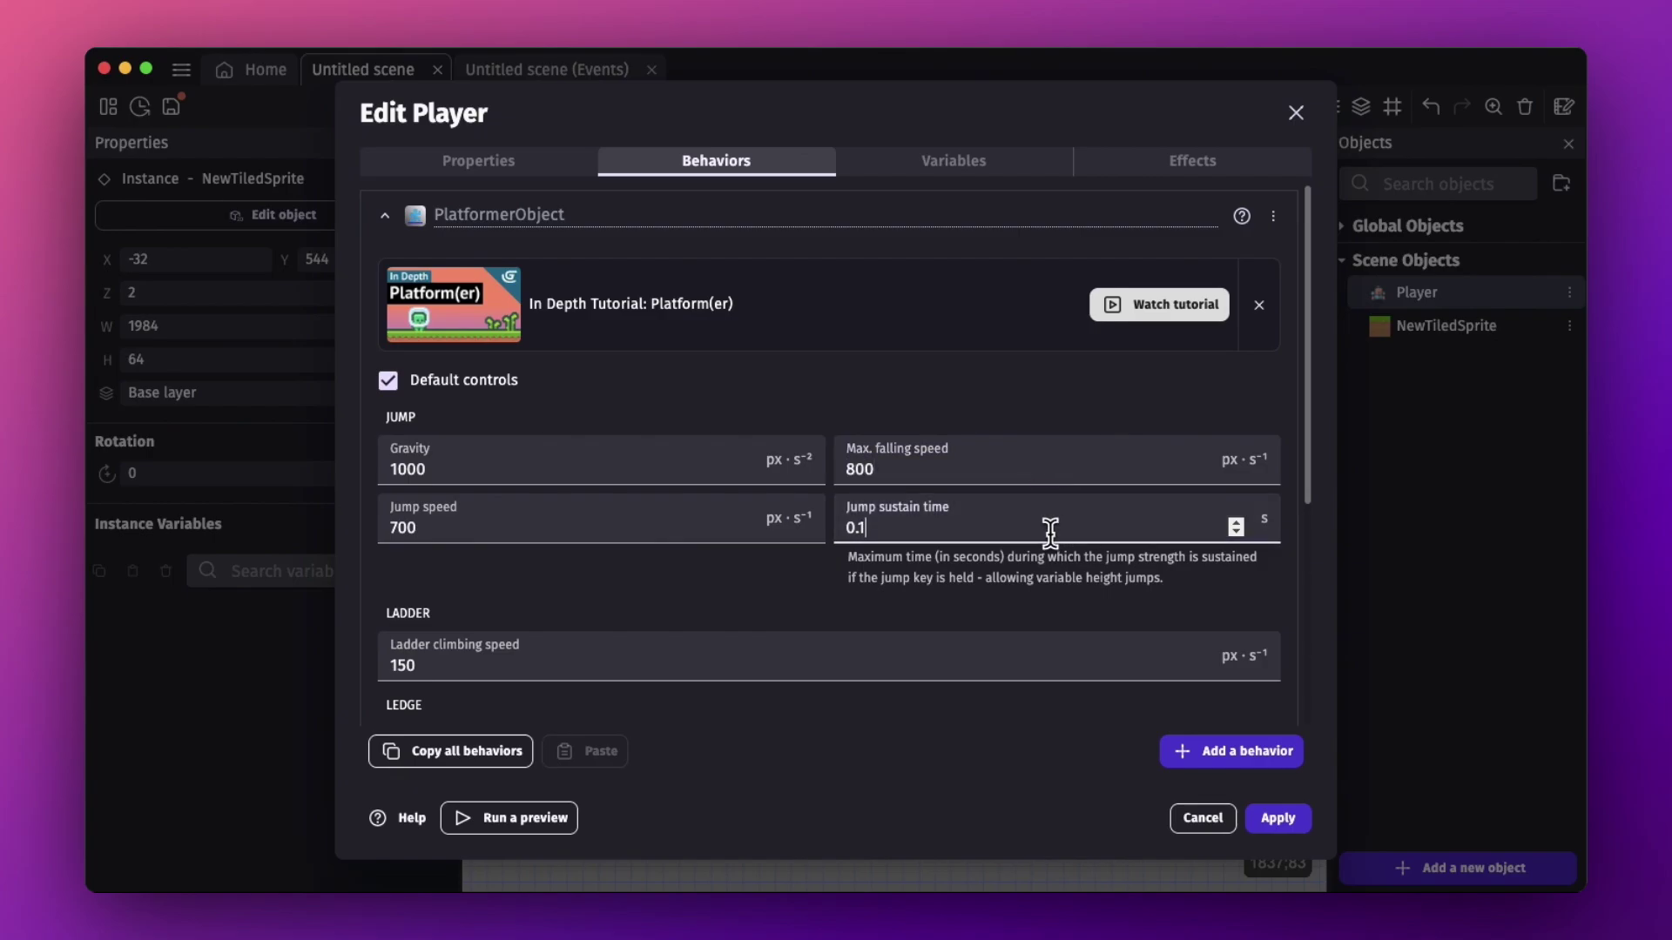
pyautogui.click(1280, 820)
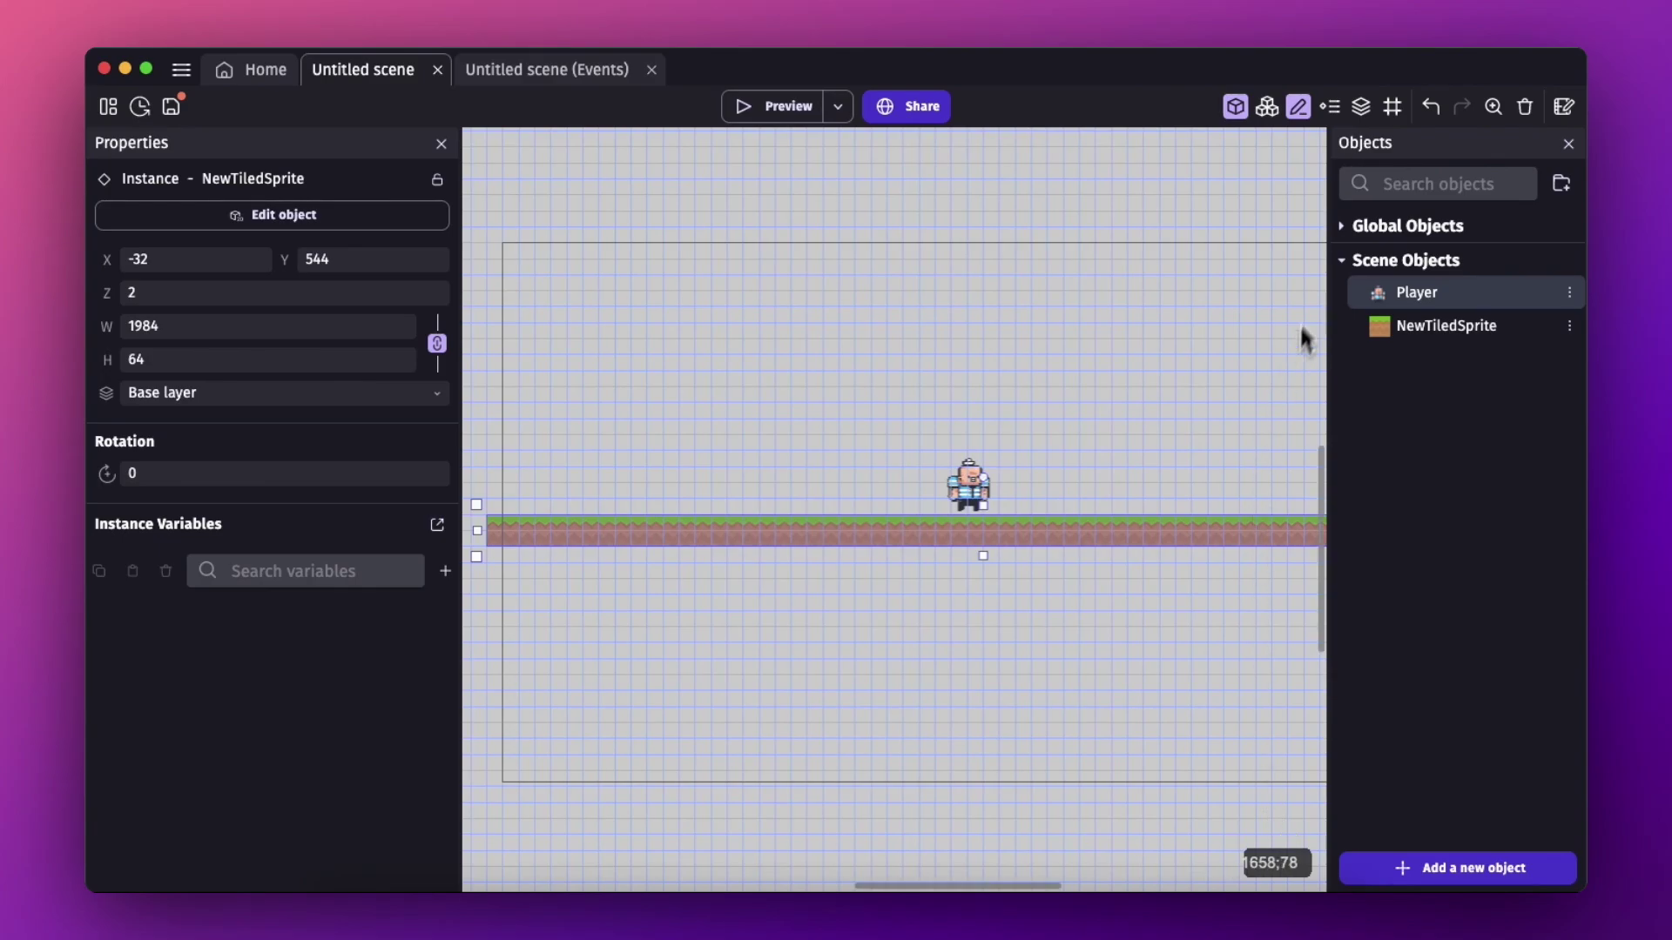
# Preview the game to test the Player's jump with the new platformer settings, and close the preview.
pyautogui.click(779, 119)
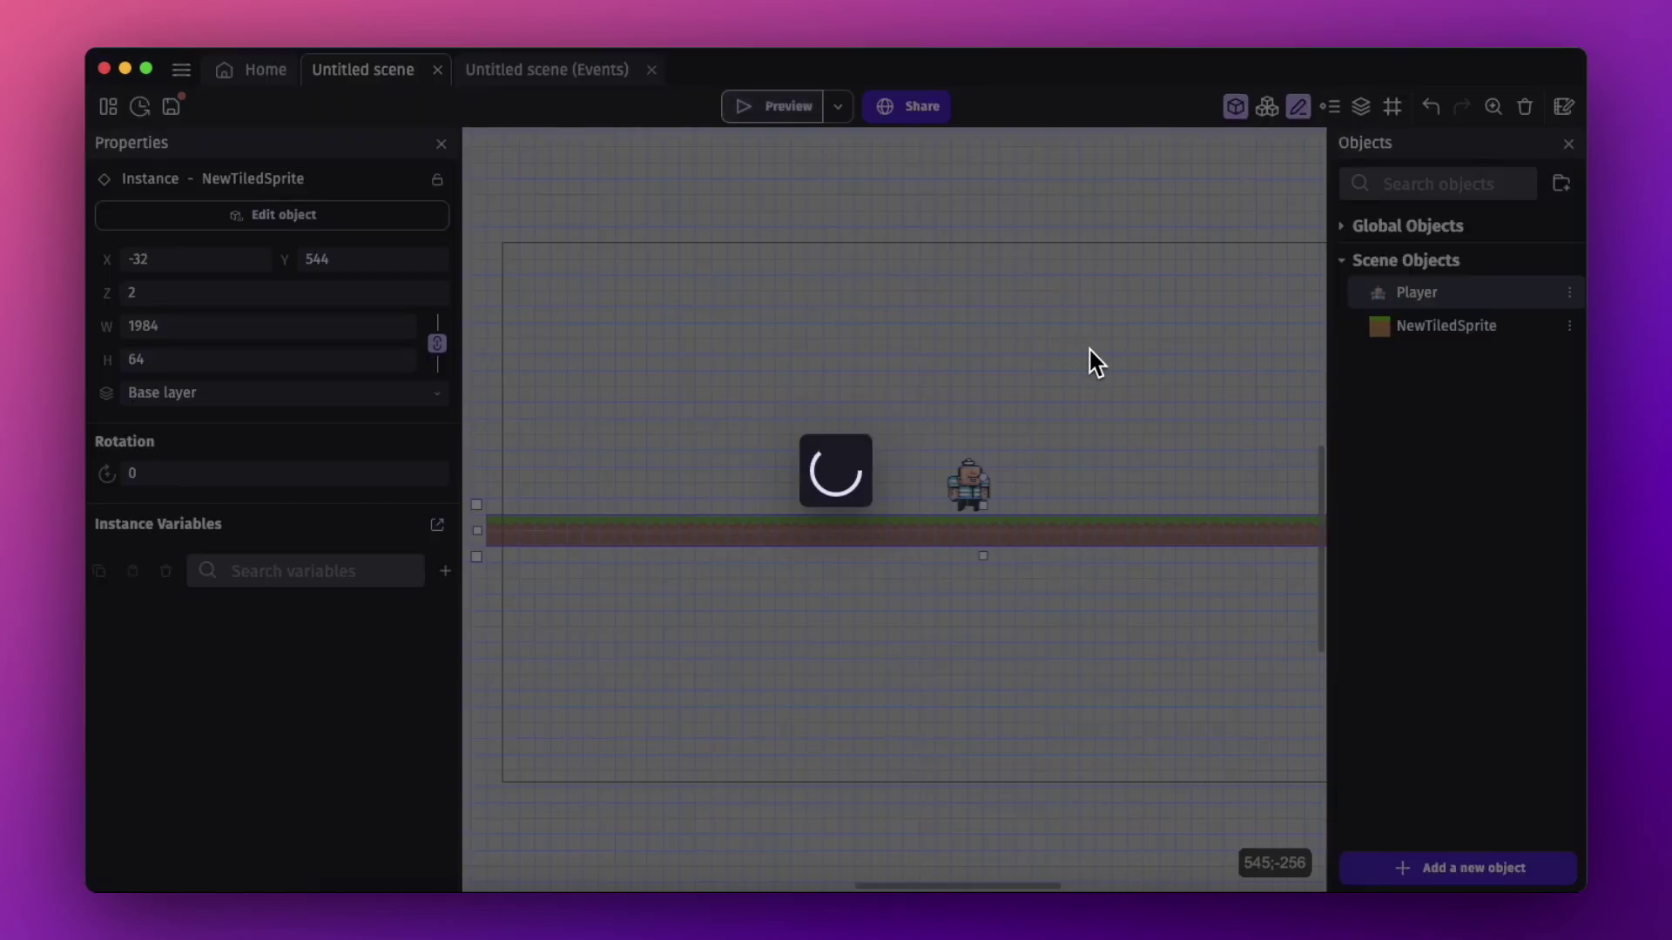
pyautogui.press('space')
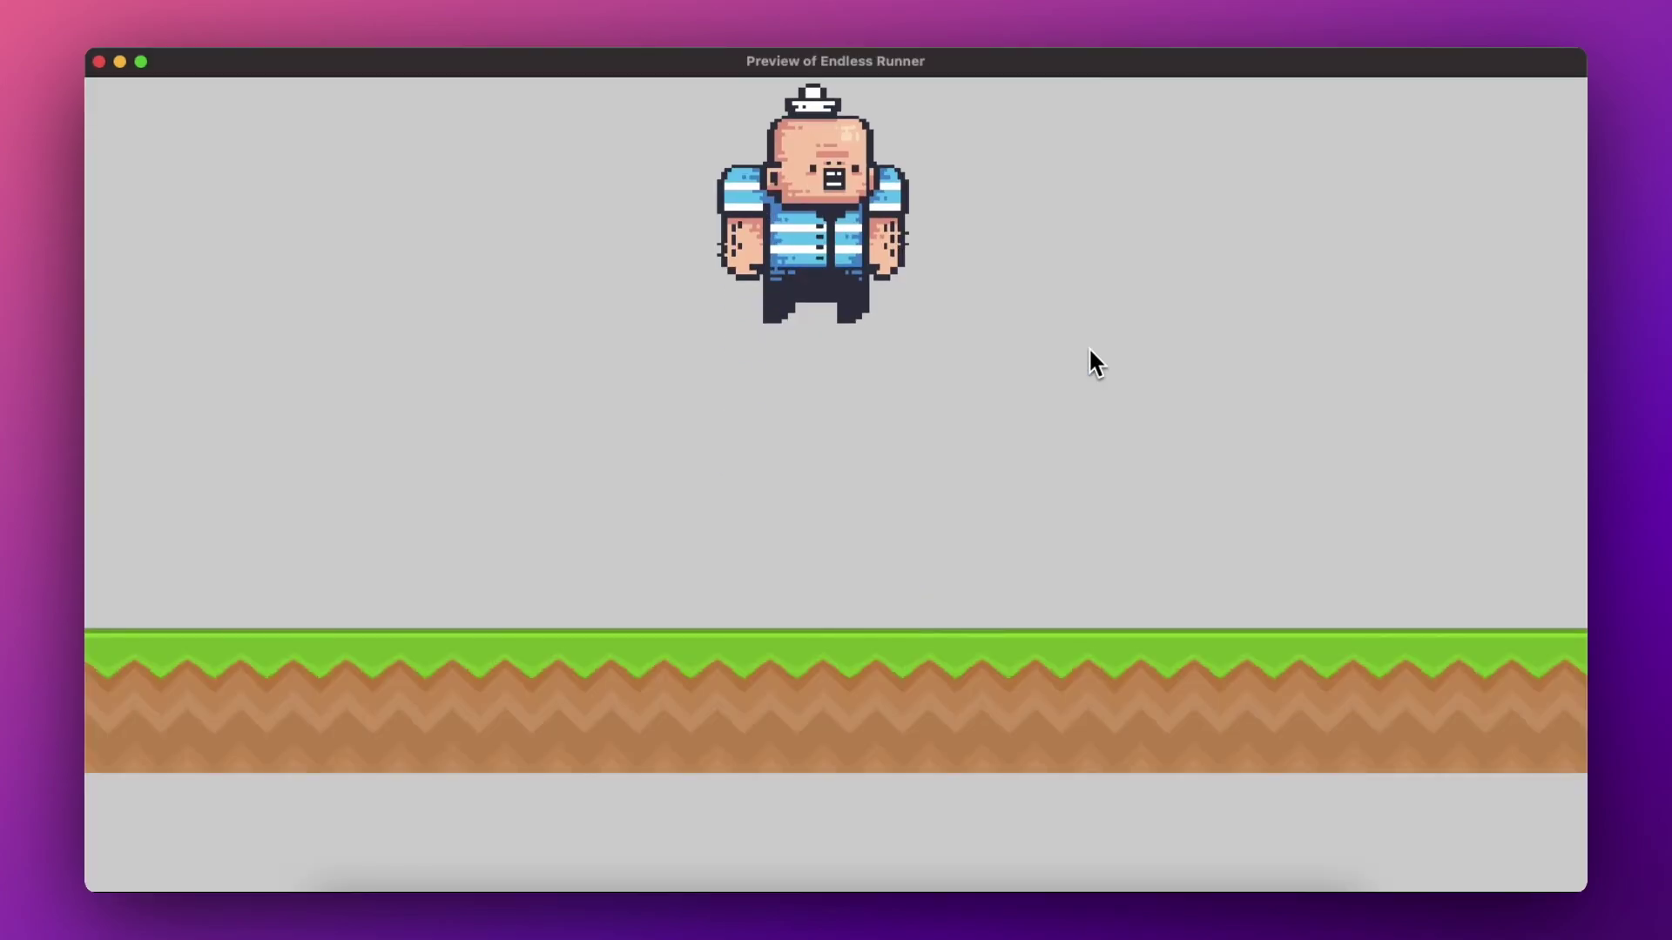
pyautogui.press('space')
pyautogui.press('space')
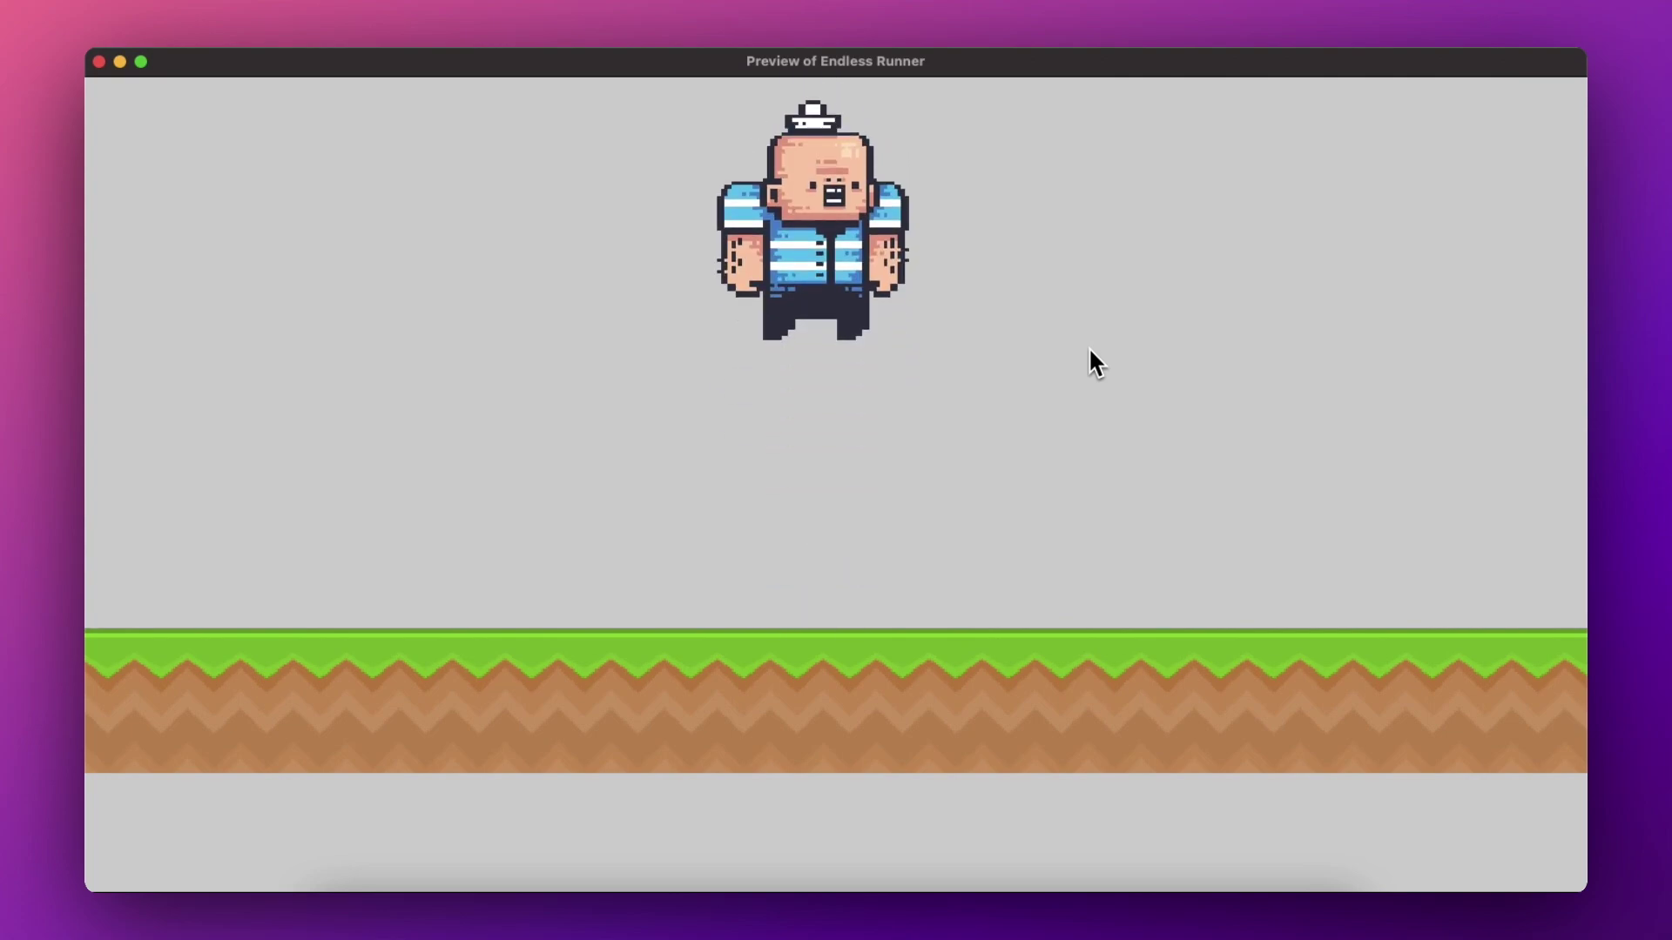
pyautogui.press('space')
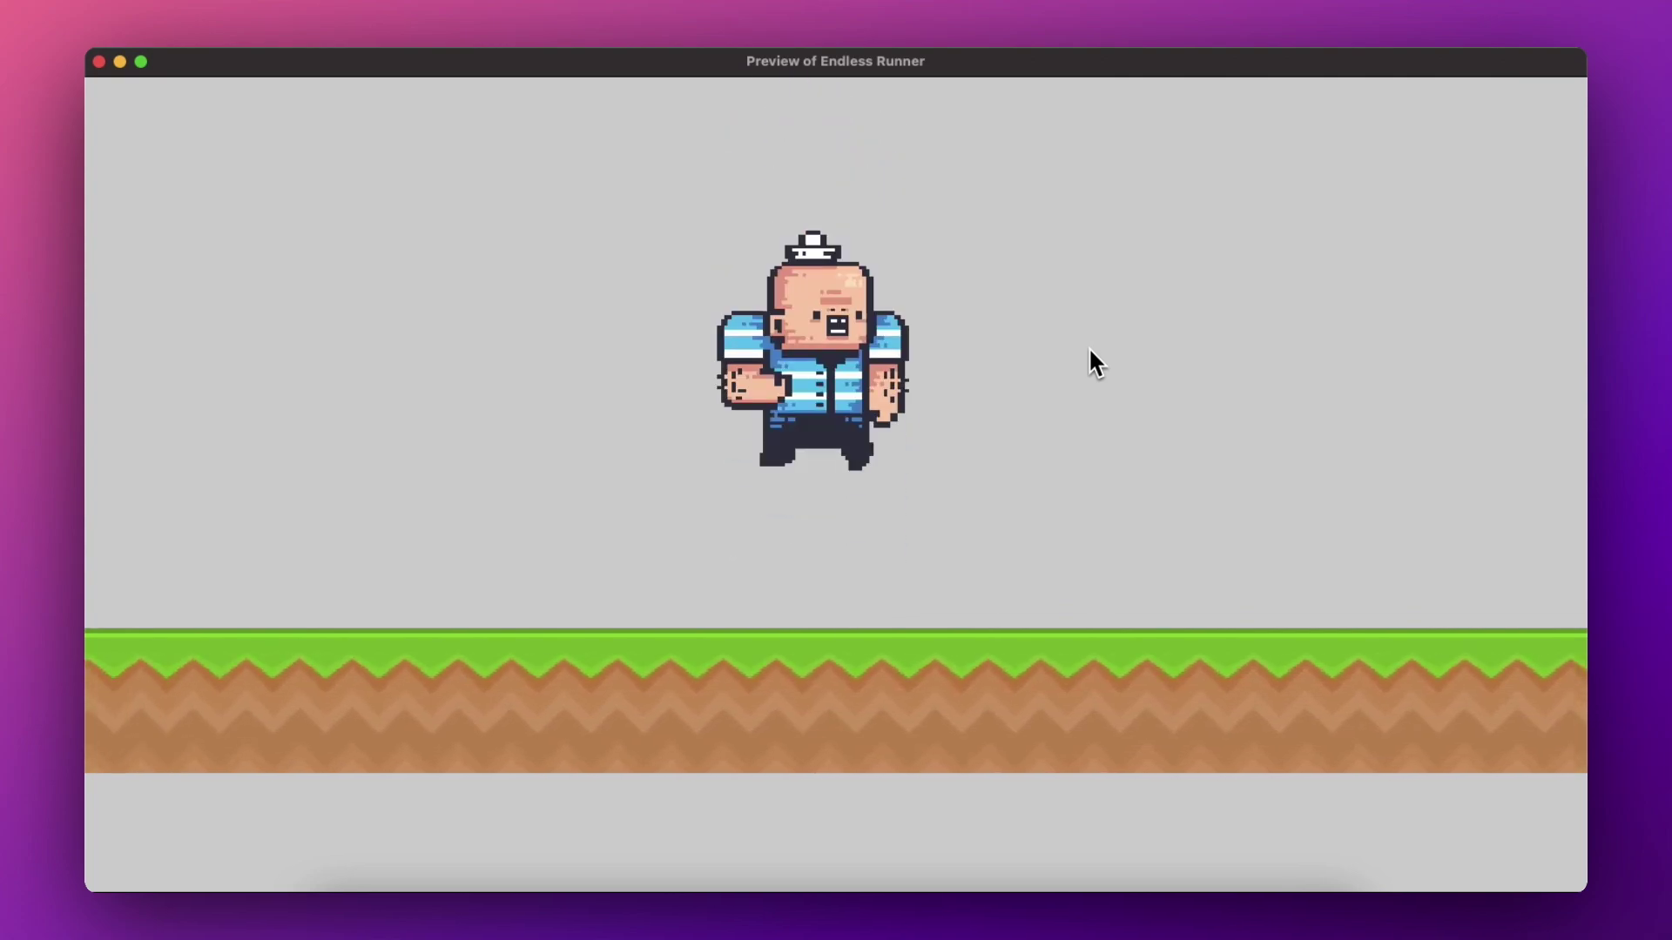
pyautogui.press('space')
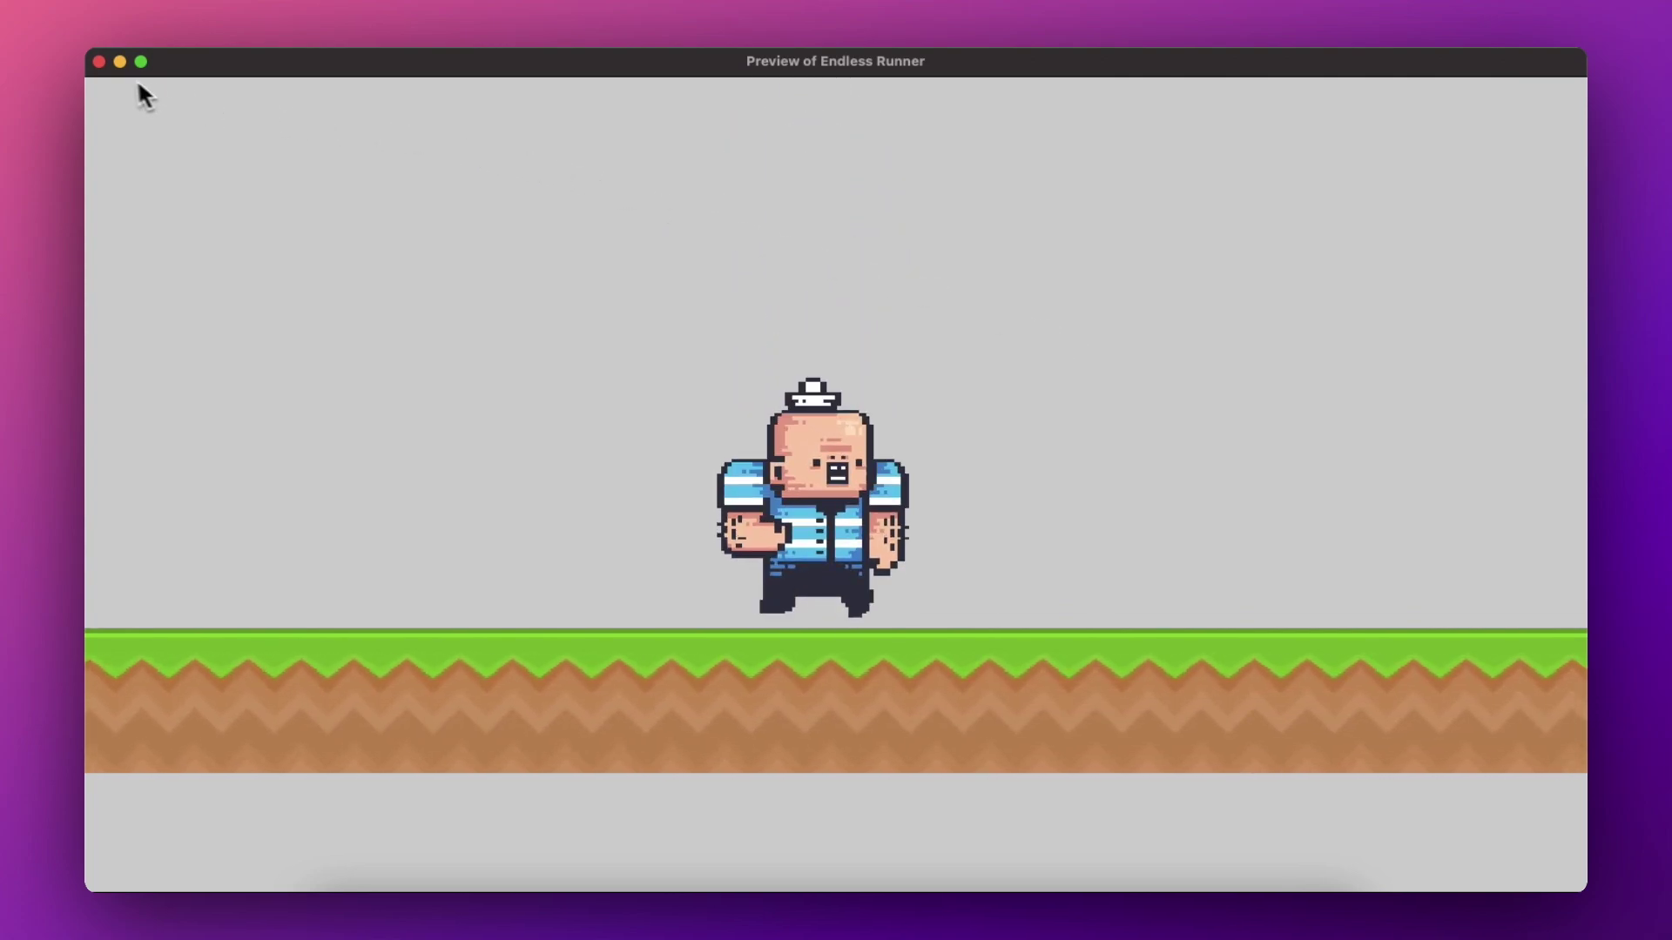
pyautogui.click(99, 61)
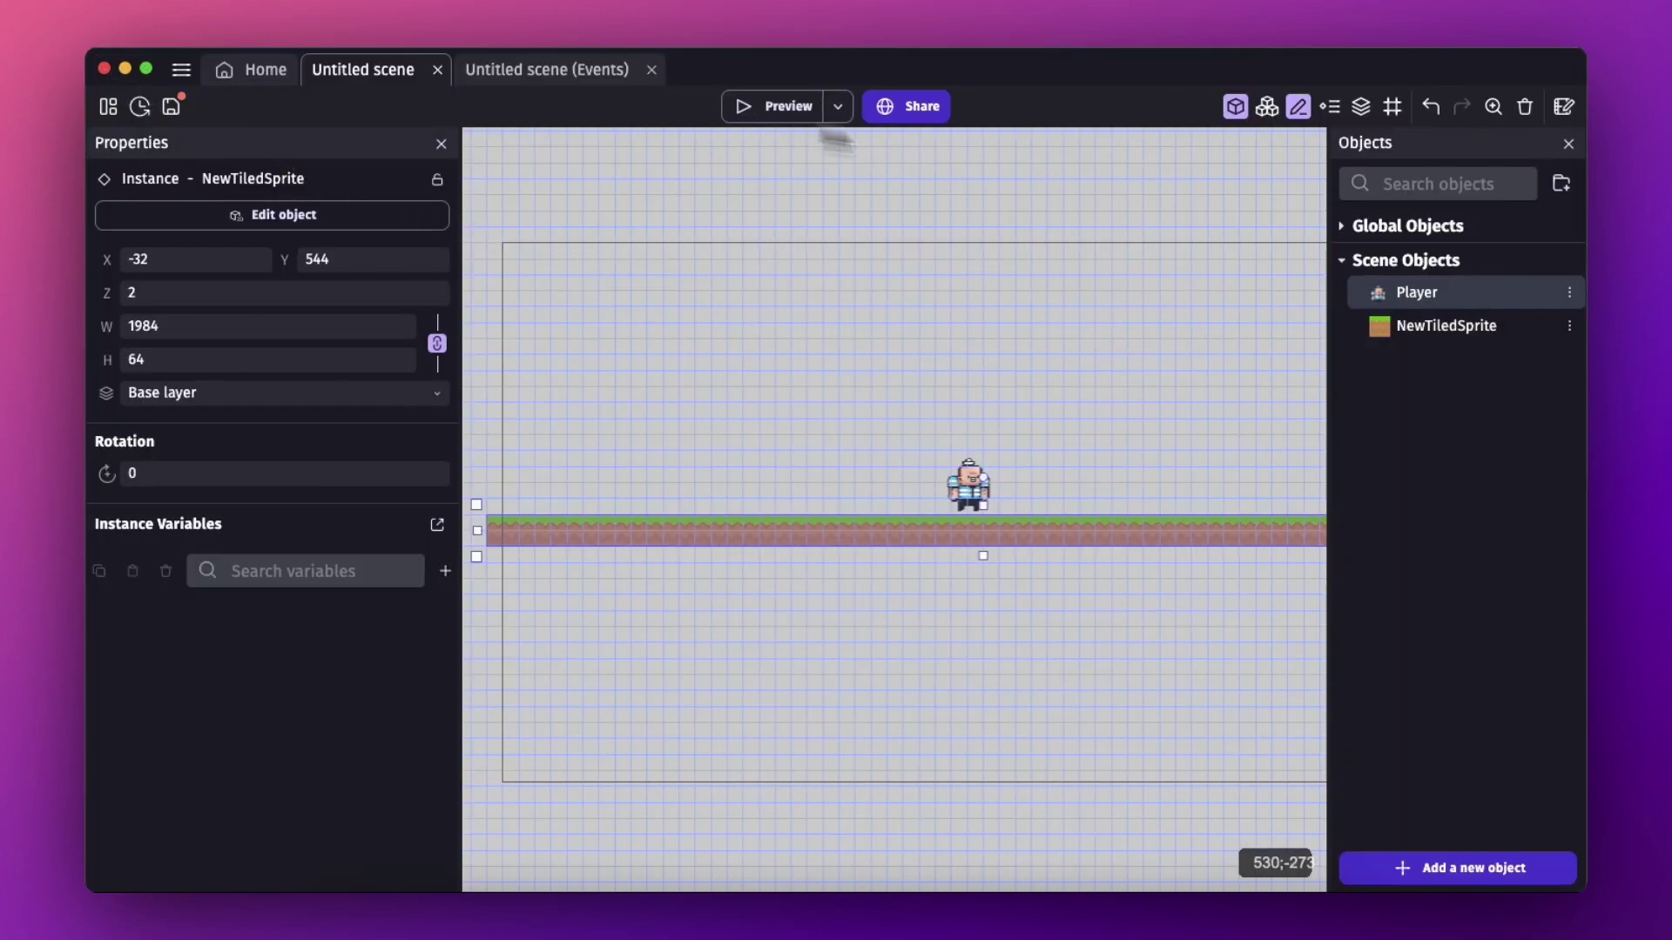
# Set the Player's maximum falling speed to 1000 and jump speed to 600, adjust the jump sustain time, and apply the changes.
pyautogui.doubleClick(1419, 296)
pyautogui.click(976, 482)
pyautogui.press('Tab')
pyautogui.write('600')
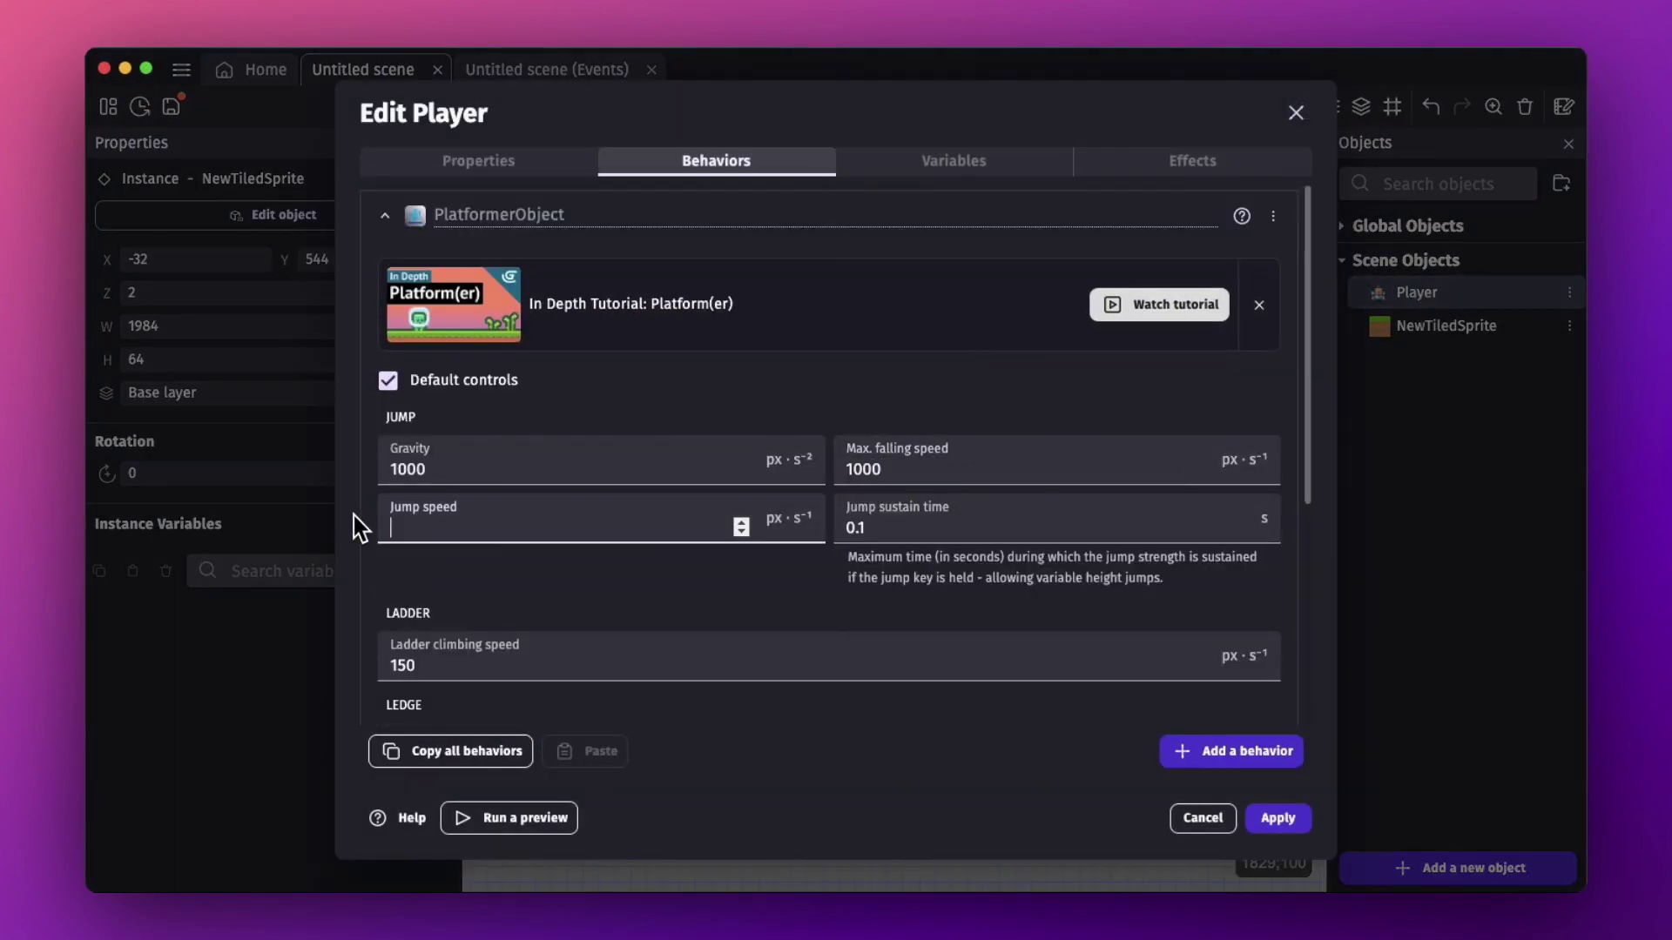
pyautogui.click(908, 526)
pyautogui.write('0.')
pyautogui.click(1278, 817)
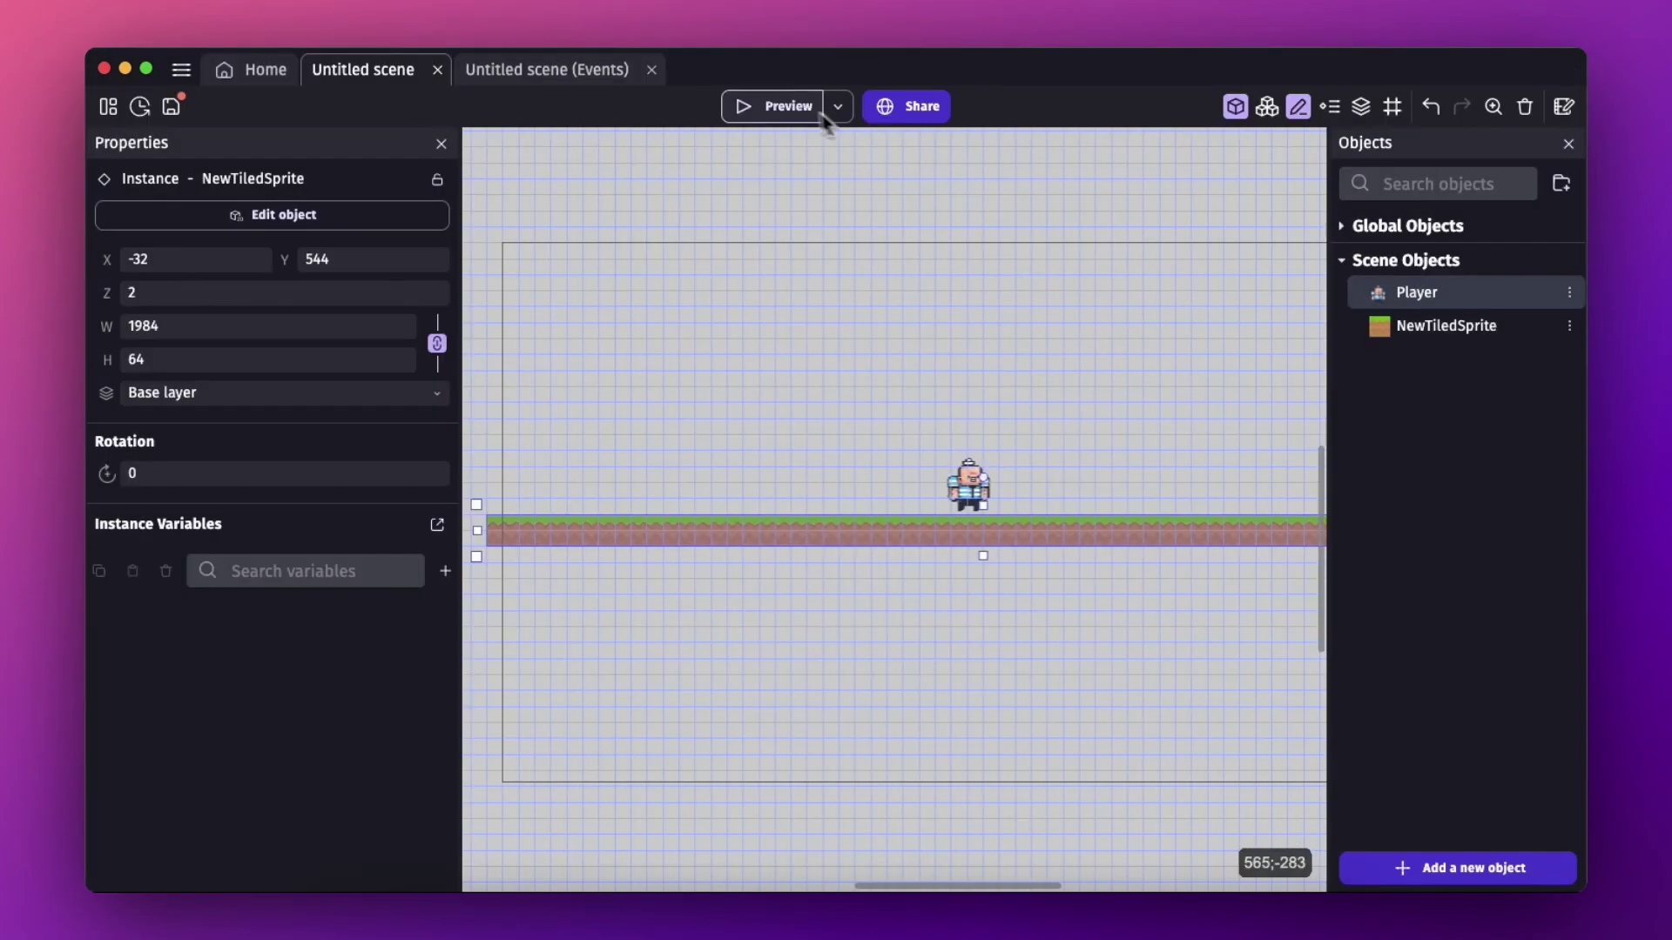
# Preview the game to test the adjusted jump while running in both directions, and close the preview.
pyautogui.click(786, 104)
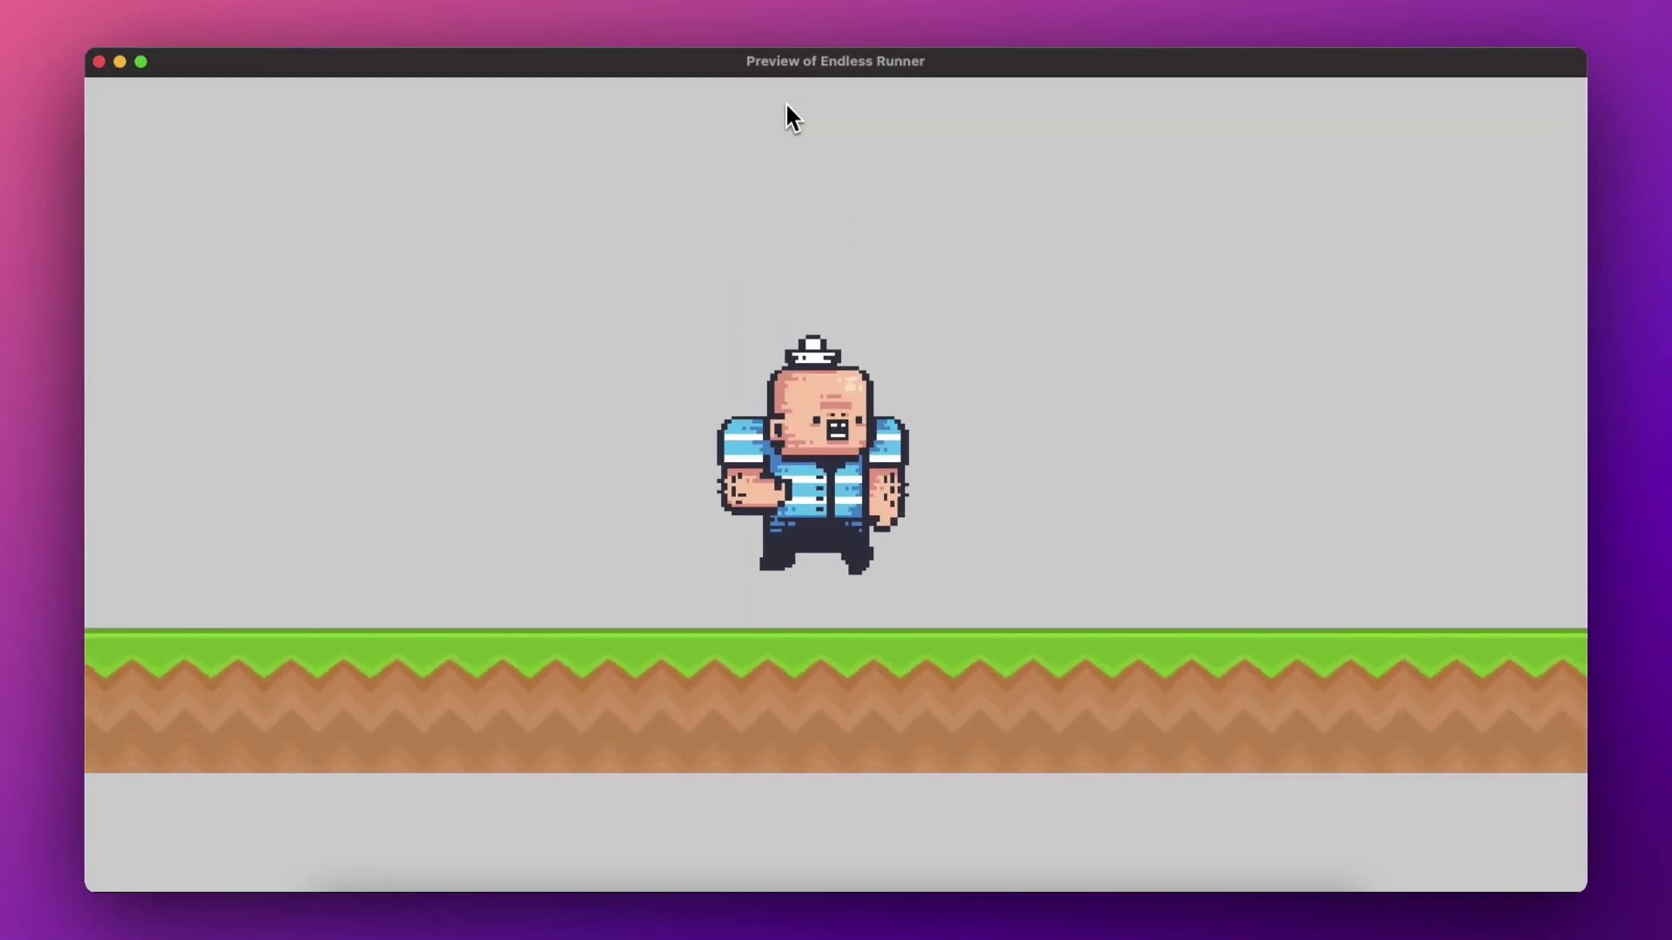
pyautogui.press('space')
pyautogui.press('space')
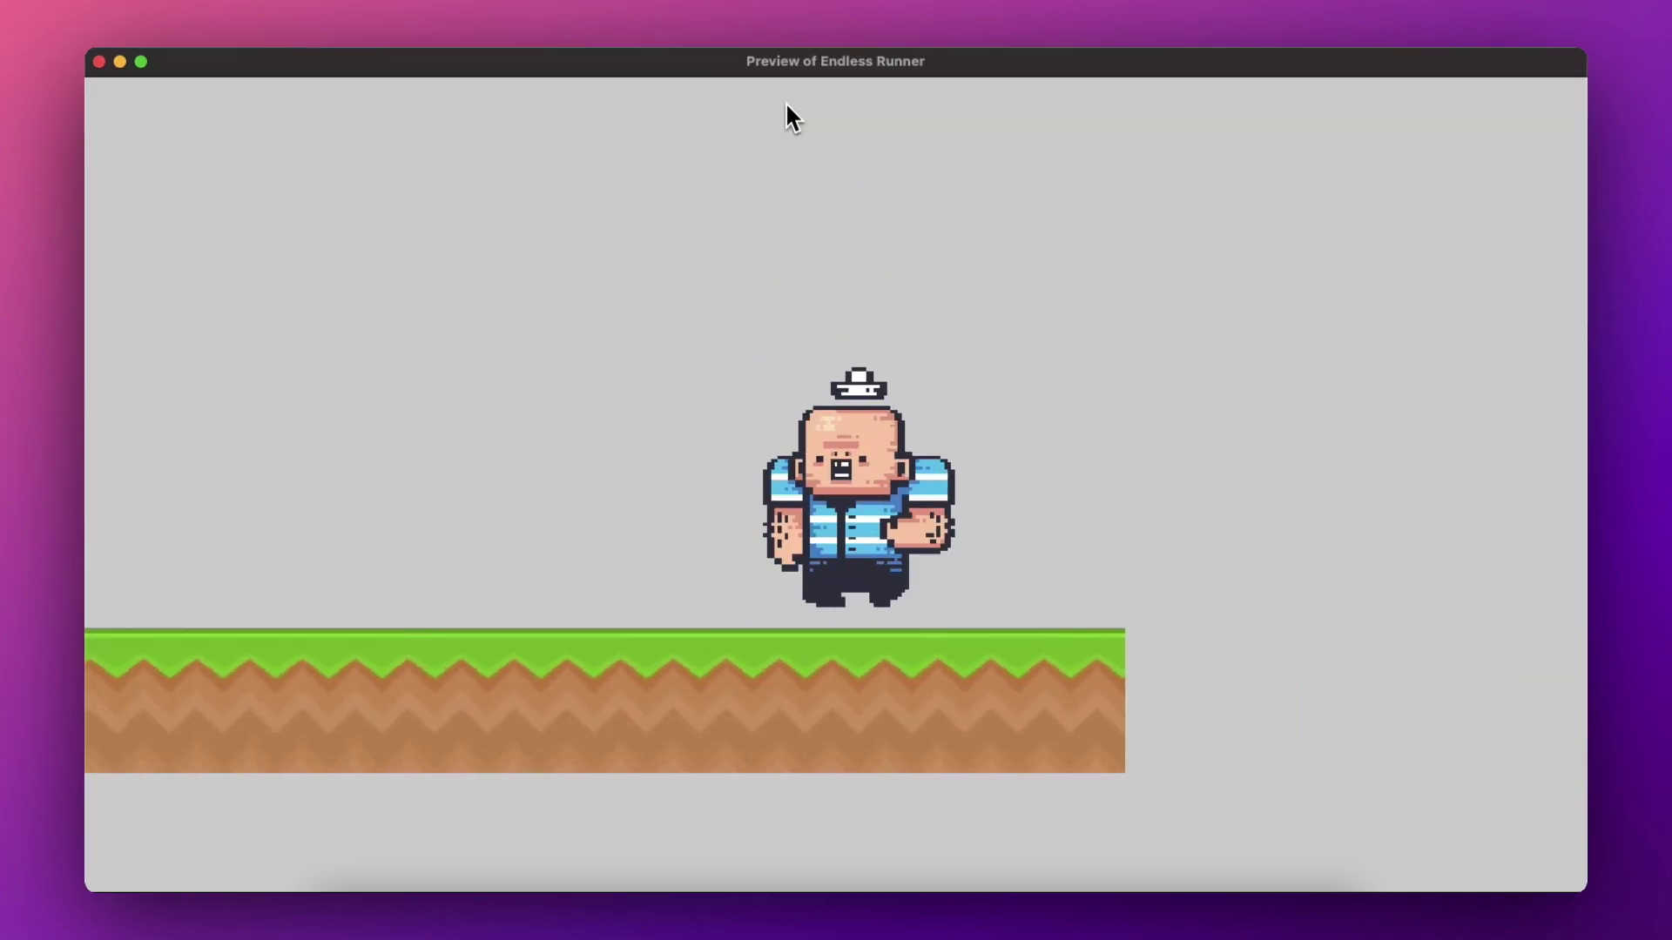
pyautogui.press('space')
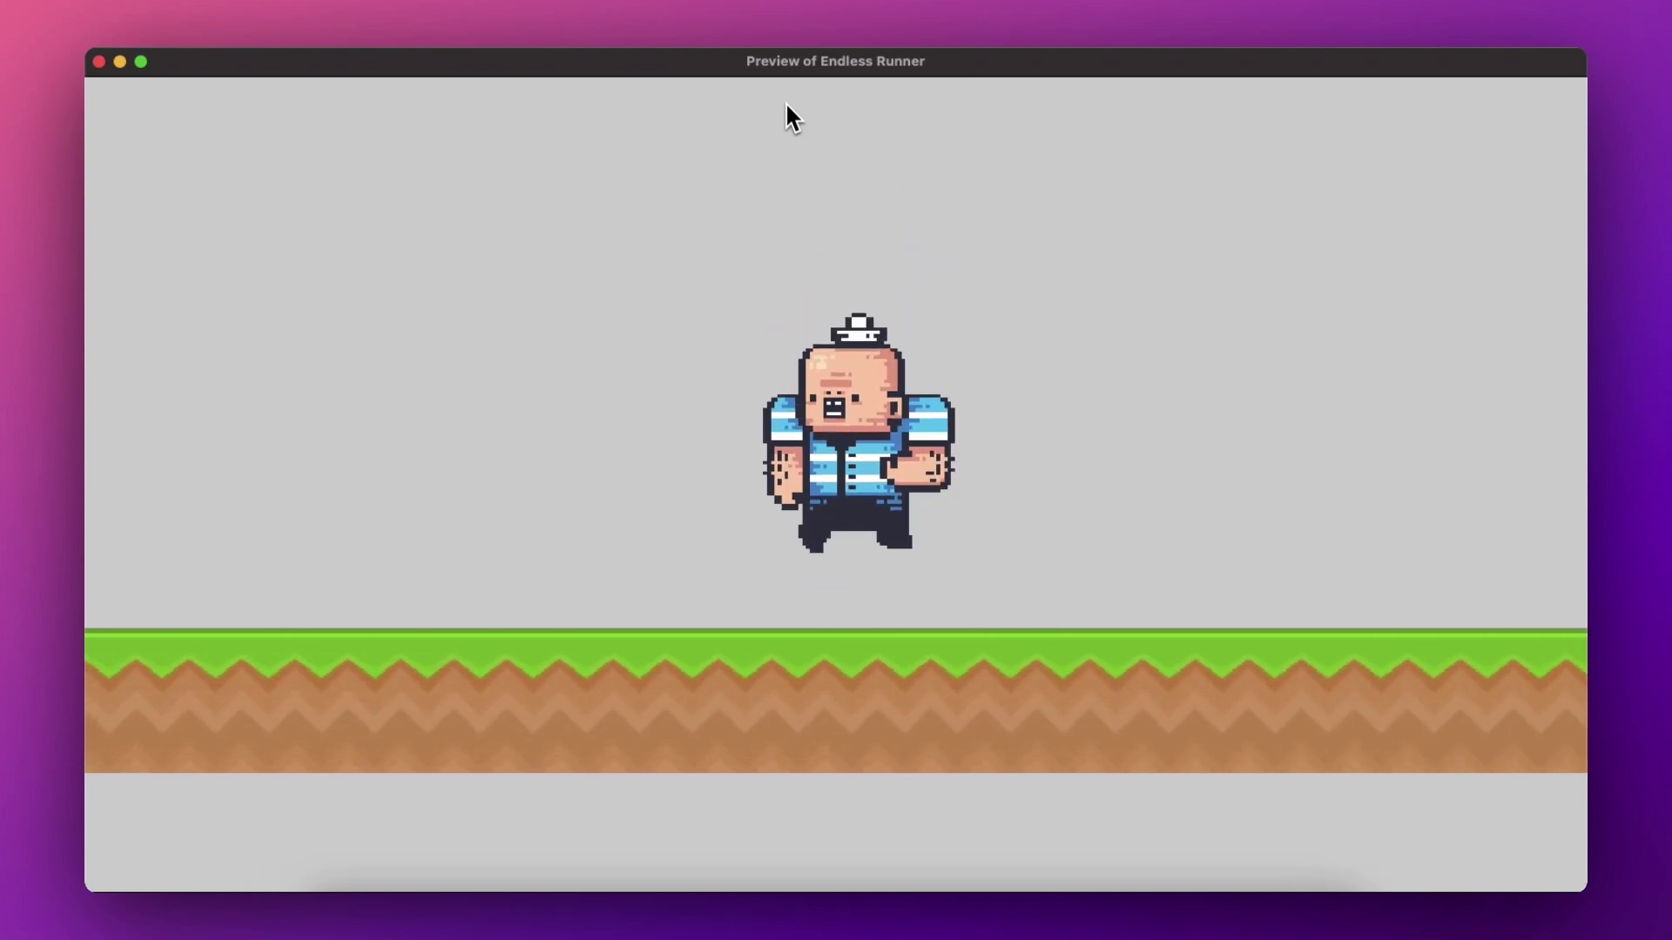
pyautogui.press('space')
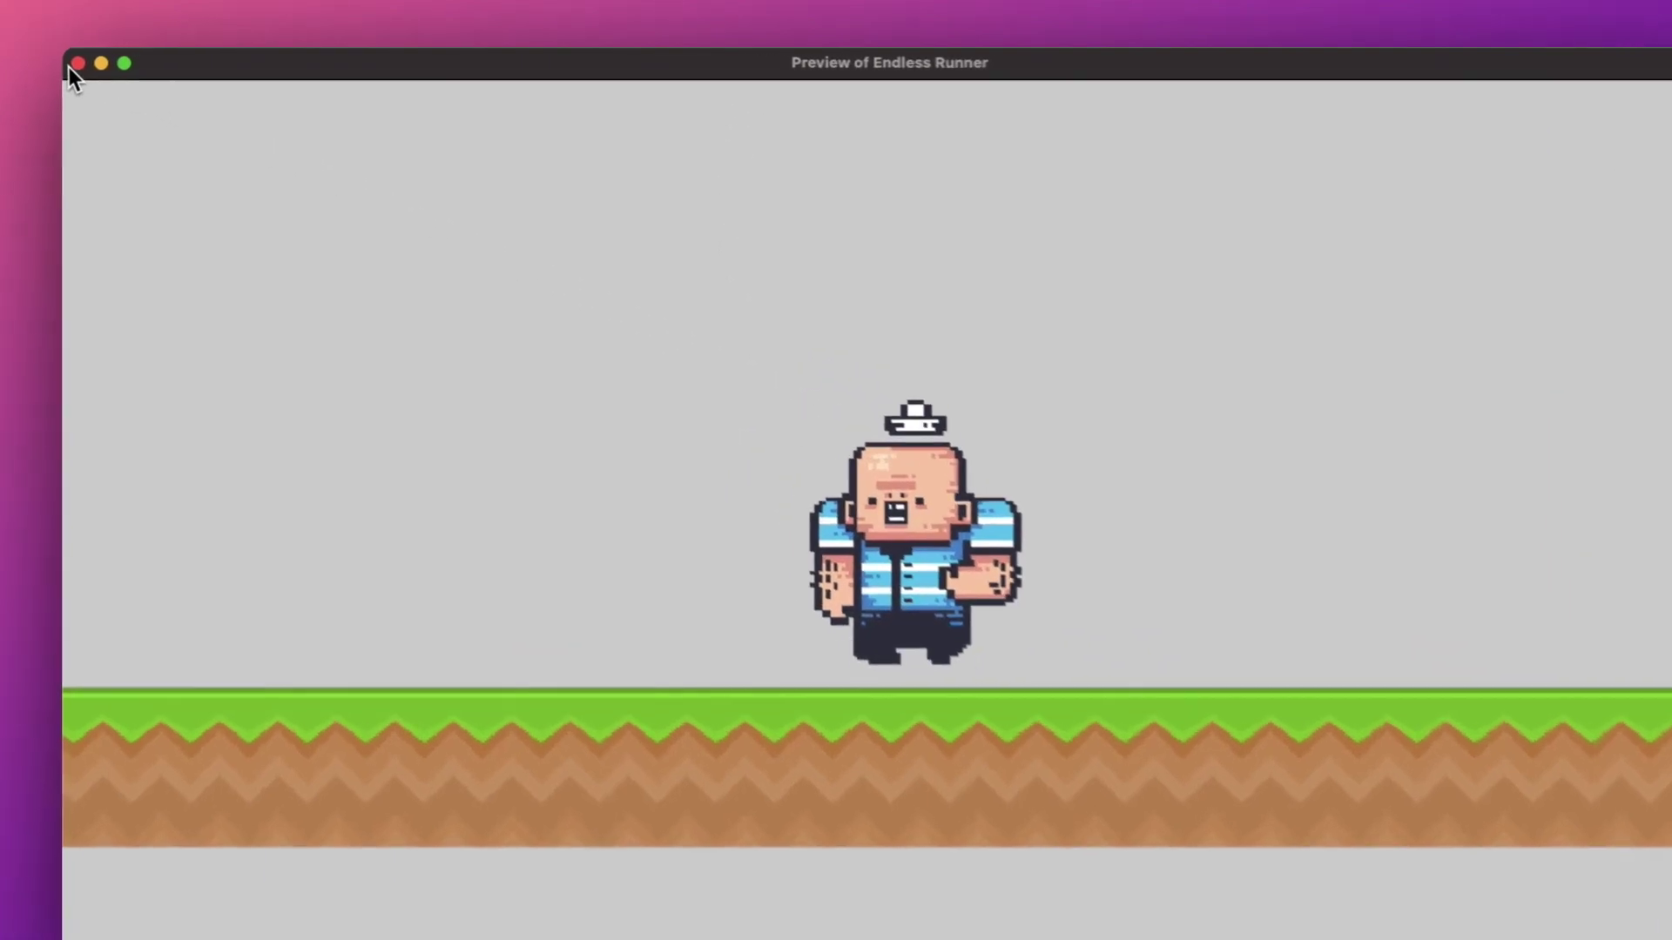
pyautogui.click(75, 65)
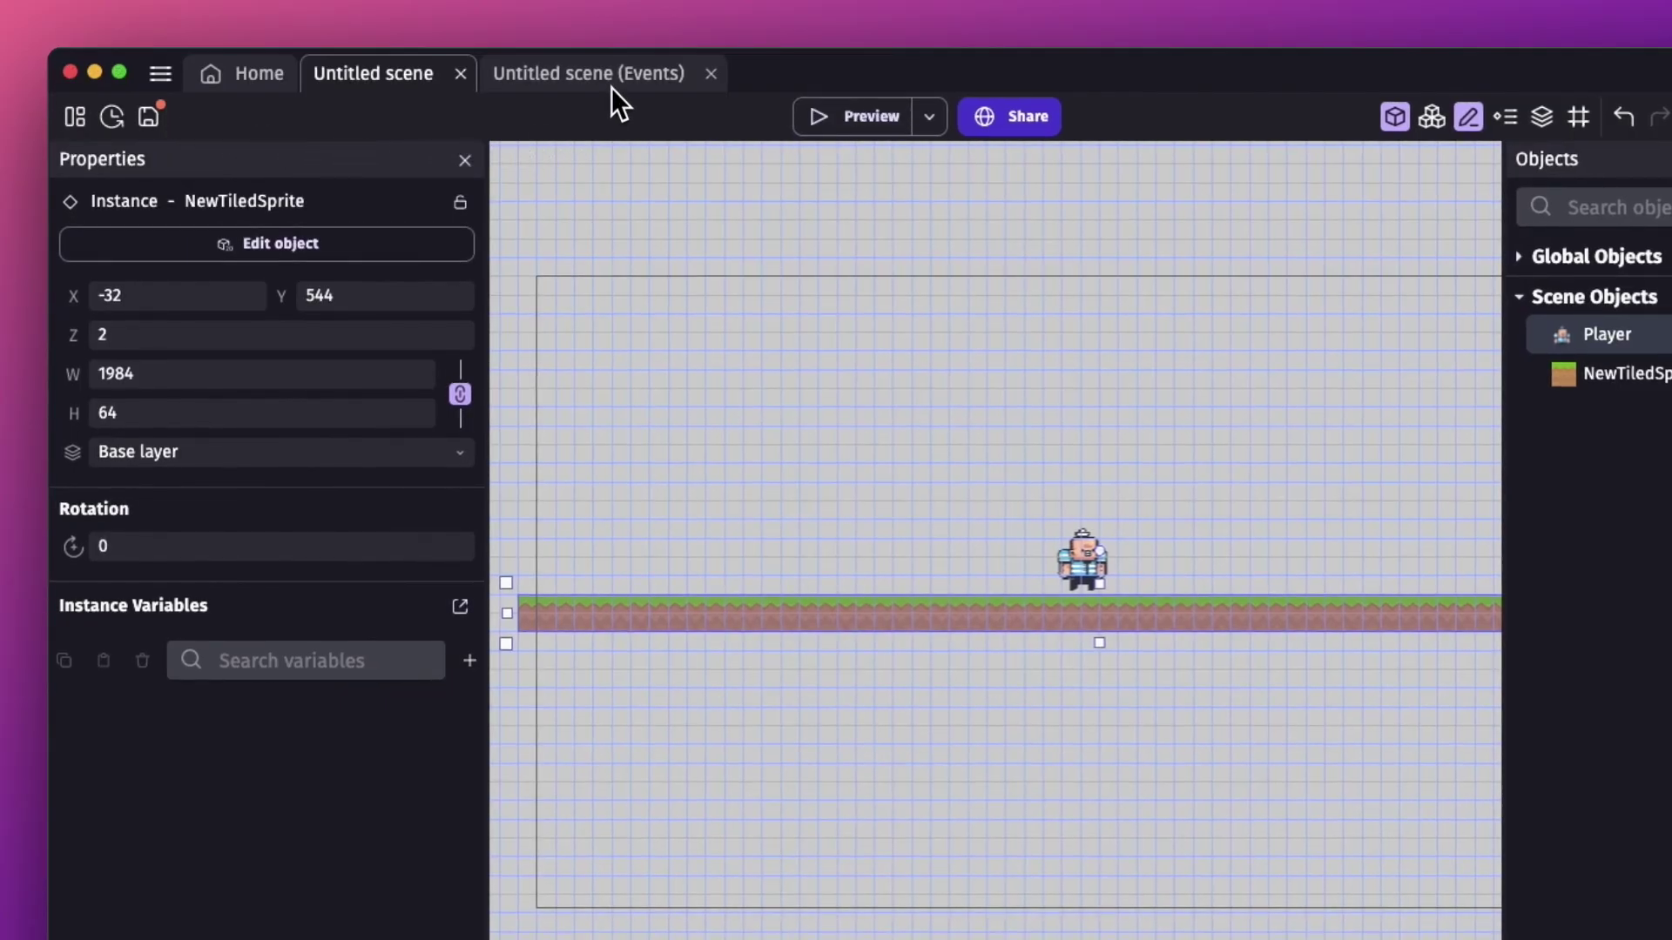
# Add an inverted "Is moving" condition for the Player to the empty last event in the scene's events.
pyautogui.click(611, 87)
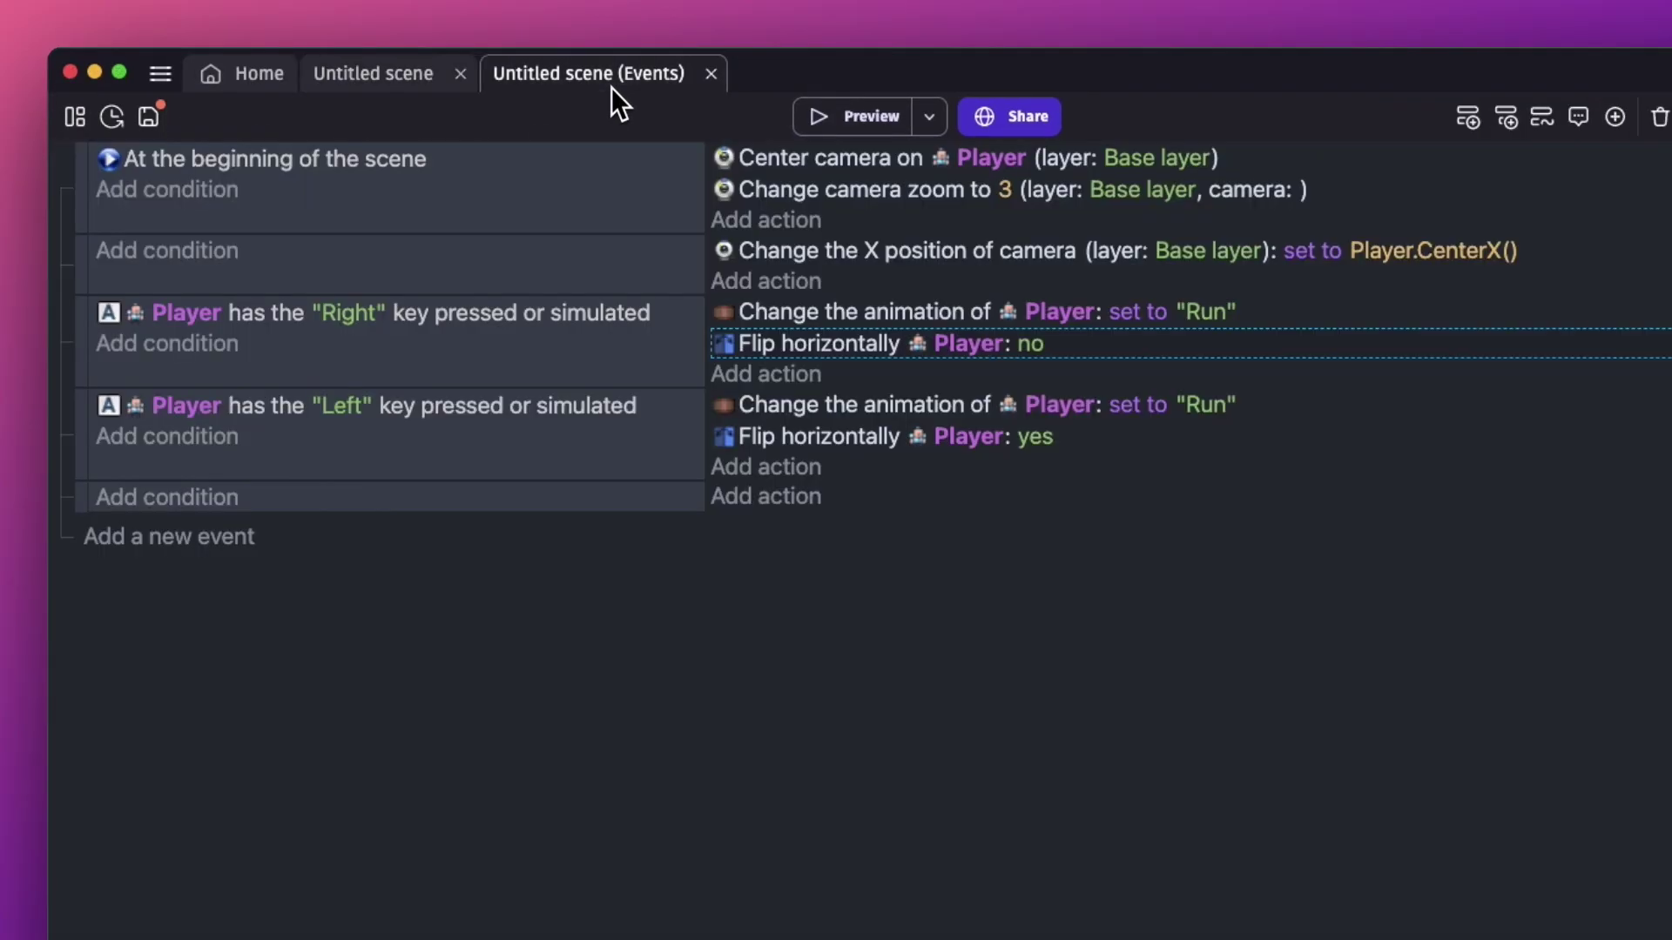
pyautogui.click(167, 498)
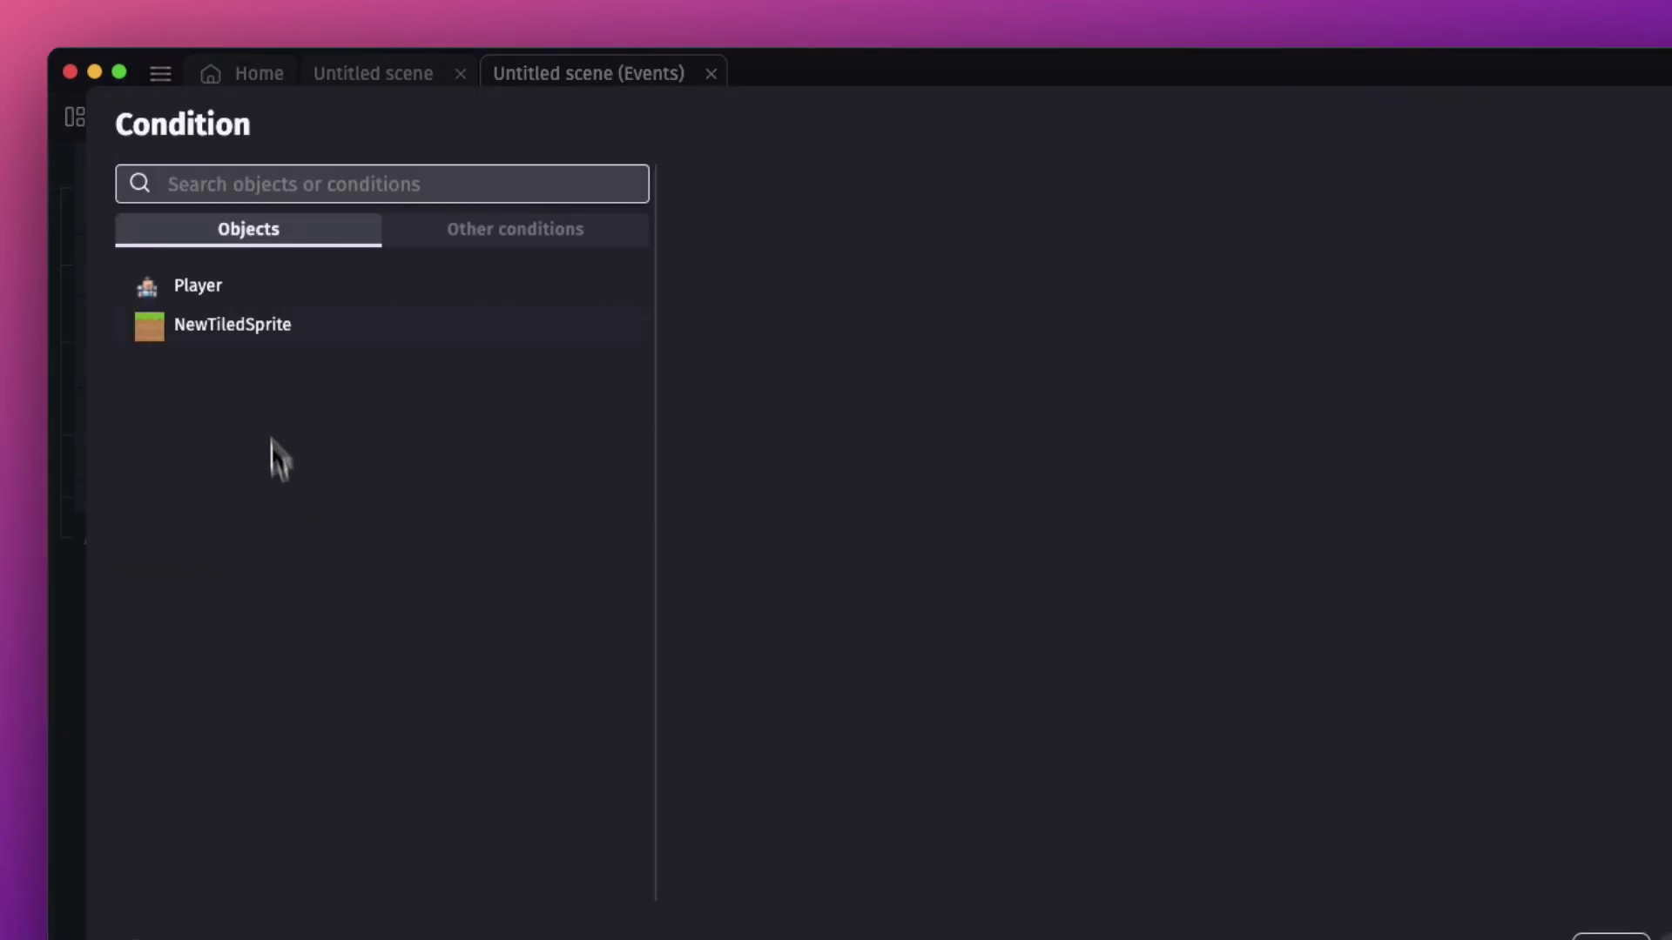
pyautogui.click(231, 279)
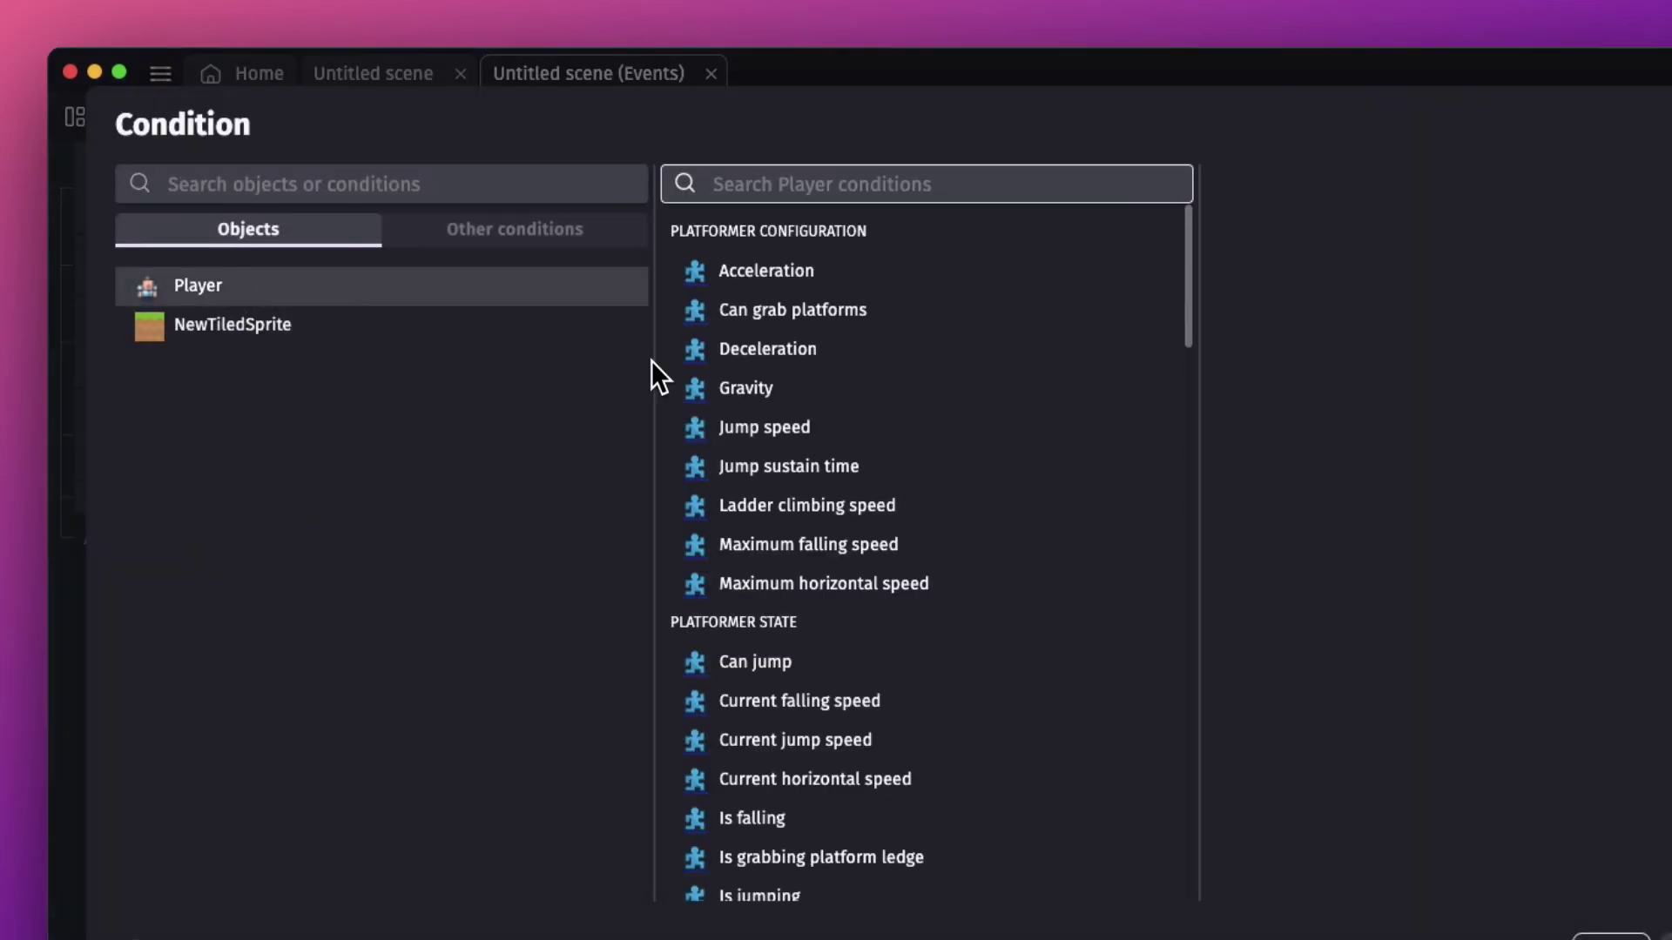
pyautogui.scroll(-5, 870, 505)
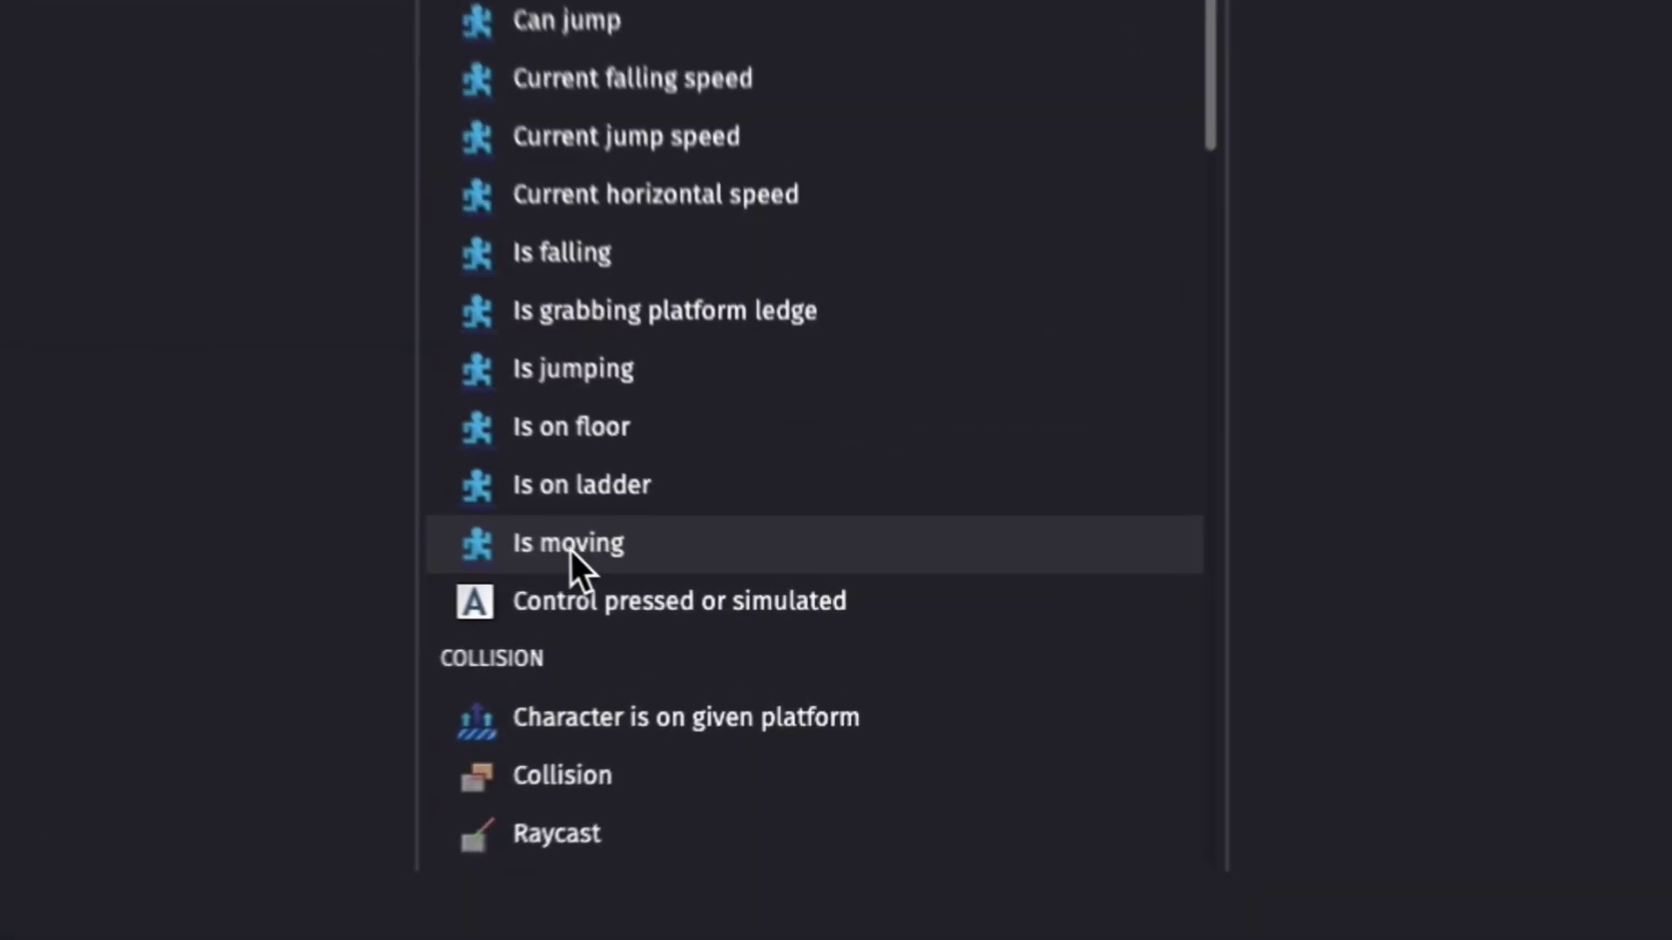
pyautogui.click(707, 592)
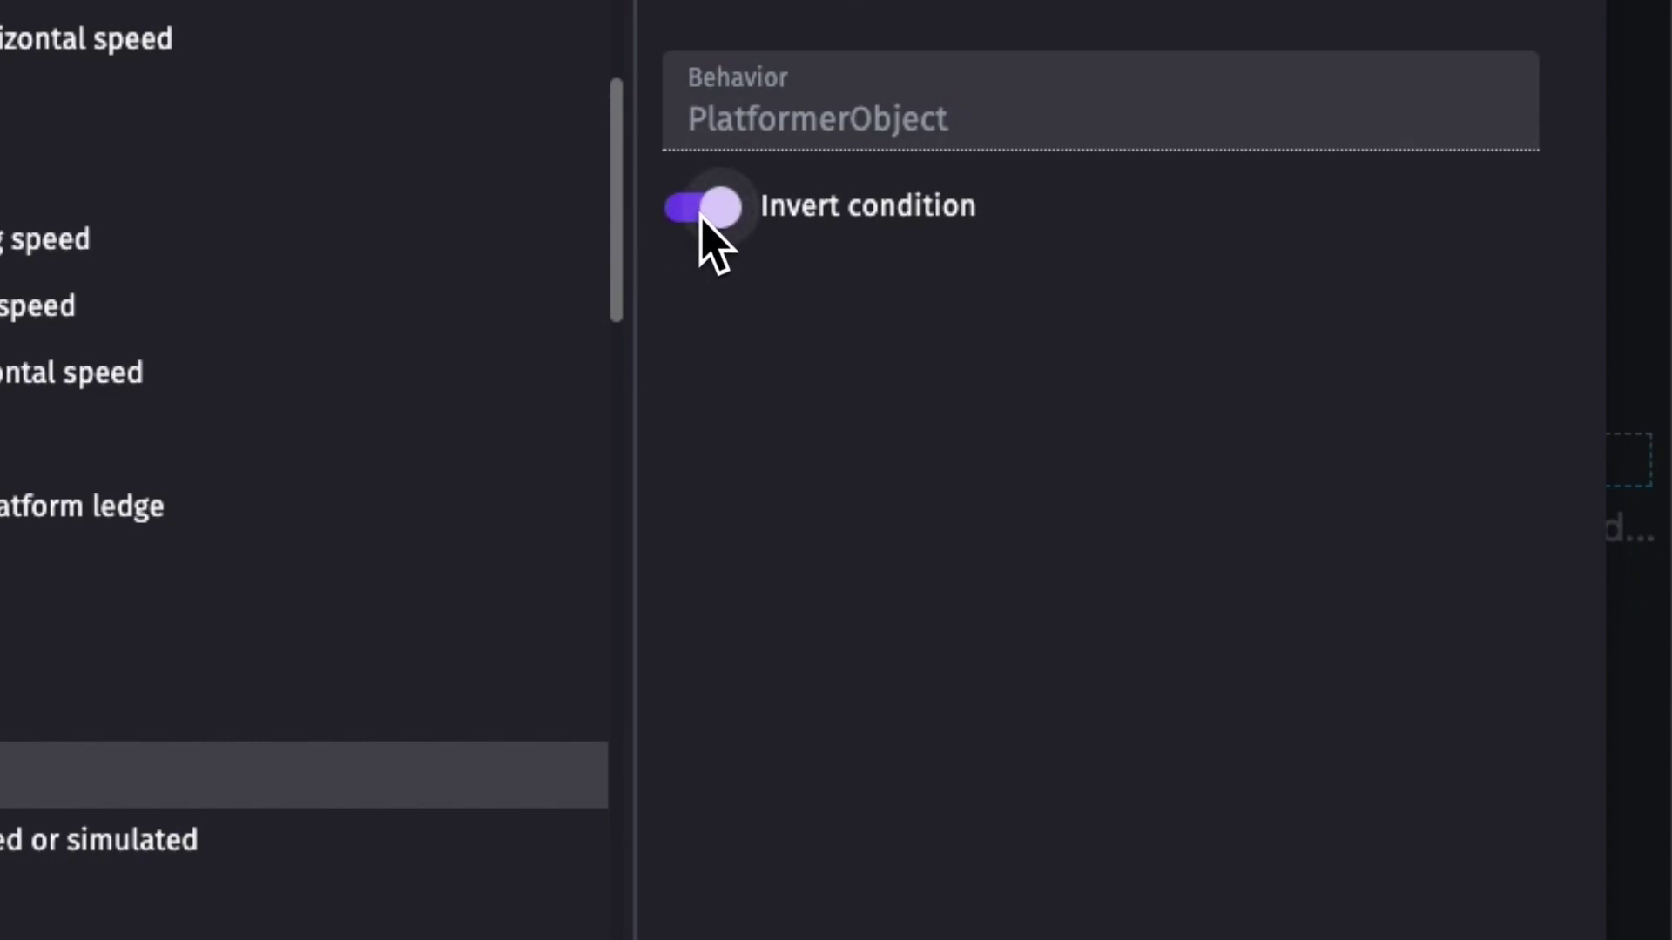
pyautogui.click(1449, 771)
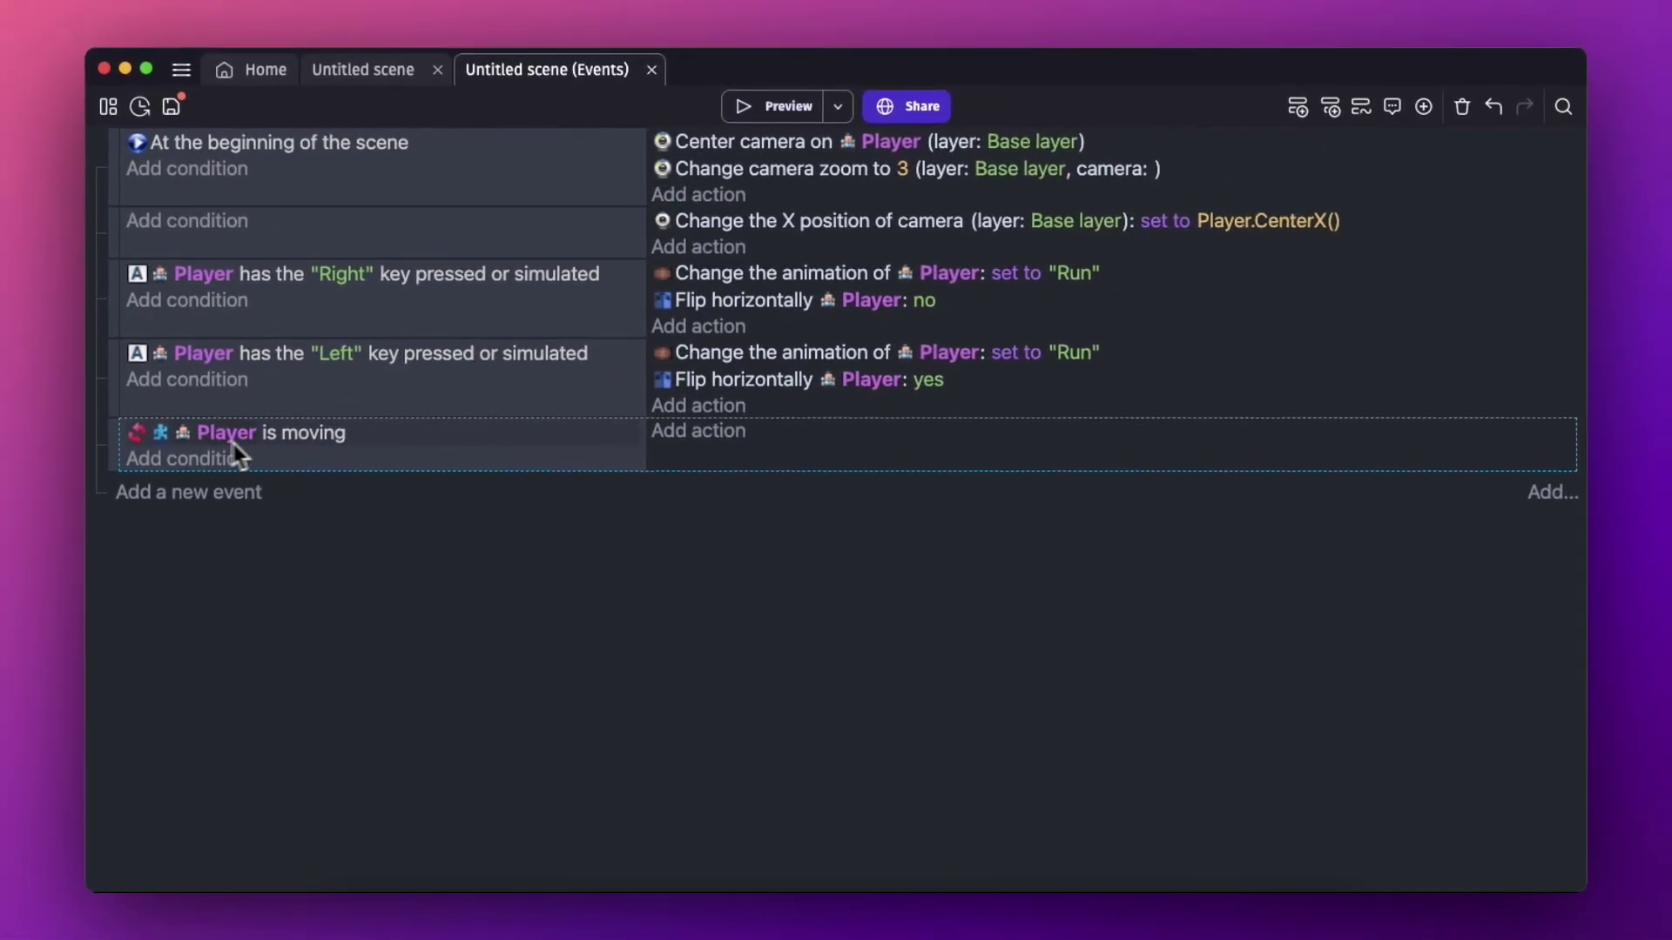
# Add an "Animation (by name)" action for the Player set to Idle in the inverted "is moving" event.
pyautogui.click(712, 436)
pyautogui.click(421, 251)
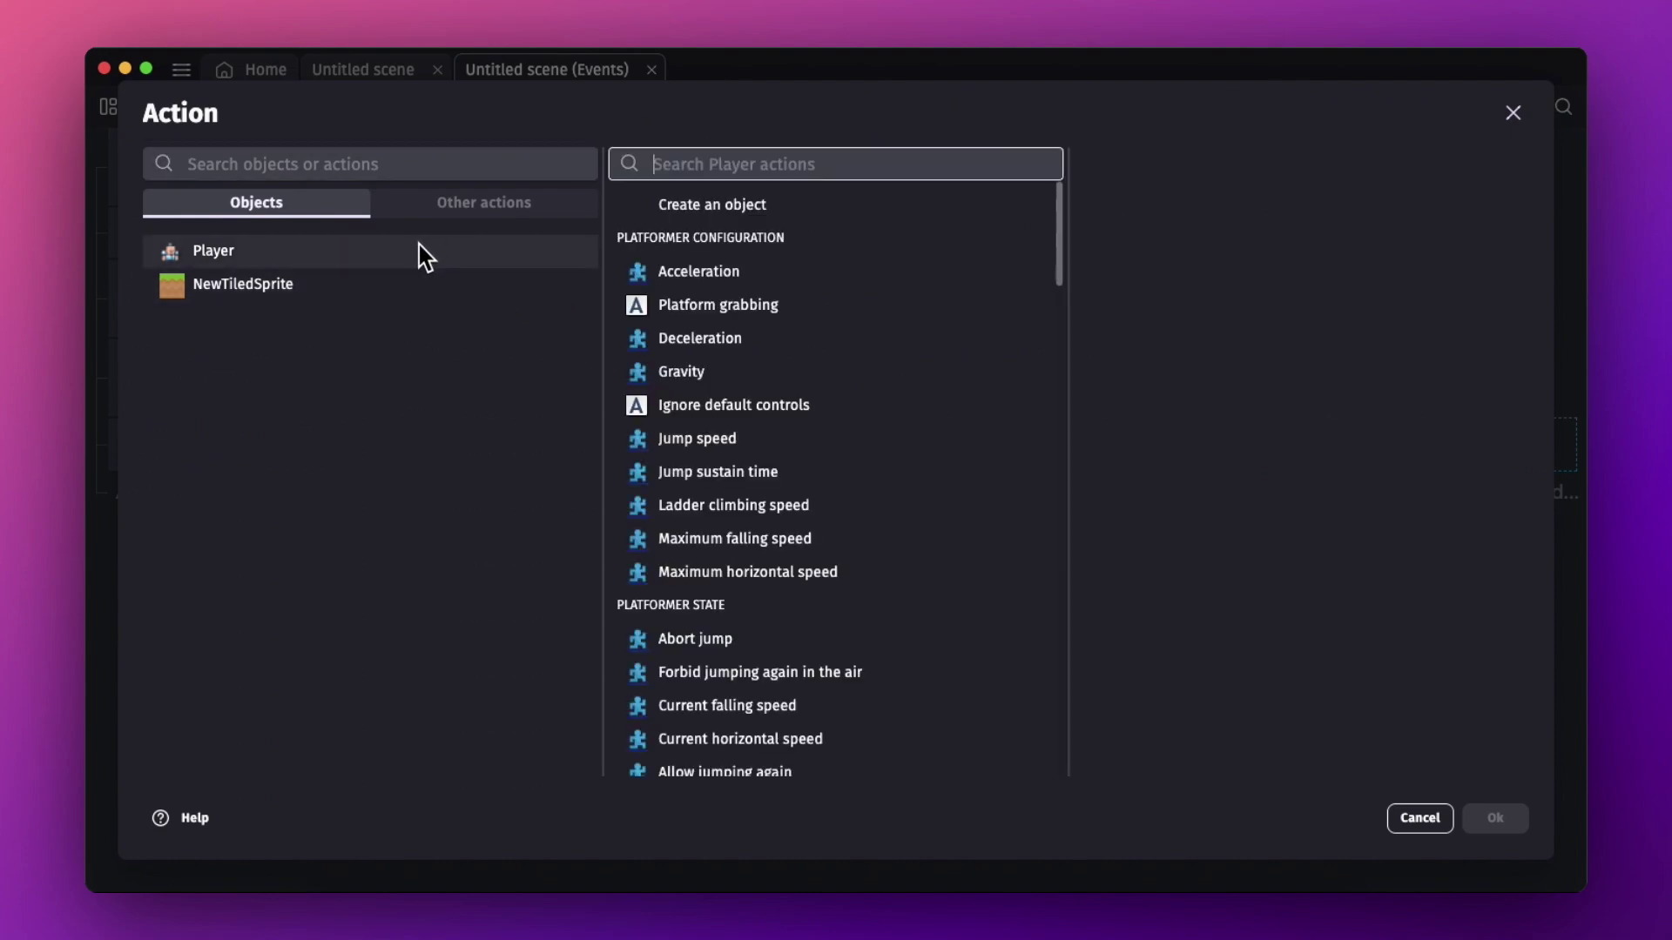
pyautogui.scroll(-8, 925, 548)
pyautogui.scroll(-5, 926, 548)
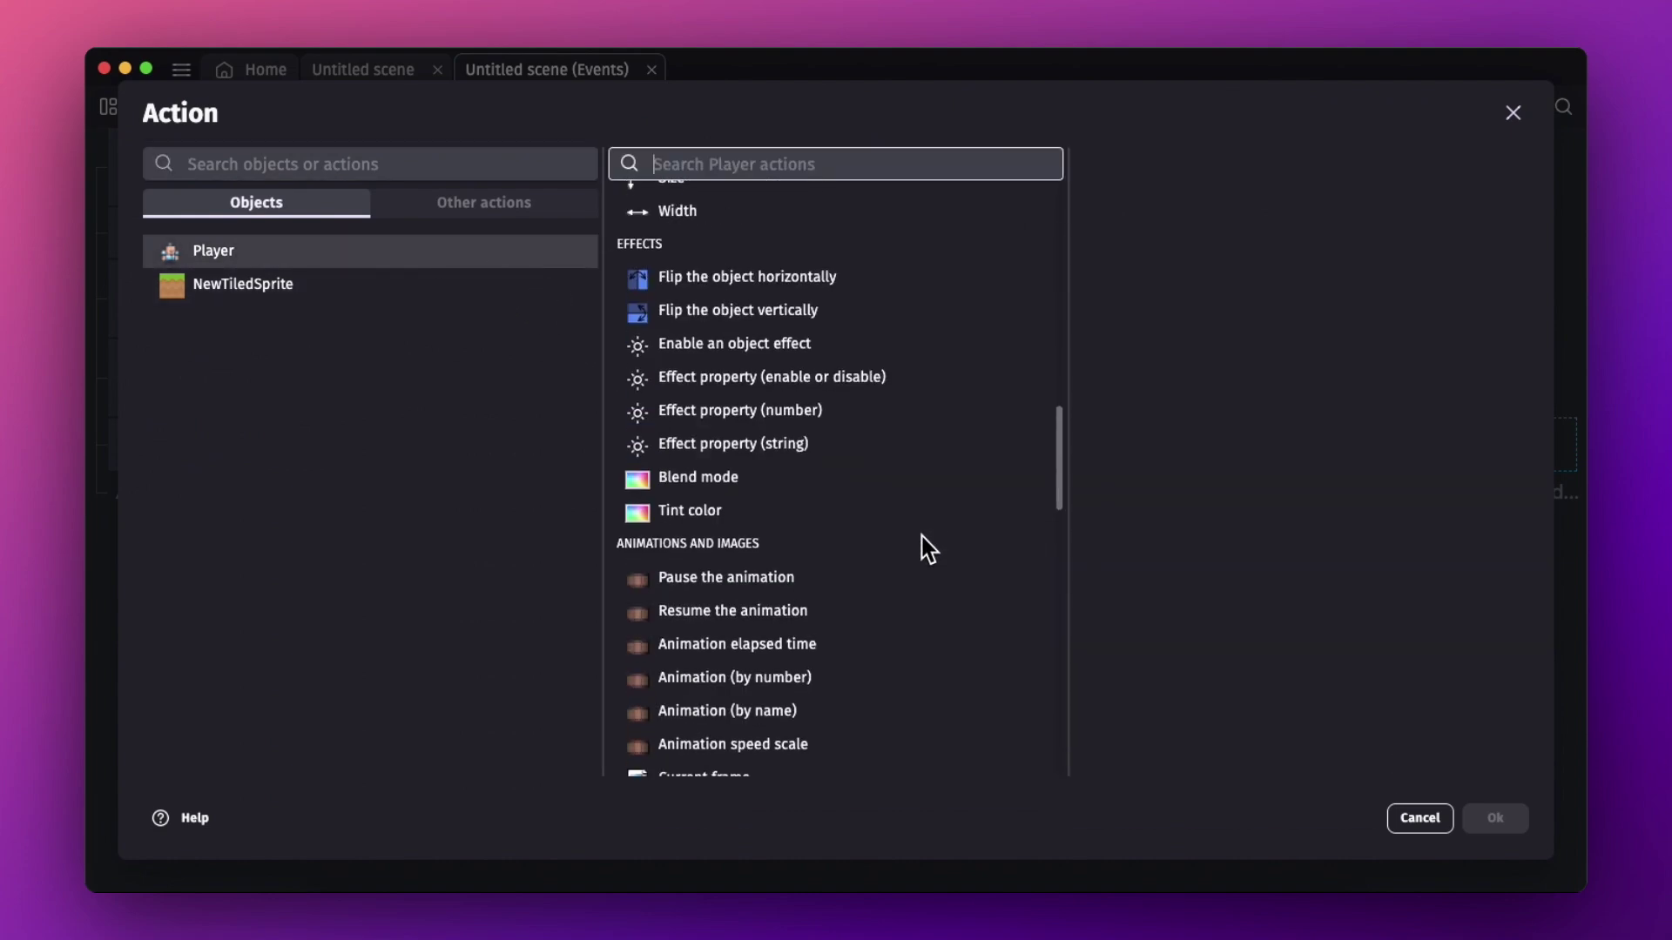
pyautogui.scroll(-3, 925, 549)
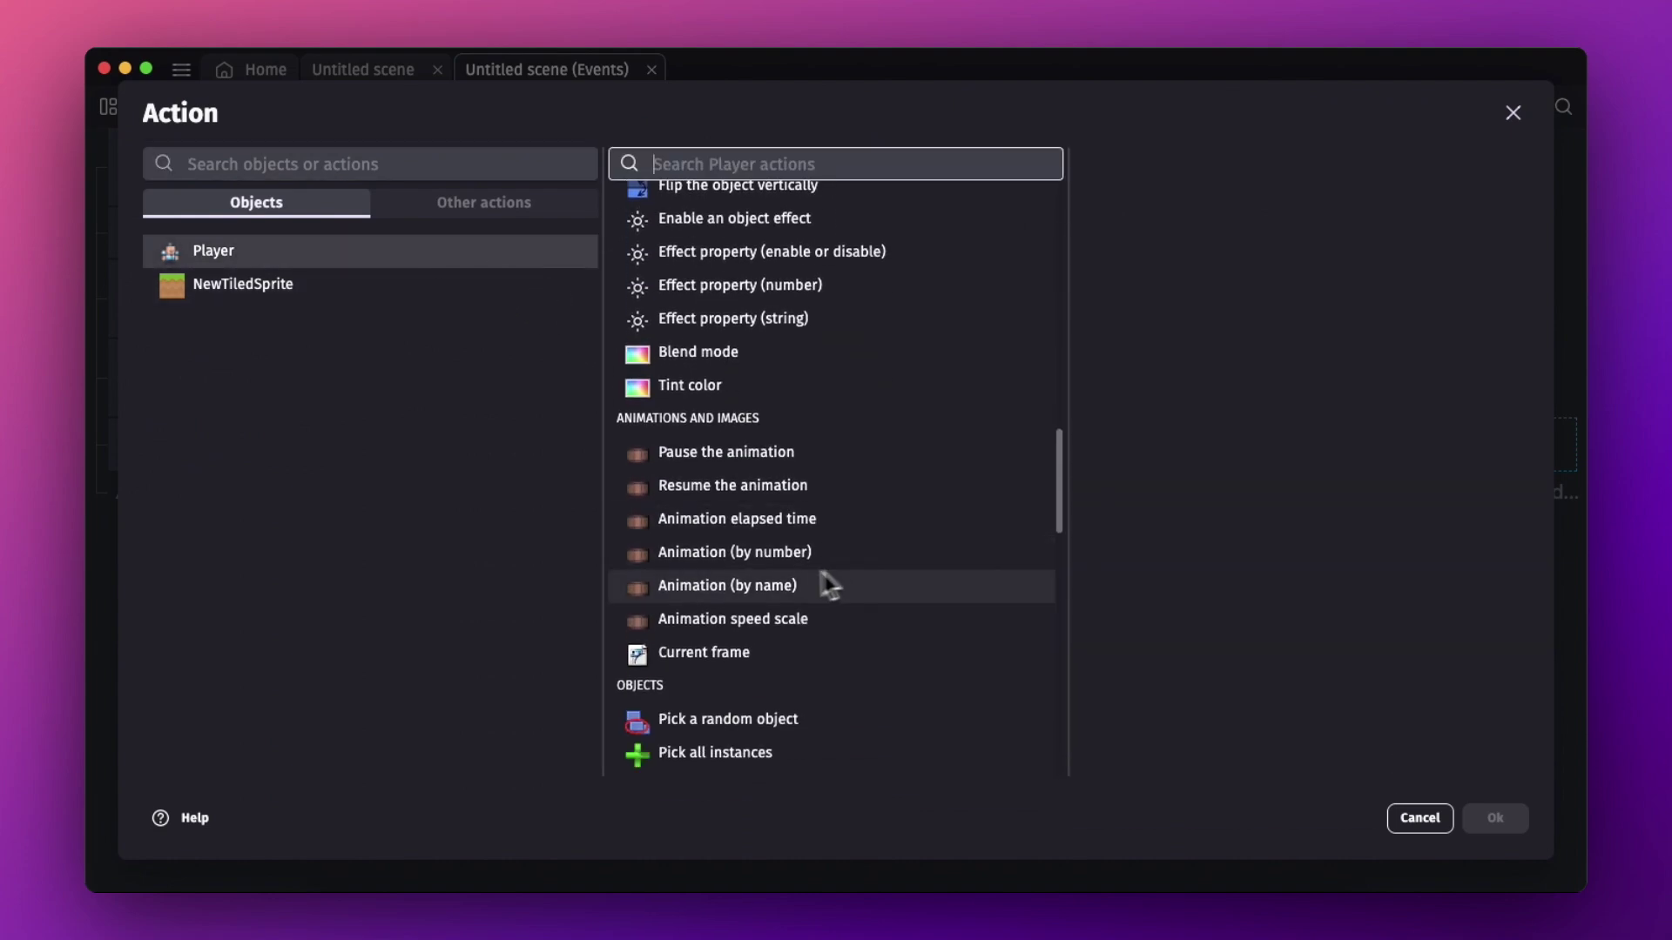
pyautogui.click(682, 588)
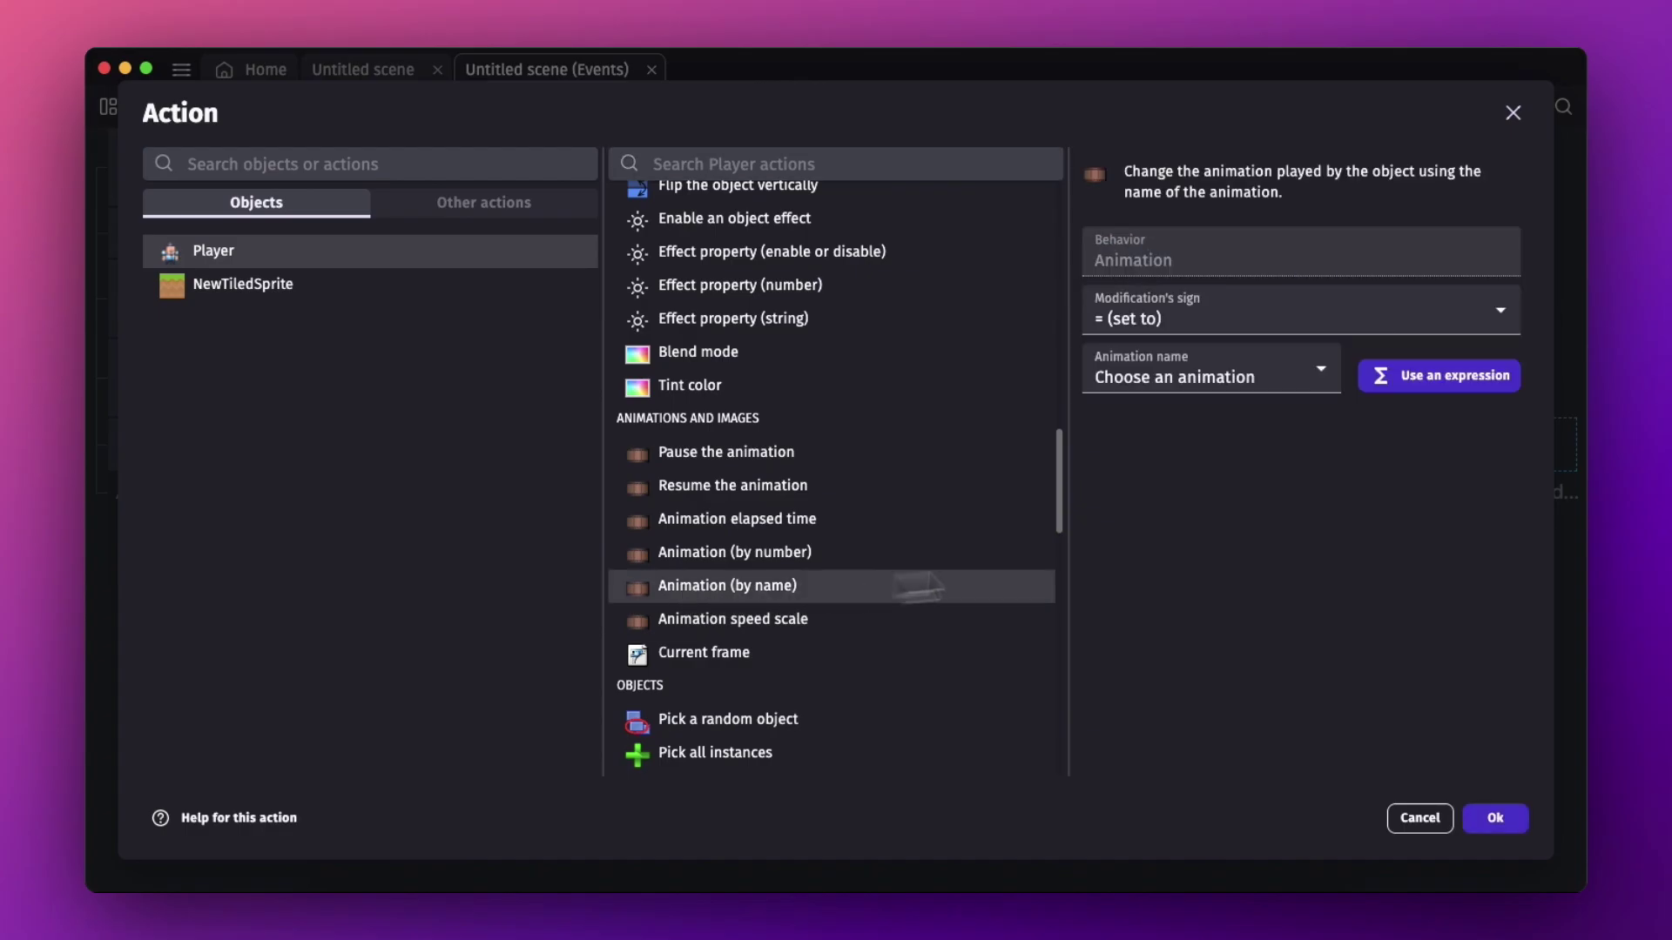
pyautogui.click(1223, 376)
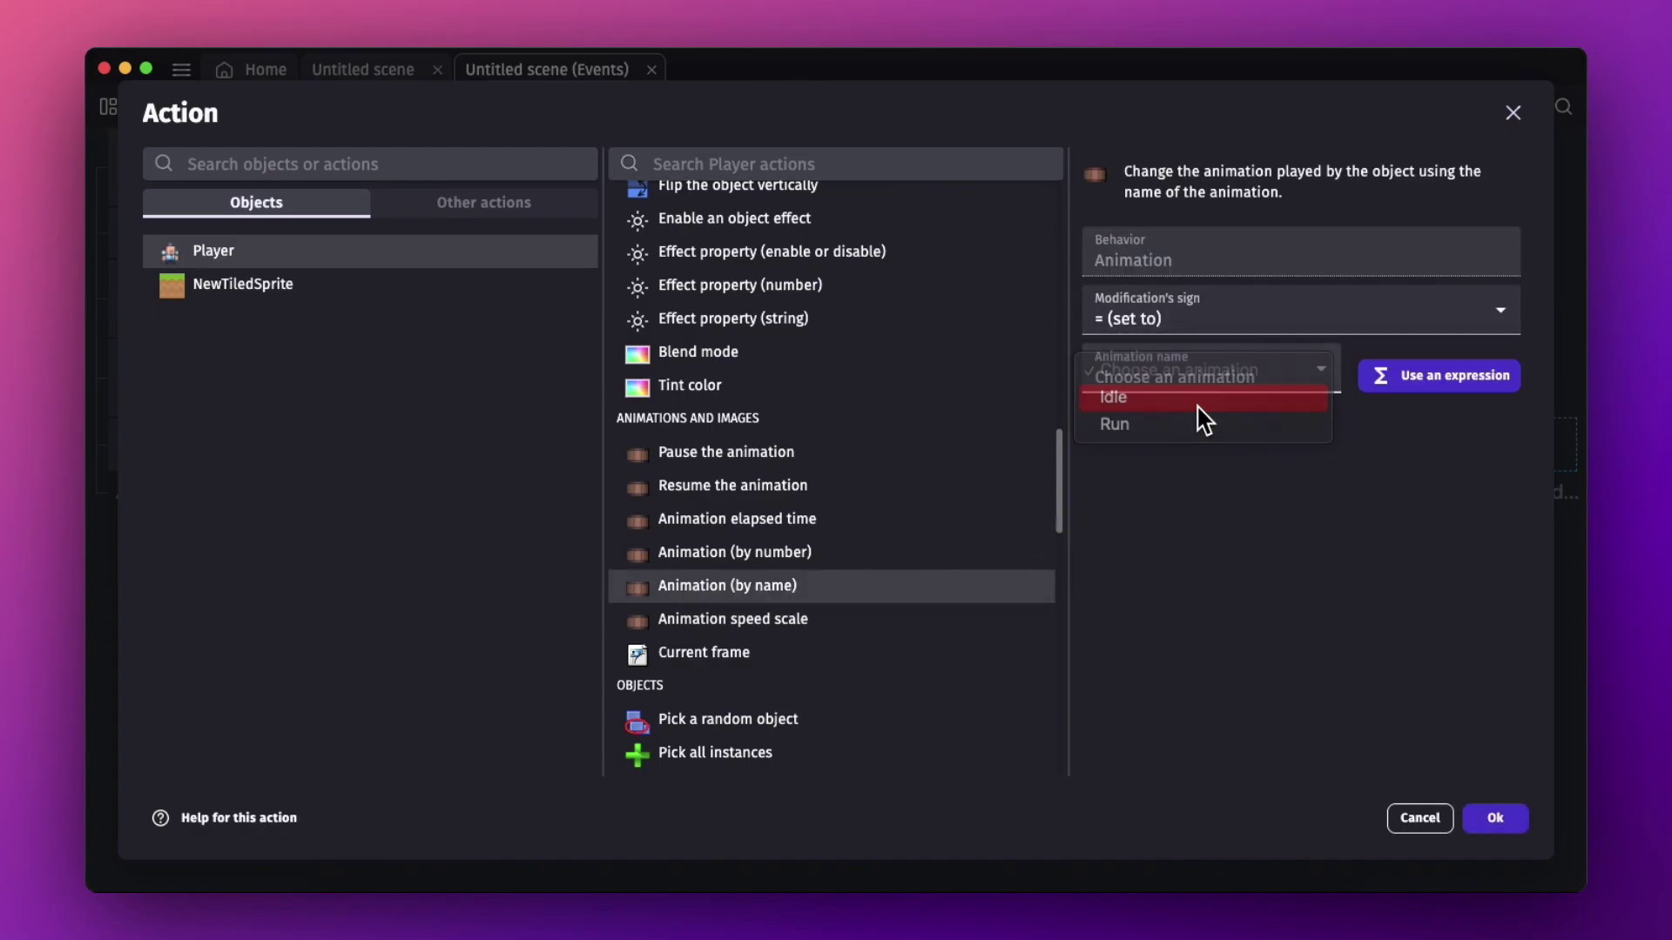
pyautogui.click(1198, 402)
pyautogui.click(1494, 818)
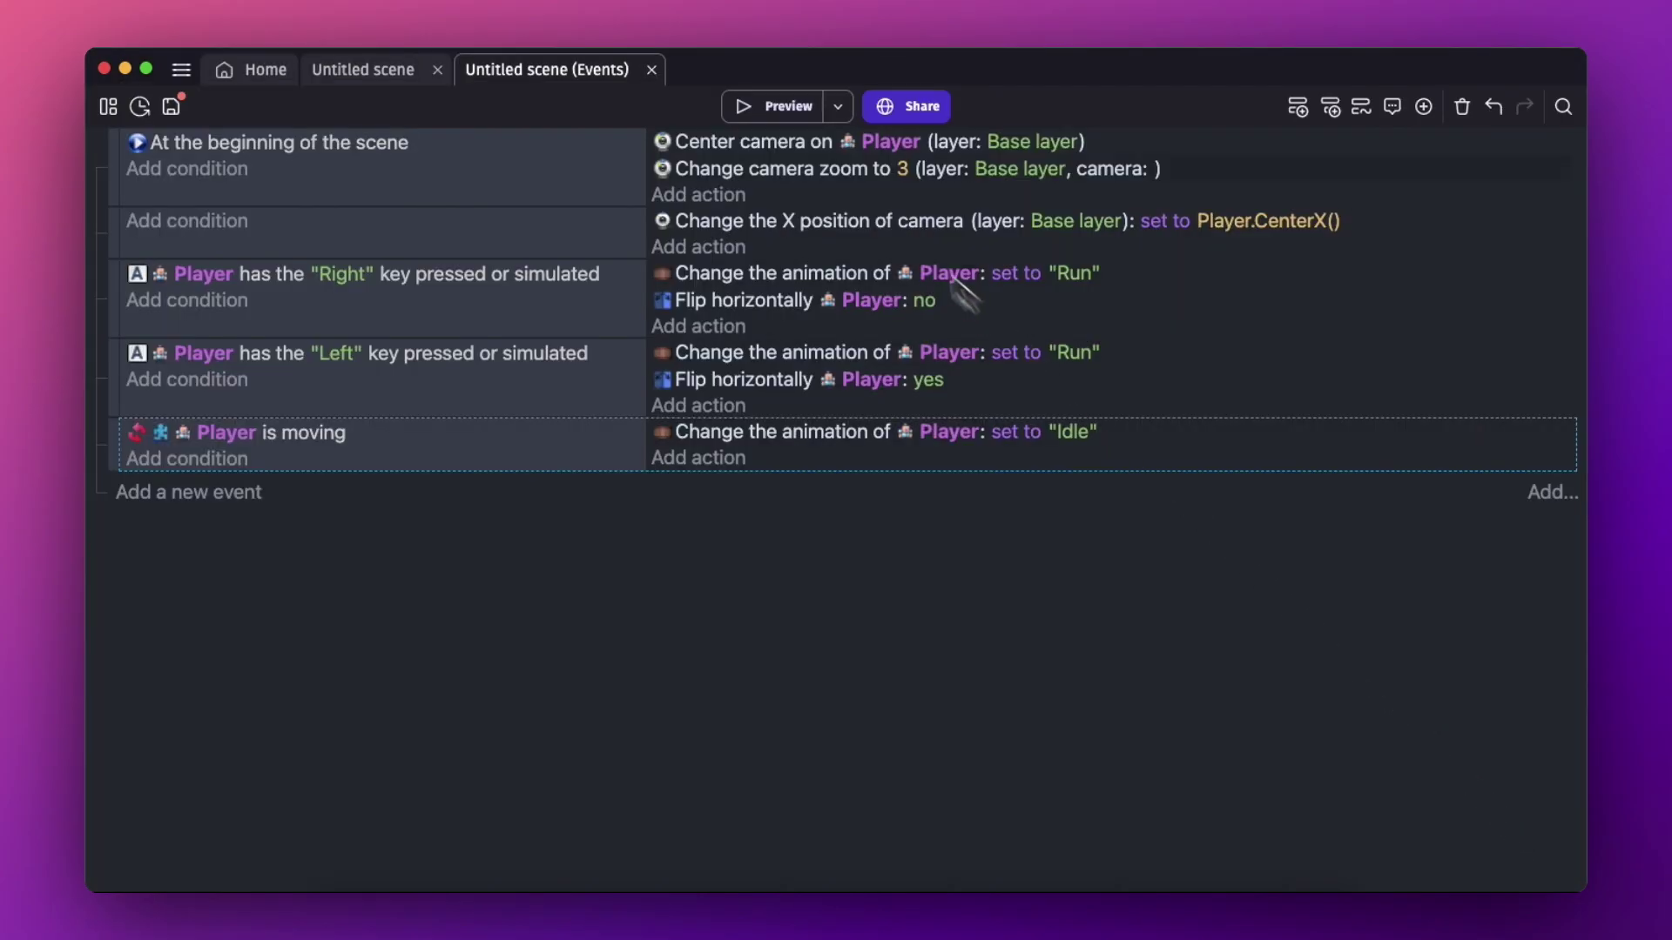
# Preview the game to test the Player's idle and run animations while moving, stopping and jumping.
pyautogui.click(796, 122)
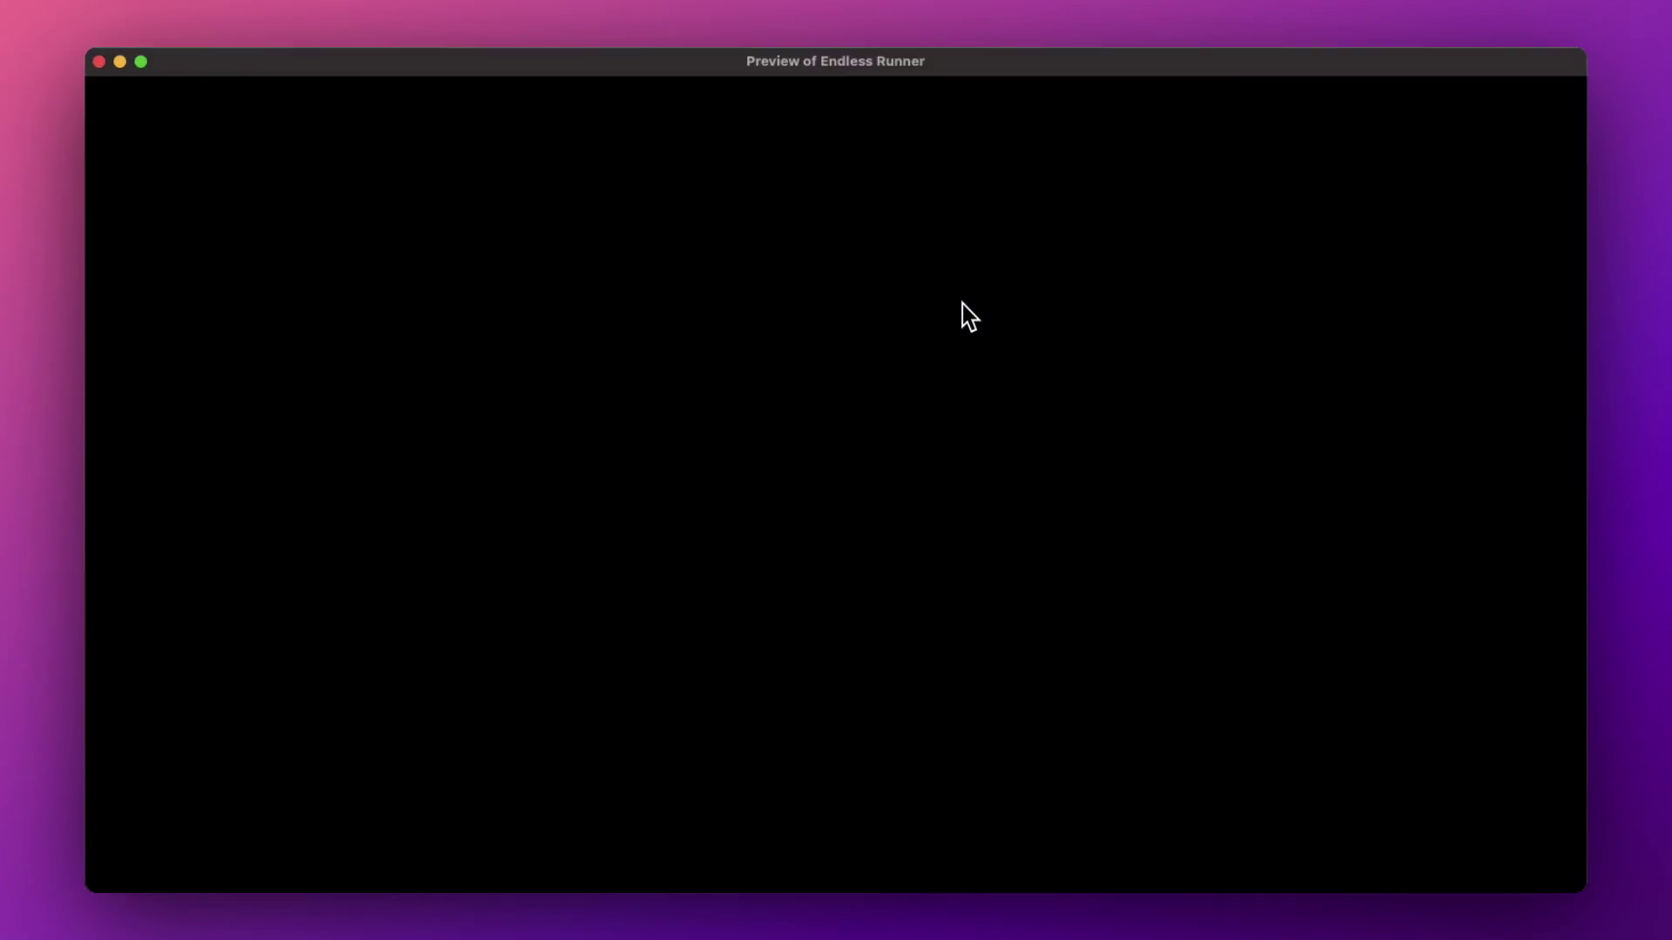
pyautogui.press('Left')
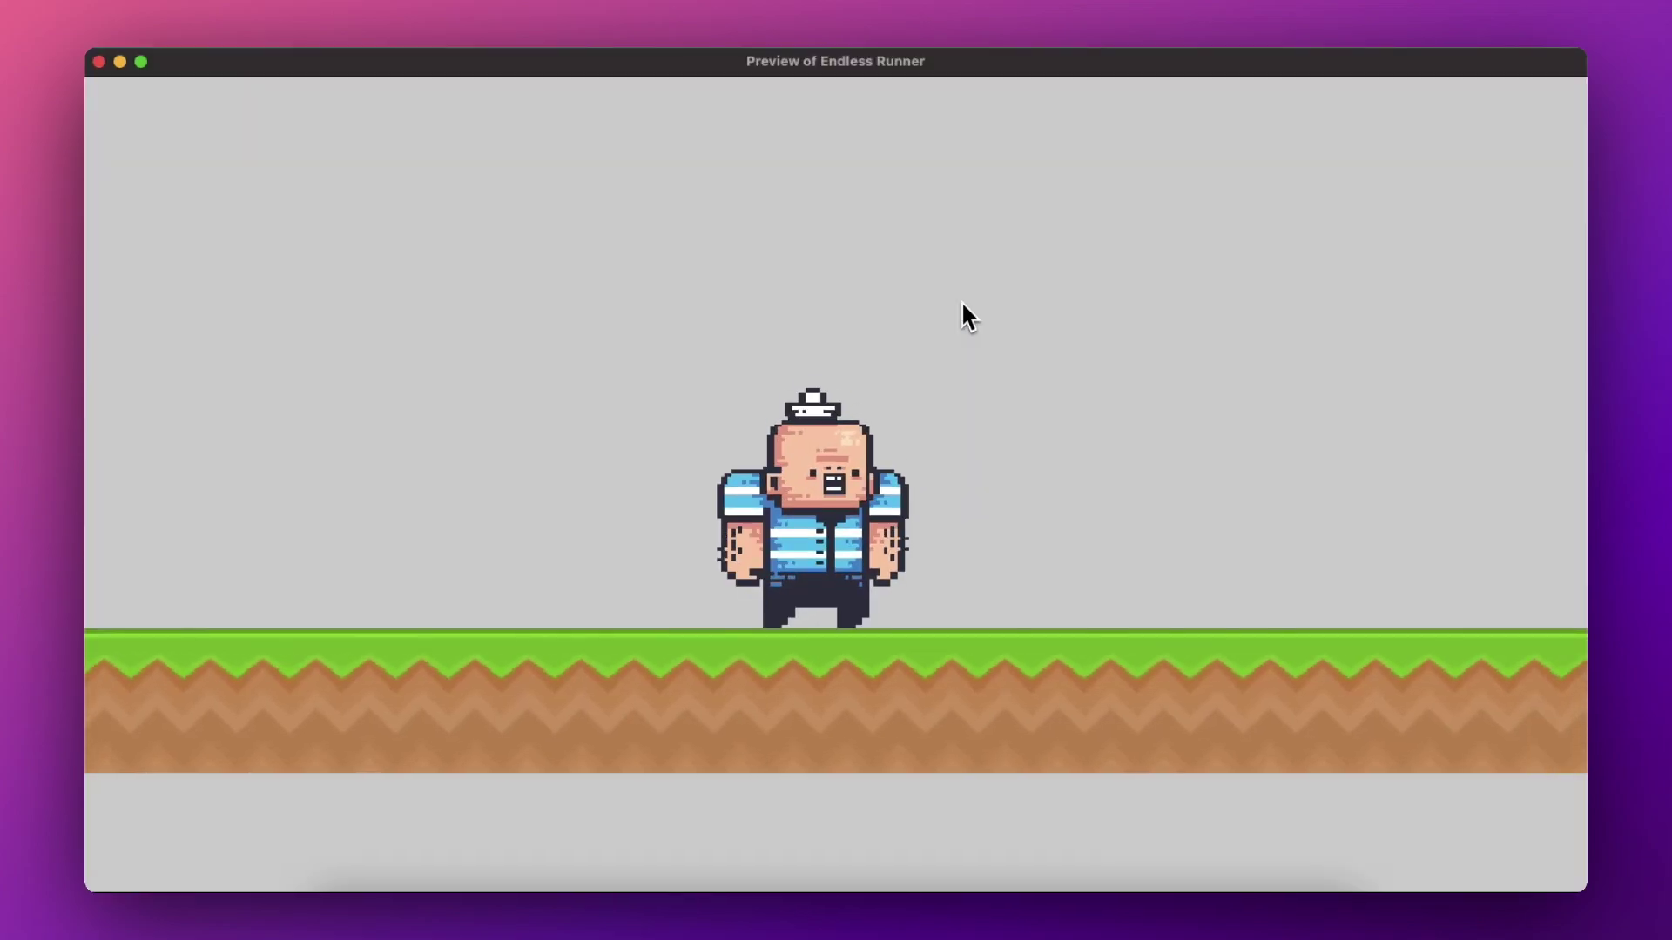
pyautogui.press('space')
pyautogui.press('Right')
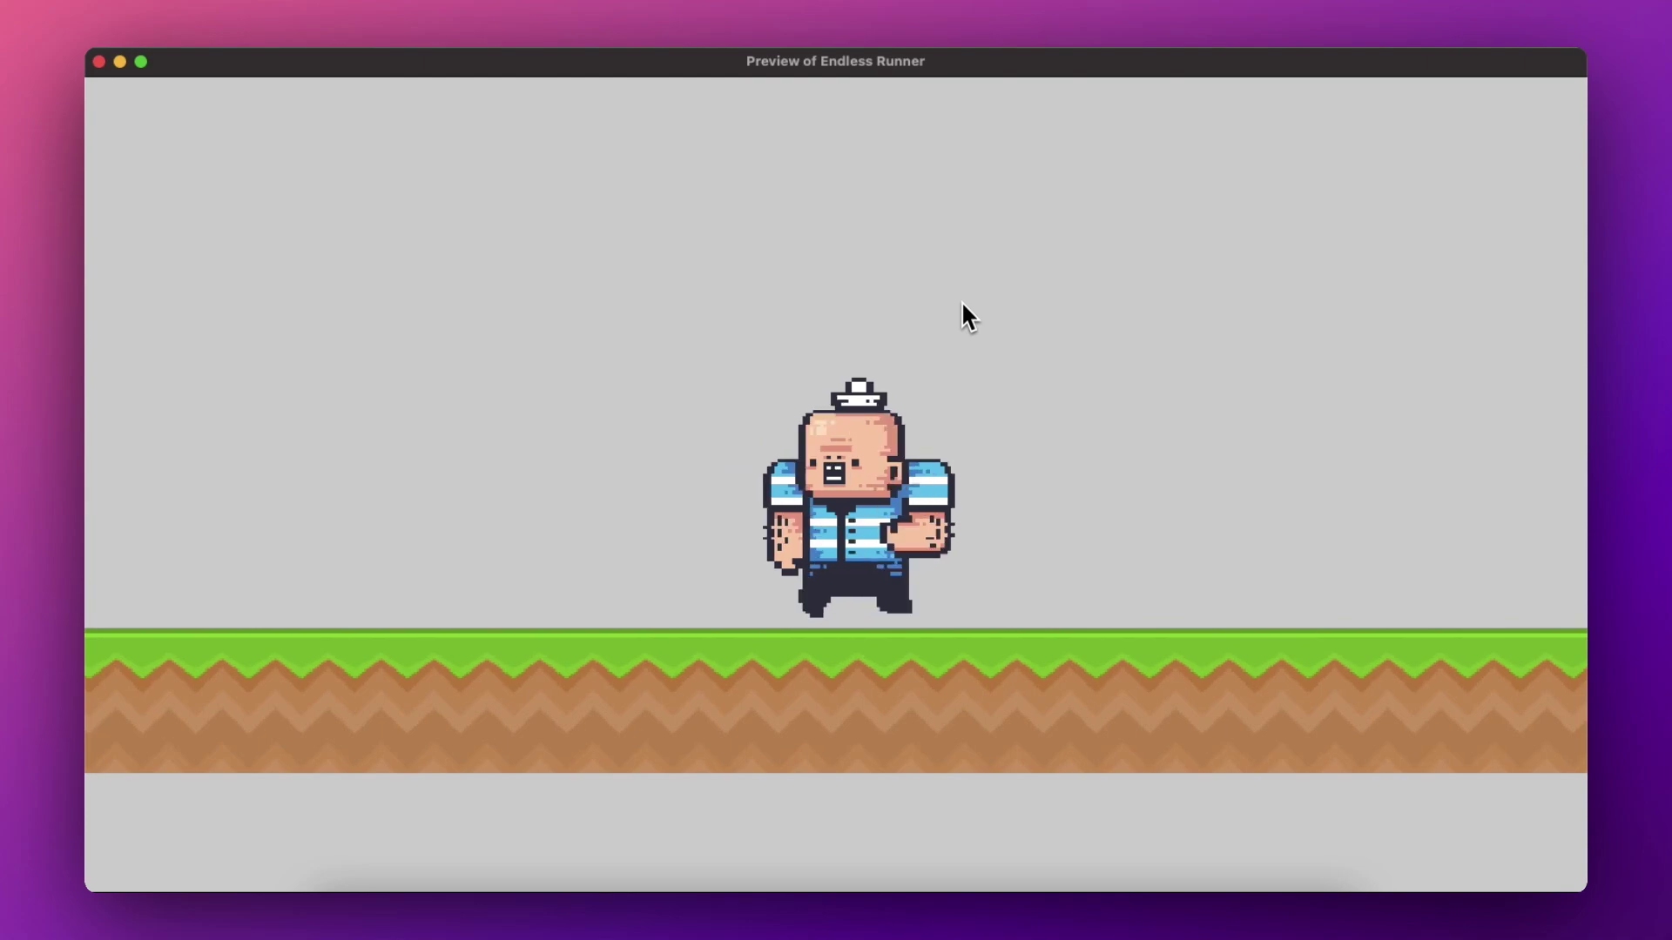
pyautogui.press('Left')
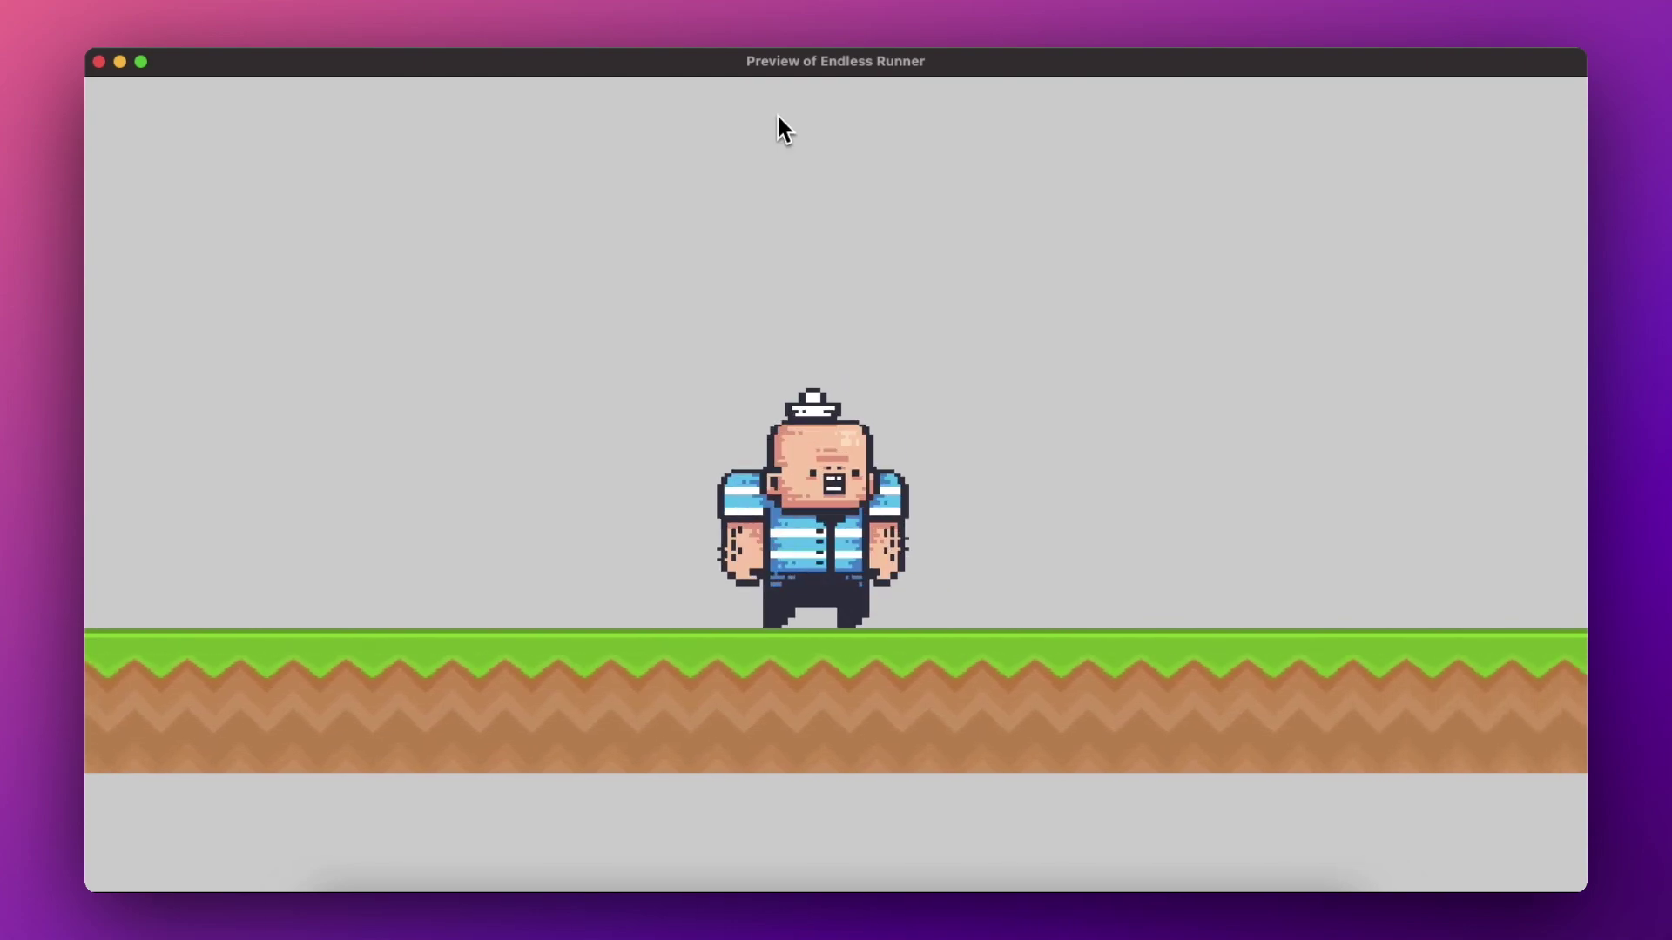
pyautogui.press('Left')
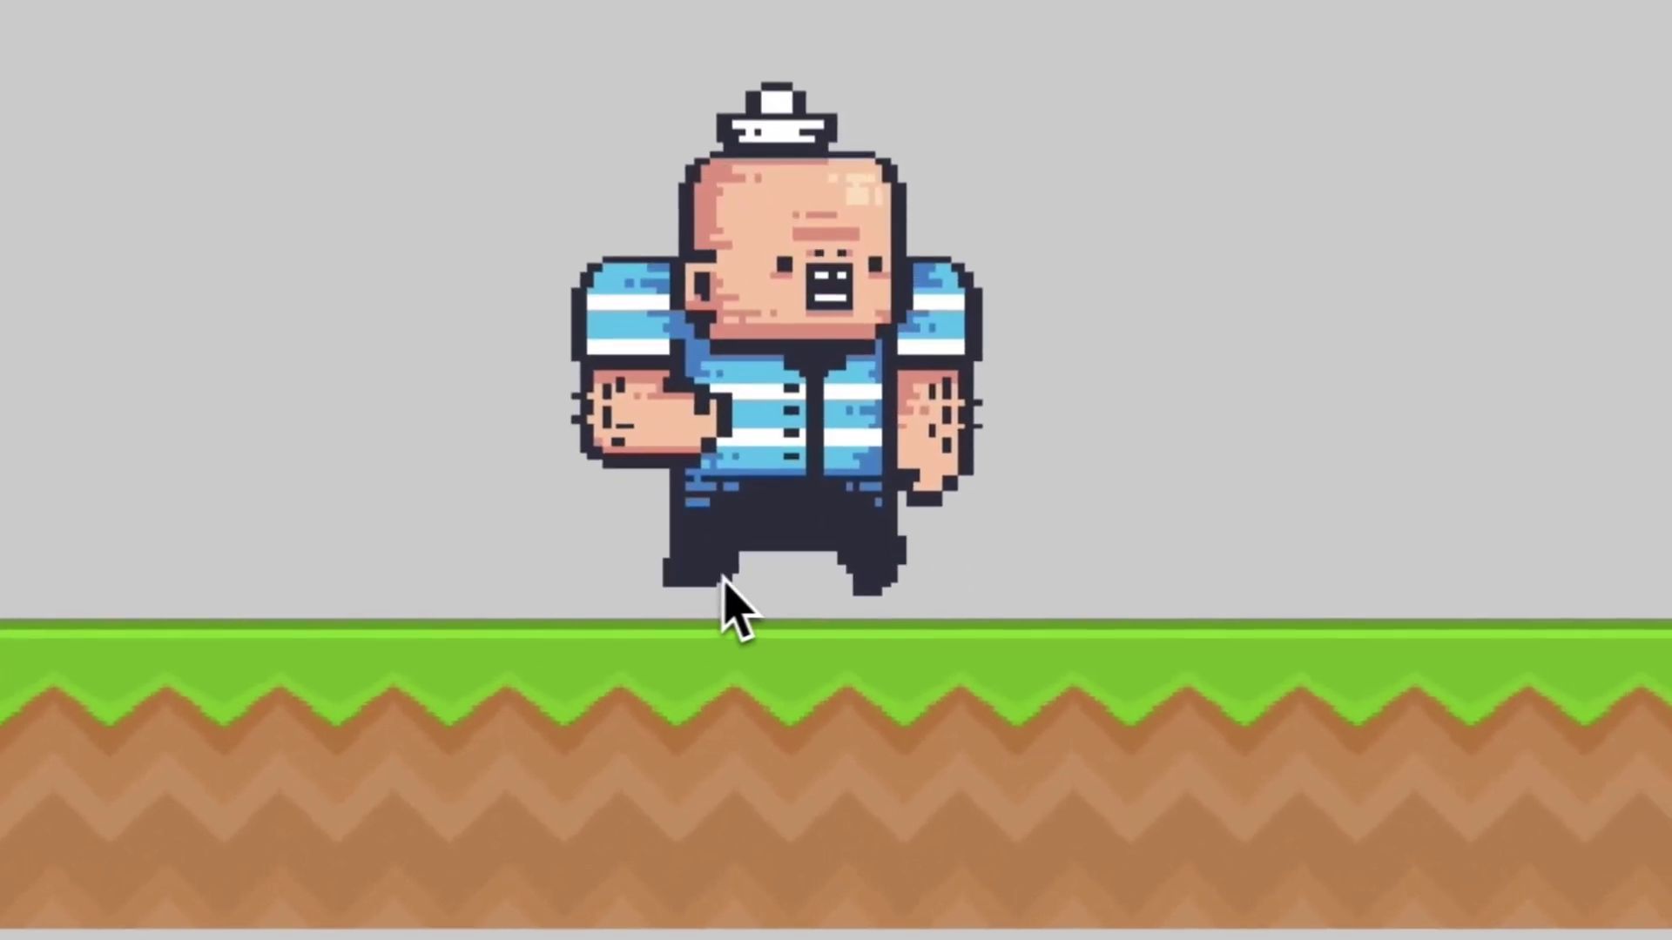
pyautogui.press('Right')
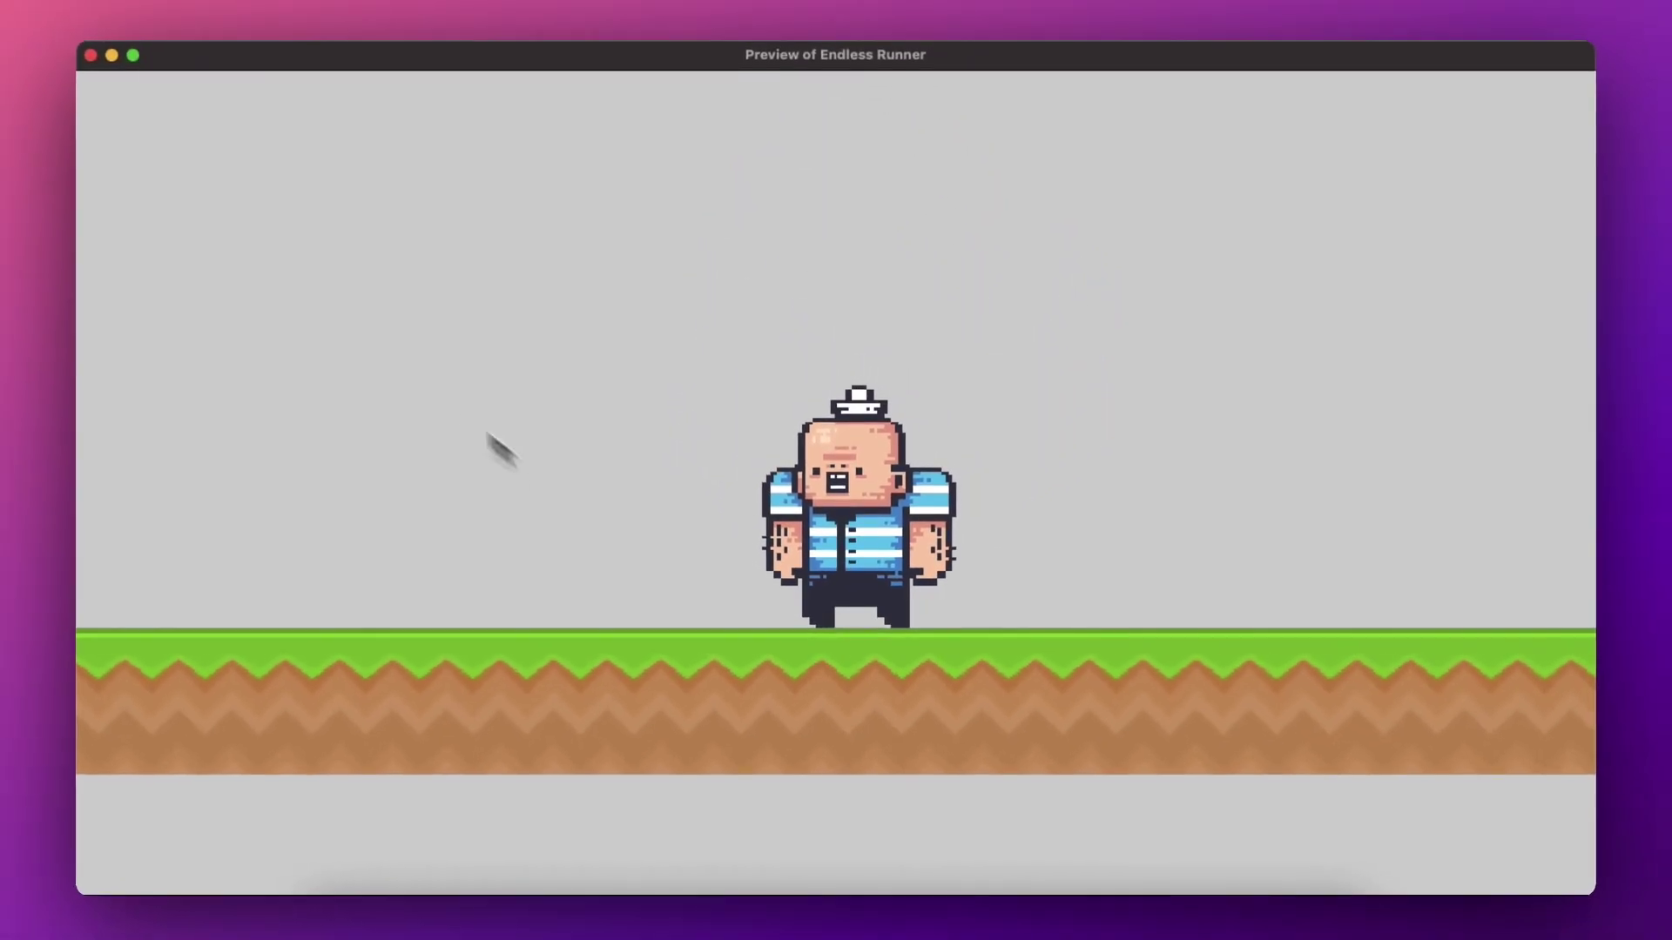
# Close the preview, return to the scene, and open the Player object's collision mask editor.
pyautogui.click(99, 61)
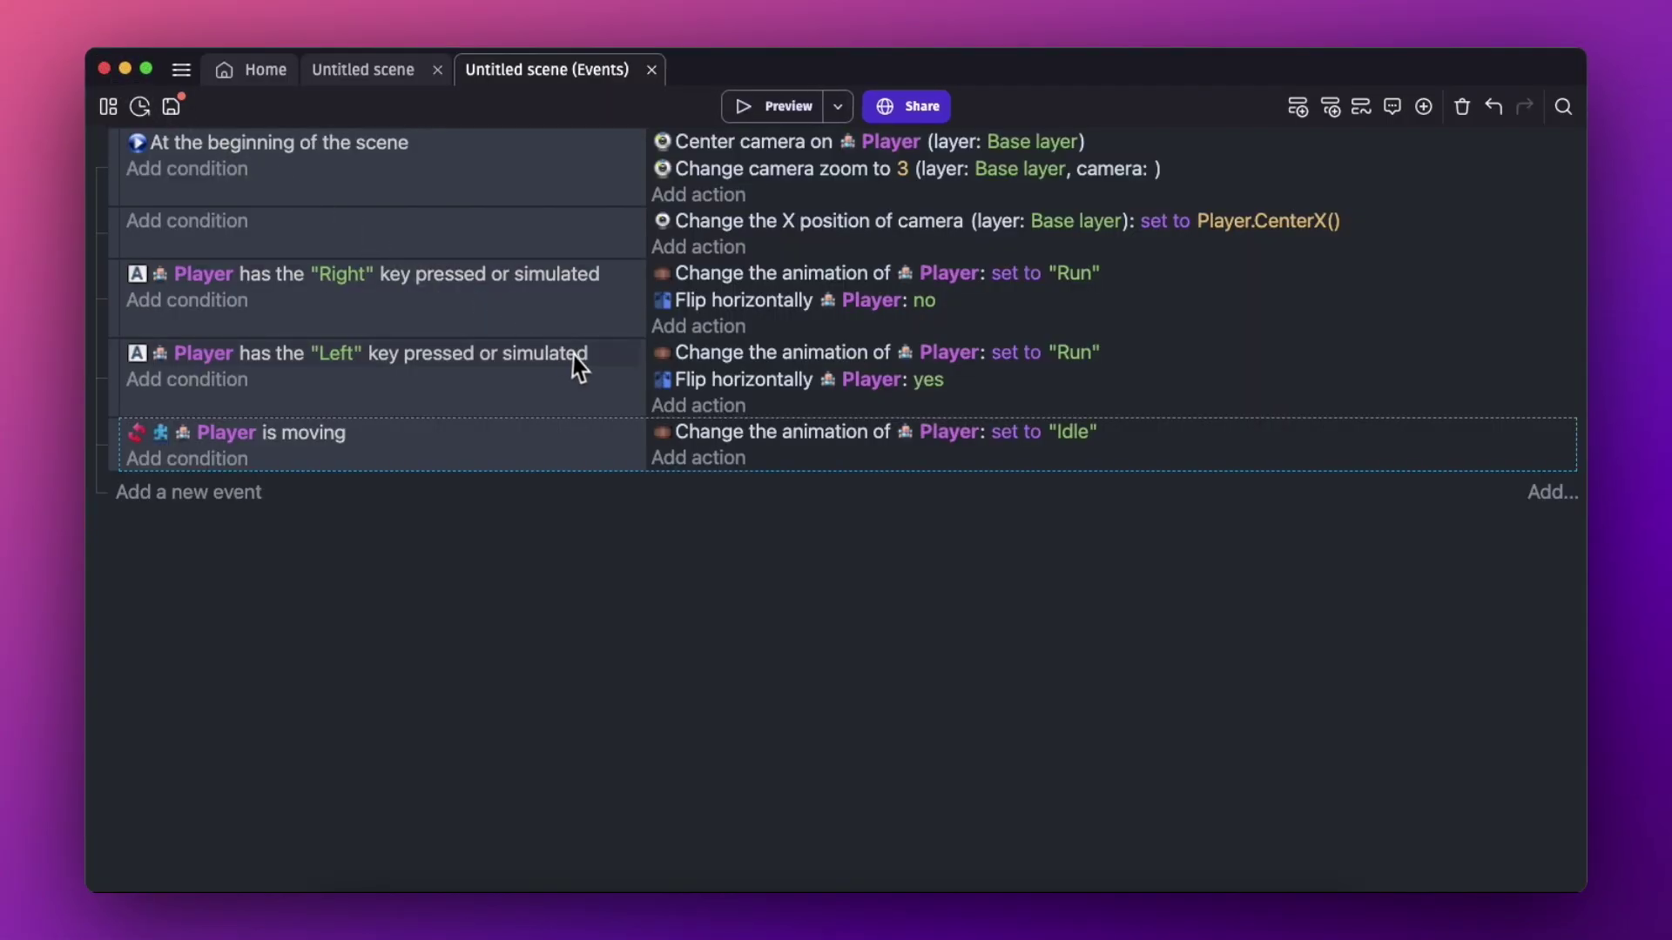
pyautogui.click(378, 79)
pyautogui.click(973, 486)
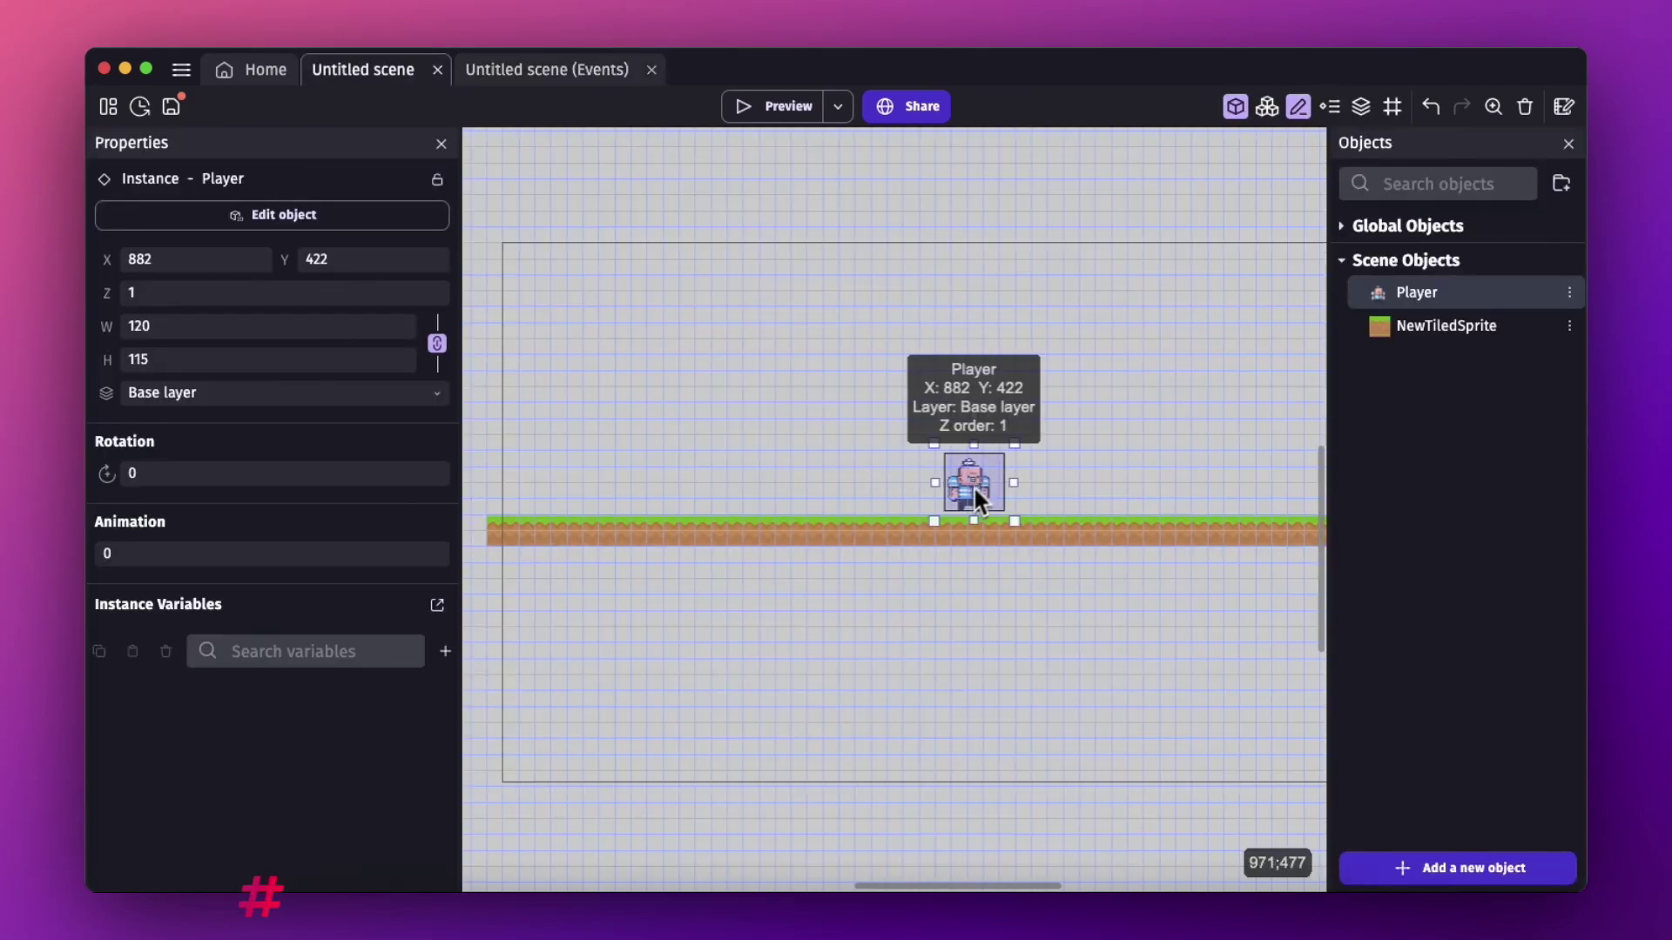
pyautogui.doubleClick(1403, 303)
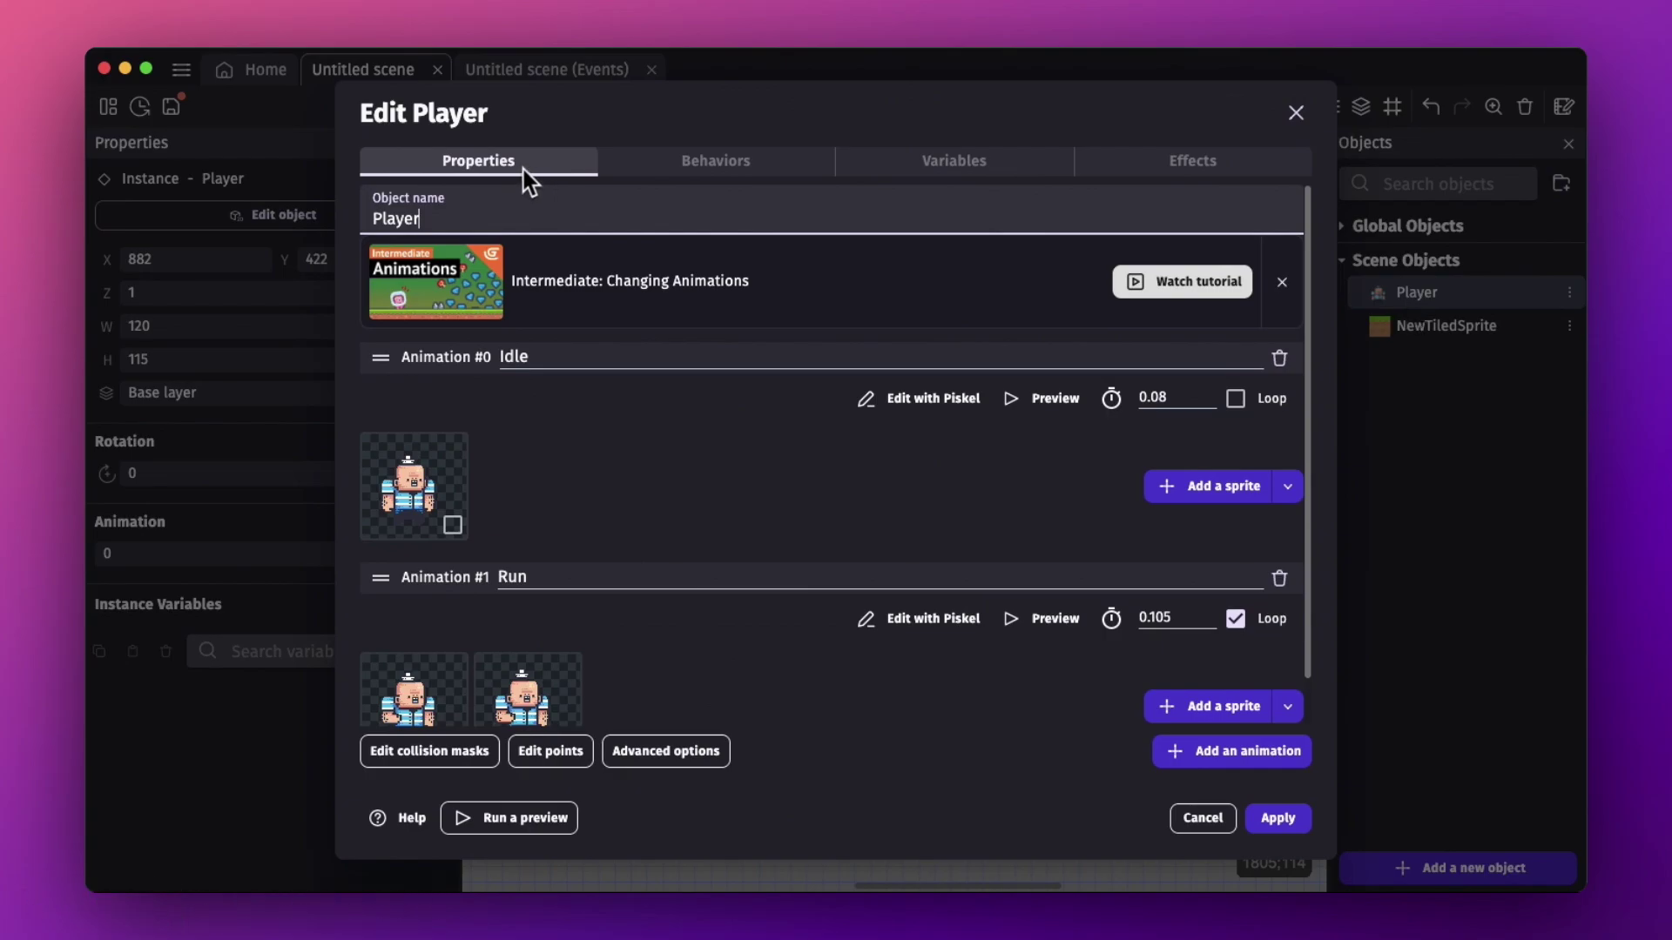
pyautogui.scroll(-1, 575, 487)
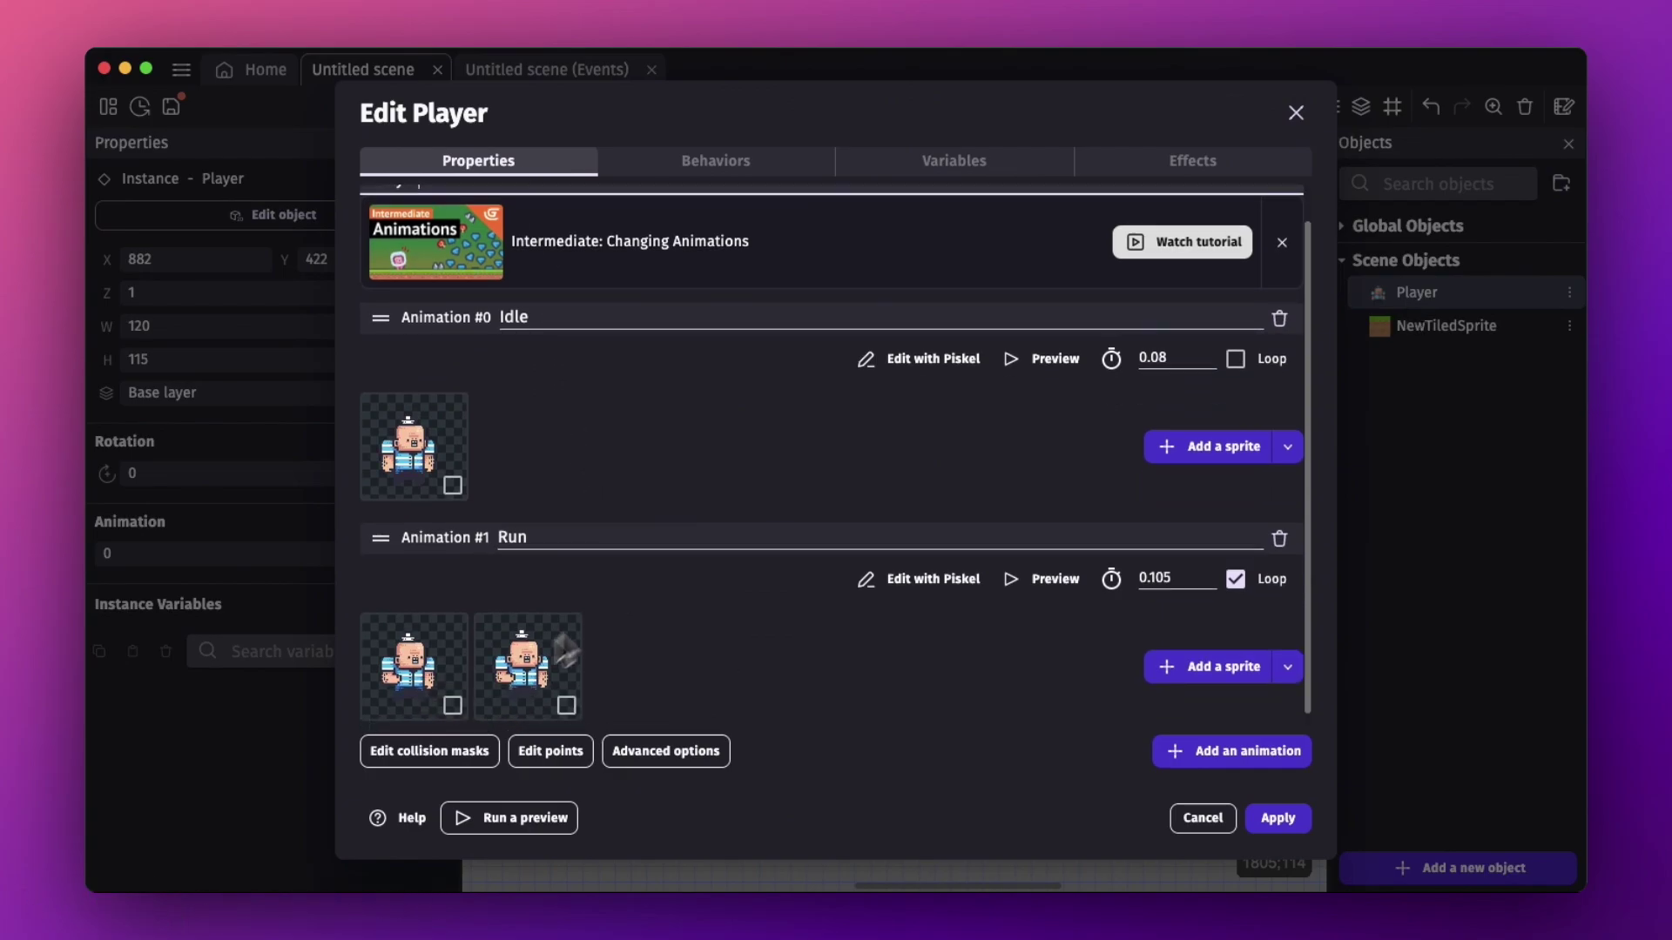
pyautogui.click(429, 751)
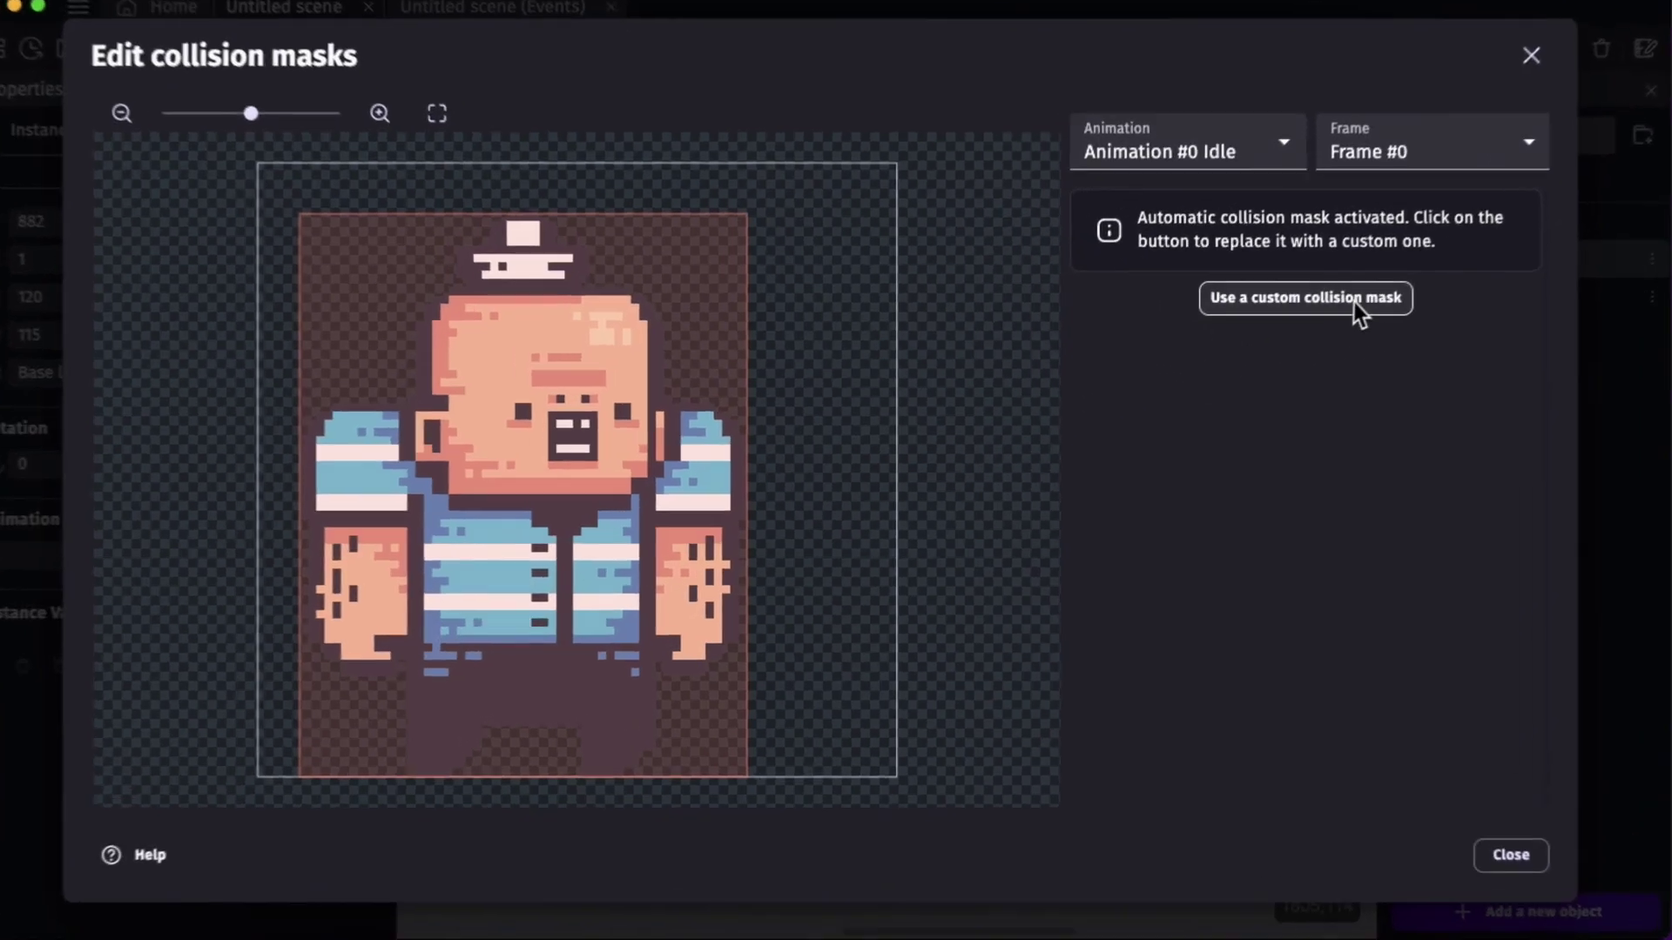
# Give the Player's Idle animation a custom collision mask, narrowing its lower vertices to X 46 and X 18.5 at Y 74.
pyautogui.click(1306, 328)
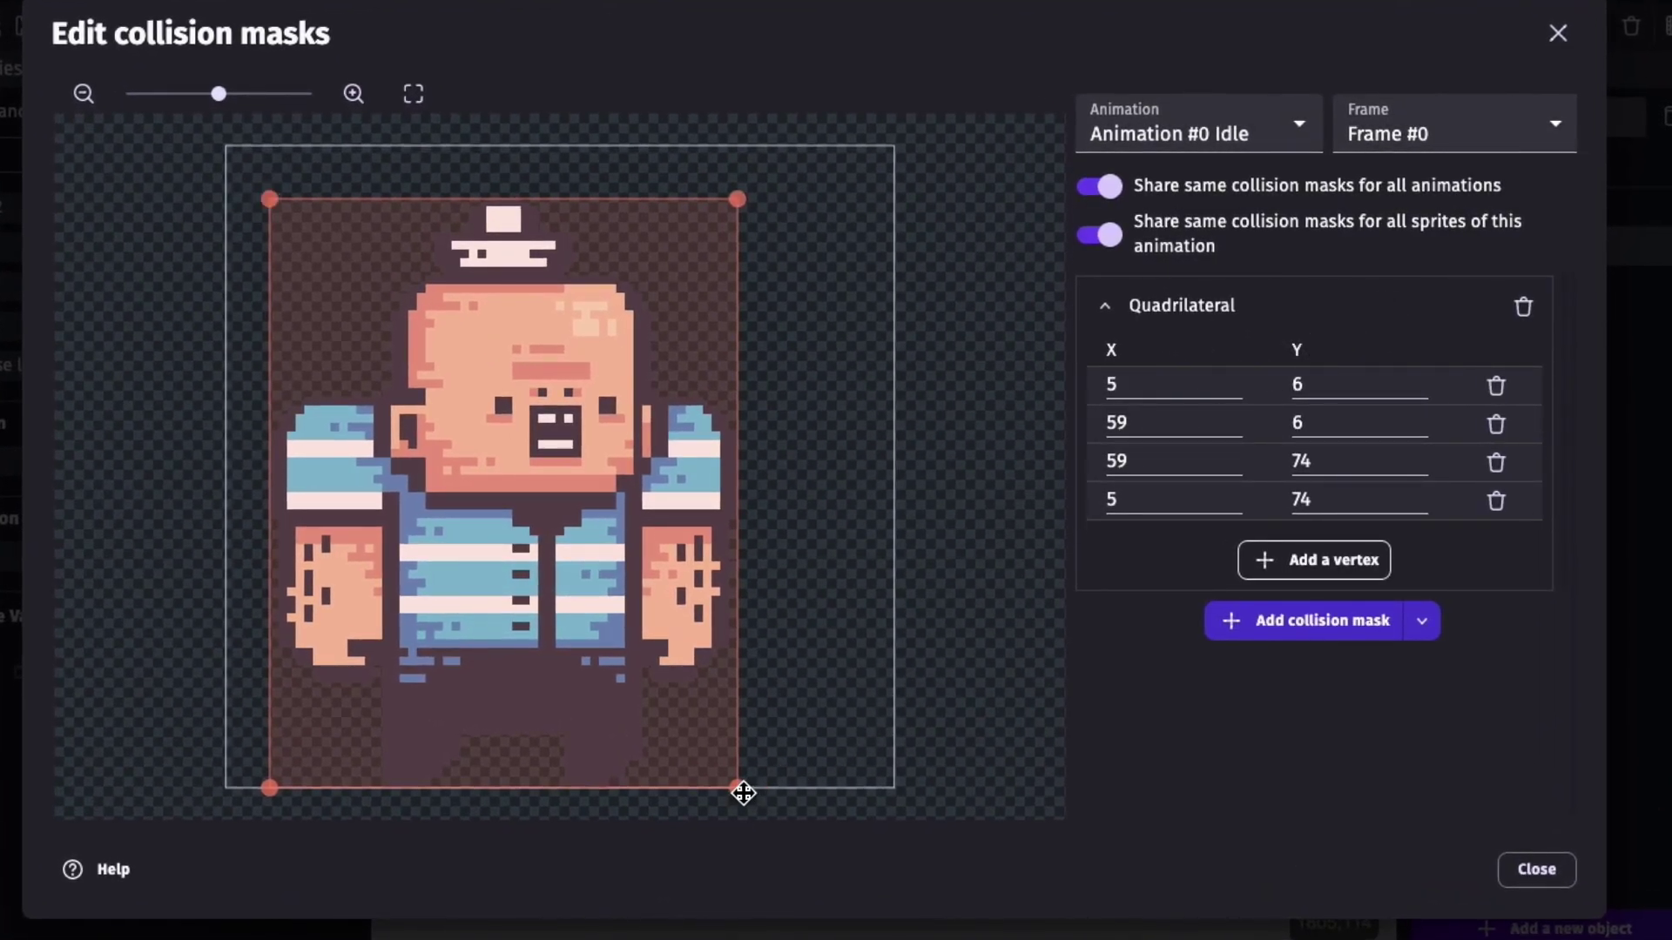
pyautogui.moveTo(742, 792); pyautogui.dragTo(612, 789)
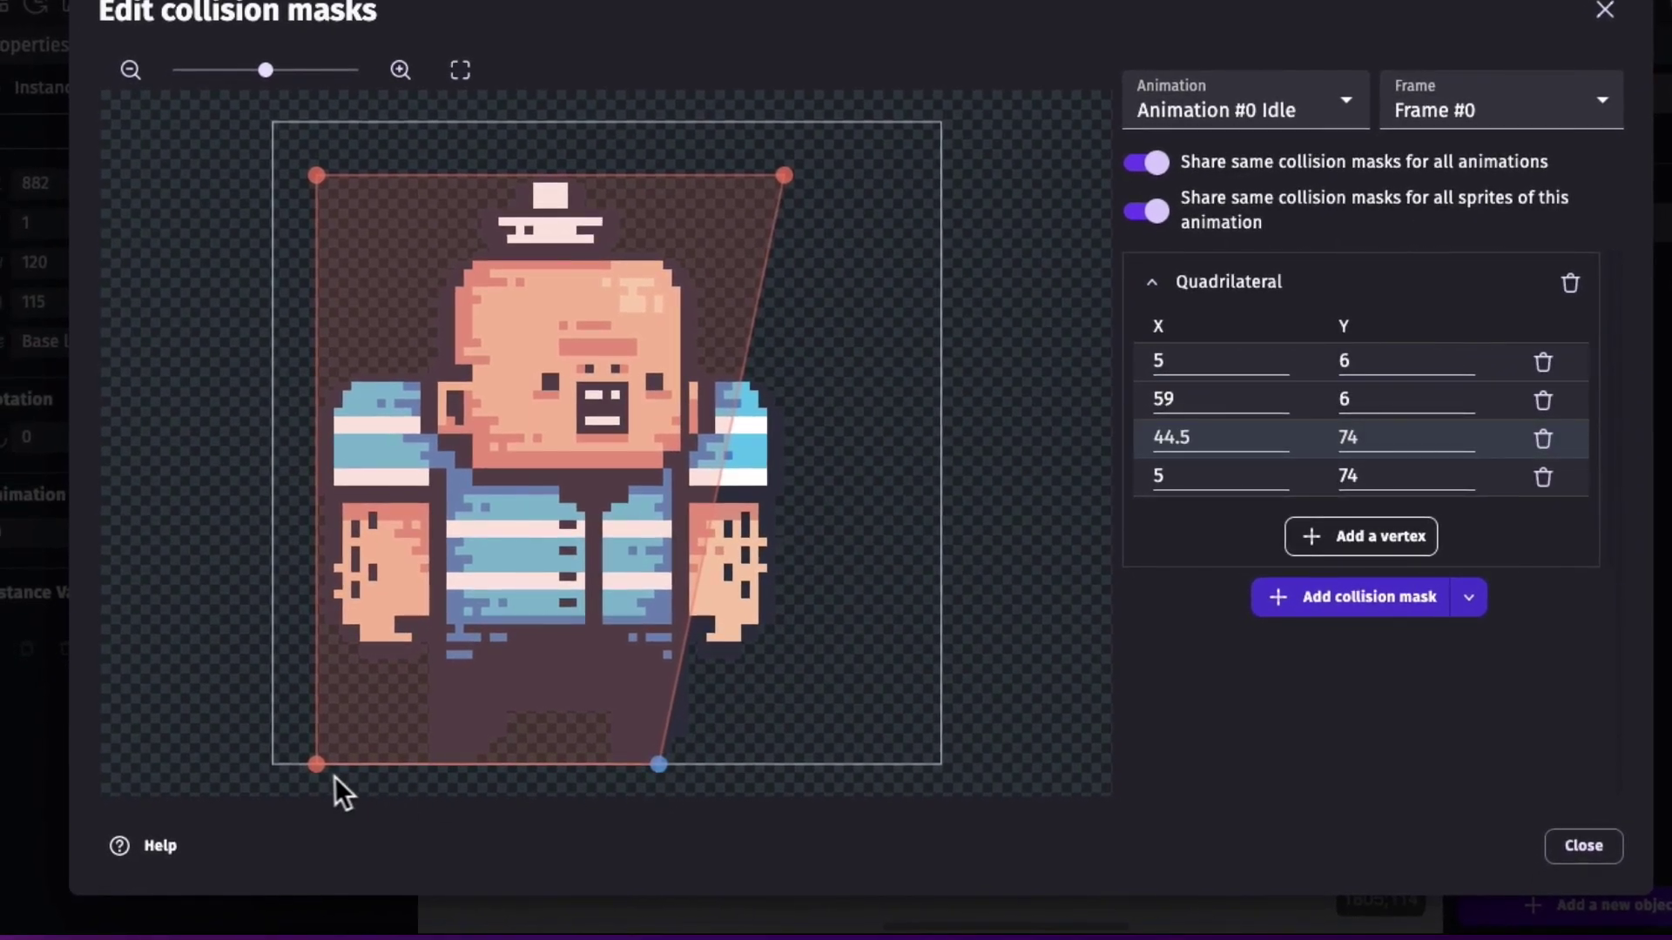
pyautogui.moveTo(319, 770); pyautogui.dragTo(436, 775)
pyautogui.moveTo(663, 769); pyautogui.dragTo(672, 768)
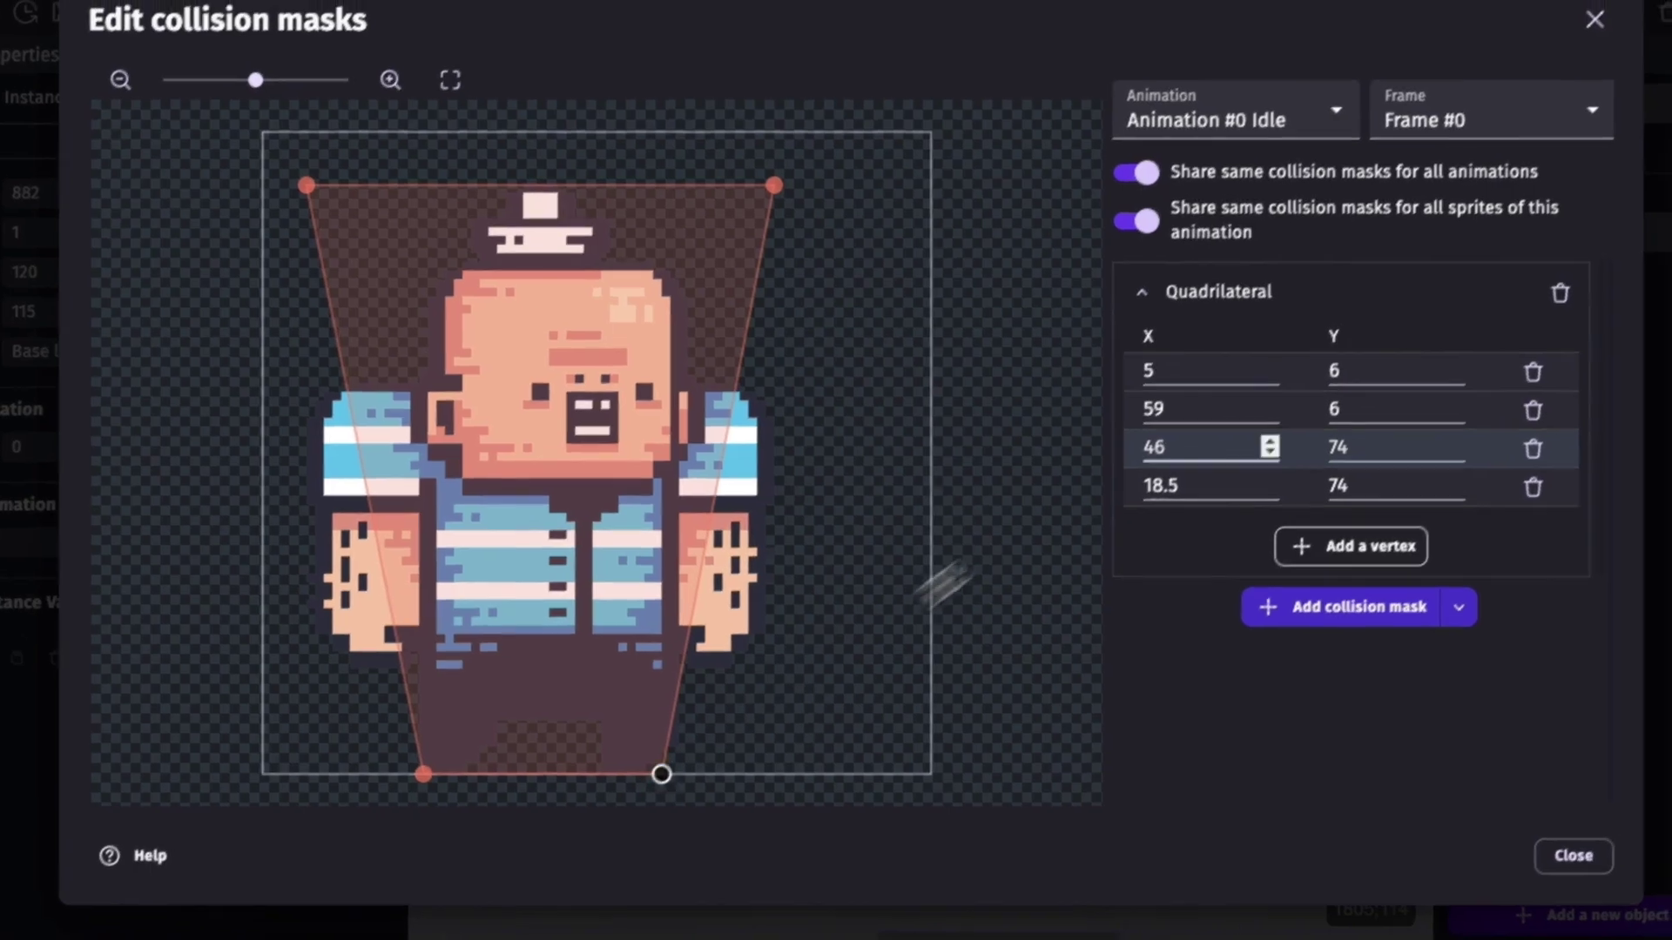
# Stop sharing the same collision masks across all animations and show the Run animation's mask.
pyautogui.click(1351, 118)
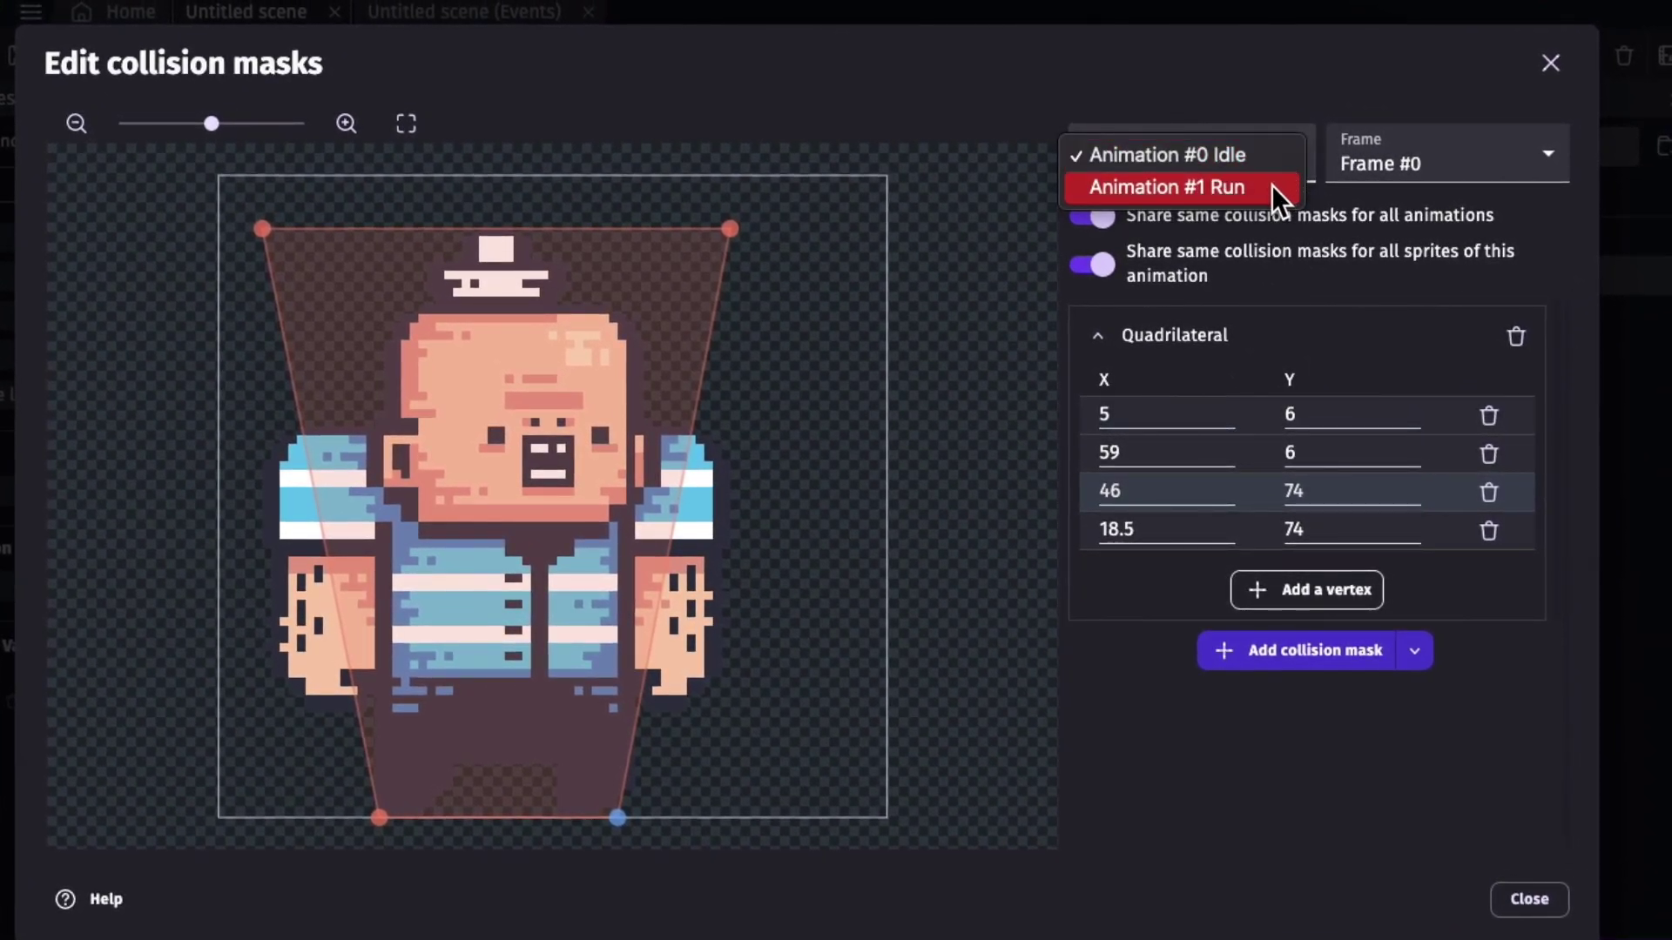
pyautogui.click(1310, 218)
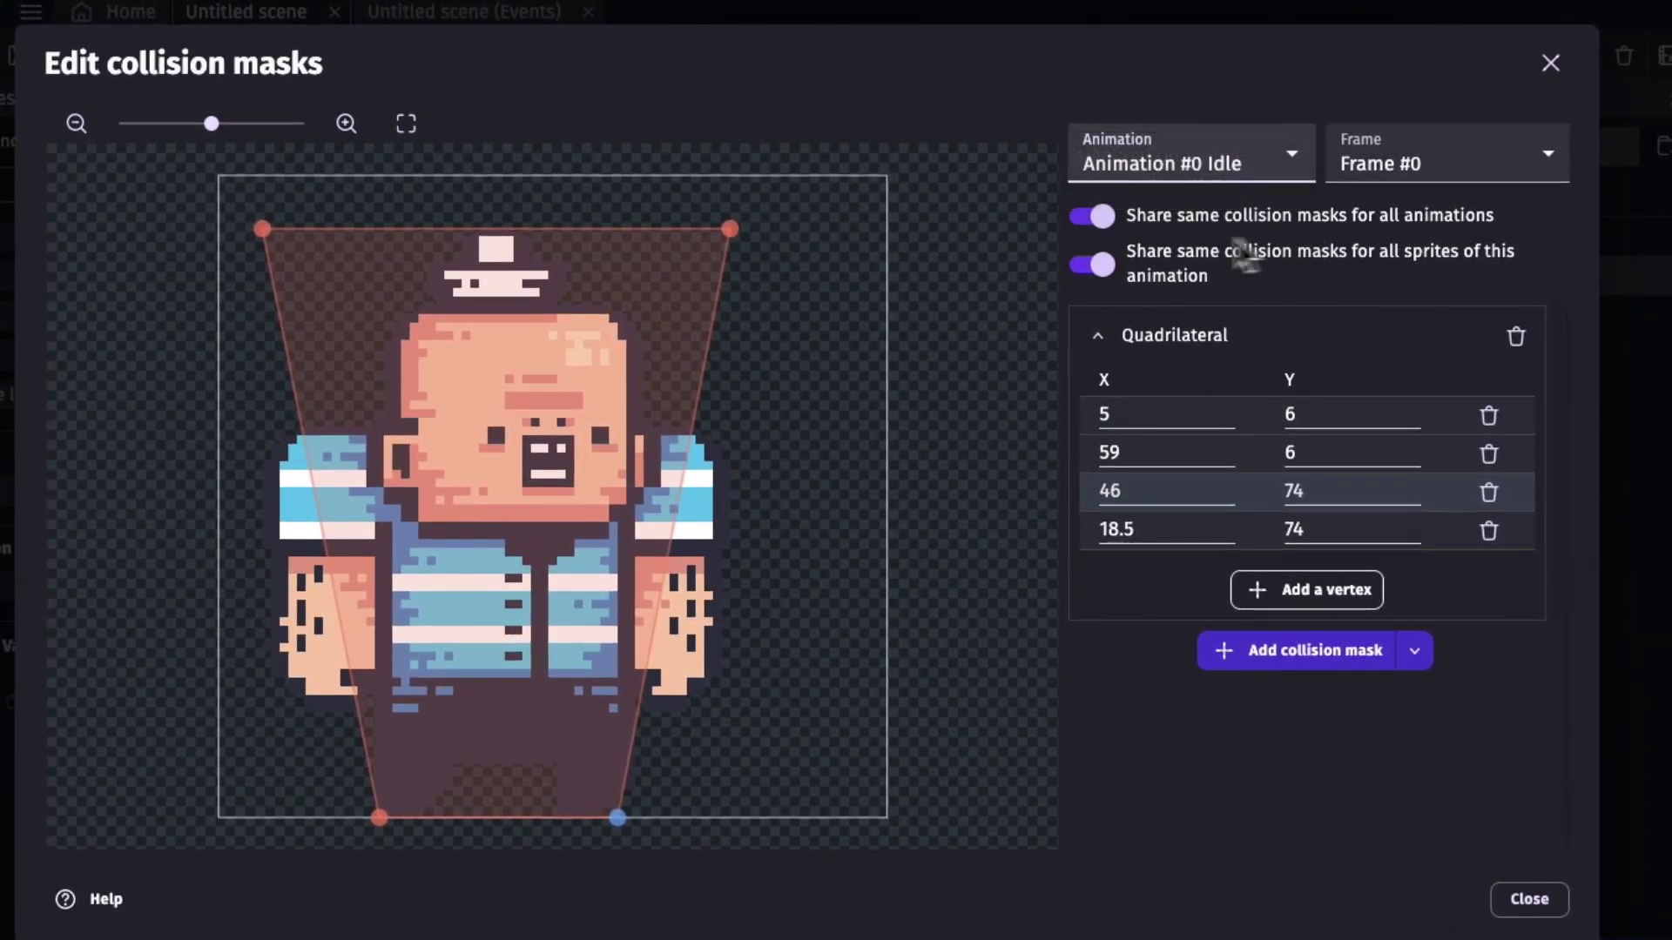
pyautogui.click(1107, 261)
pyautogui.click(1193, 165)
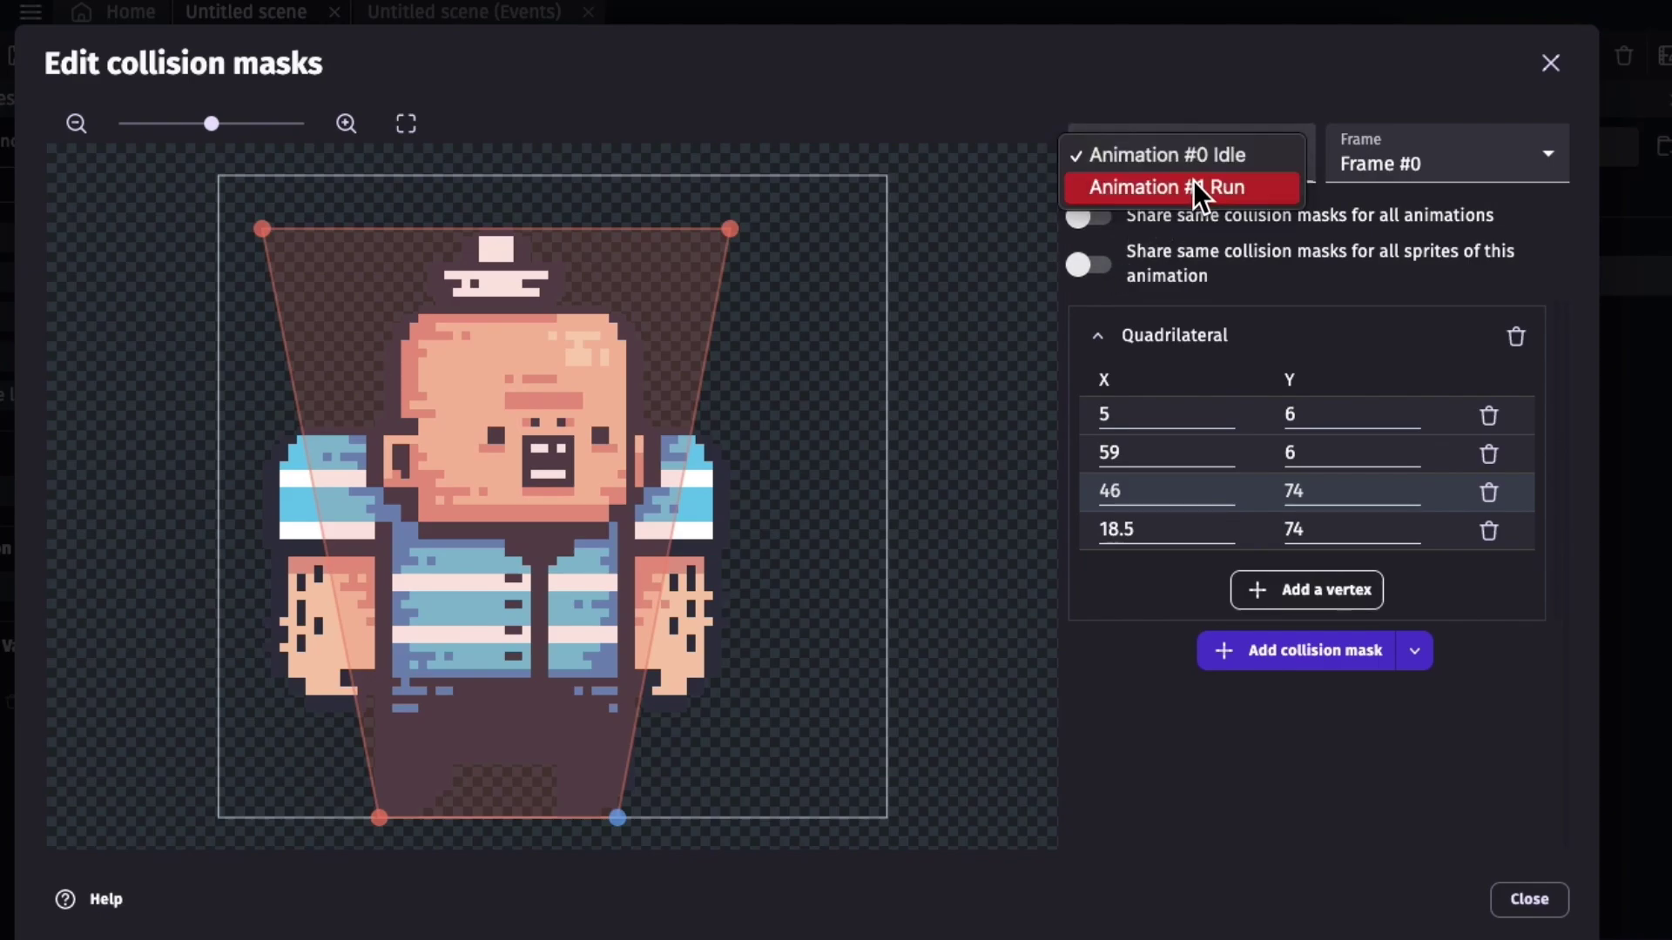
pyautogui.click(1191, 192)
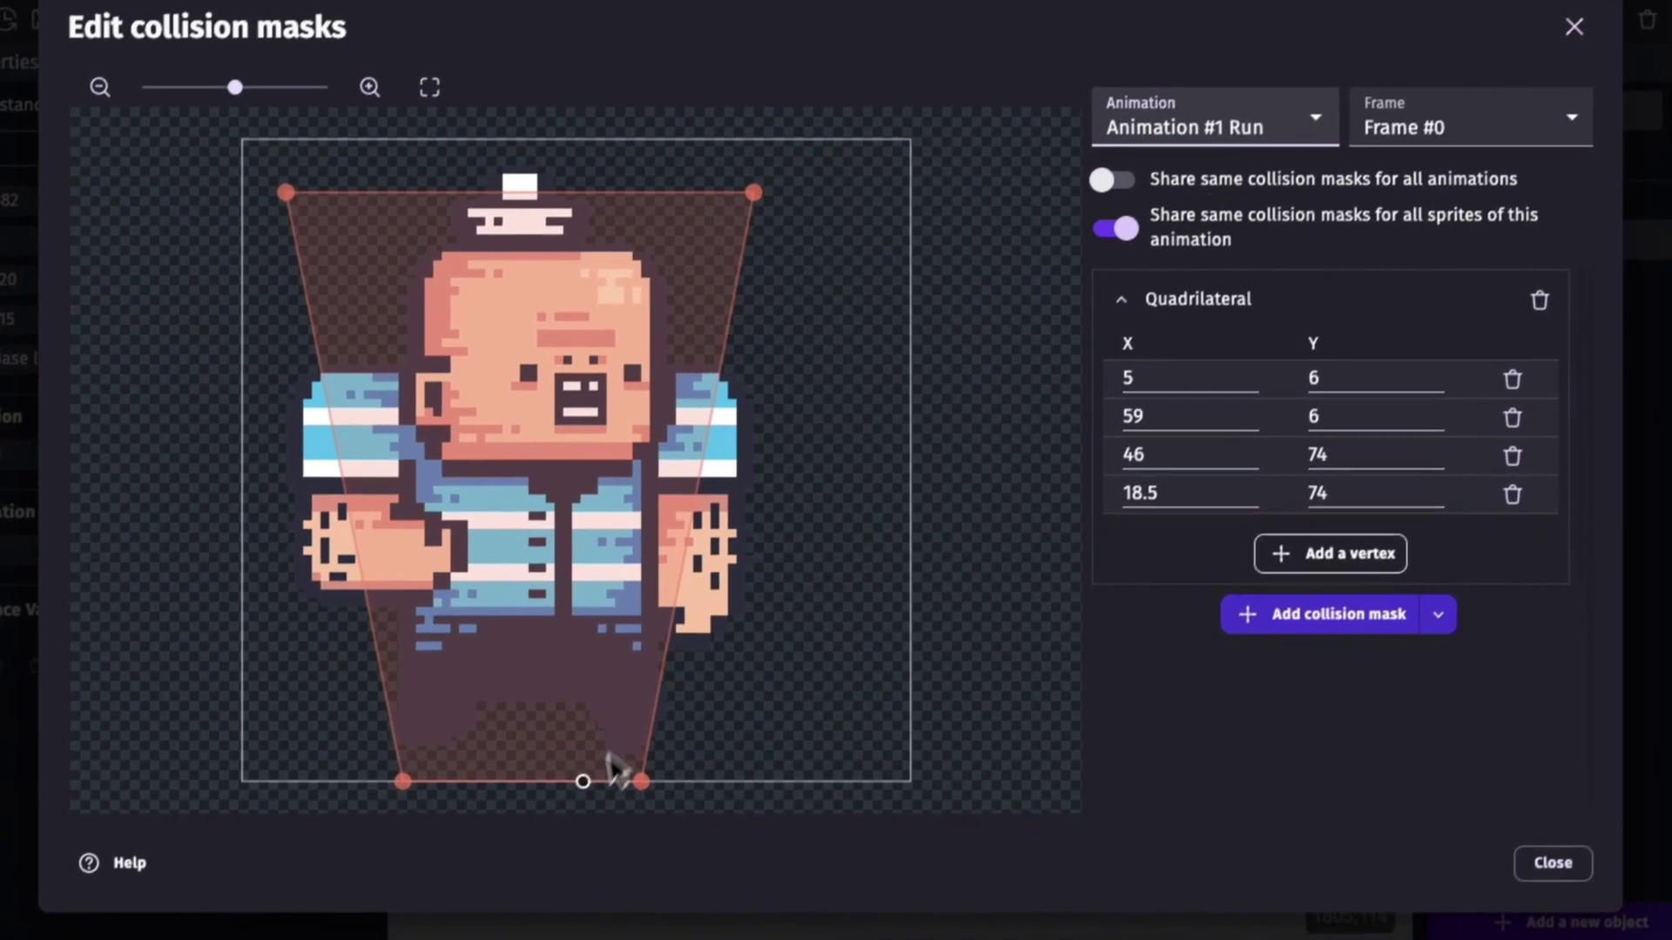
# Fit the lower mask vertices to the feet in the Run frames, with Frame #1's at 43, 67.5 and 22.5, 68, and apply.
pyautogui.moveTo(617, 818); pyautogui.dragTo(631, 781)
pyautogui.moveTo(668, 726); pyautogui.dragTo(662, 727)
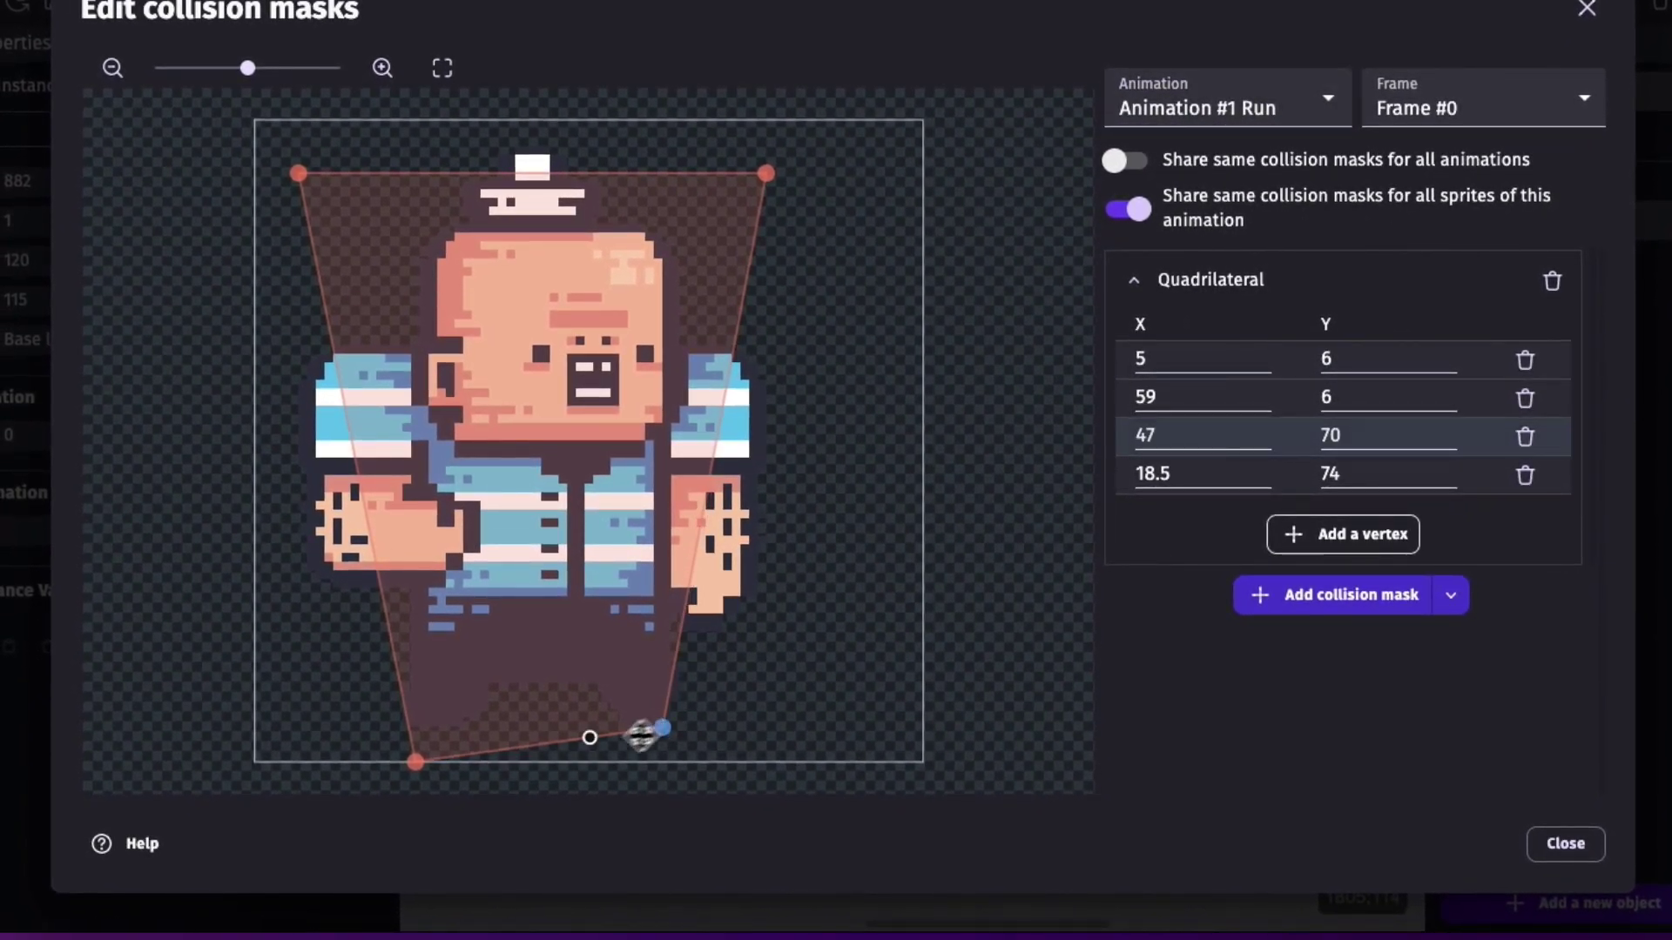
pyautogui.moveTo(433, 759); pyautogui.dragTo(407, 723)
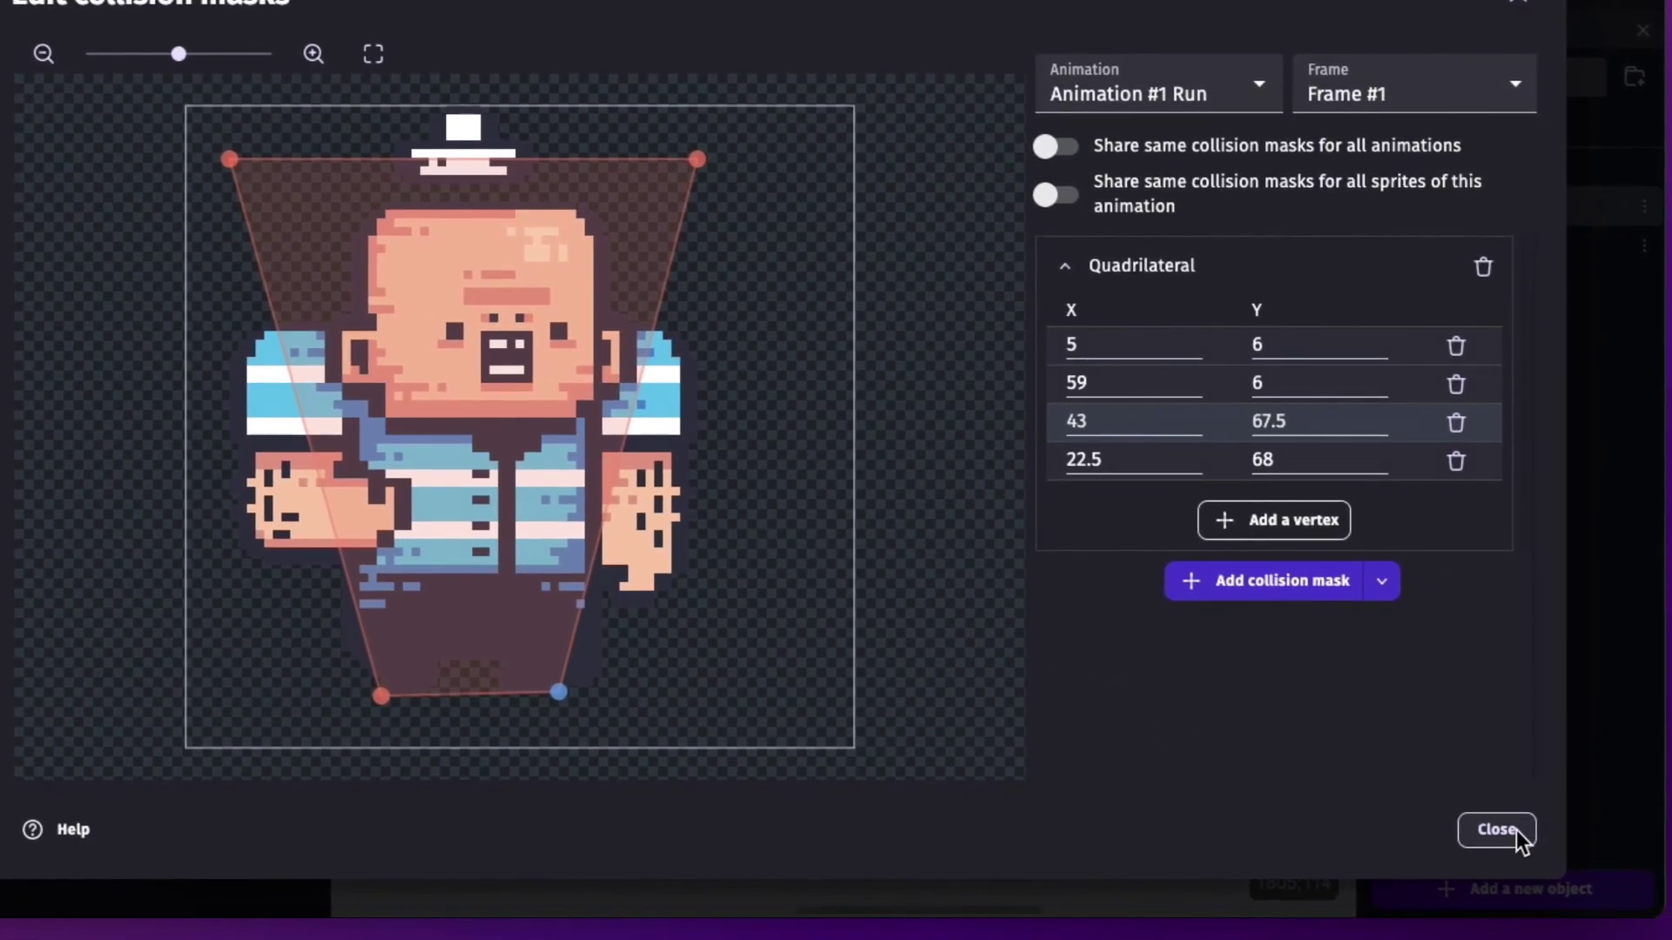
pyautogui.click(1566, 847)
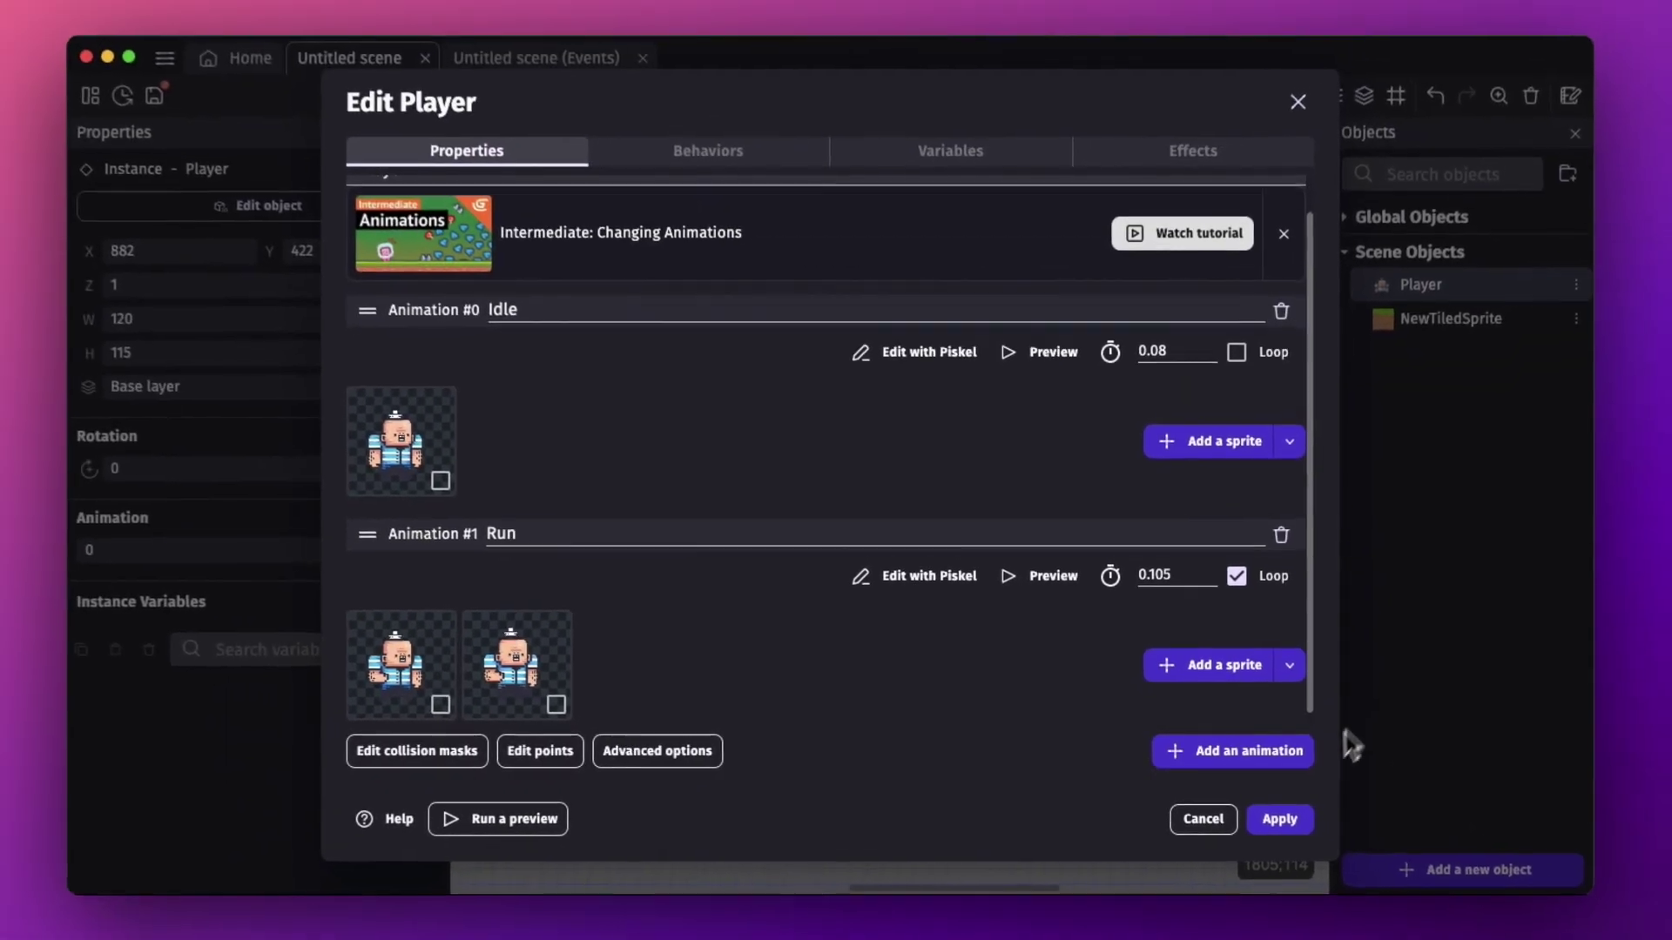
pyautogui.click(1289, 819)
# Preview the game to test the new collision masks while running and jumping, and close the preview.
pyautogui.click(756, 103)
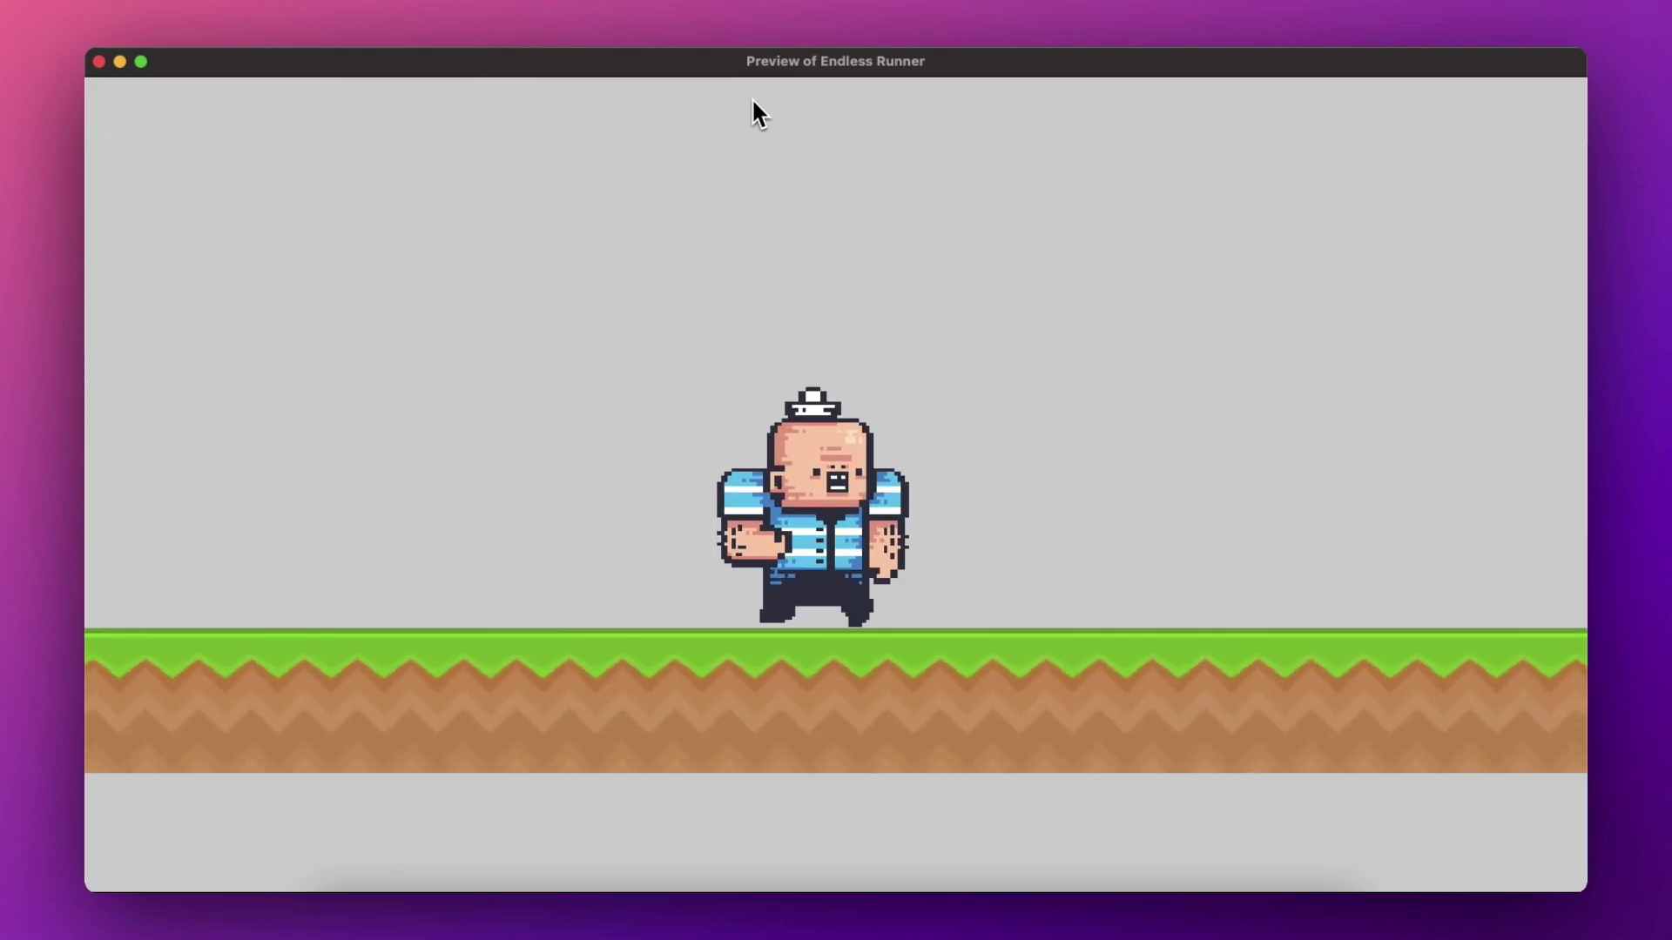
pyautogui.press('space')
pyautogui.press('Right')
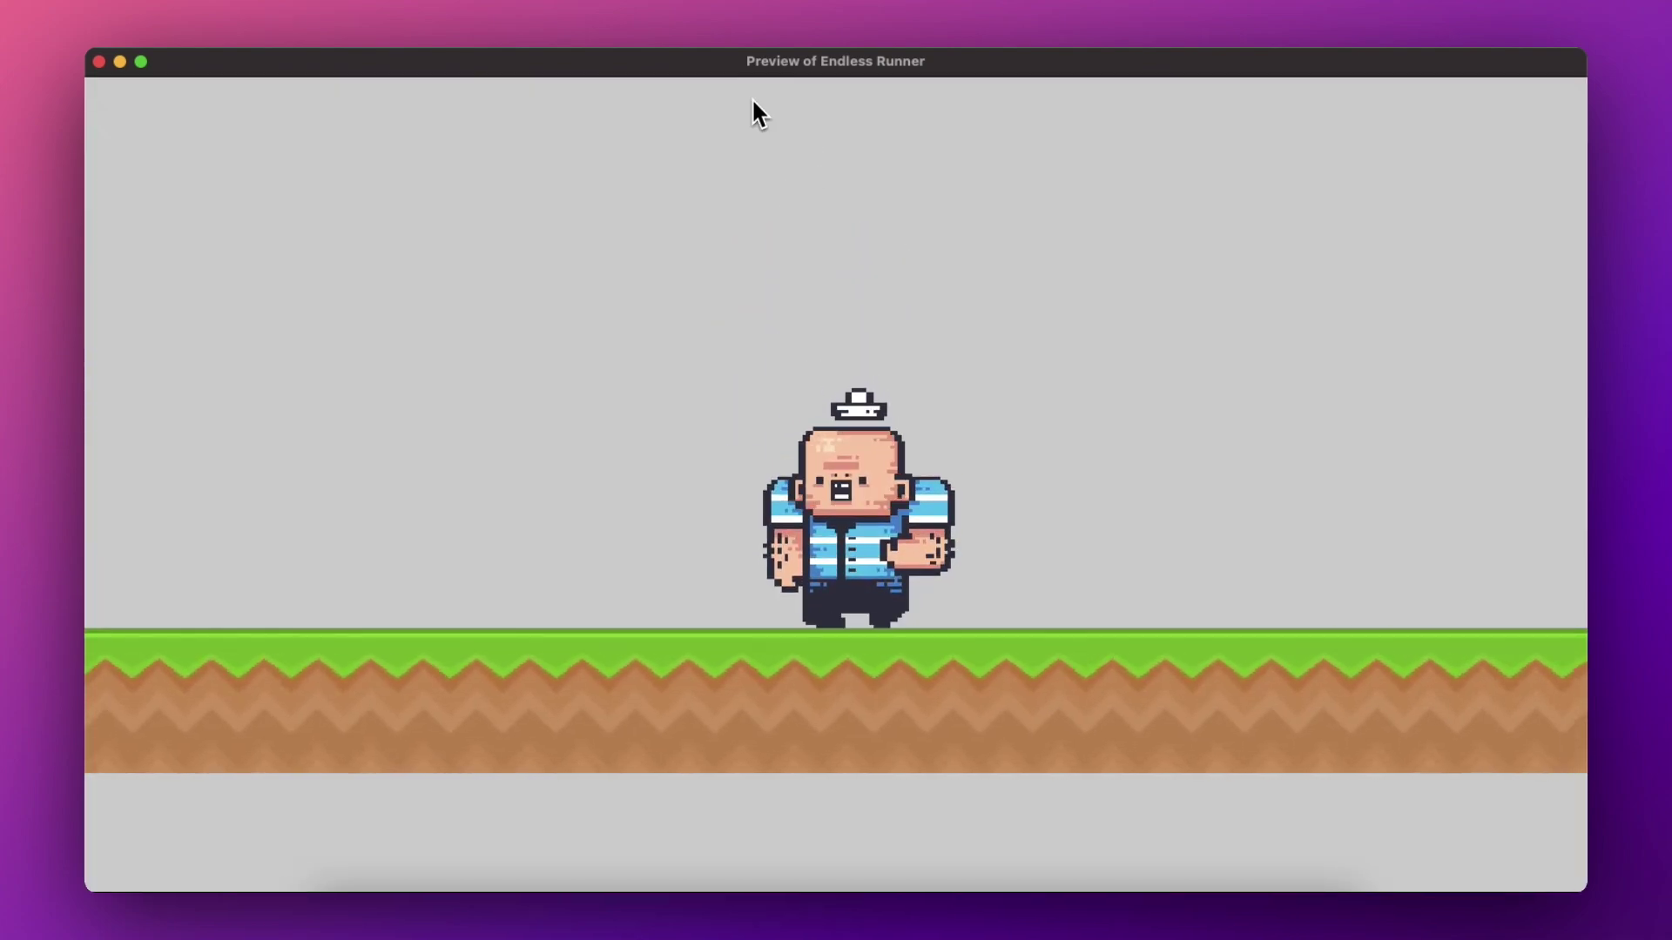
pyautogui.press('space')
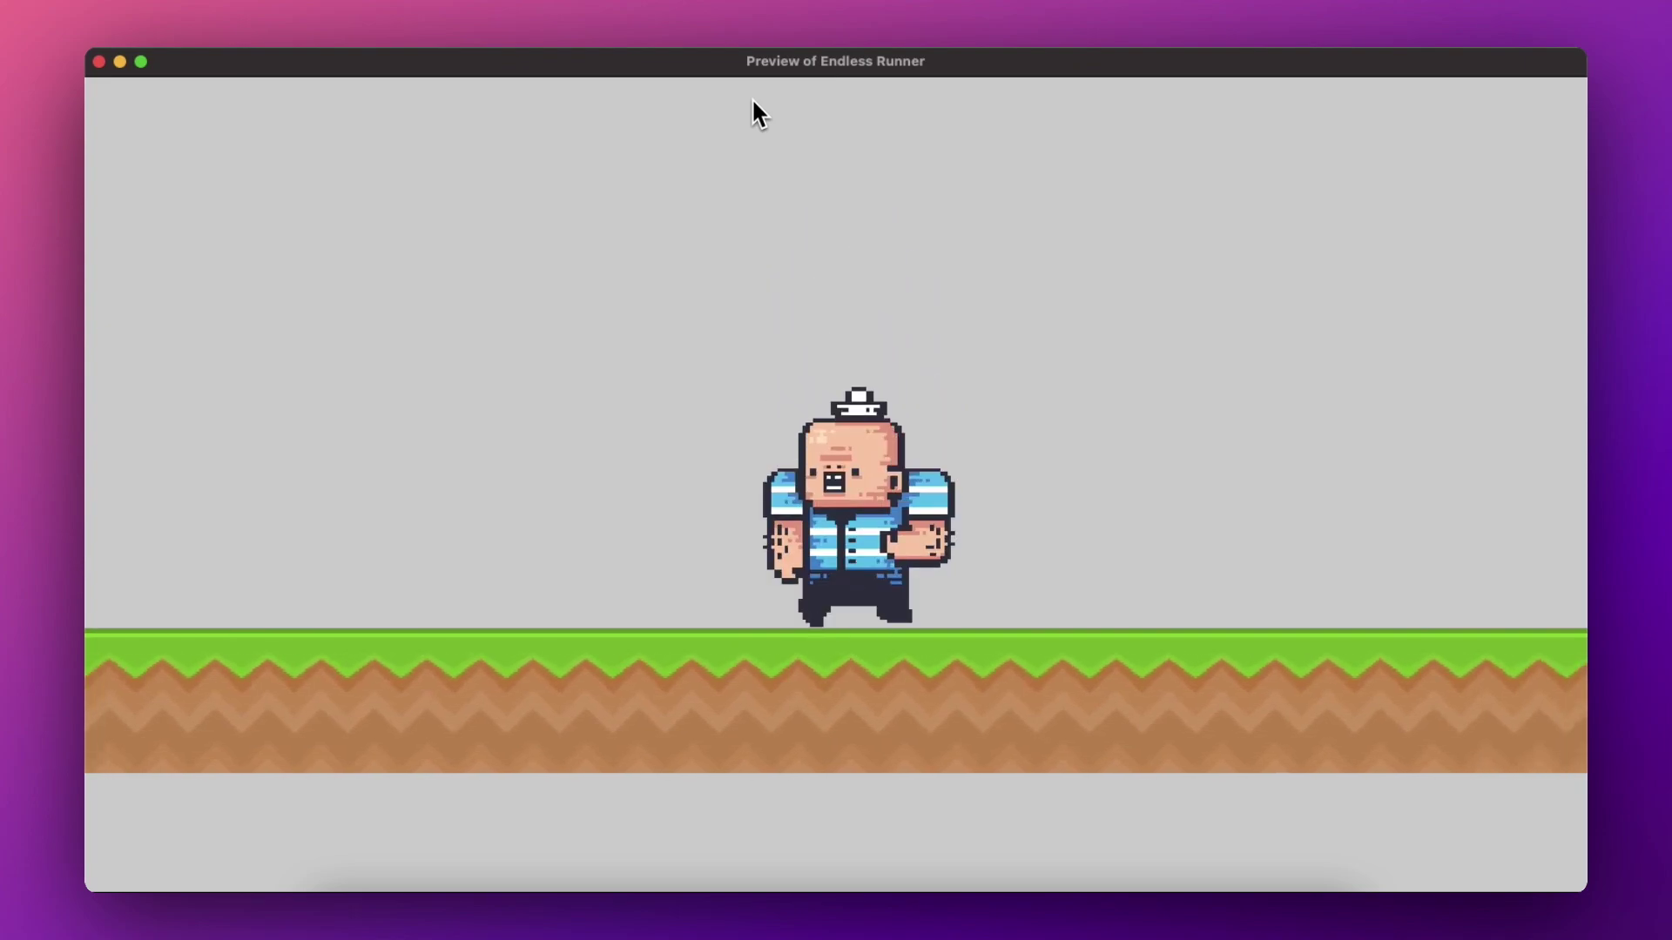
pyautogui.press('space')
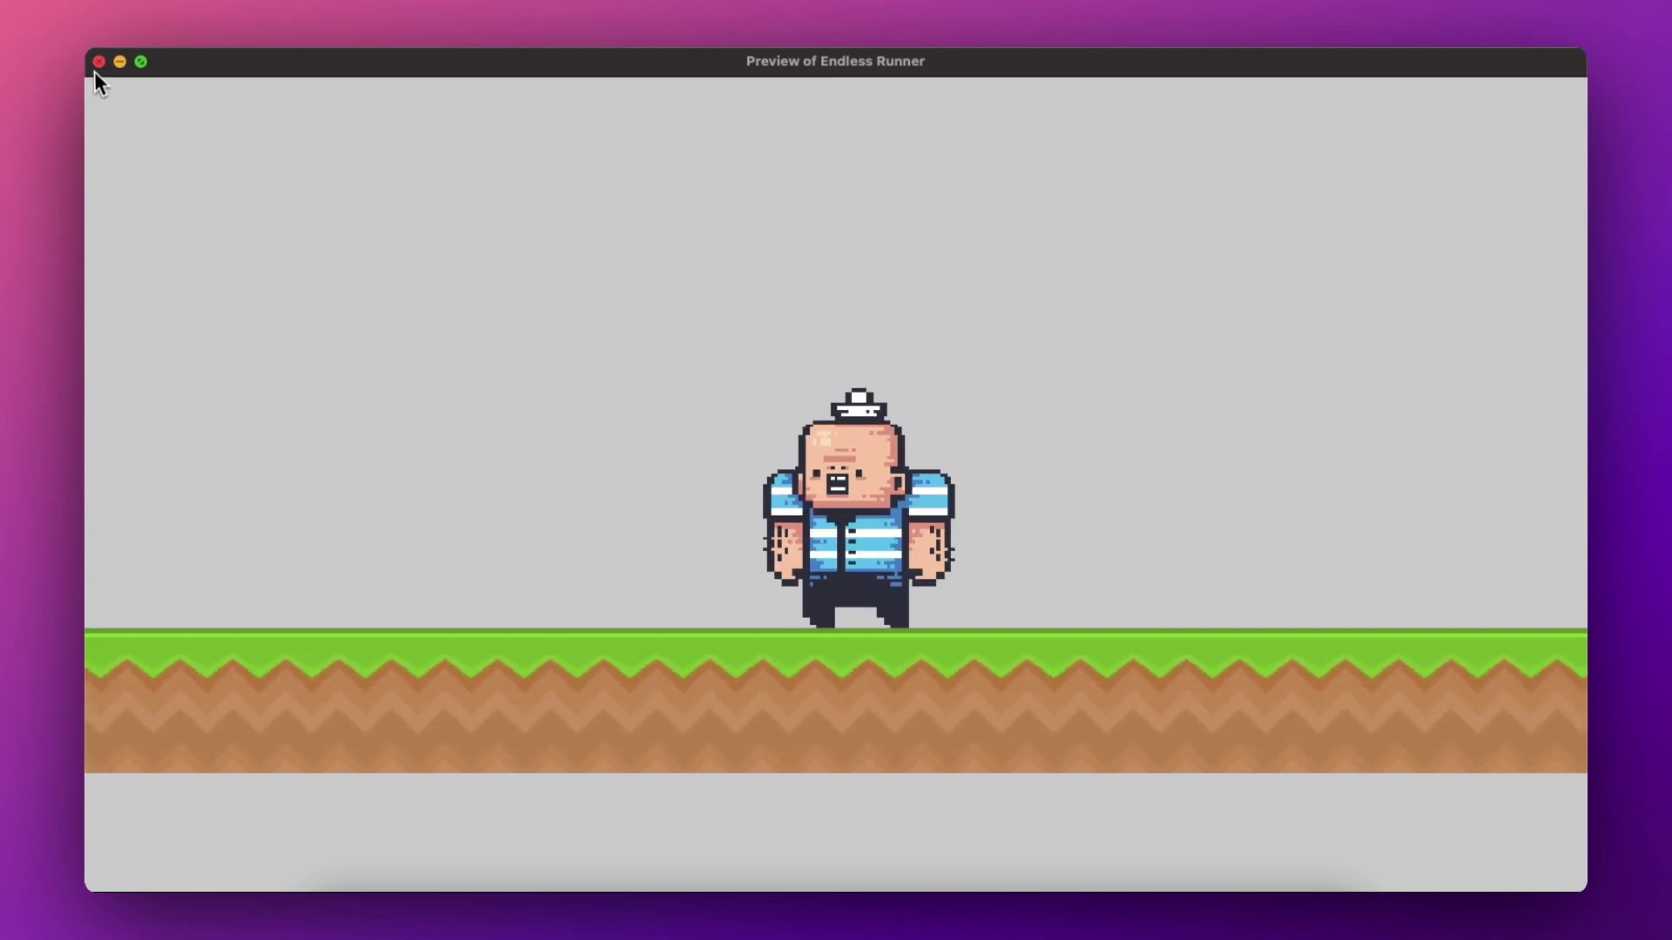
pyautogui.click(99, 62)
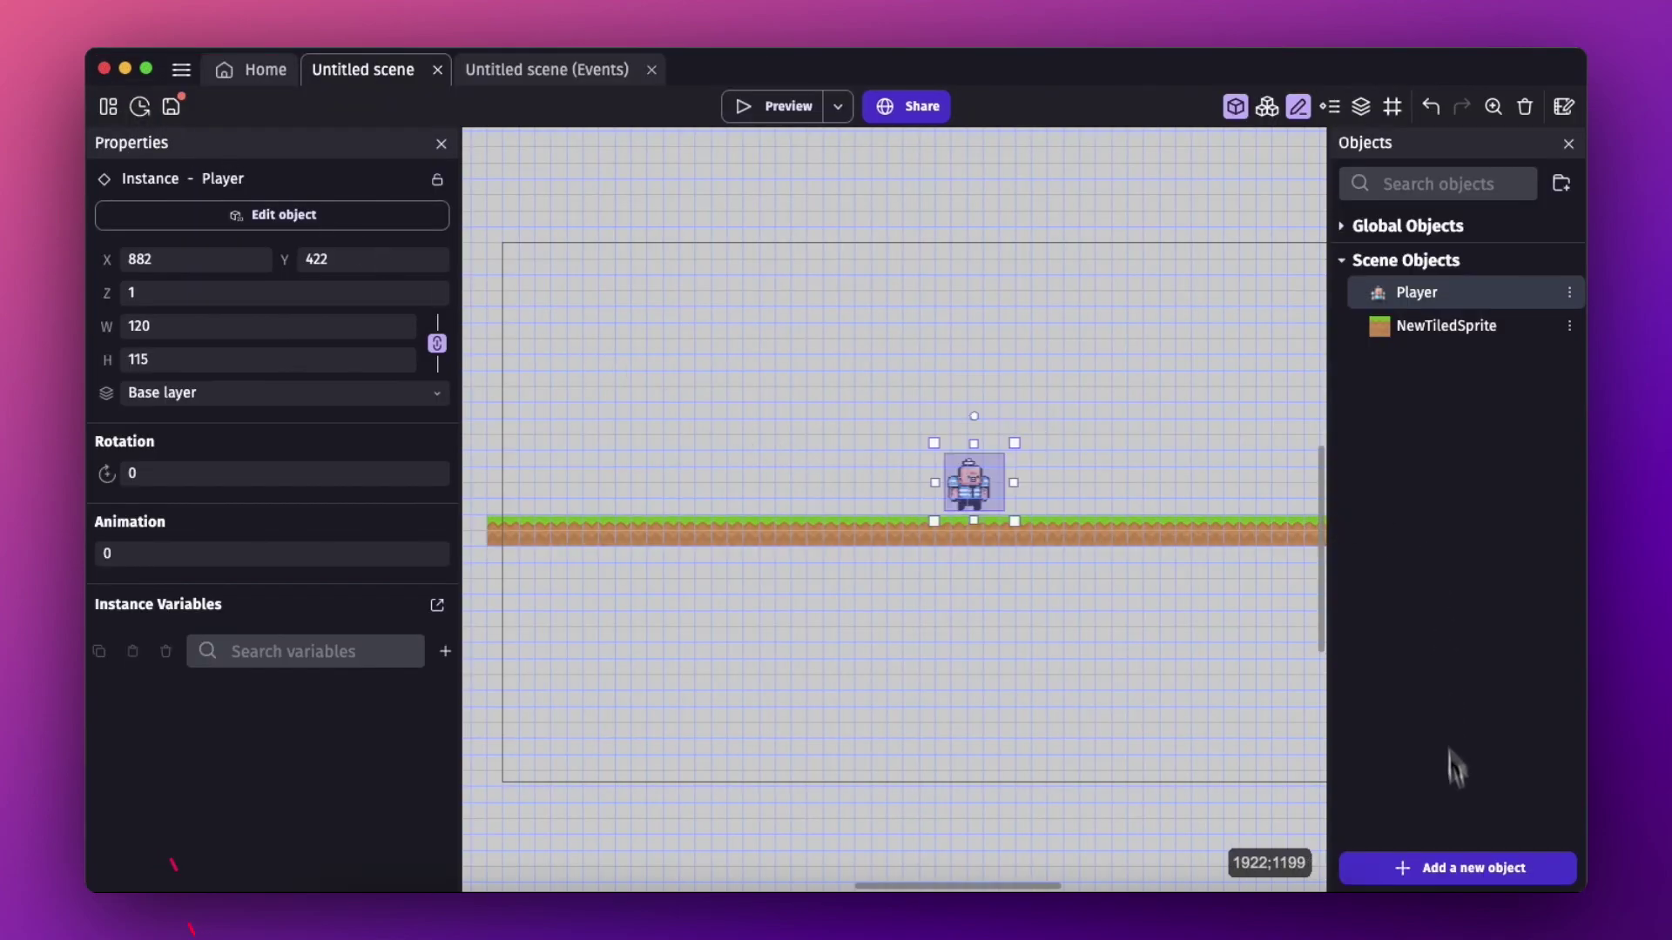
# Create a new Tiled Sprite object from scratch and name it BG.
pyautogui.click(1452, 867)
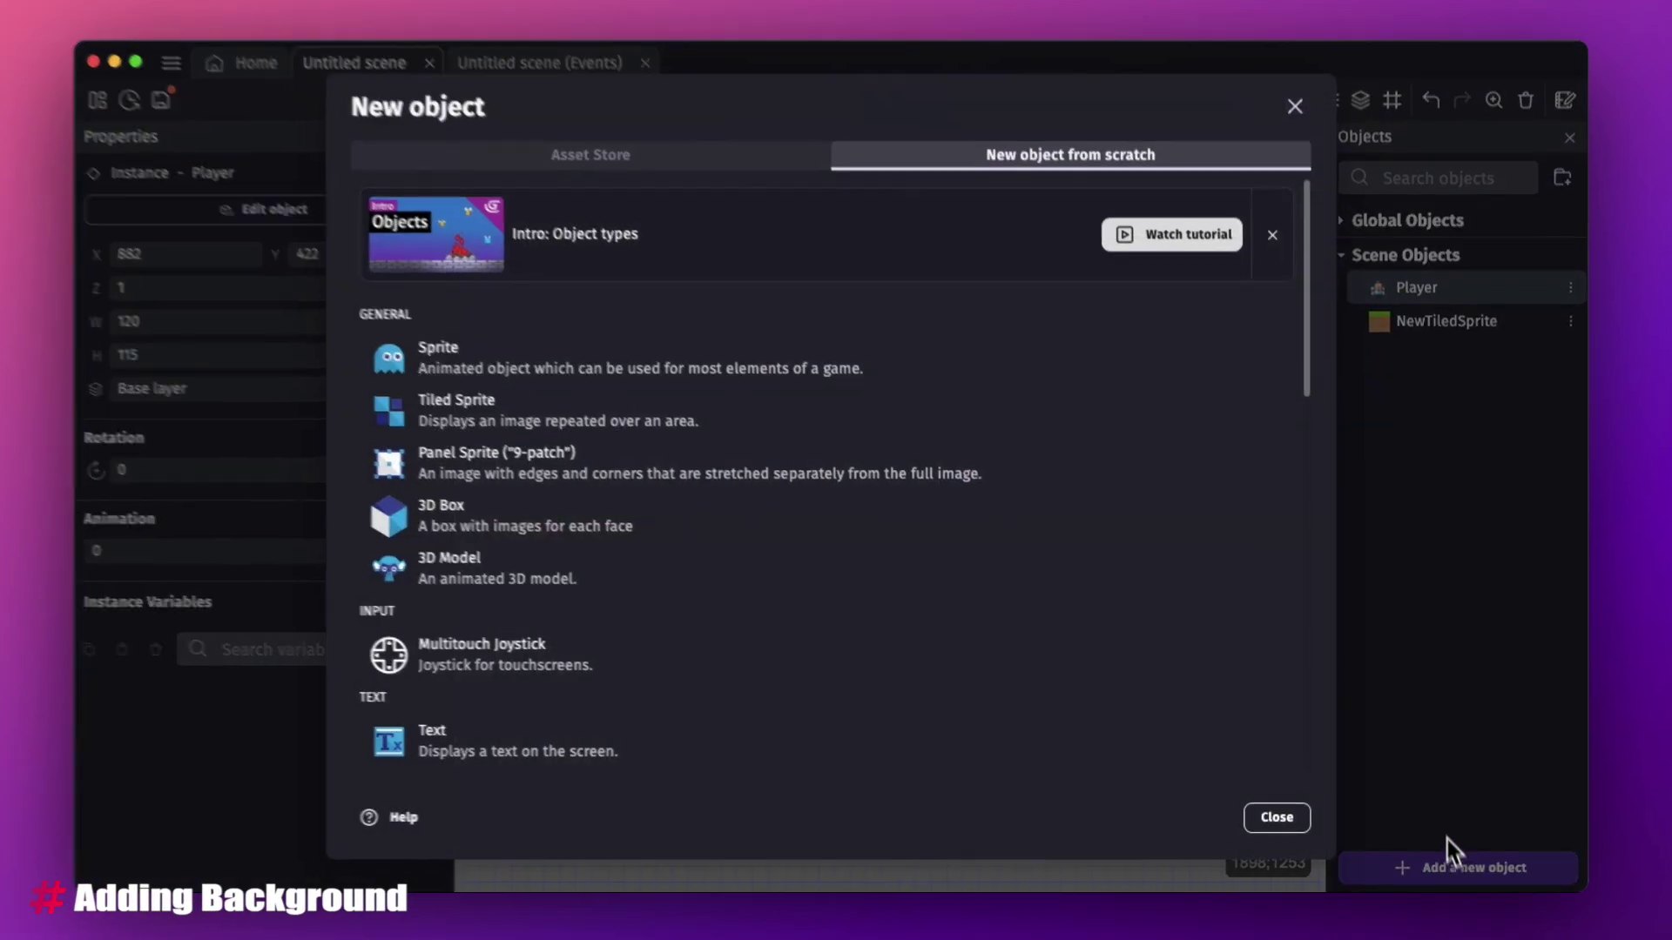
pyautogui.click(905, 425)
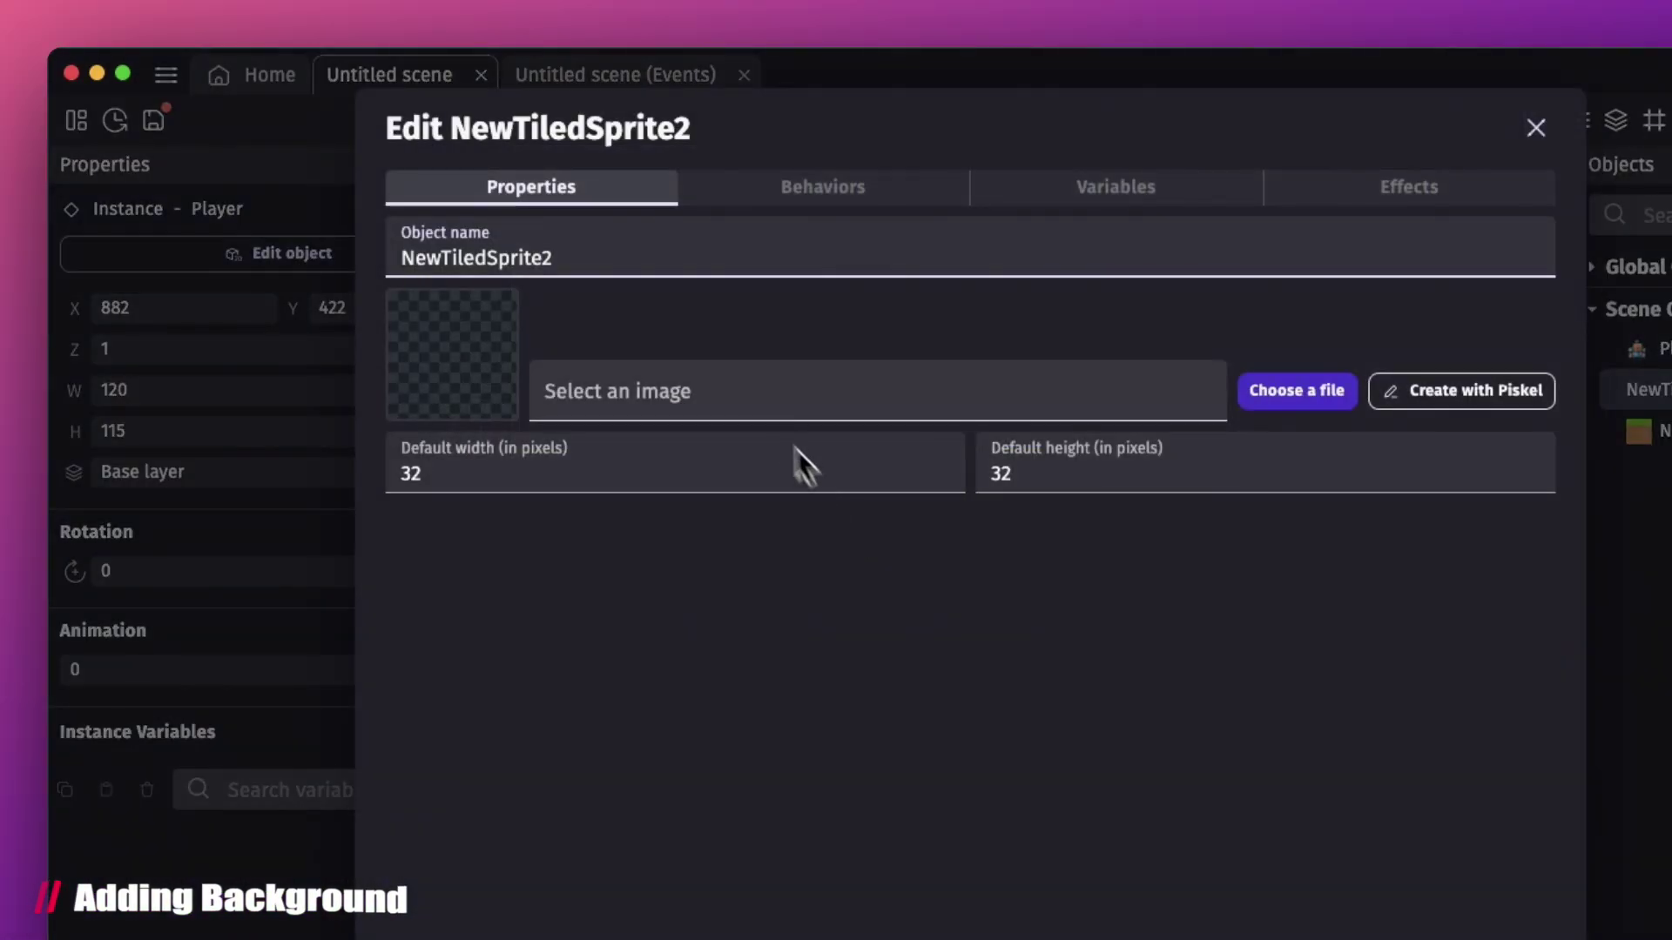
pyautogui.doubleClick(448, 239)
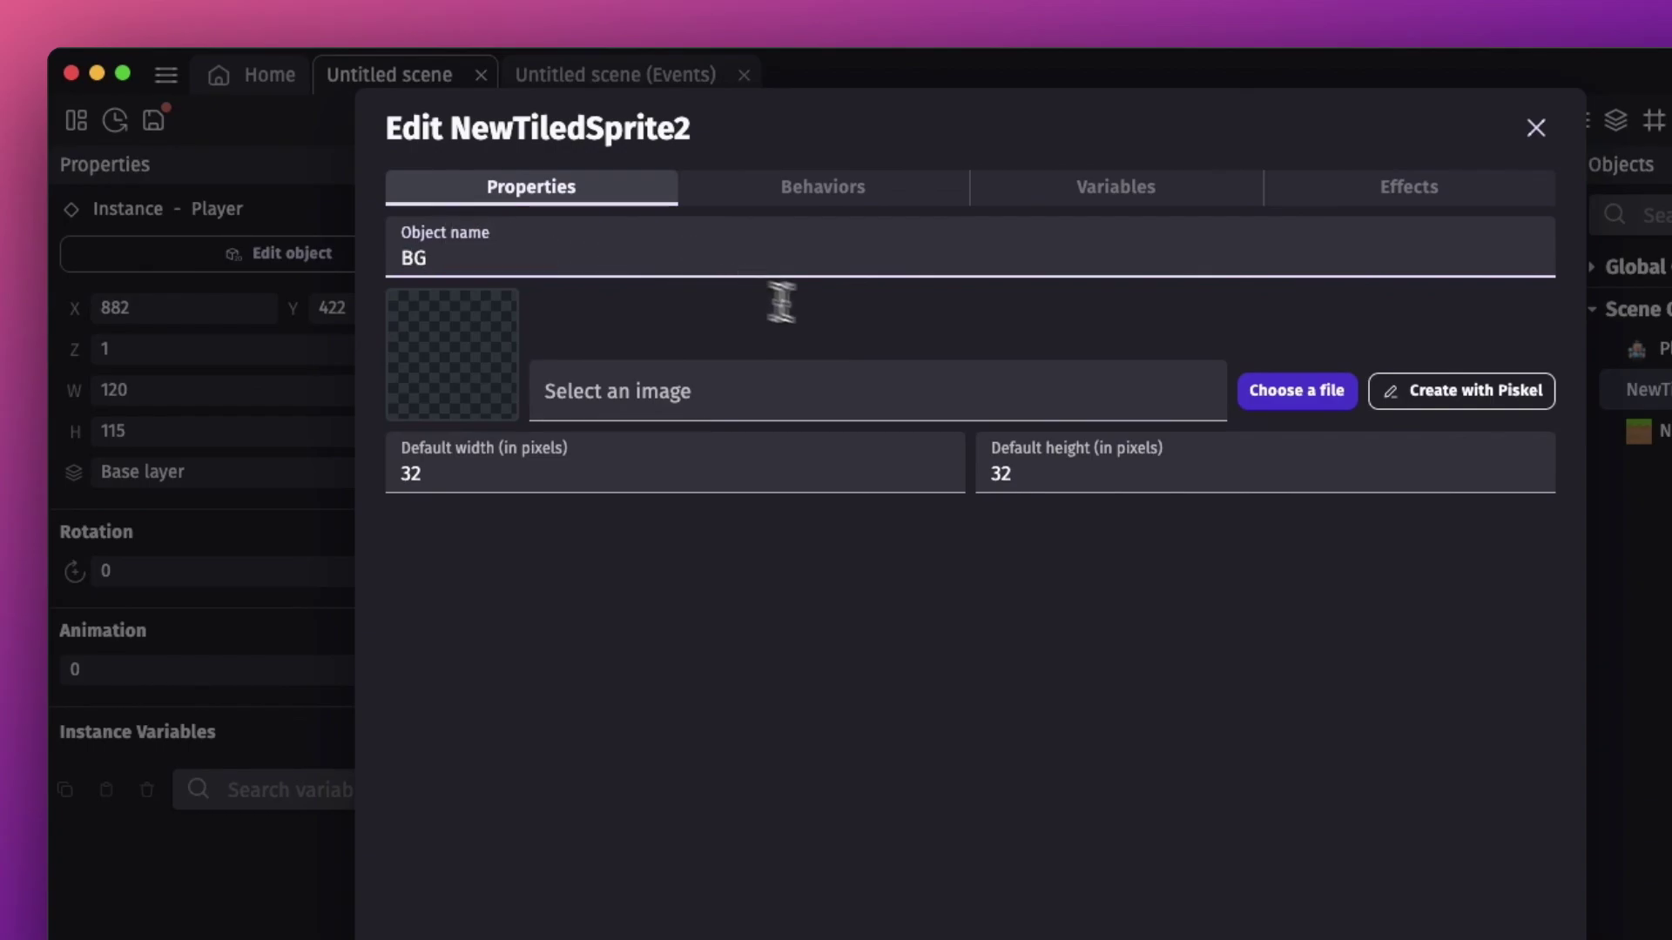
# Search the asset store for "Background", assign the pale blue tiled cactus-hills image to BG, and apply.
pyautogui.click(1310, 390)
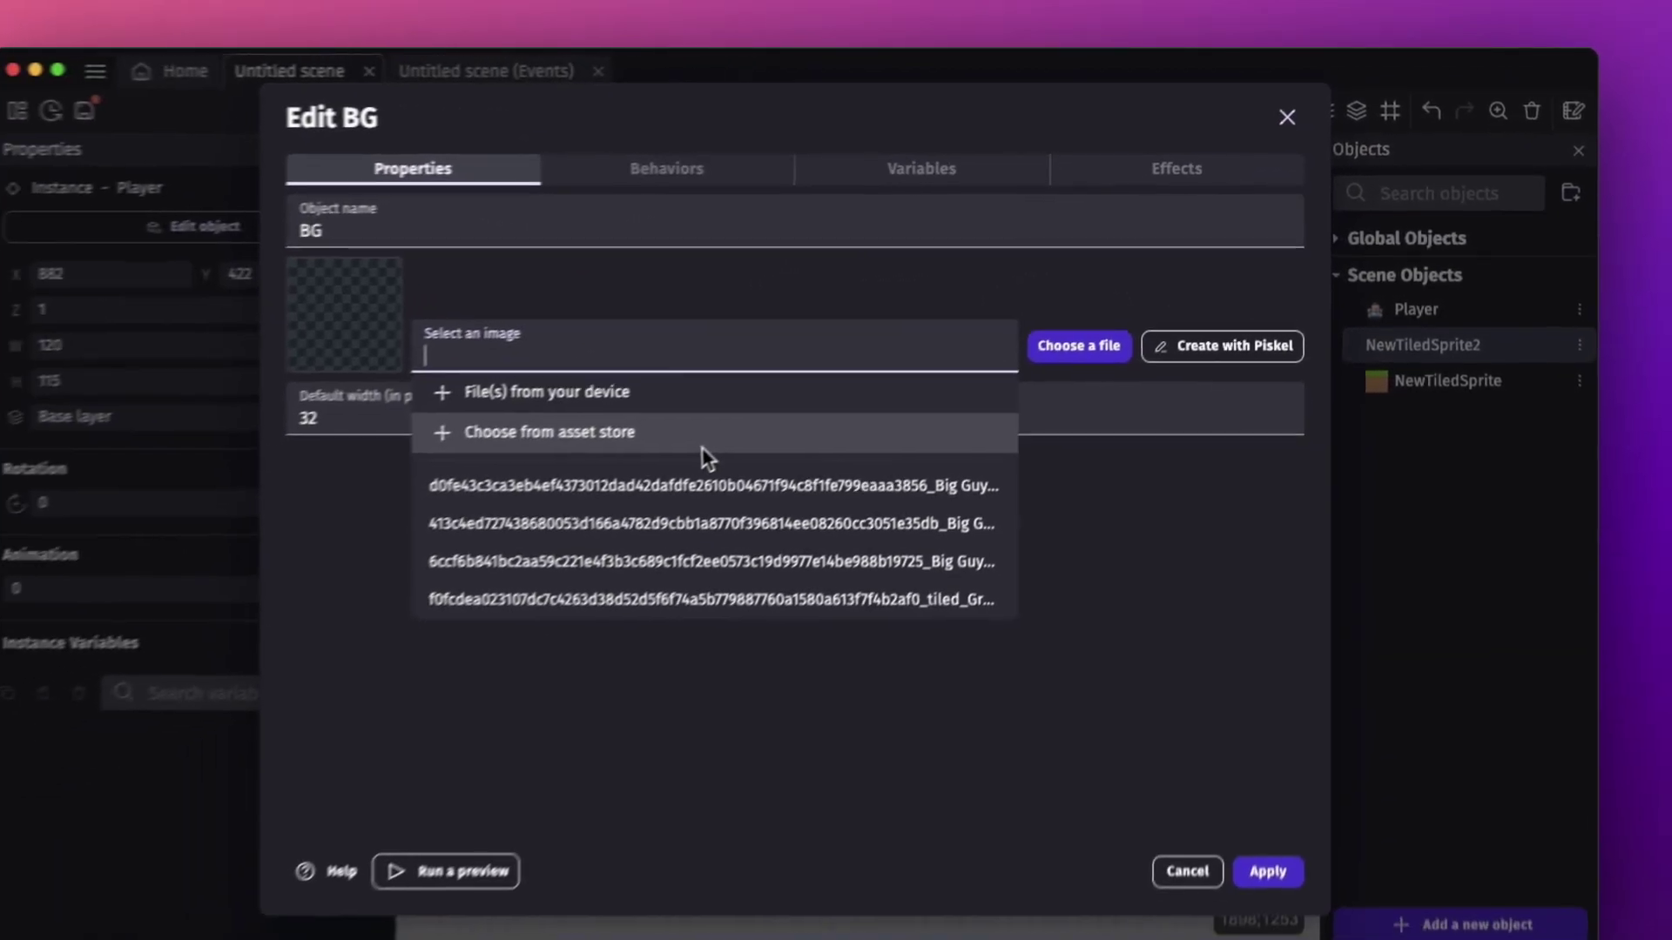
pyautogui.click(601, 489)
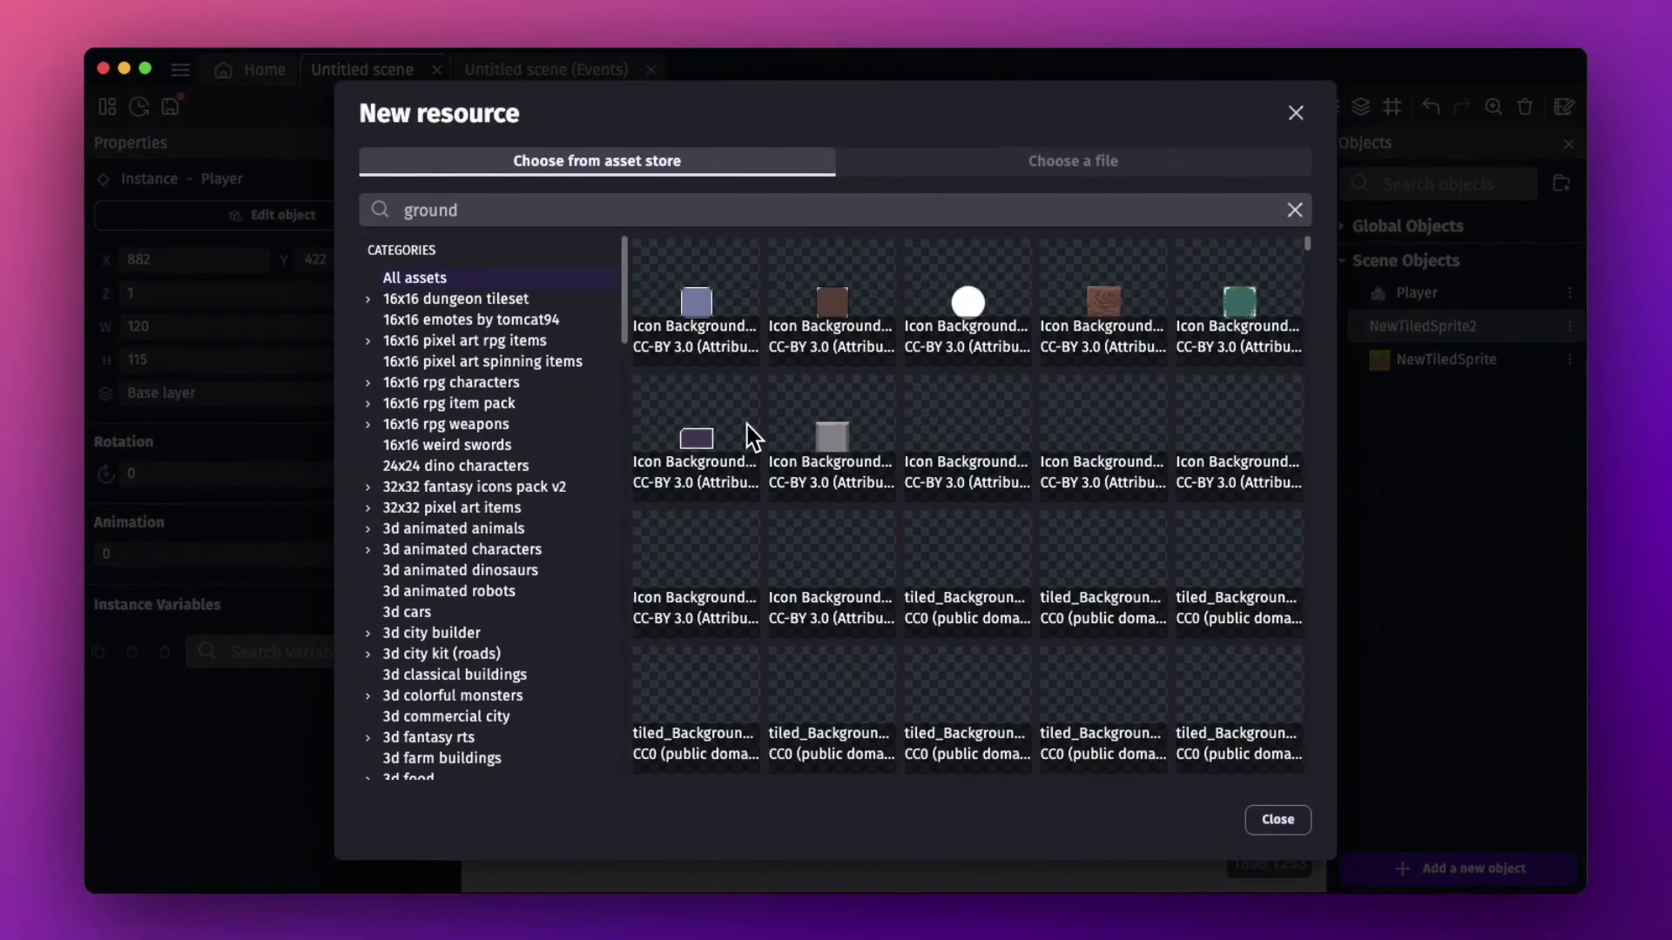
pyautogui.scroll(-10, 1172, 411)
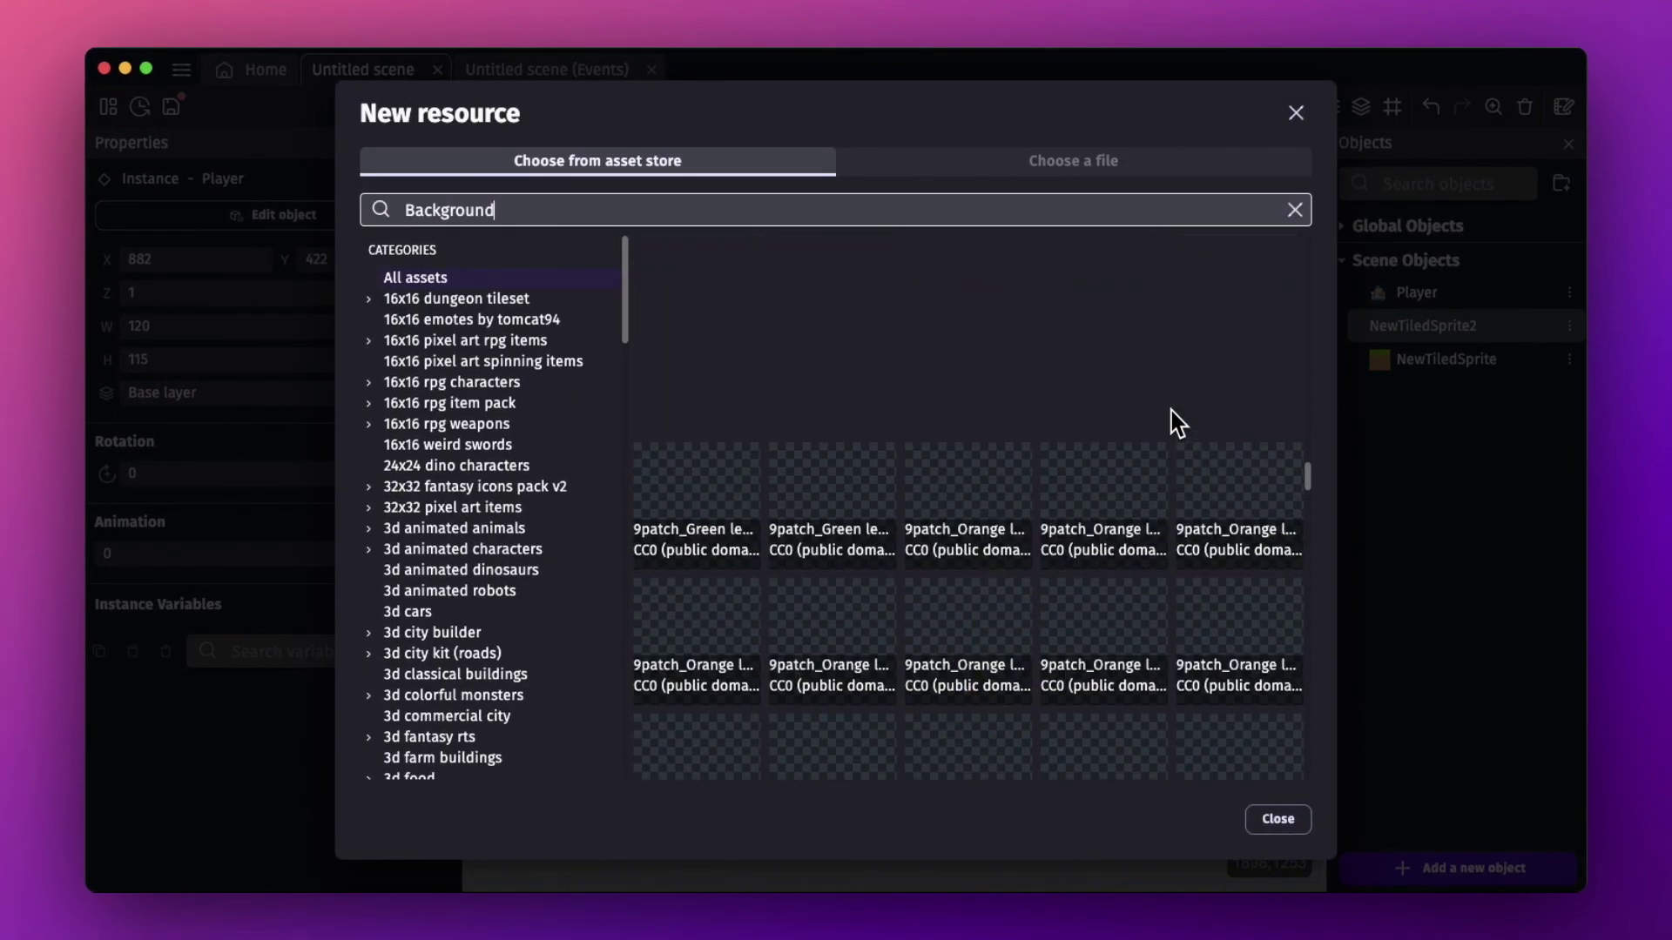
pyautogui.scroll(10, 1172, 411)
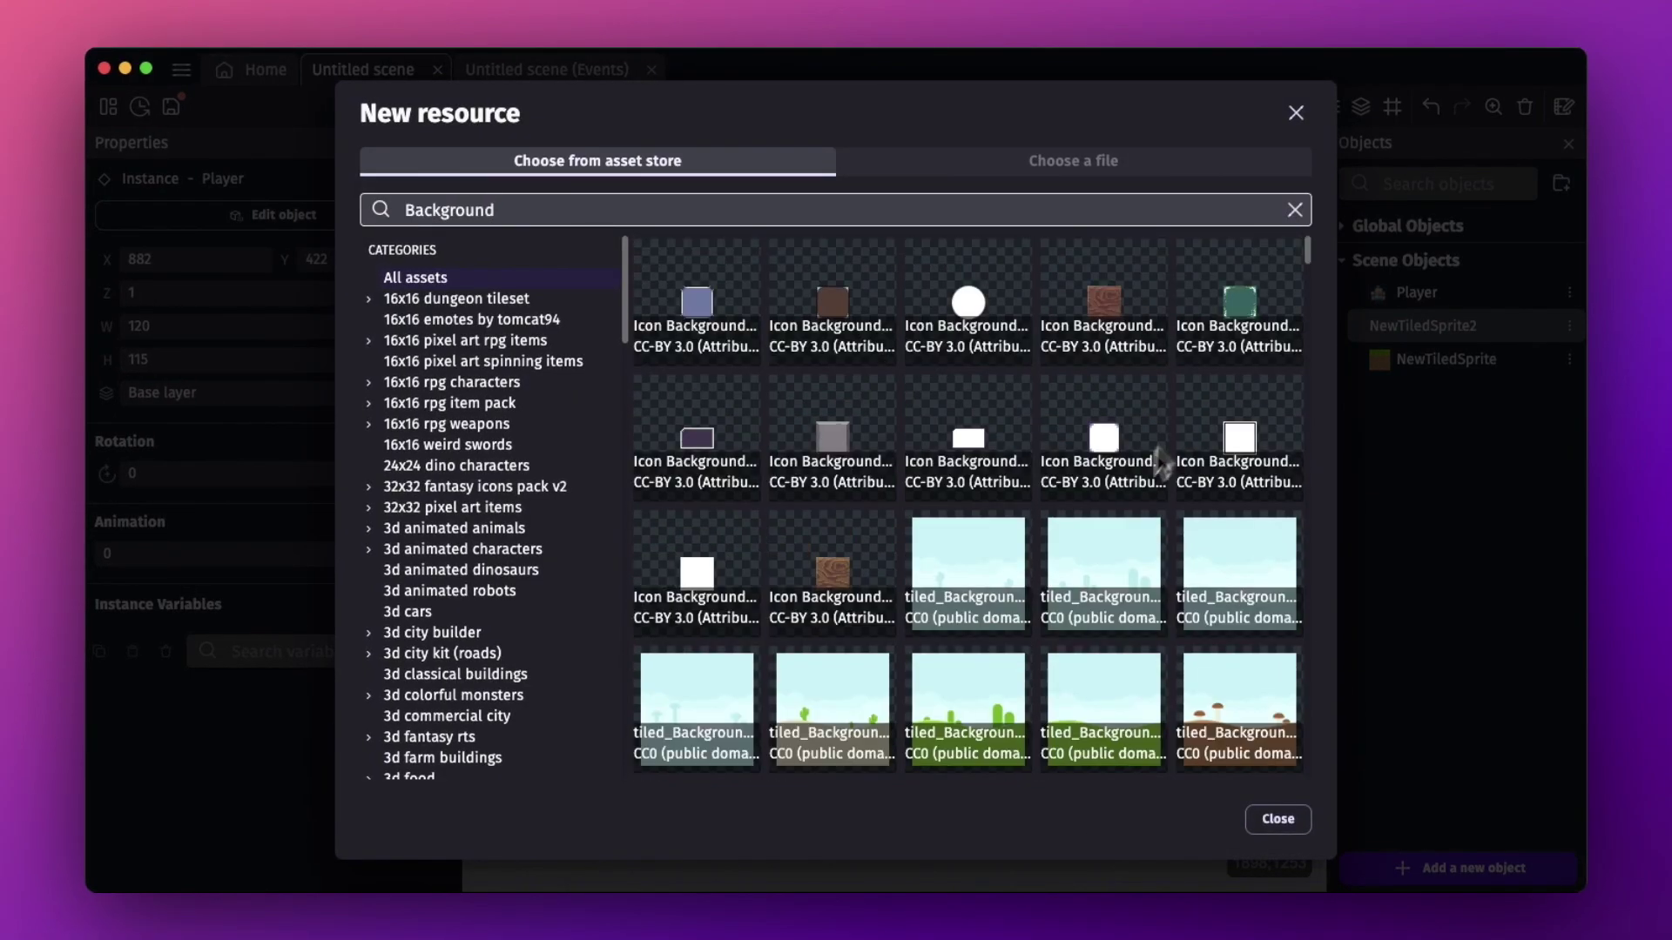
pyautogui.click(948, 576)
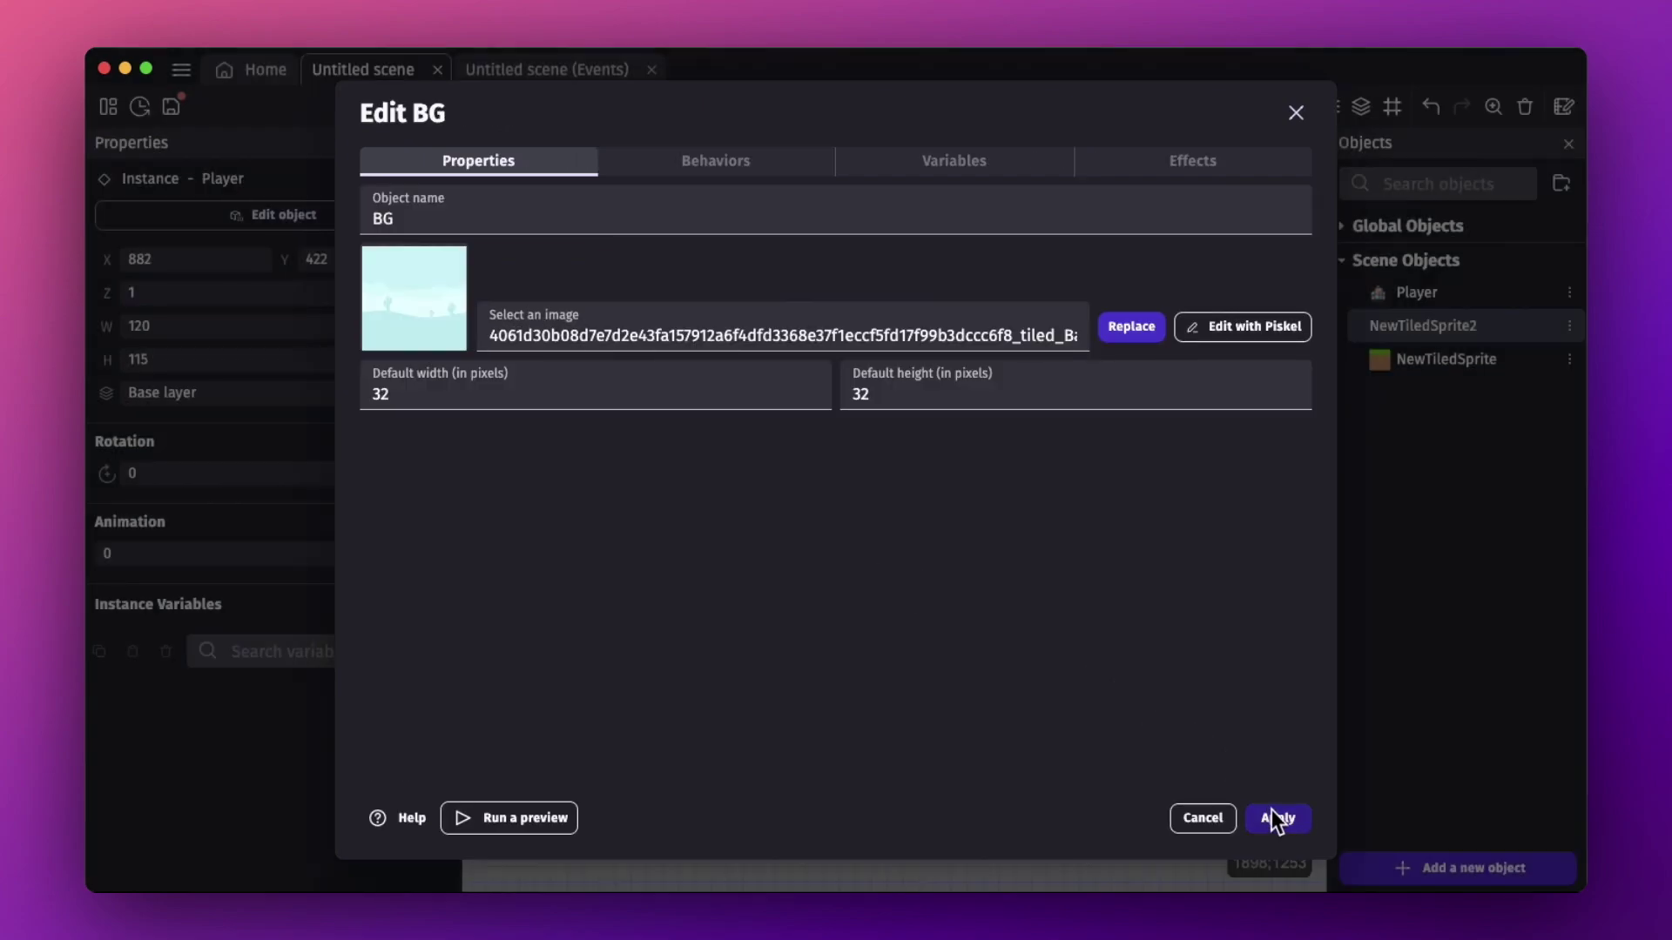
pyautogui.click(1274, 819)
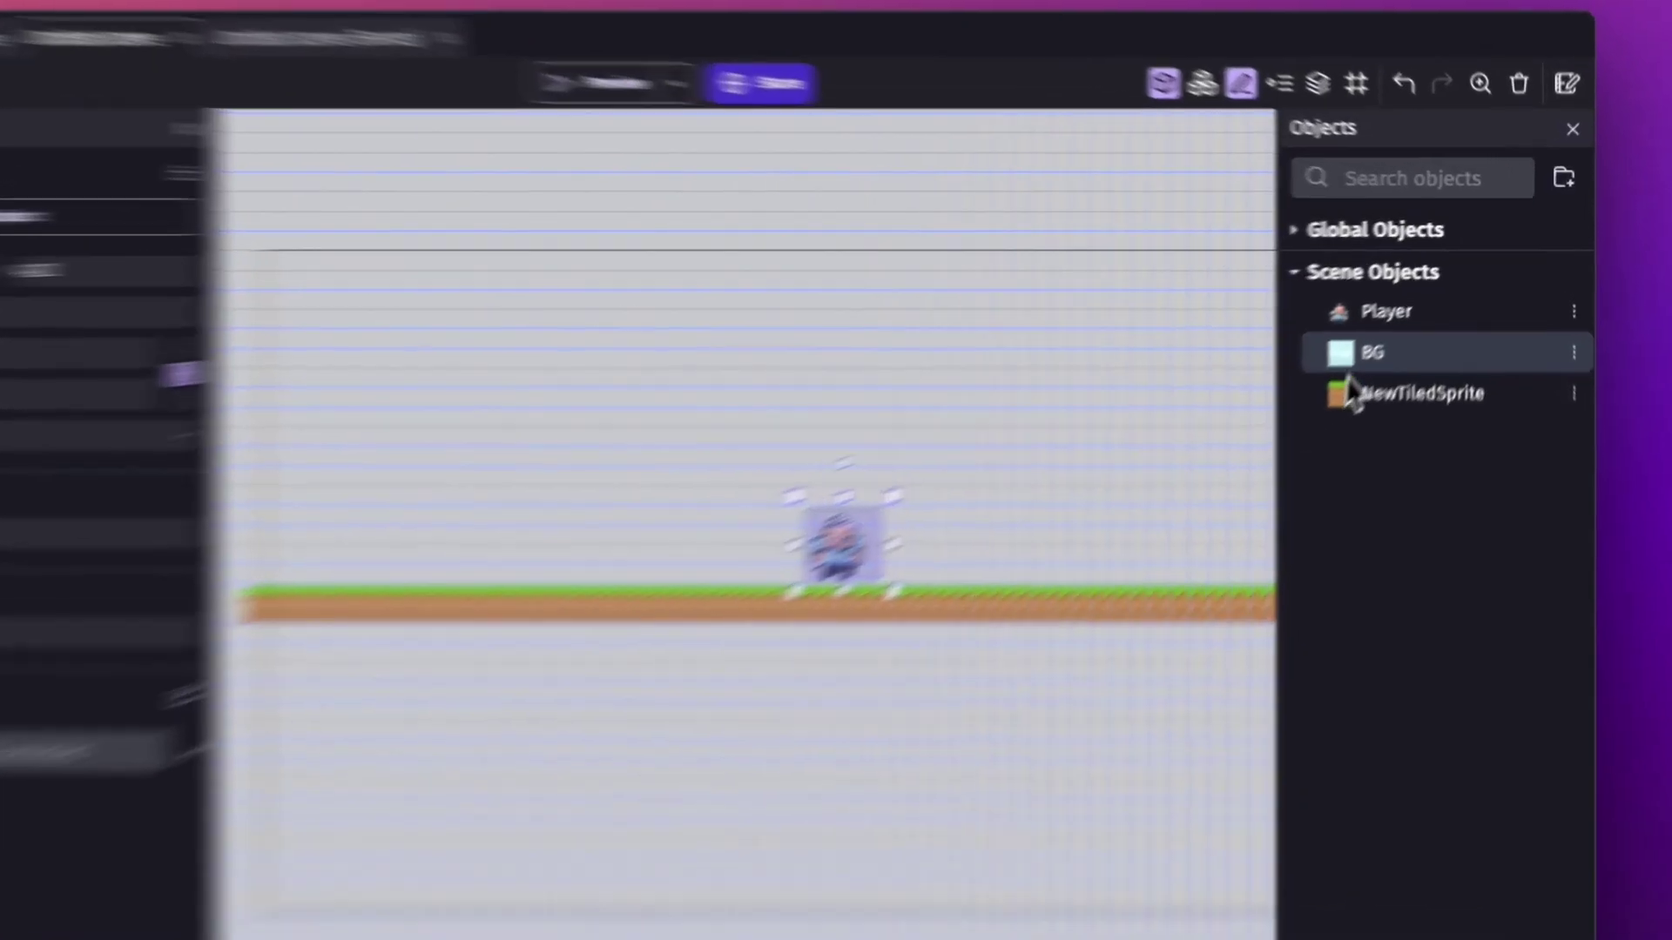
# Place BG in the scene at 0, 0 and stretch it over the game area to 1920 by 1088.
pyautogui.moveTo(1384, 325); pyautogui.dragTo(1663, 936)
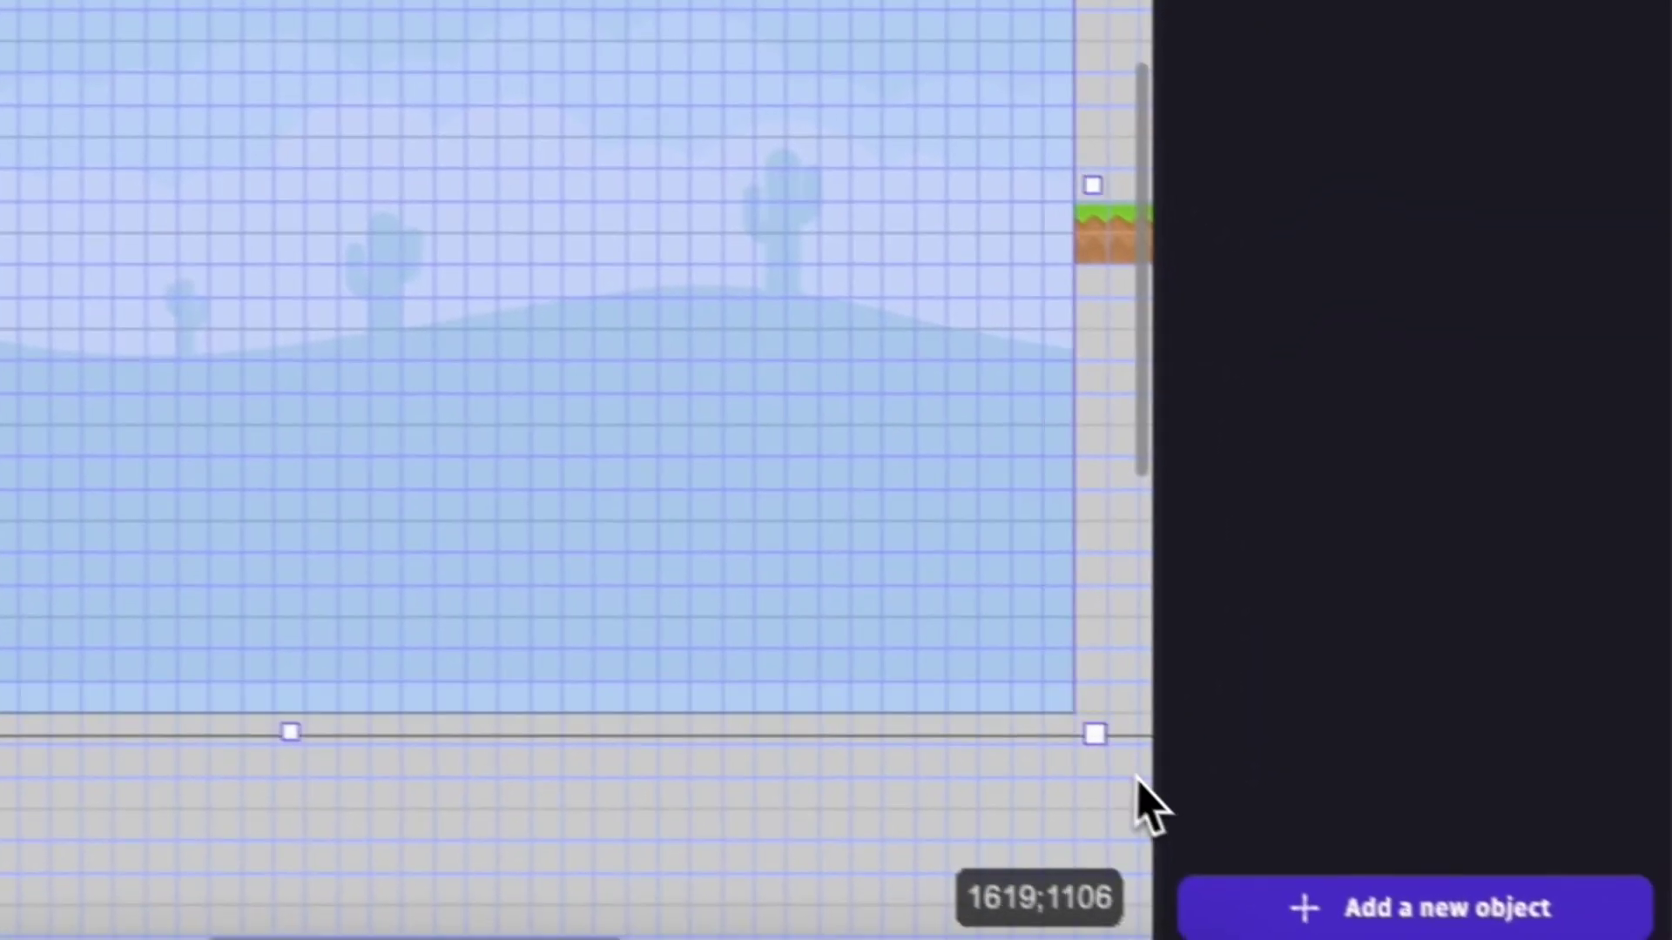
pyautogui.moveTo(1136, 779); pyautogui.dragTo(1145, 741)
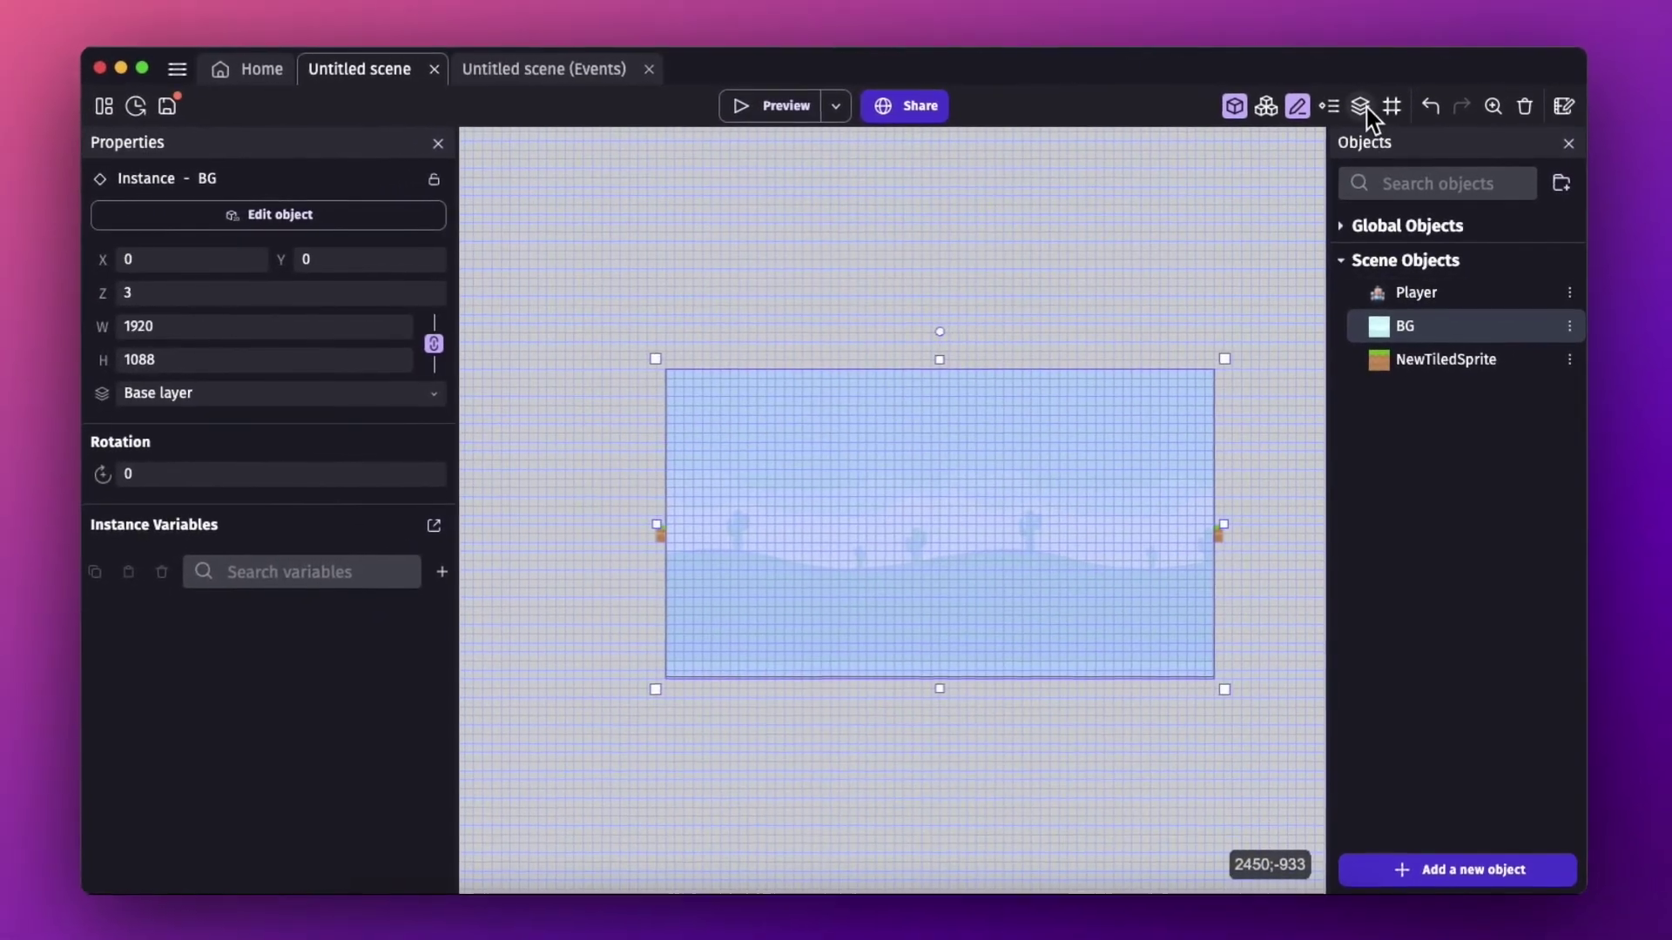
# Set the BG instance's Z order to 0 to put it behind the Player and ground, and close the layers list.
pyautogui.click(1361, 107)
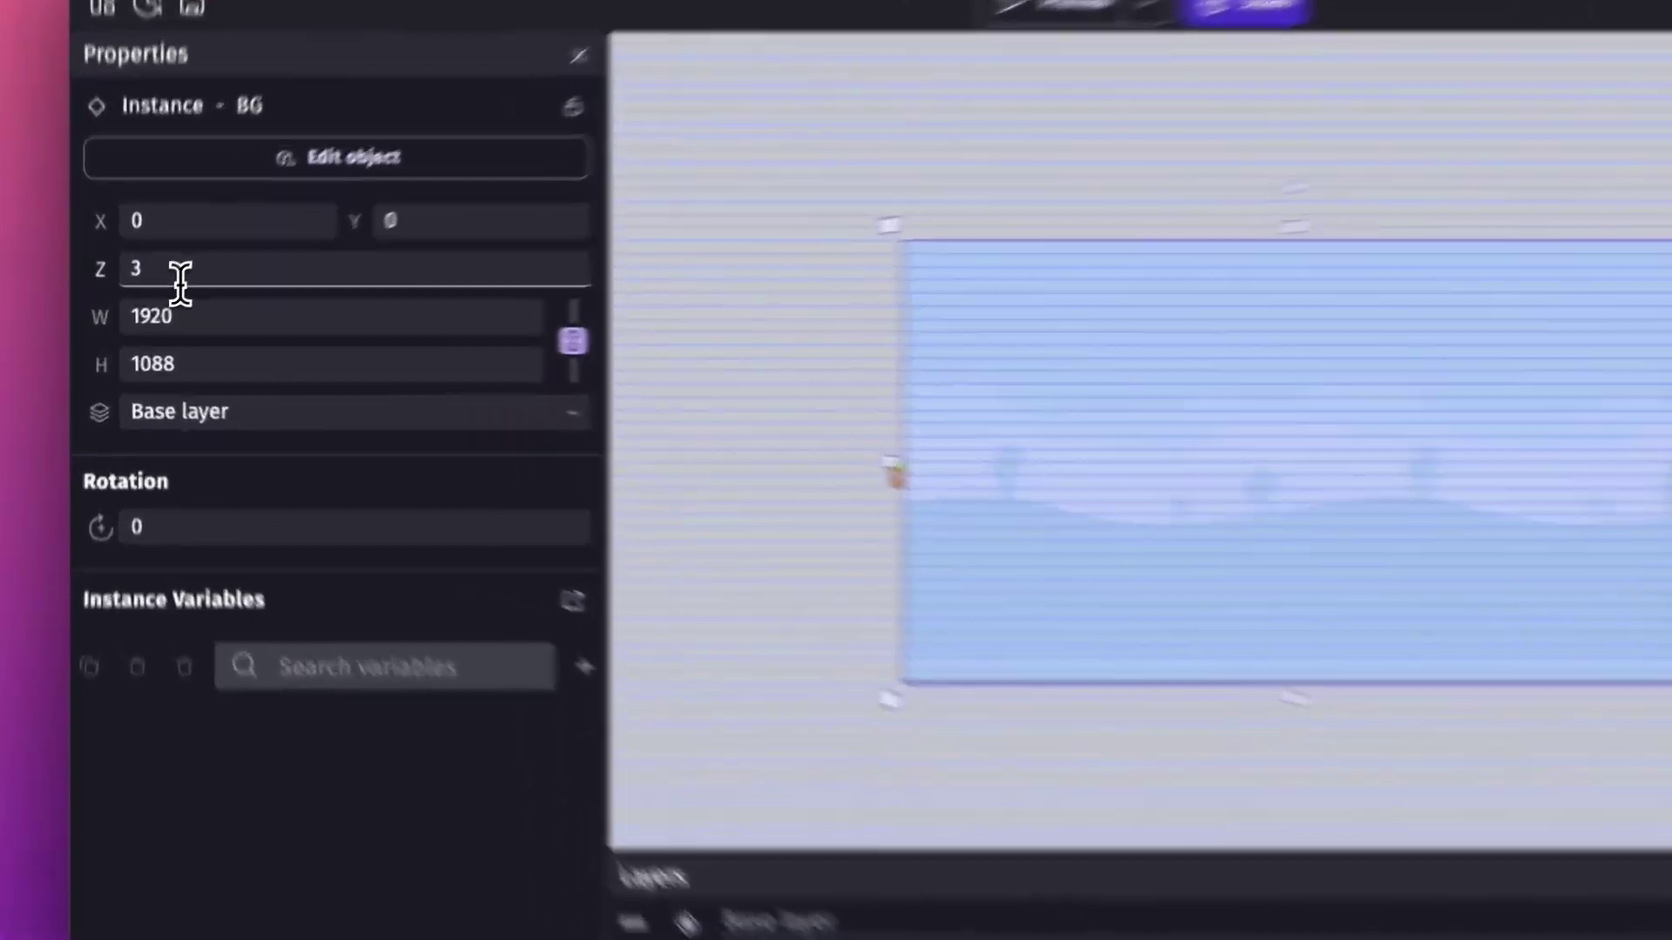
pyautogui.press('BackSpace')
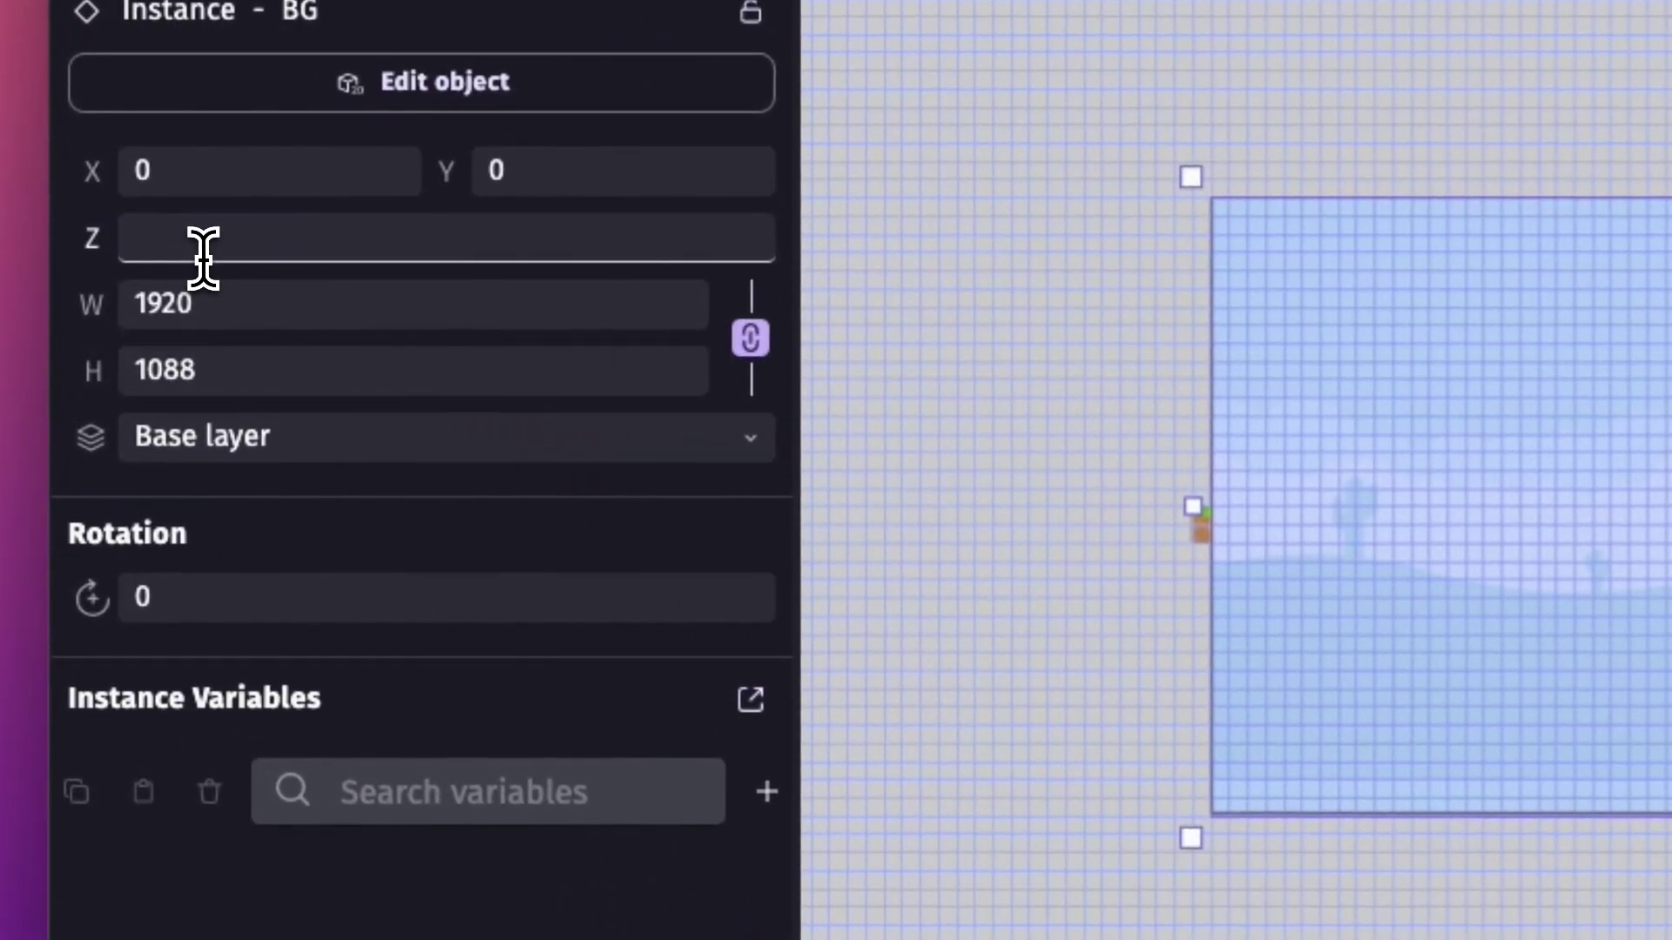
pyautogui.write('0')
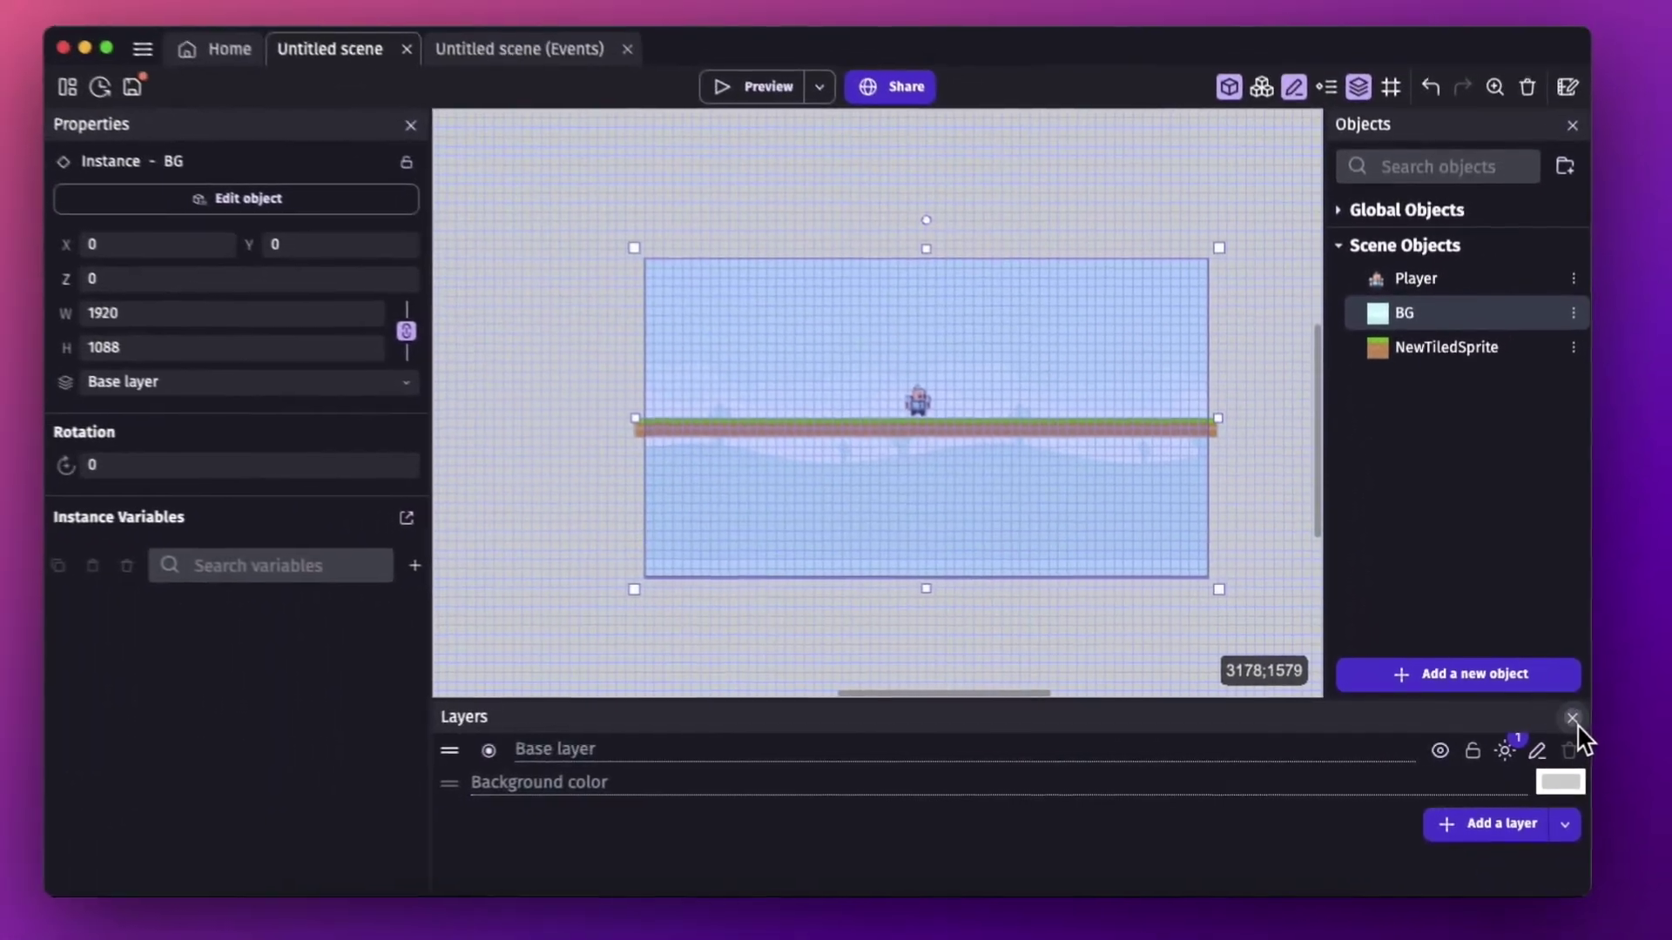
pyautogui.click(1576, 718)
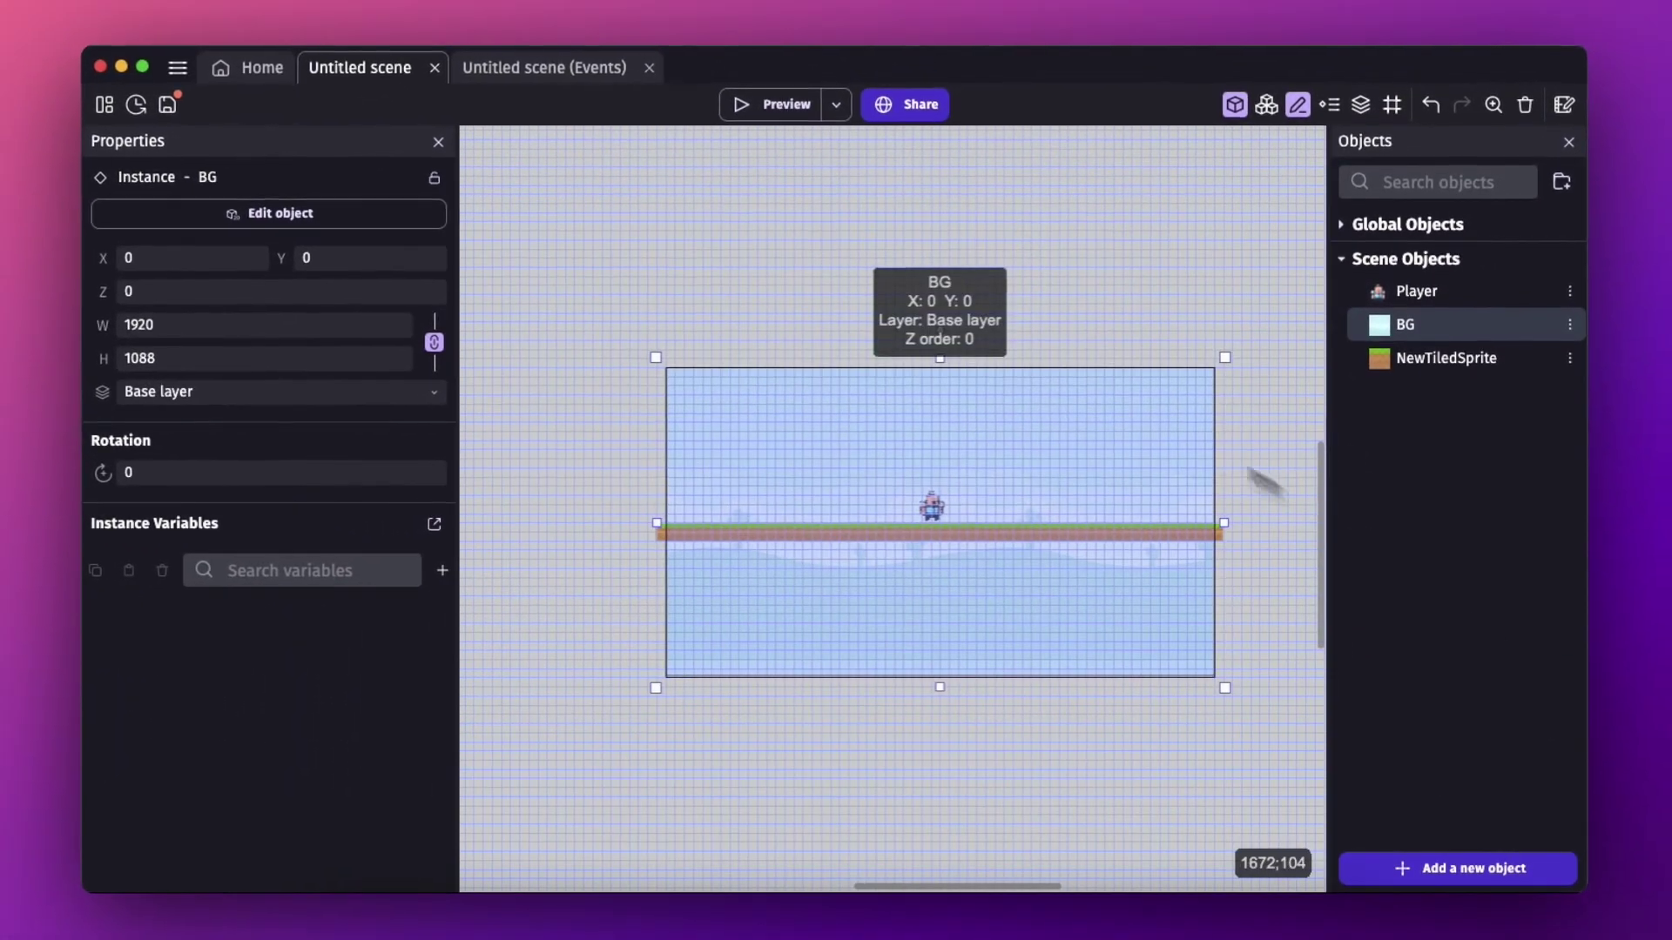
# Preview the game to check how the new background looks, and close the preview window.
pyautogui.click(787, 114)
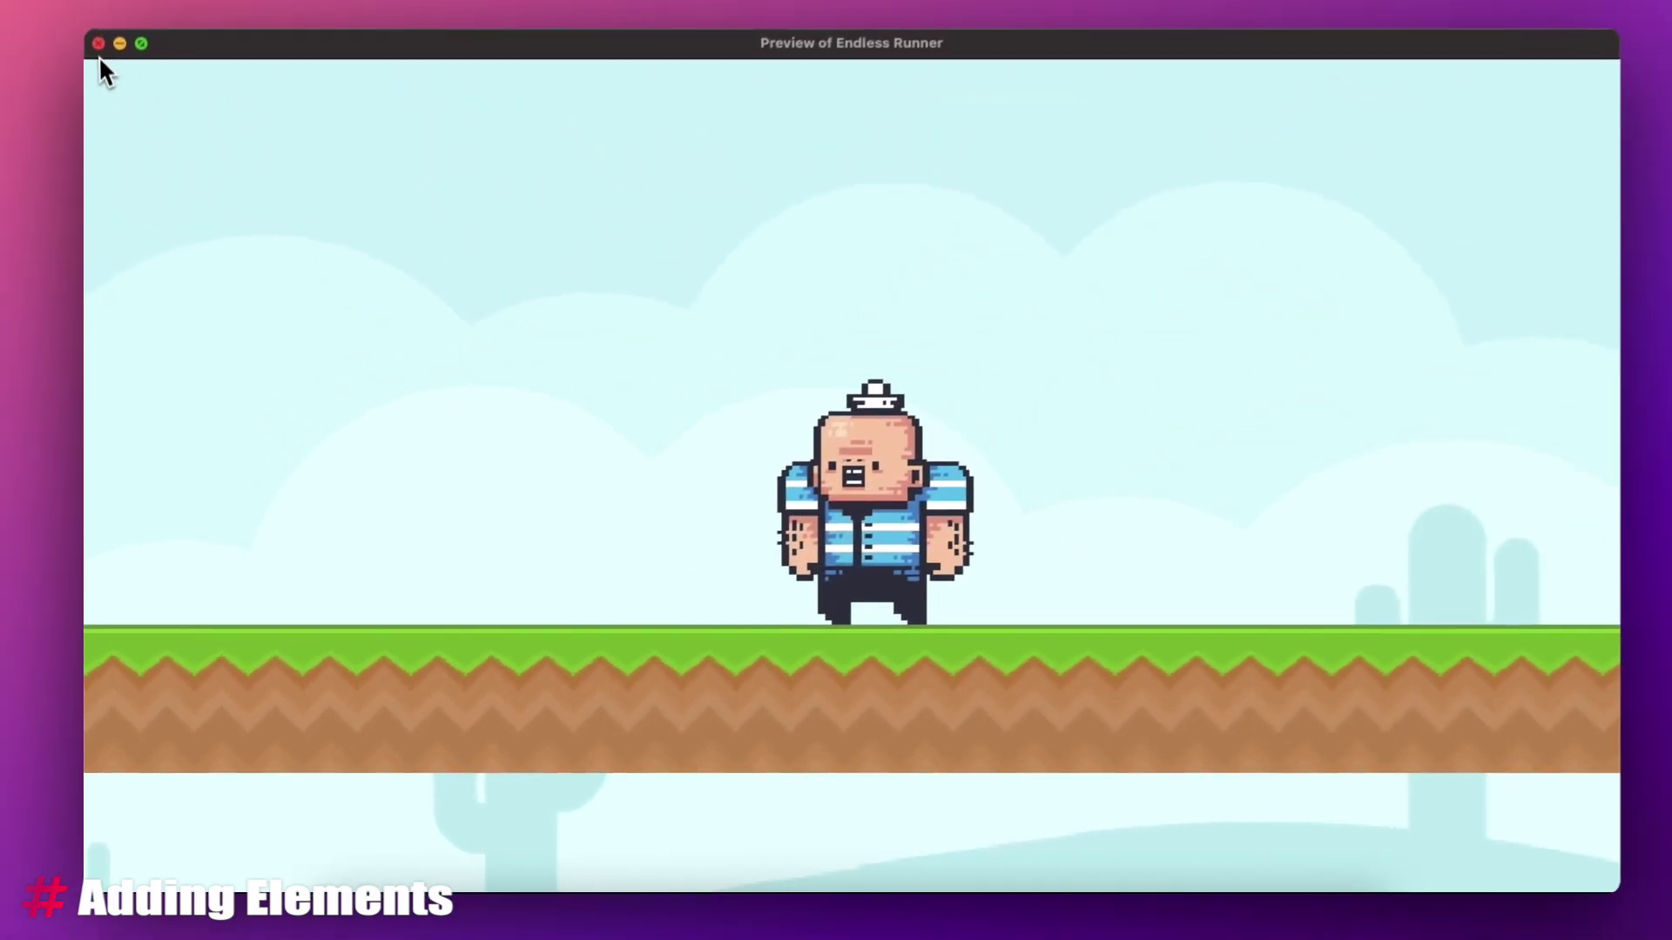
pyautogui.click(98, 45)
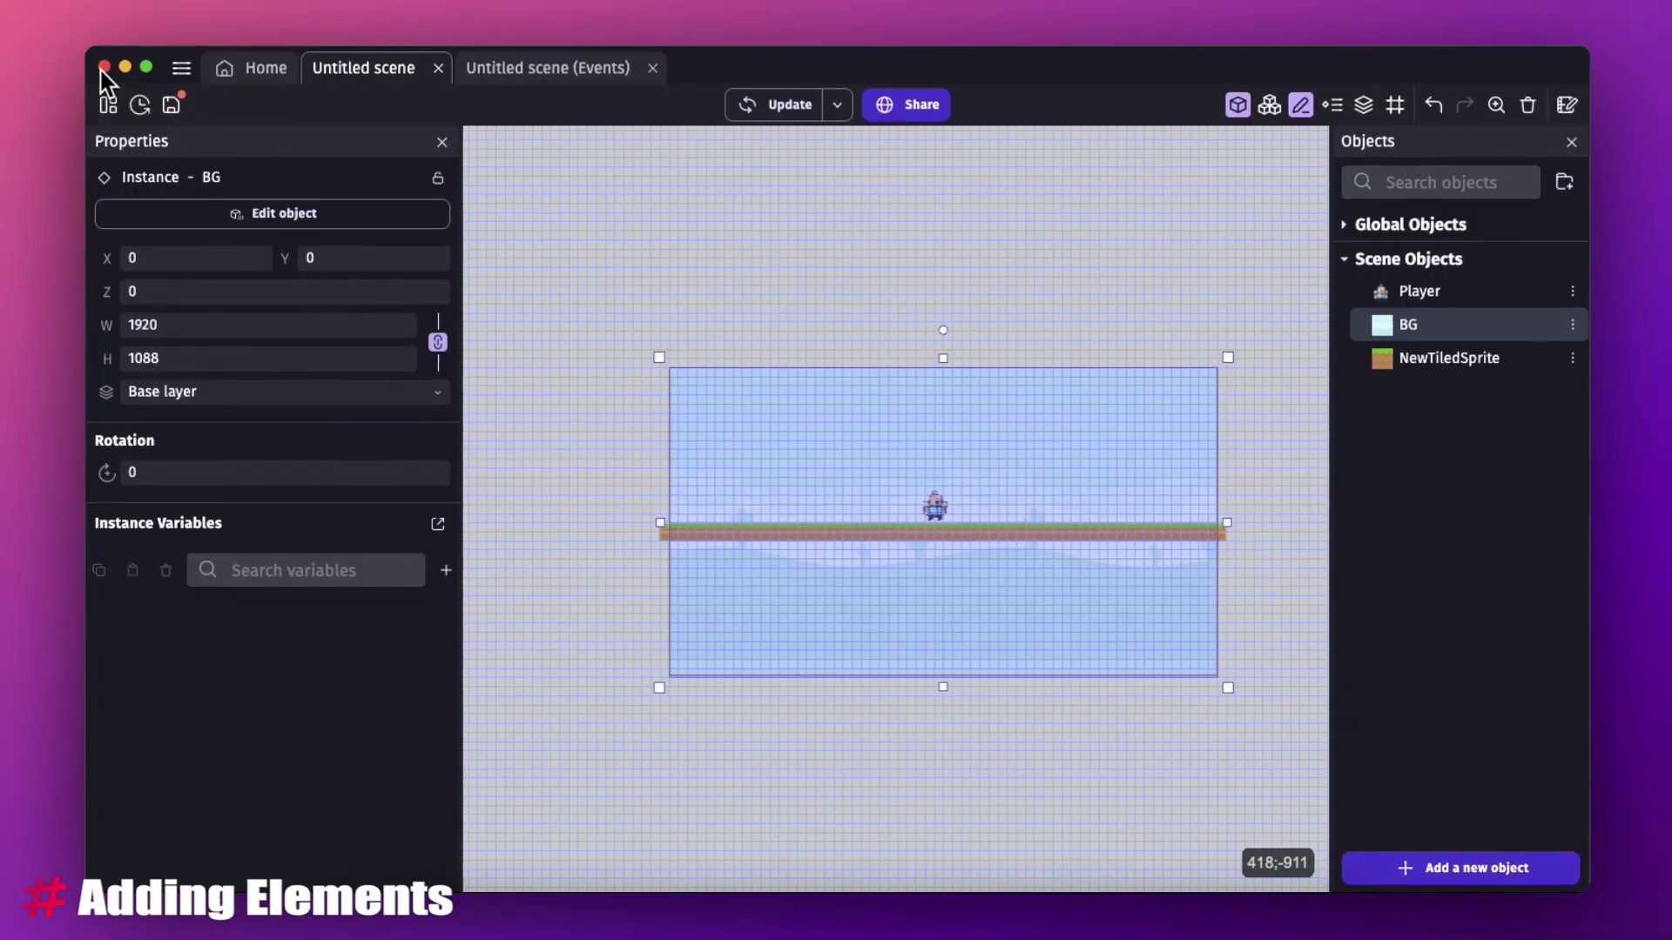
# Create a new Tiled Sprite object from scratch and name it SOIL.
pyautogui.click(1477, 883)
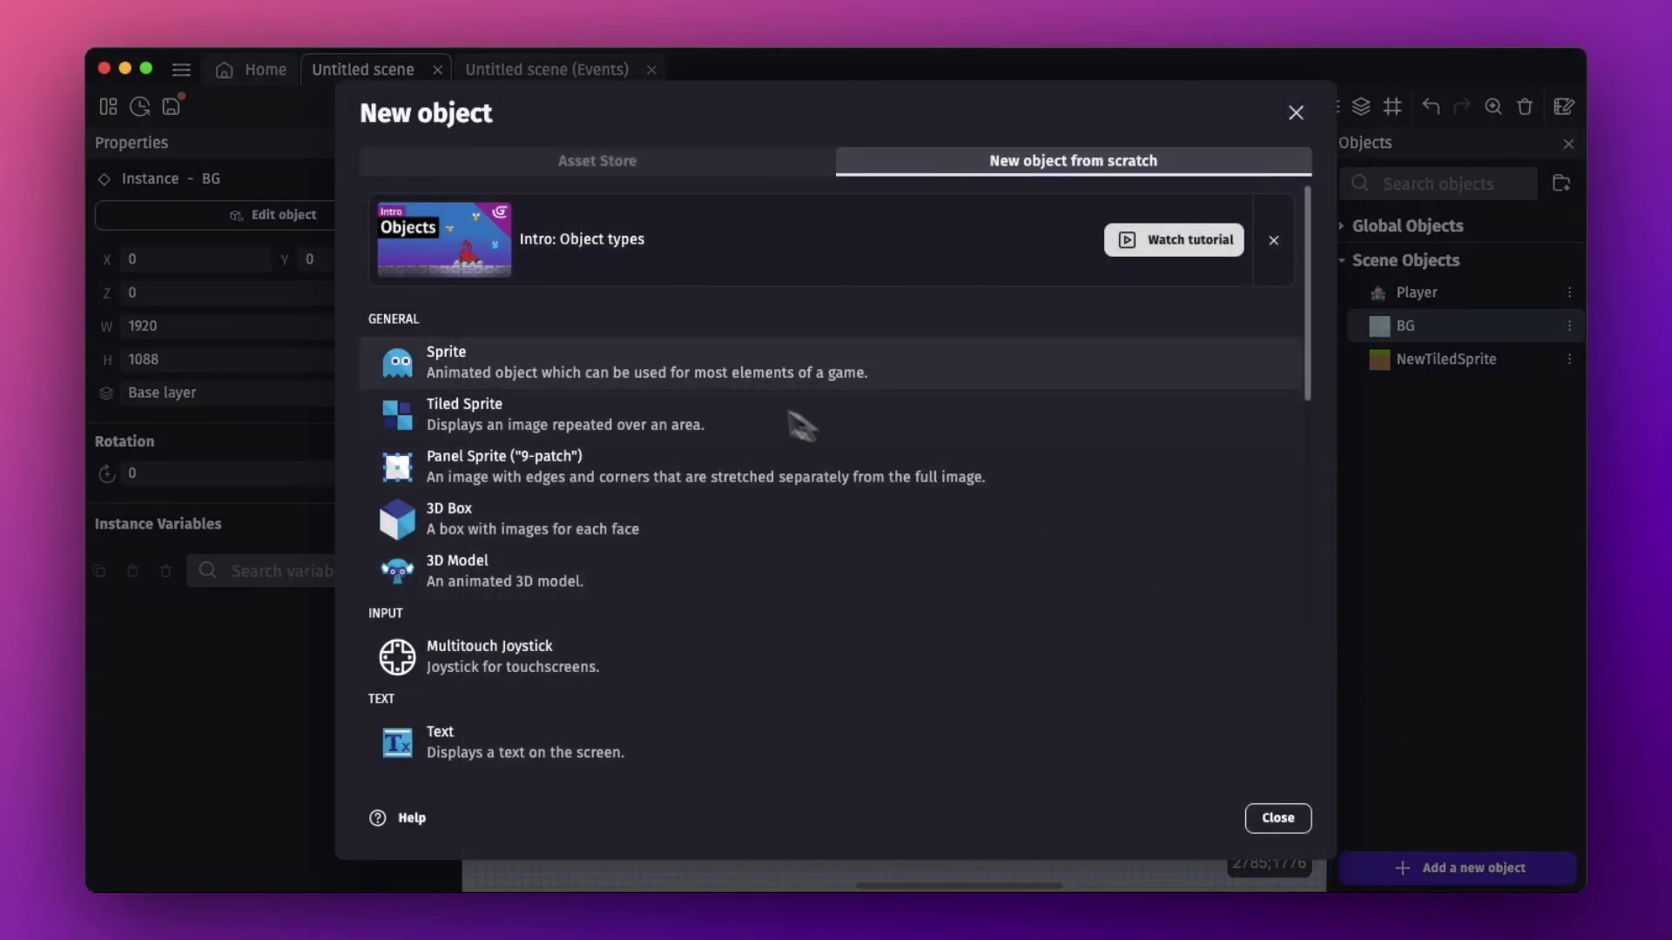
pyautogui.click(694, 414)
pyautogui.click(367, 219)
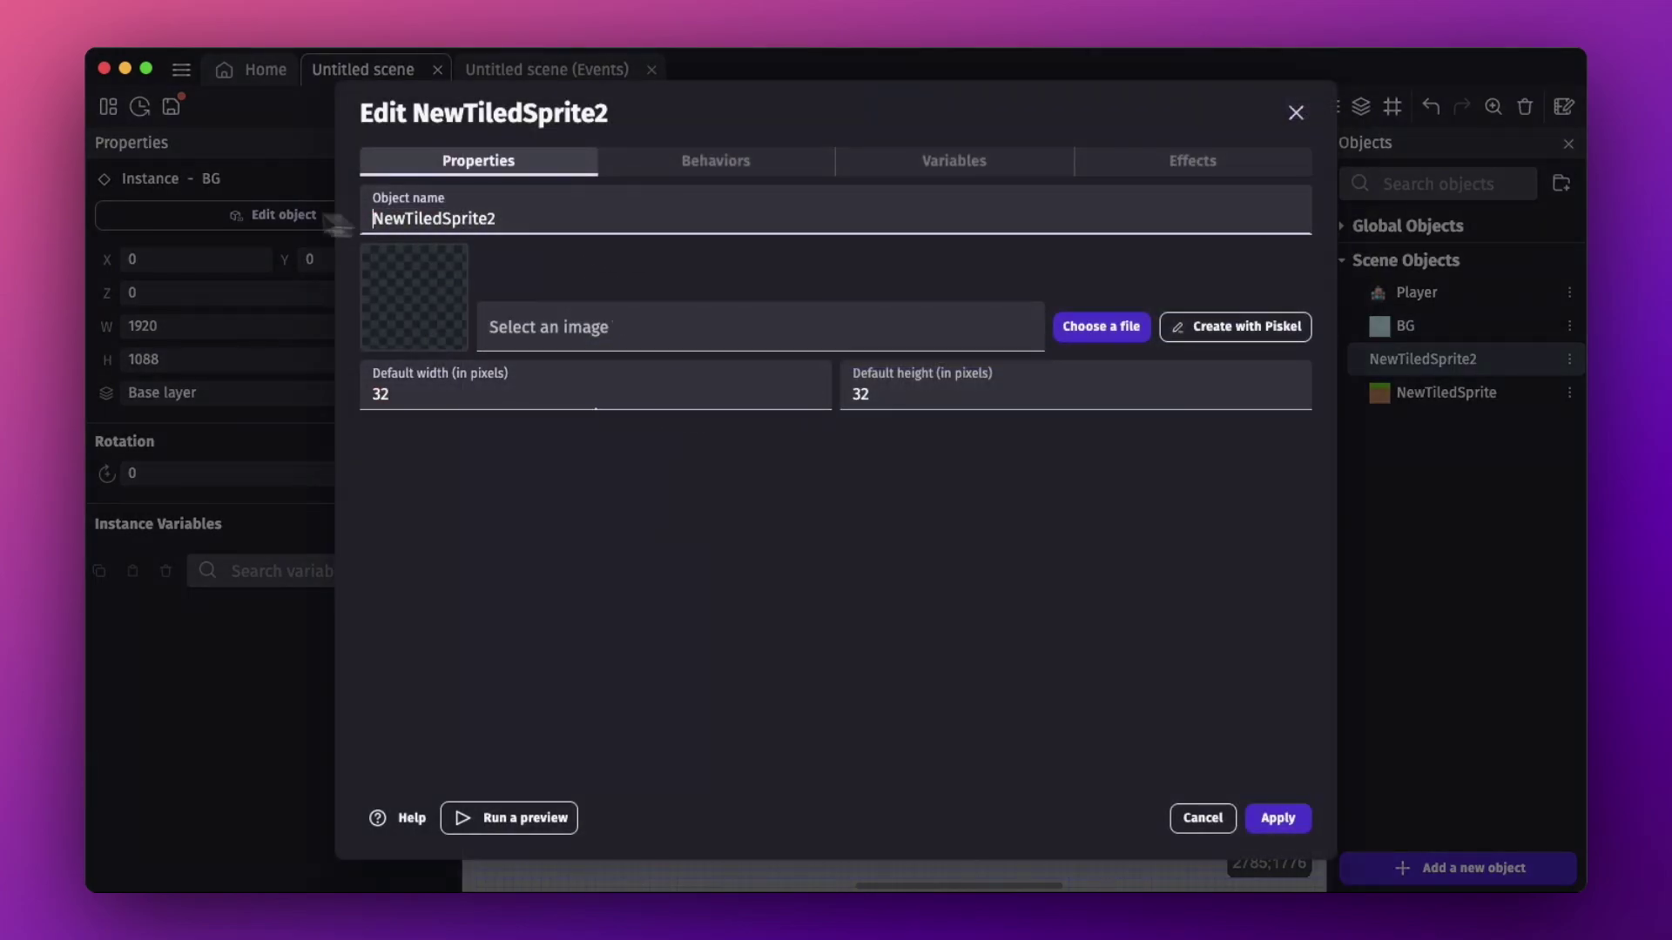
pyautogui.moveTo(513, 218); pyautogui.dragTo(358, 214)
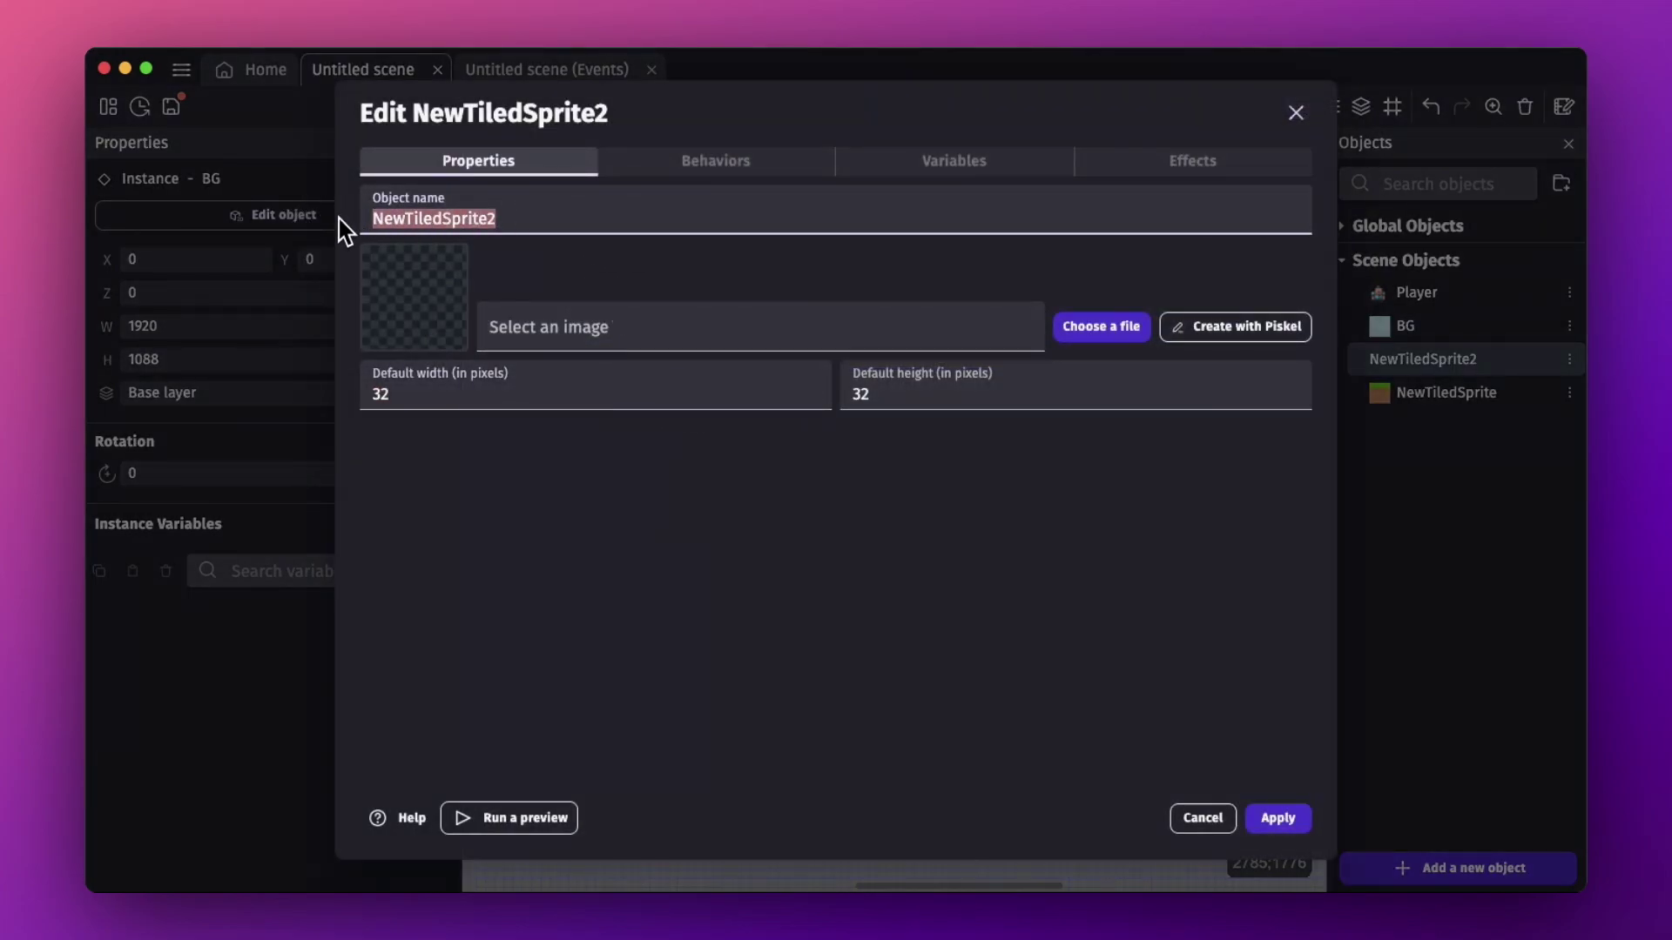
pyautogui.write('SOIL')
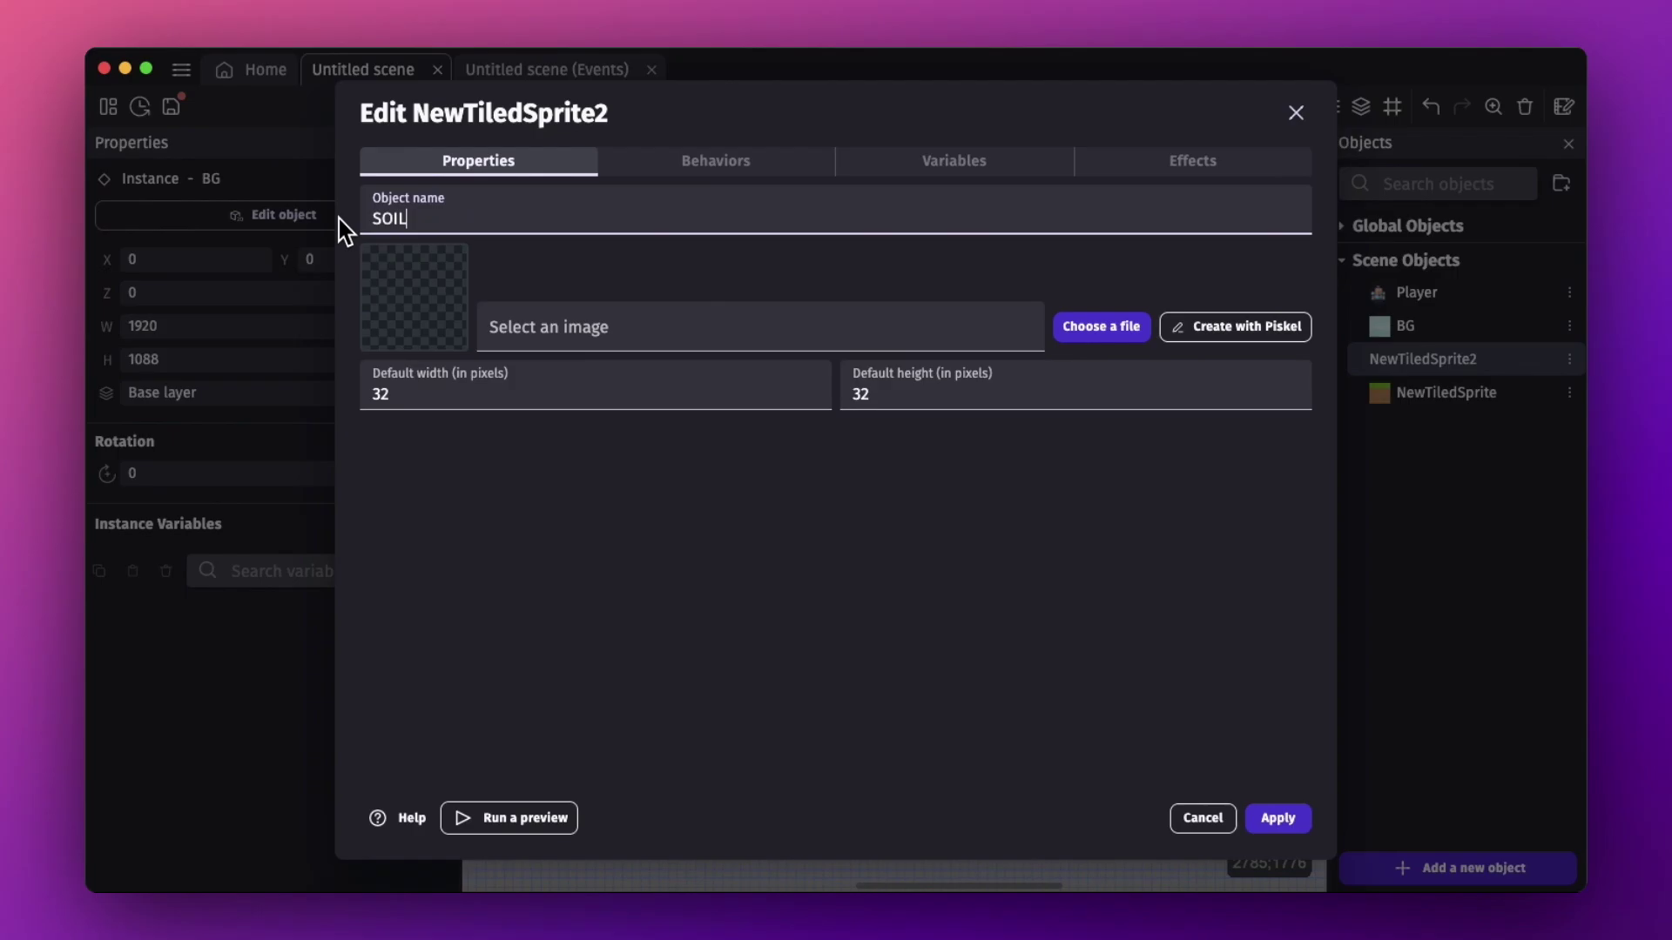
# Search the asset store for "Soil", assign the brown striped soil image to SOIL, and apply.
pyautogui.click(536, 322)
pyautogui.click(745, 410)
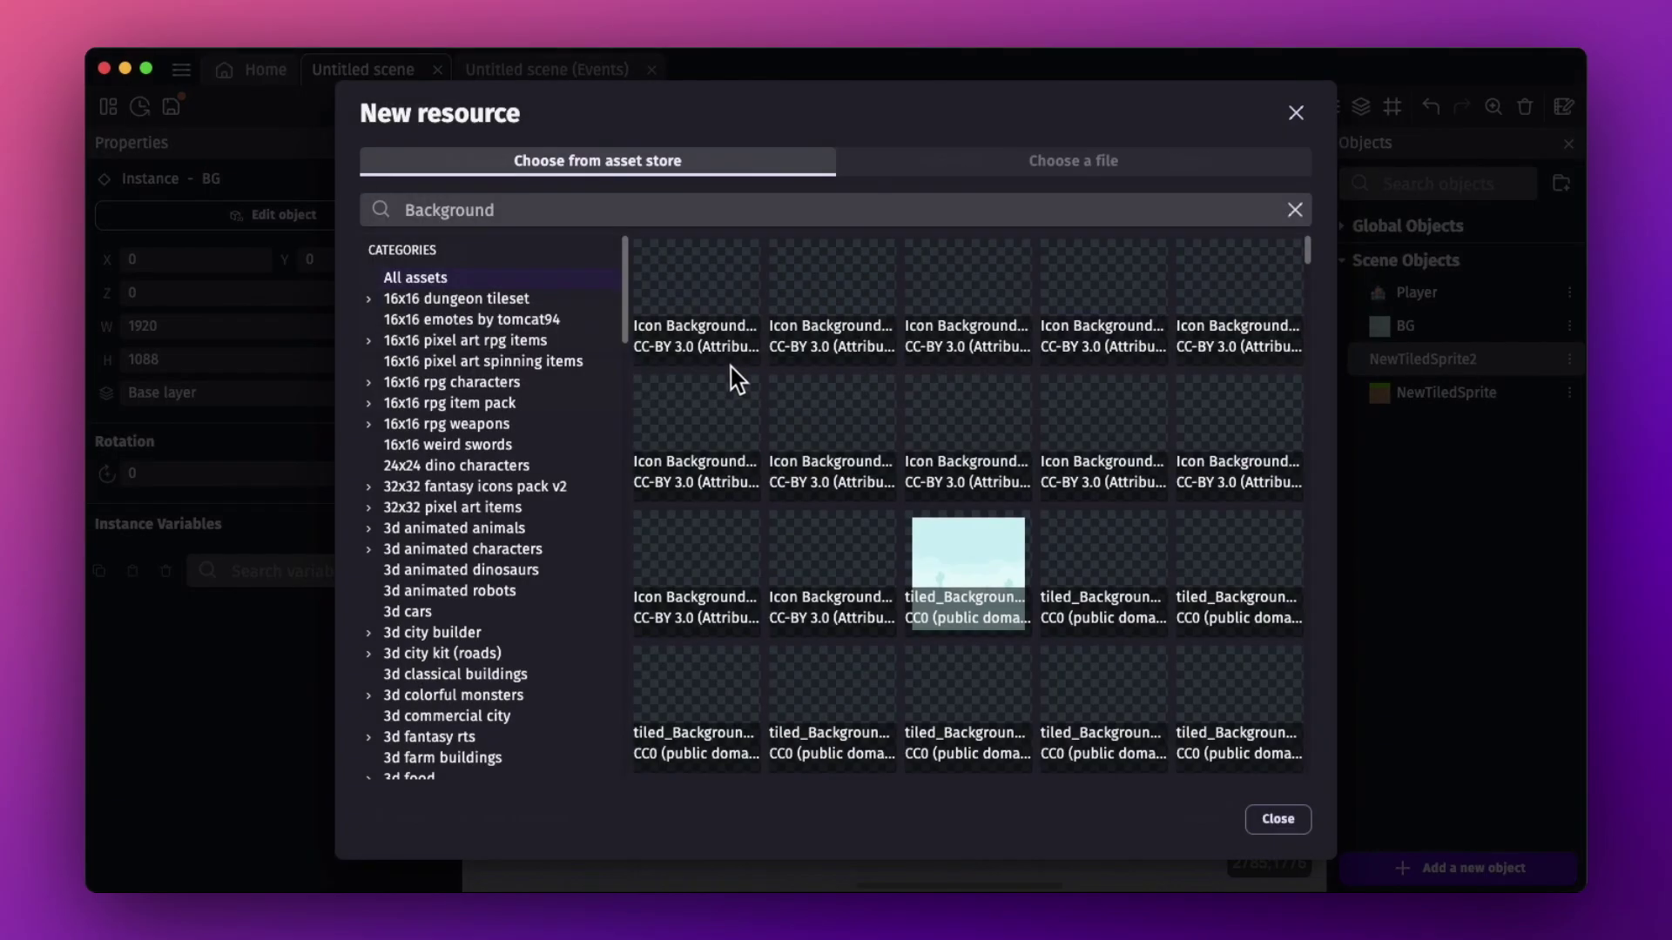
pyautogui.click(676, 218)
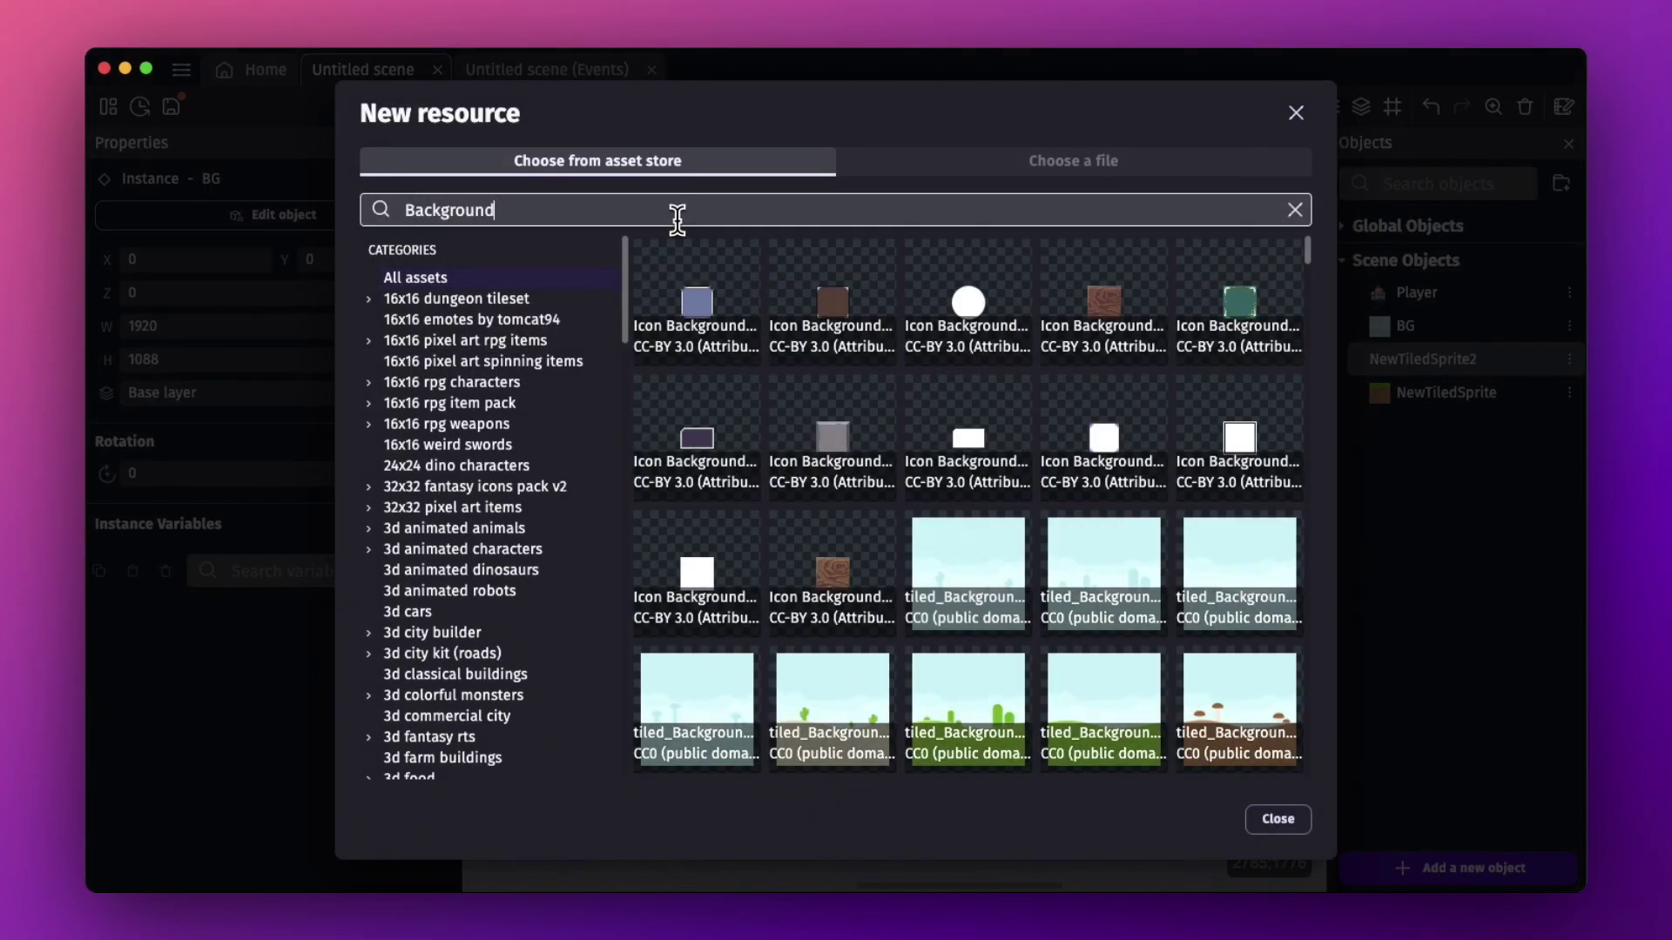
pyautogui.press('super+a')
pyautogui.write('Soil')
pyautogui.click(705, 289)
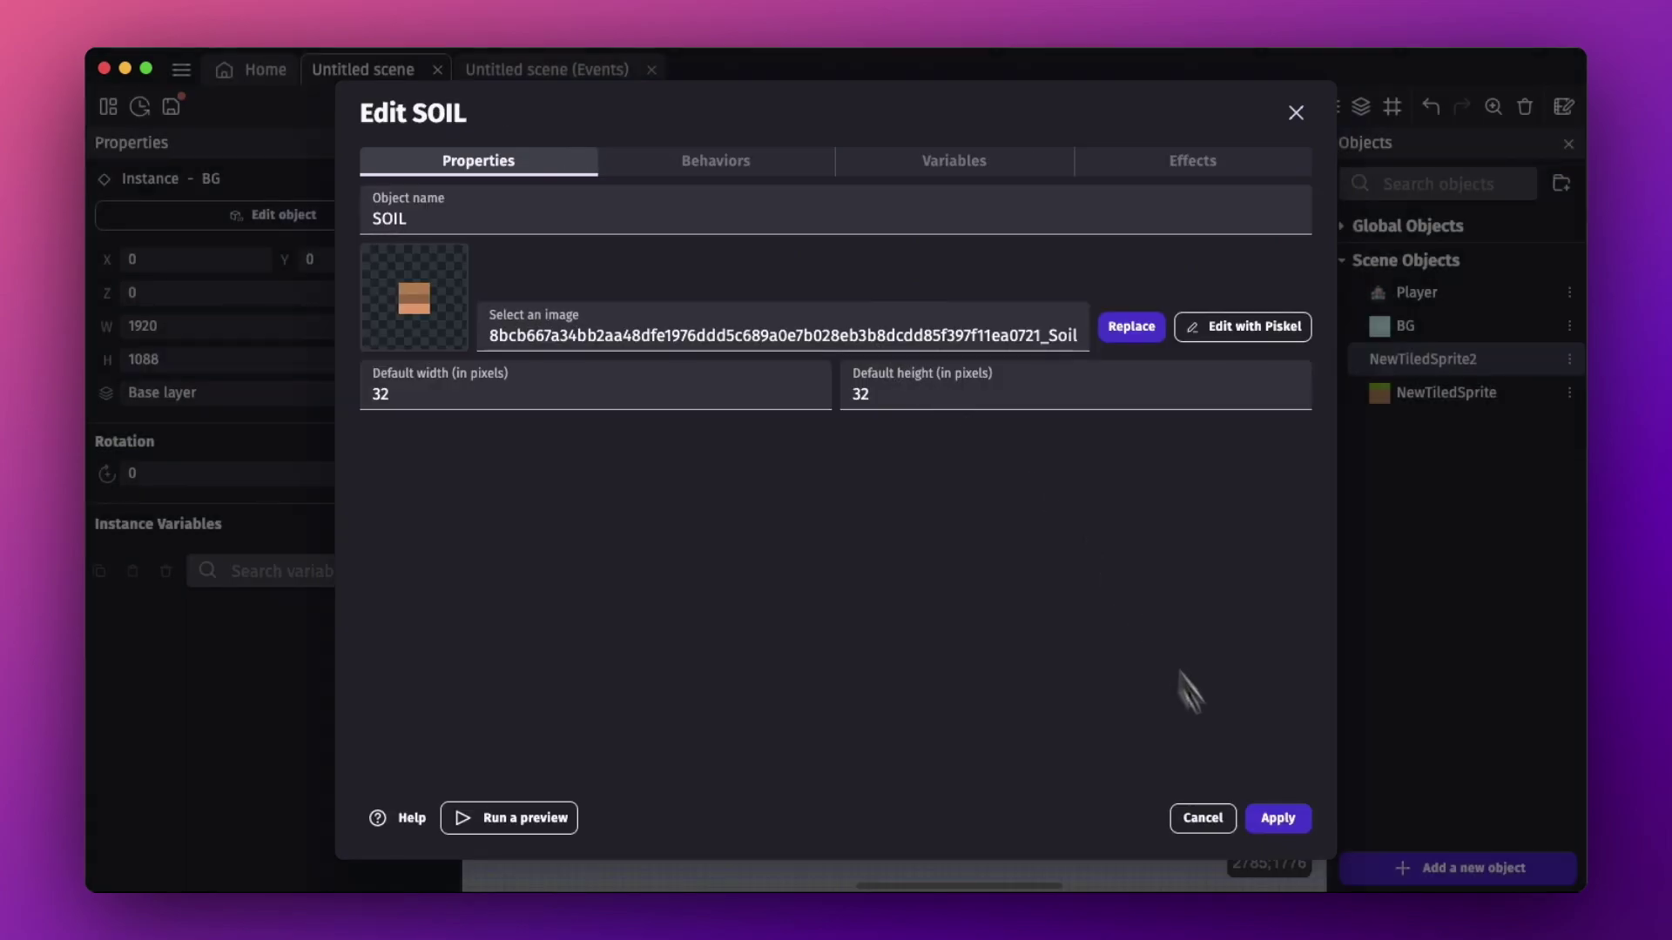
pyautogui.click(1277, 818)
# Place SOIL directly beneath the grass ground at 0, 608 and stretch it to 1664 by 192.
pyautogui.keyDown('ctrl'); pyautogui.scroll(3, 664, 552); pyautogui.keyUp('ctrl')
pyautogui.click(664, 551)
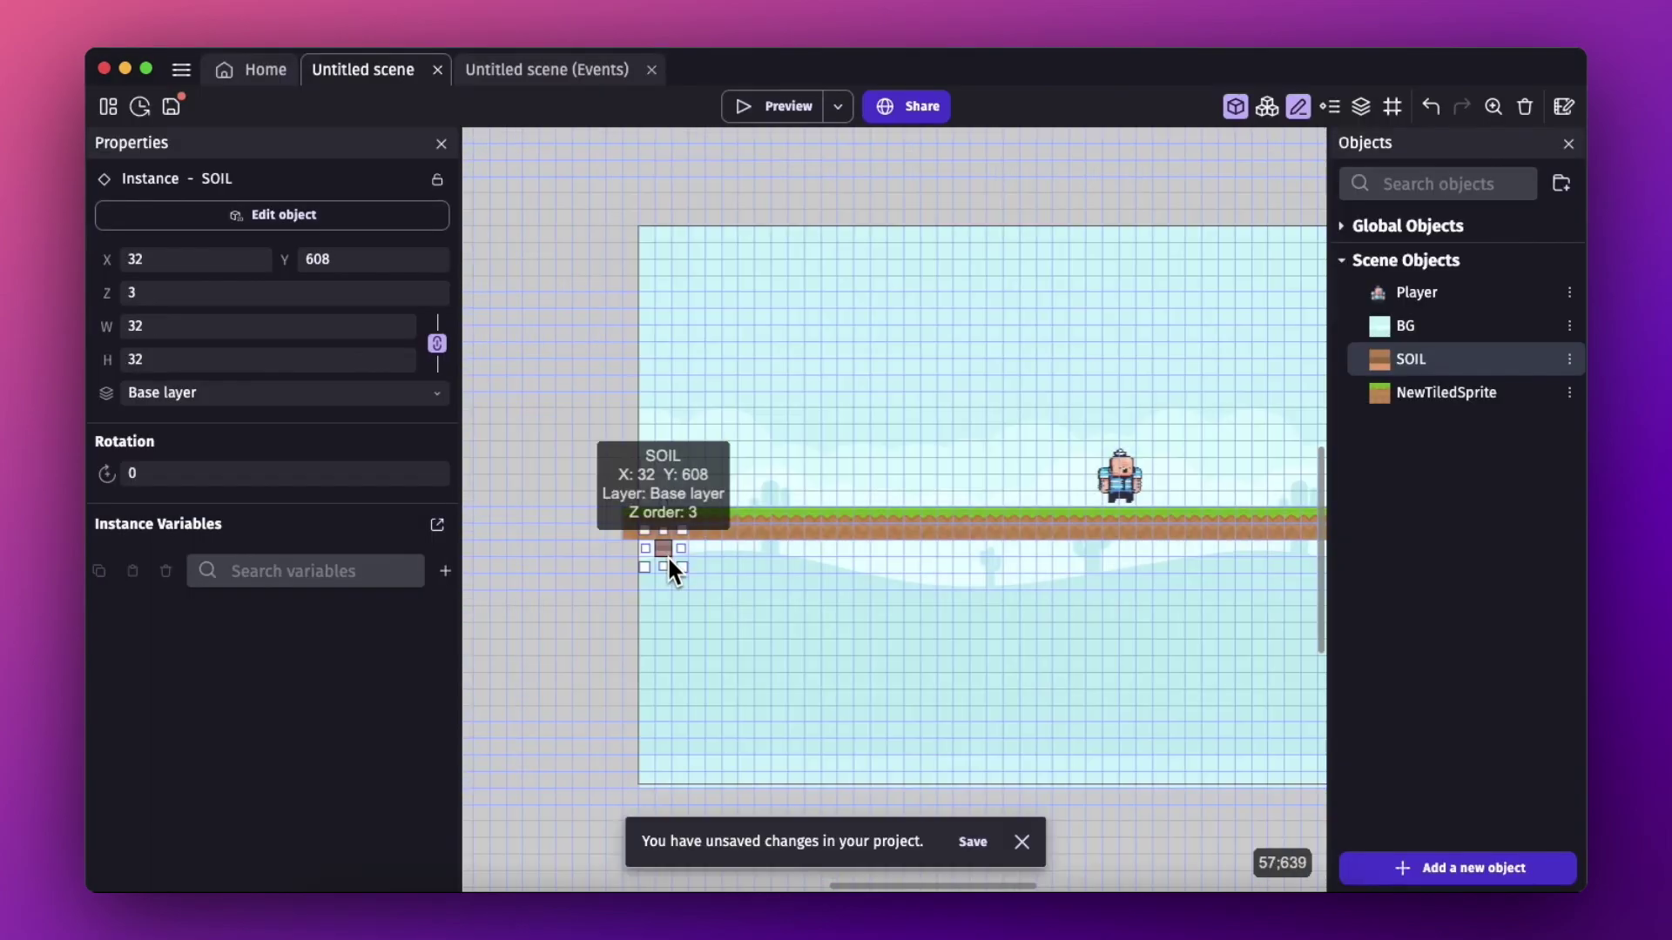
pyautogui.moveTo(670, 564); pyautogui.dragTo(1511, 665)
pyautogui.moveTo(650, 593); pyautogui.dragTo(633, 595)
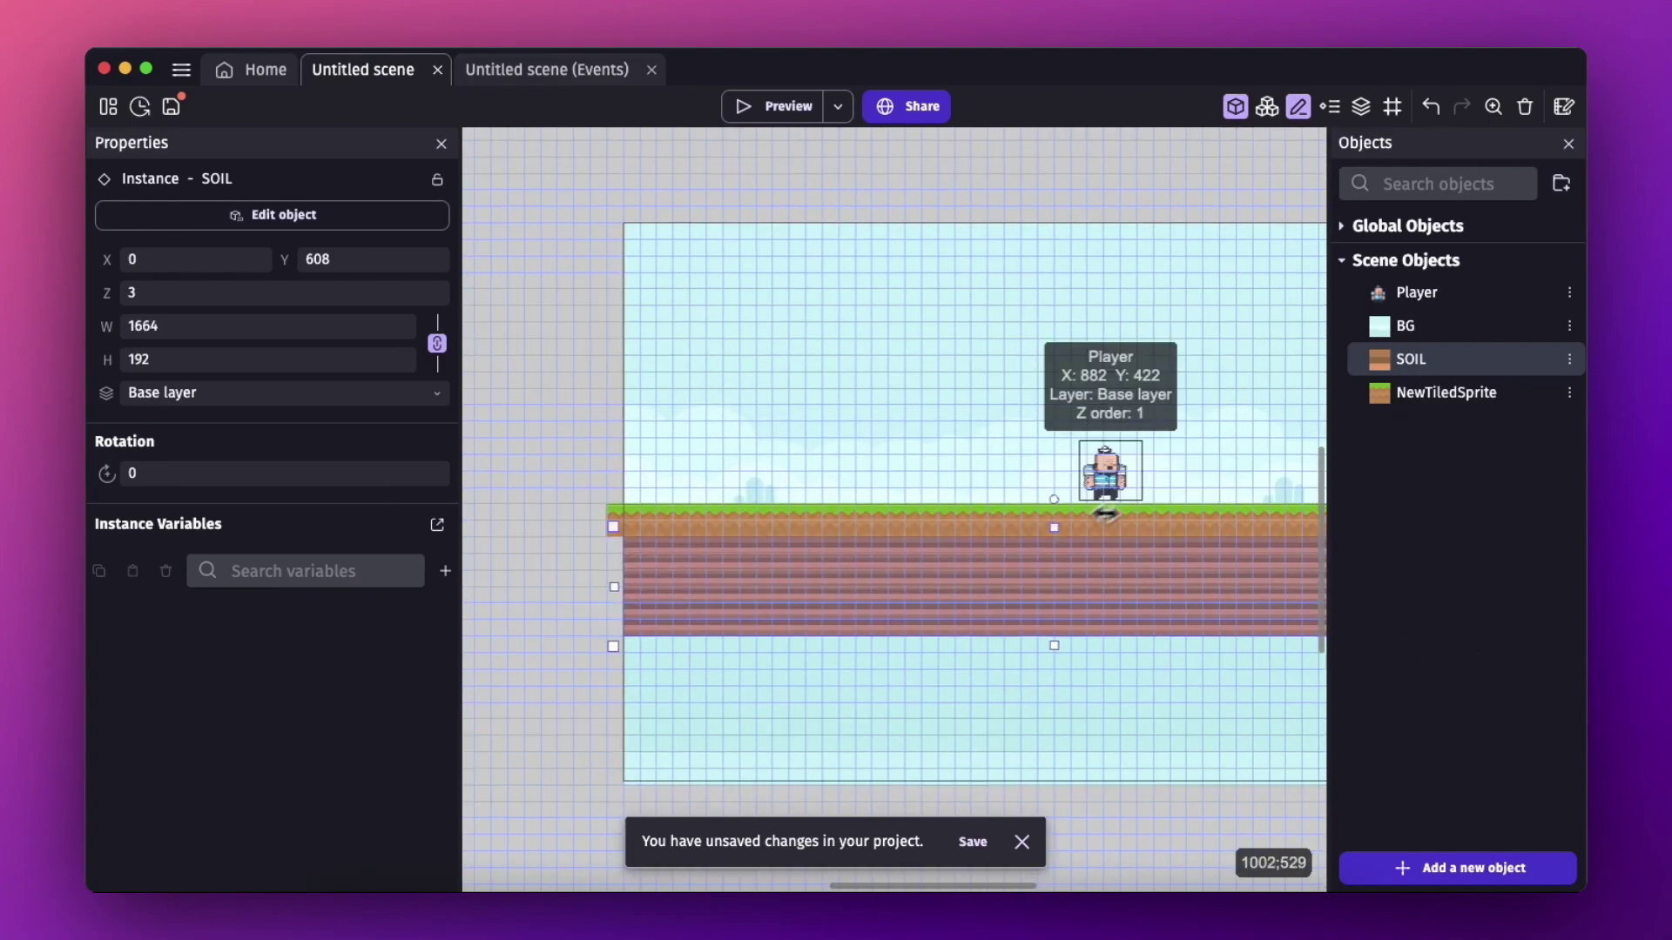
# Preview the game and test the Player jumping and running left and right over the new soil.
pyautogui.click(773, 111)
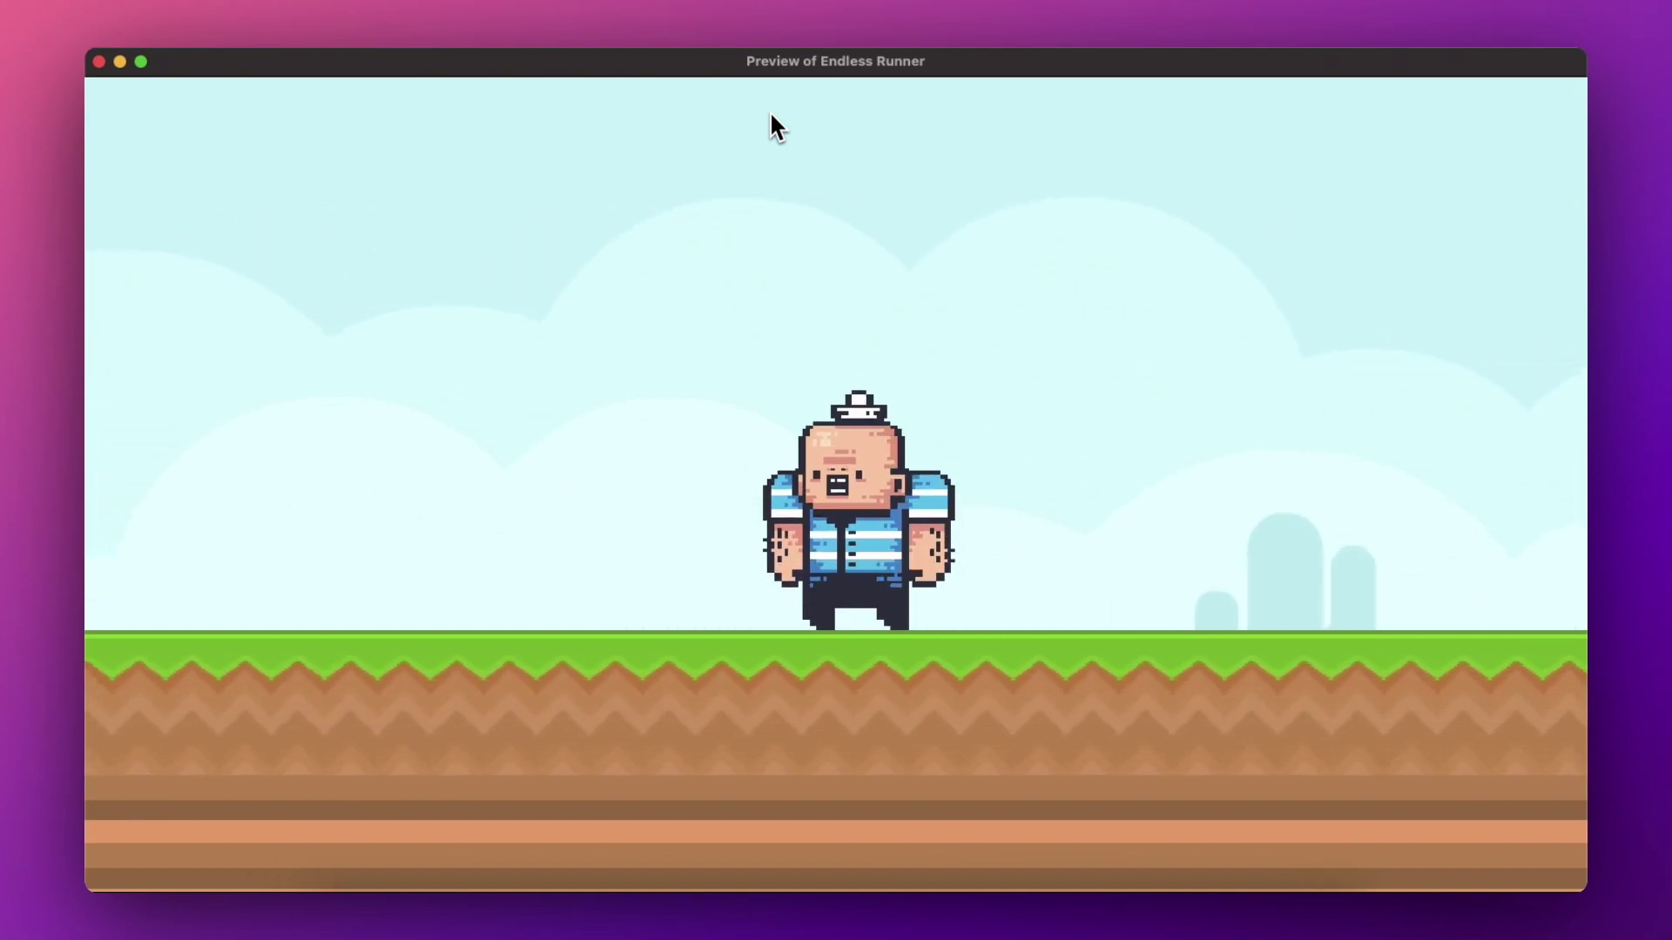
pyautogui.press('space')
pyautogui.press('Left')
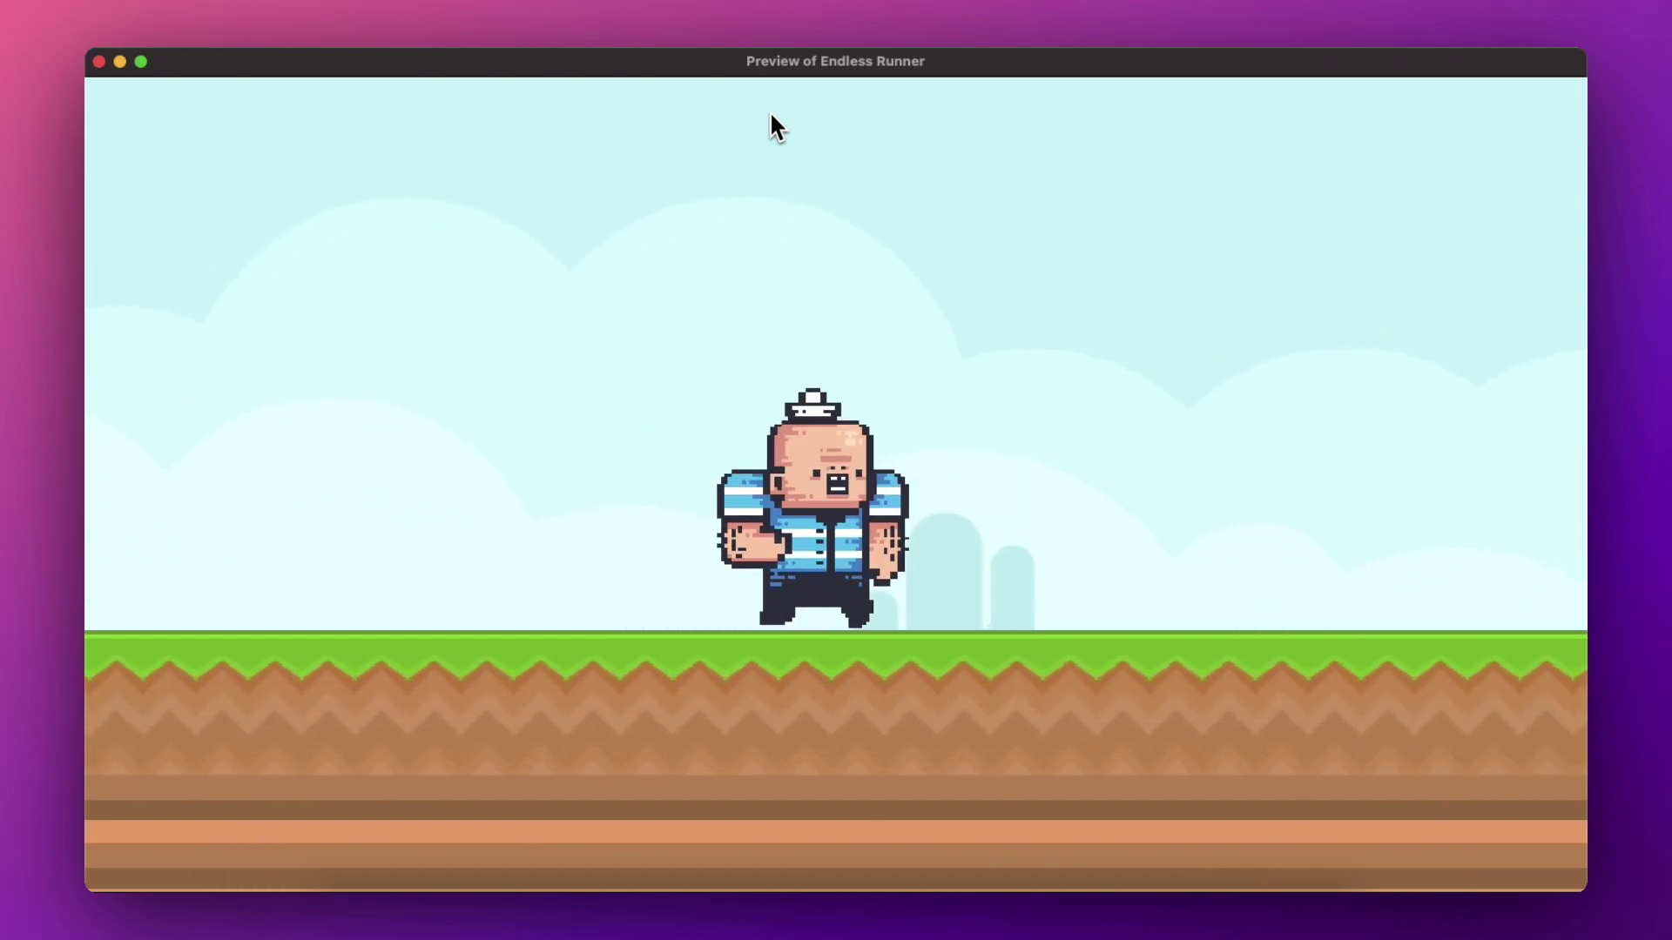
pyautogui.press('Right')
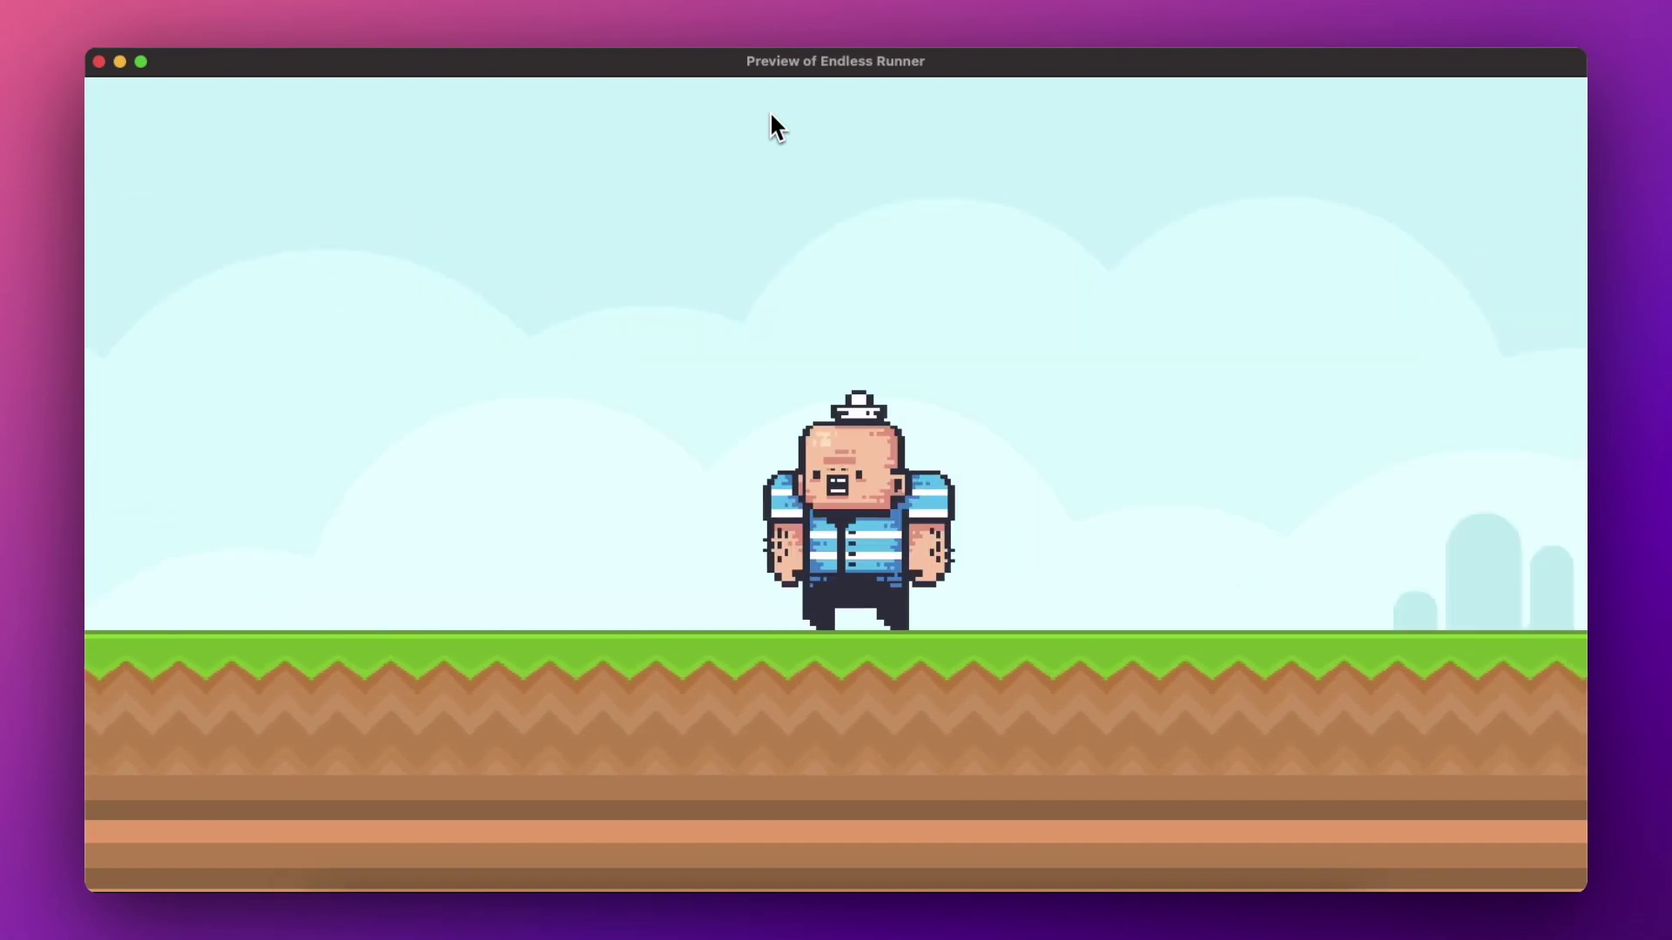